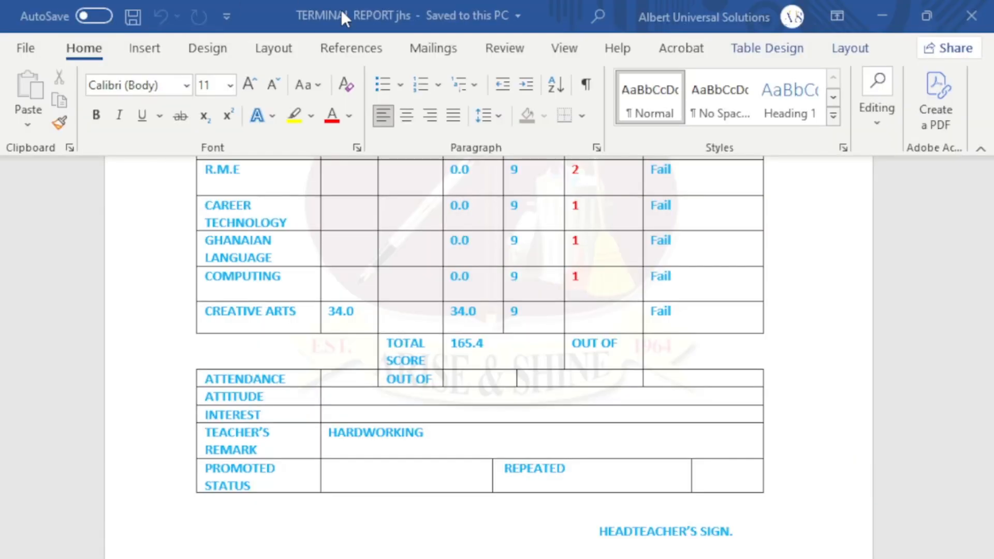
- Choose the School Report workbook from the Desktop's YouTube folder as the existing recipient list for the mail merge
left_click(433, 51)
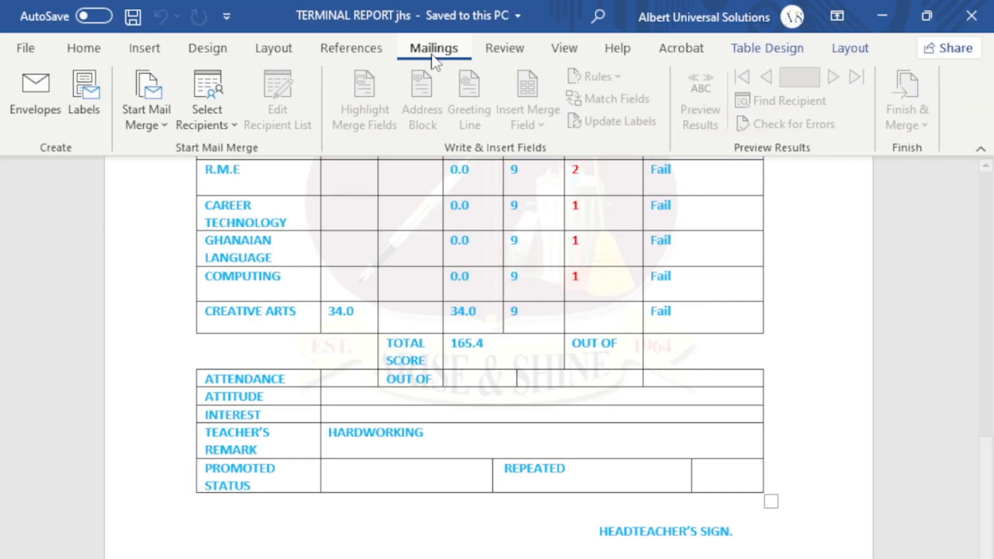
left_click(205, 125)
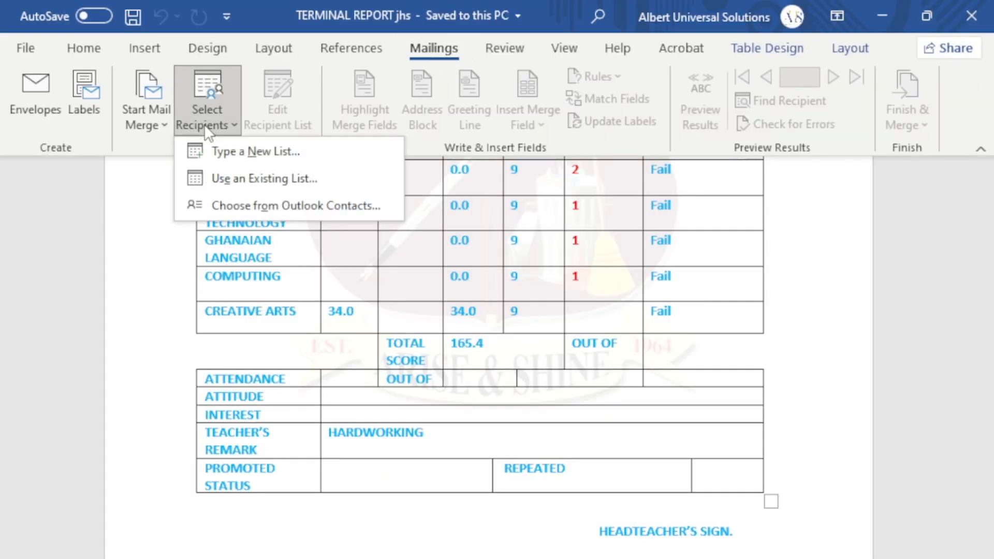
left_click(235, 181)
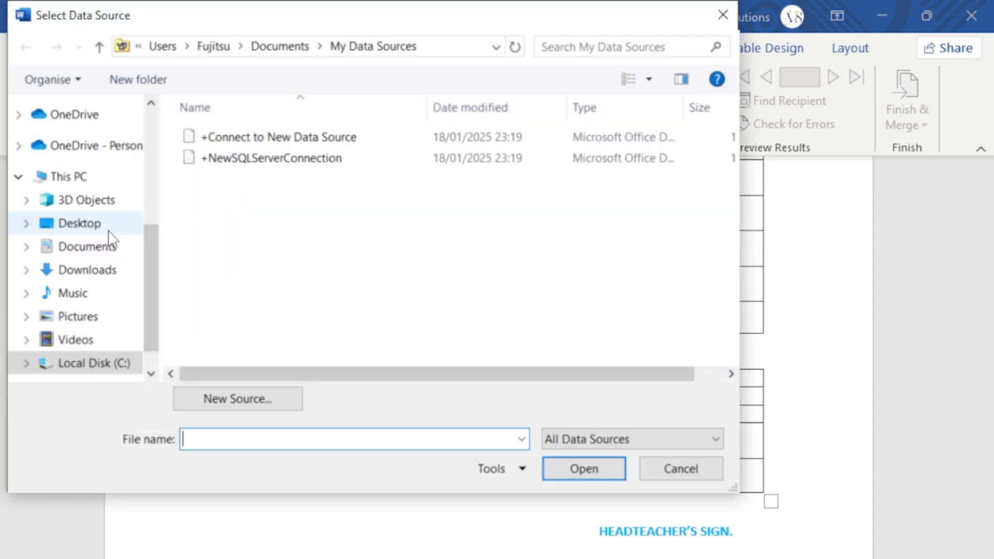
left_click(110, 233)
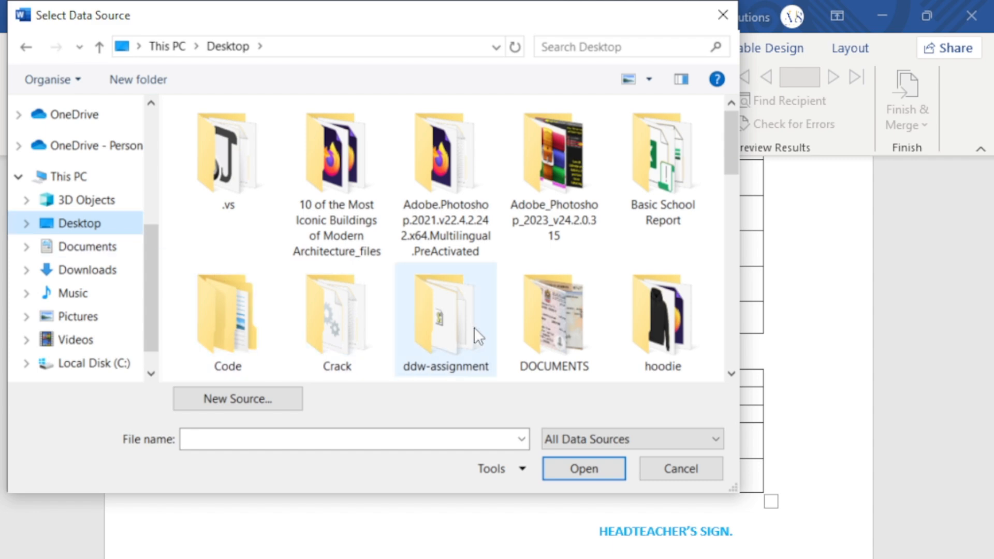
scroll(477, 336, "down", 3)
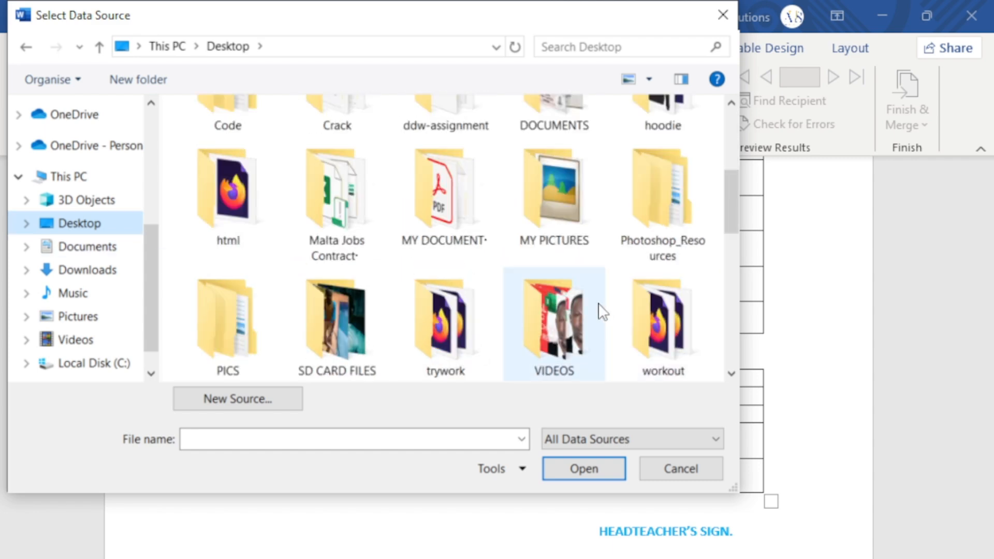
scroll(569, 300, "down", 5)
scroll(259, 233, "up", 2)
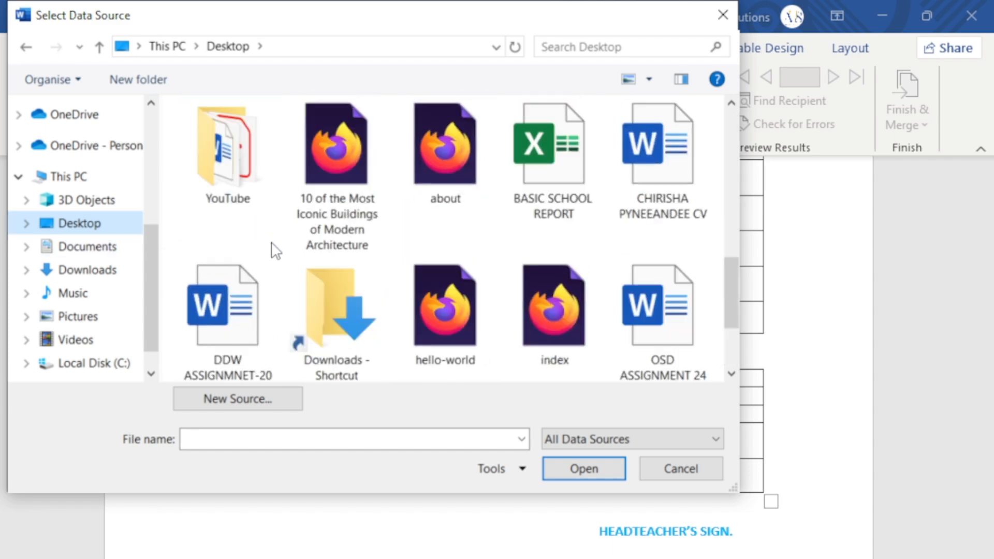
left_click(234, 166)
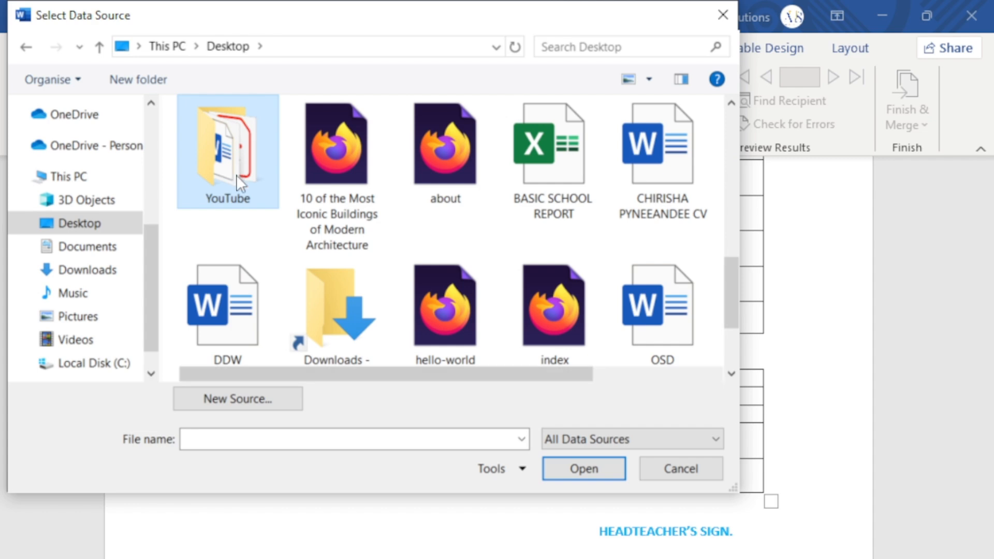
double_click(236, 175)
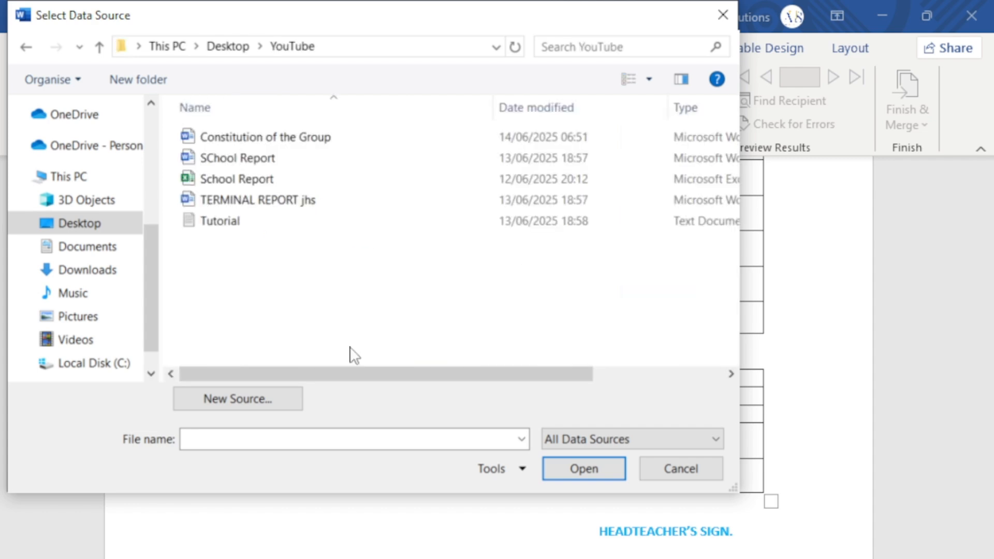
left_click(251, 179)
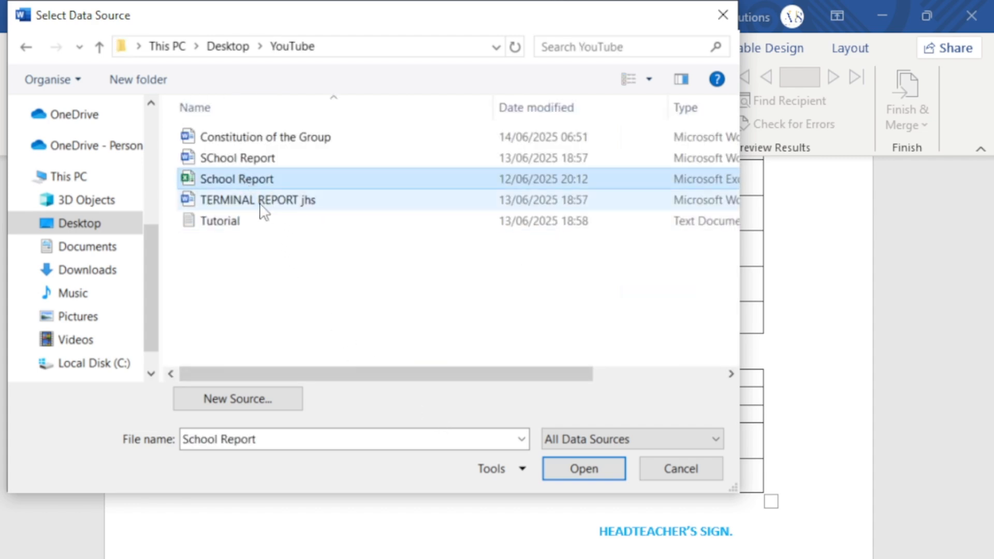
left_click(557, 465)
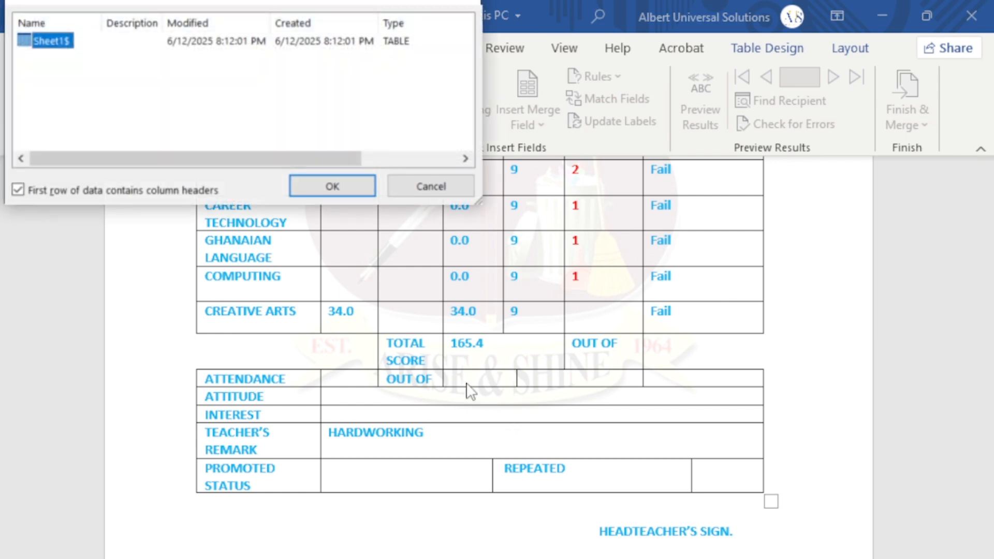
- Use the Sheet1$ table, with its first row as column headers, as the mail merge data
left_click_drag(314, 3, 541, 256)
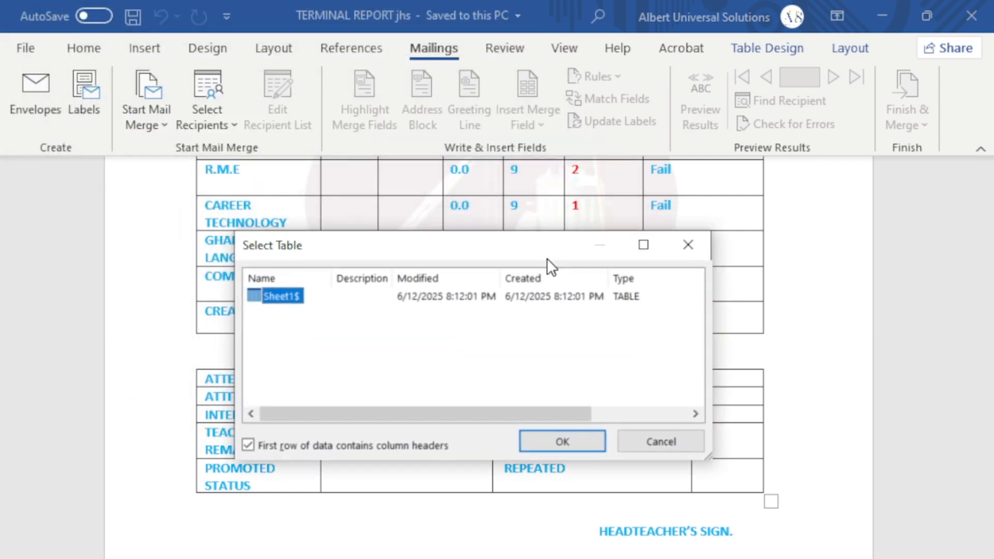
left_click(561, 436)
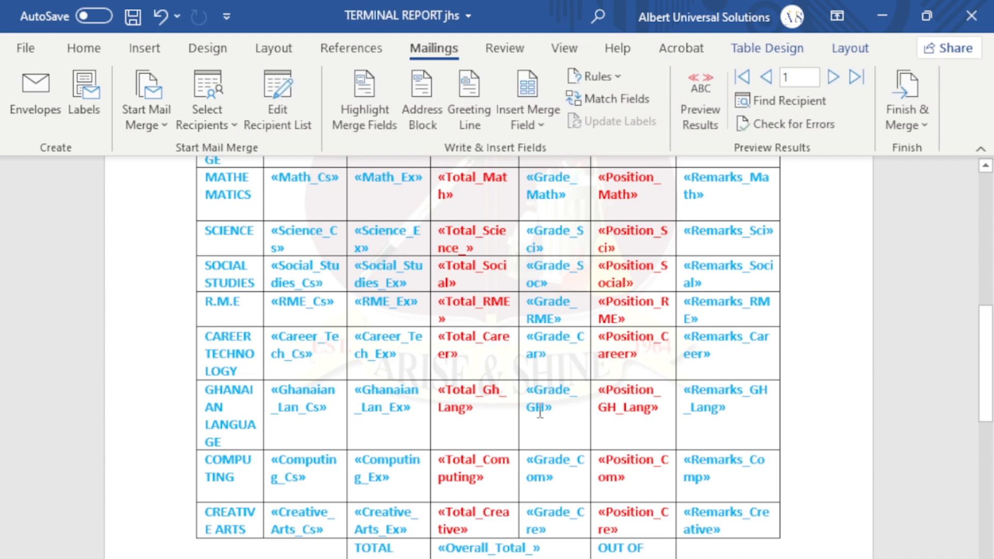
scroll(472, 361, "up", 10)
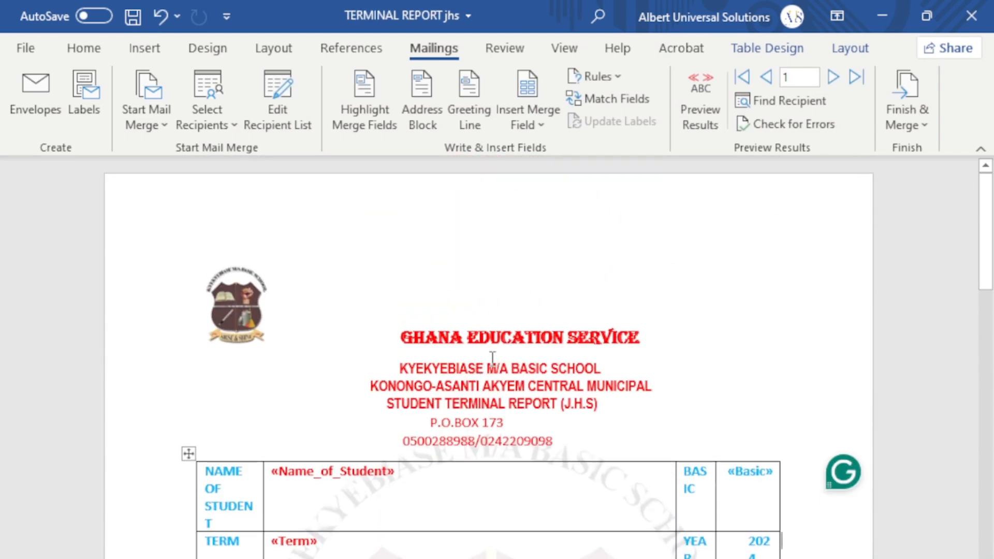
scroll(466, 310, "down", 4)
scroll(621, 238, "up", 4)
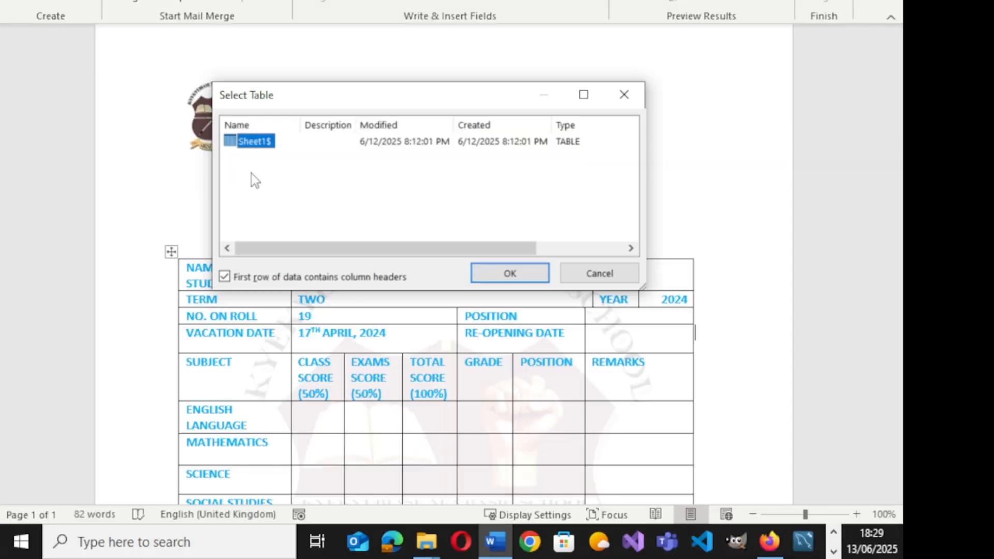
left_click(526, 275)
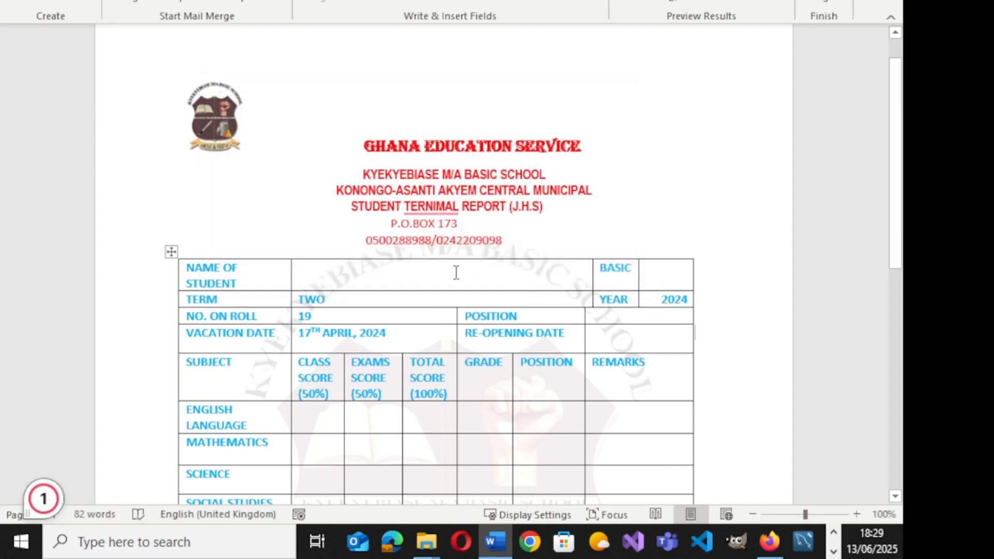
- Examine the student name cell and the class score, exams score, total score, grade, position and remarks columns of the report table
scroll(447, 286, "down", 5)
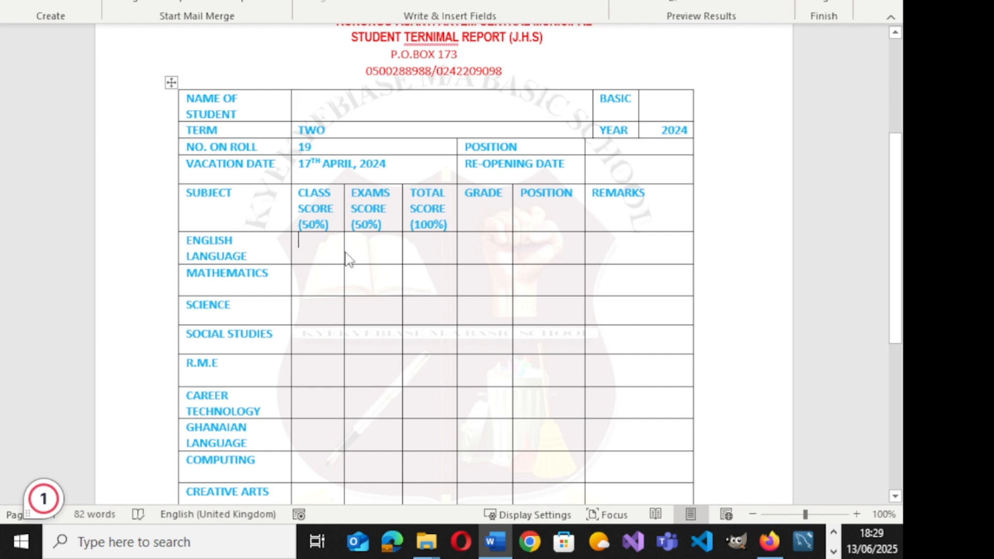
left_click_drag(321, 246, 315, 450)
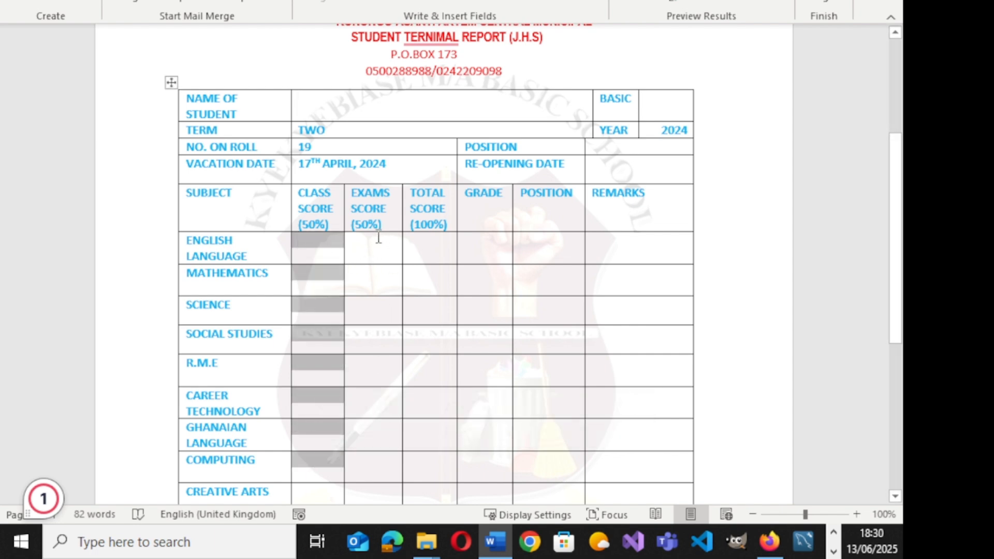
left_click_drag(377, 241, 375, 465)
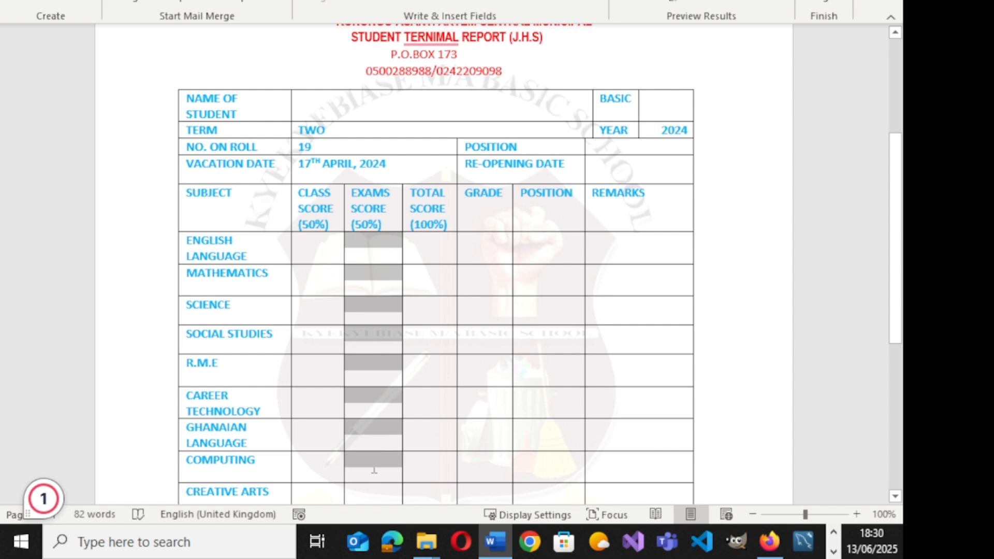
left_click_drag(424, 247, 421, 434)
left_click_drag(489, 241, 476, 412)
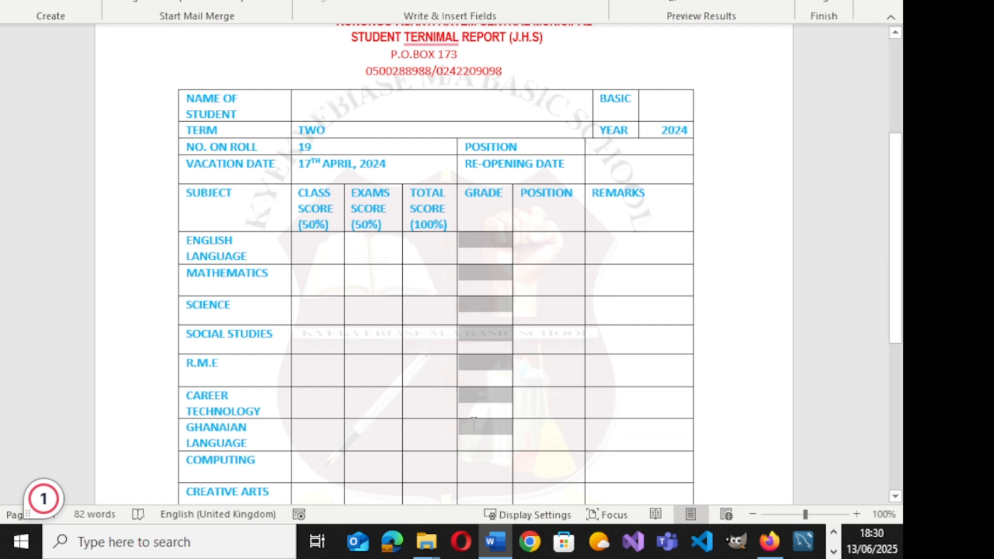
left_click_drag(550, 243, 541, 409)
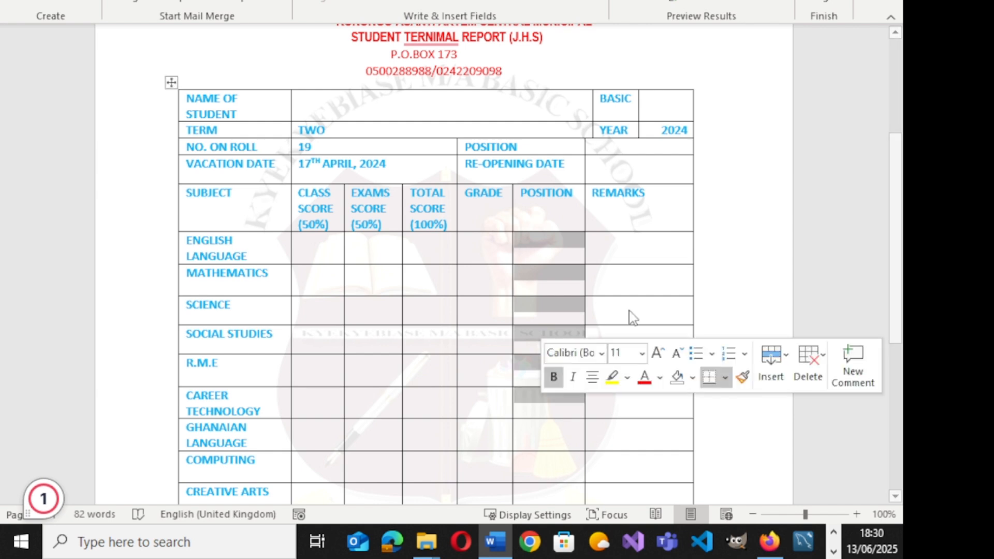
left_click_drag(632, 246, 624, 447)
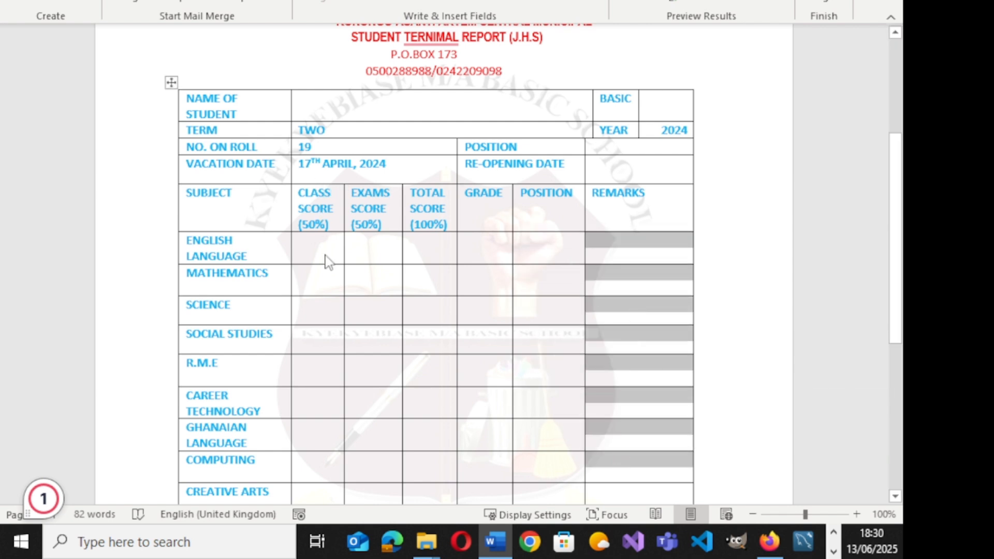
left_click(330, 102)
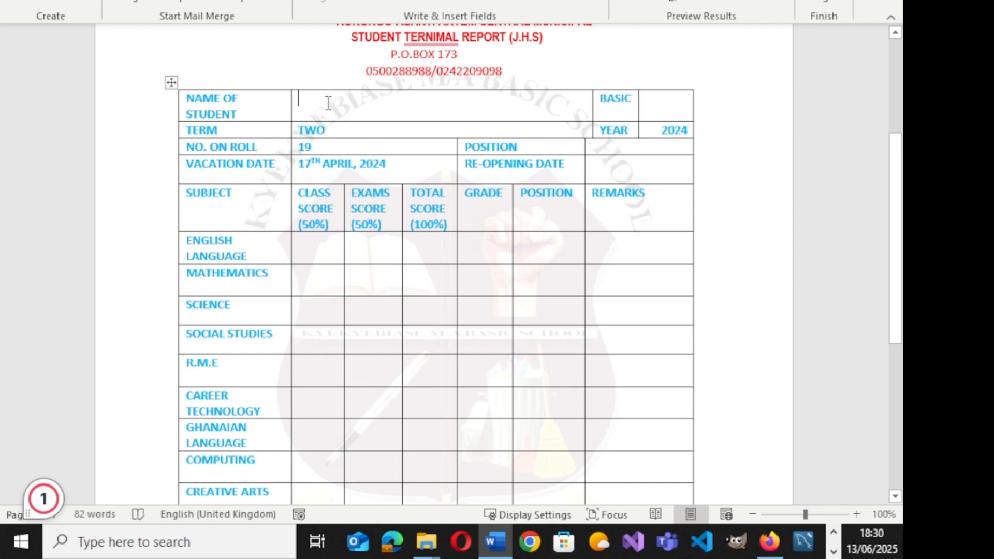
- Set the font colour of the subject cells in the Total Score and Position columns to red
scroll(313, 266, "down", 2)
left_click(420, 155)
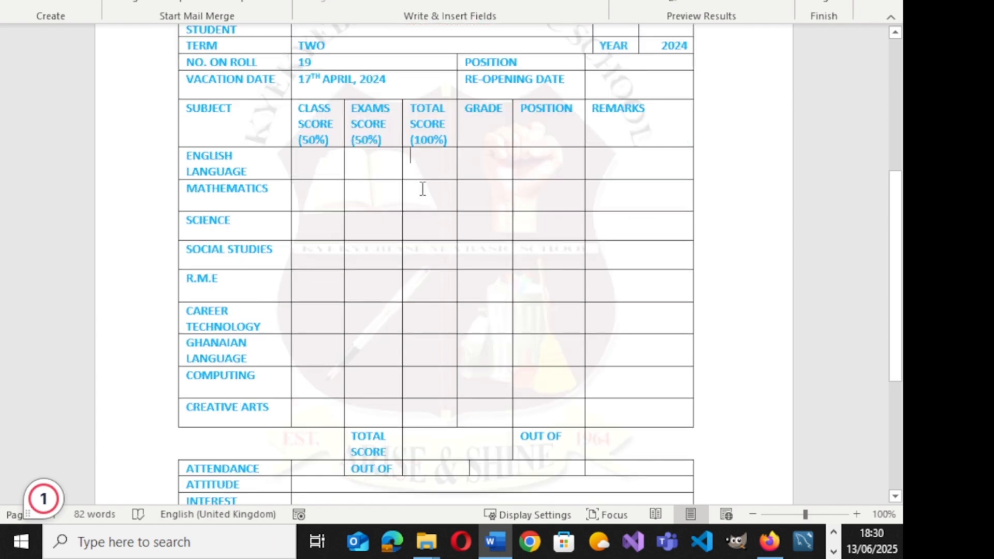
left_click_drag(422, 189, 409, 409)
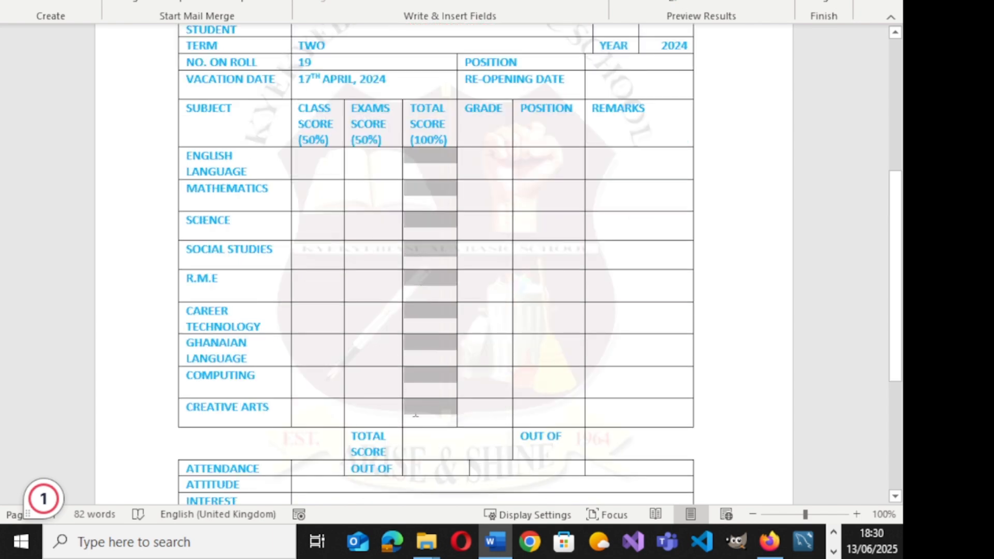
left_click(63, 0)
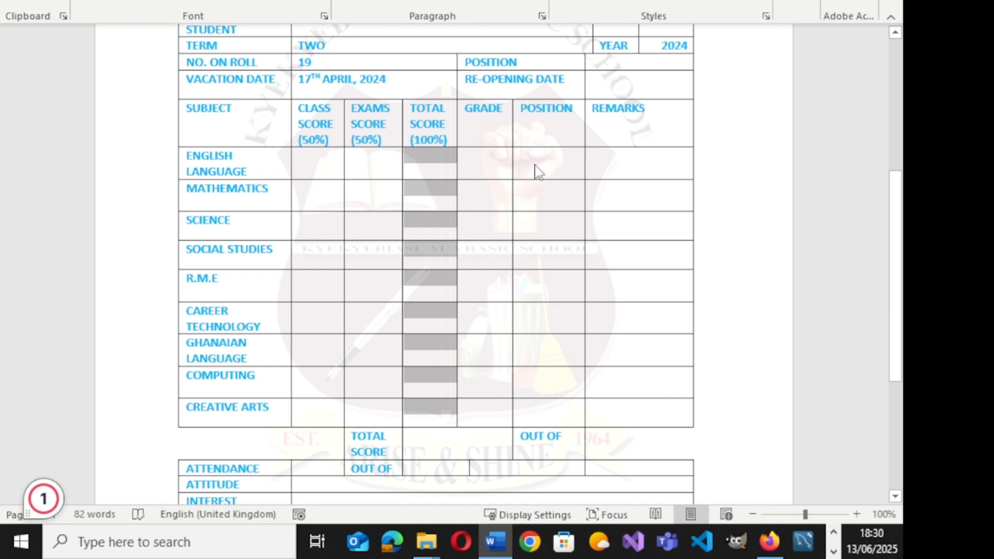
left_click_drag(536, 170, 539, 406)
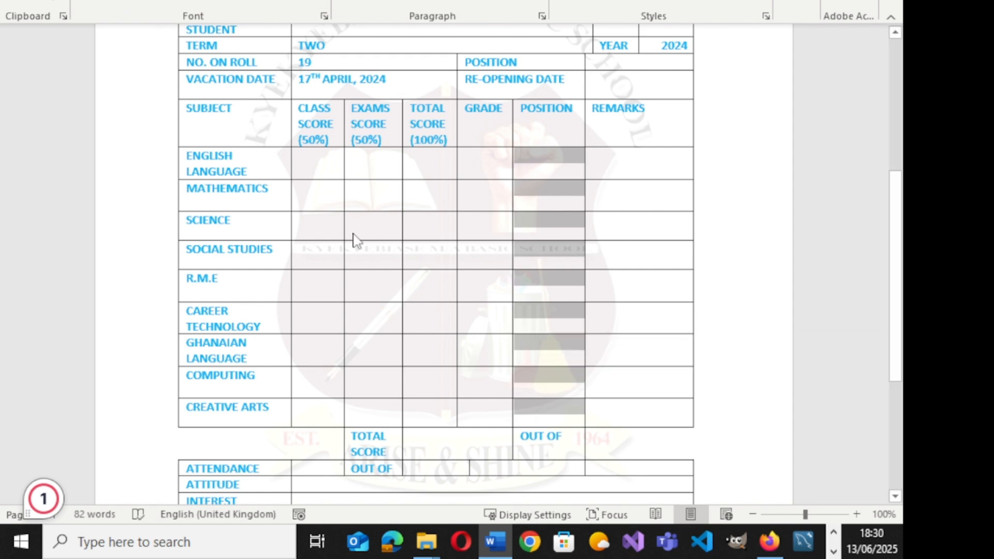
- Clear the existing entry from the TERM cell of the report table
scroll(331, 189, "up", 5)
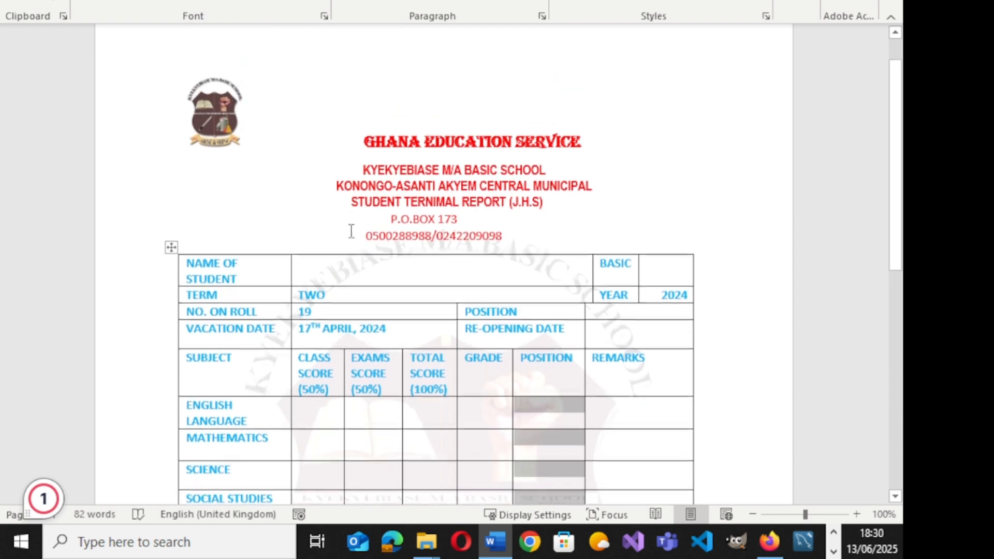
left_click(340, 301)
key("BackSpace")
key("BackSpace")
key("BackSpace")
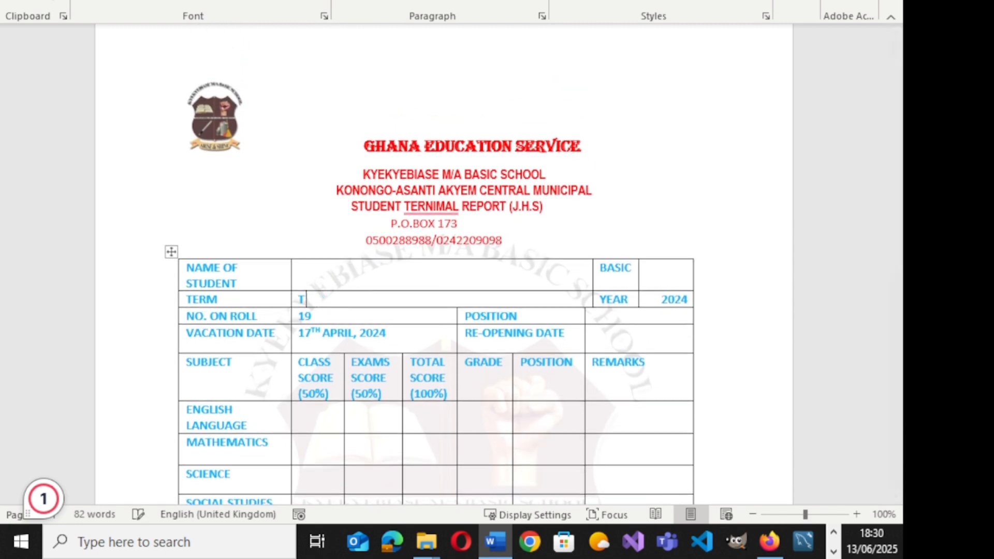
- Insert the Name_of_Student merge field in the cell beside NAME OF STUDENT
left_click(322, 282)
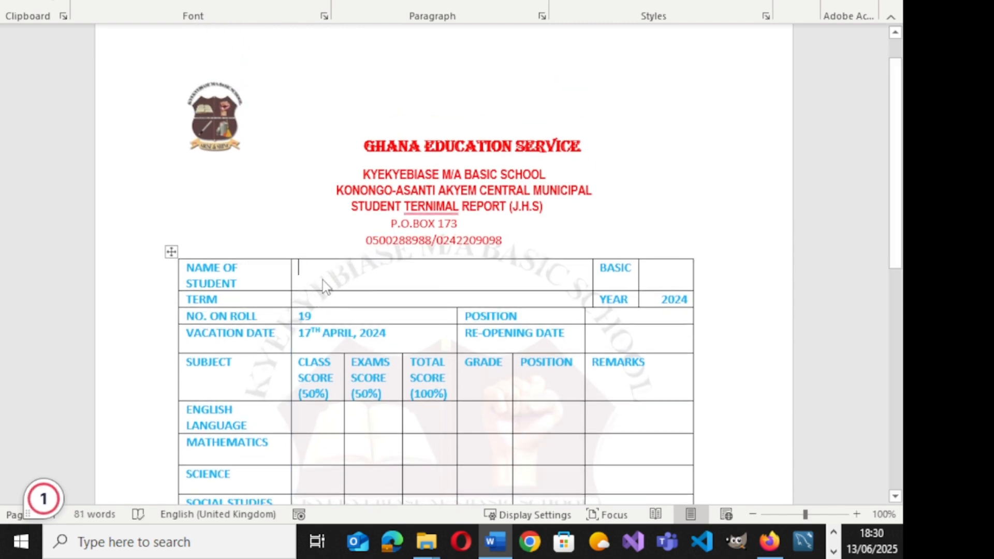
left_click(321, 0)
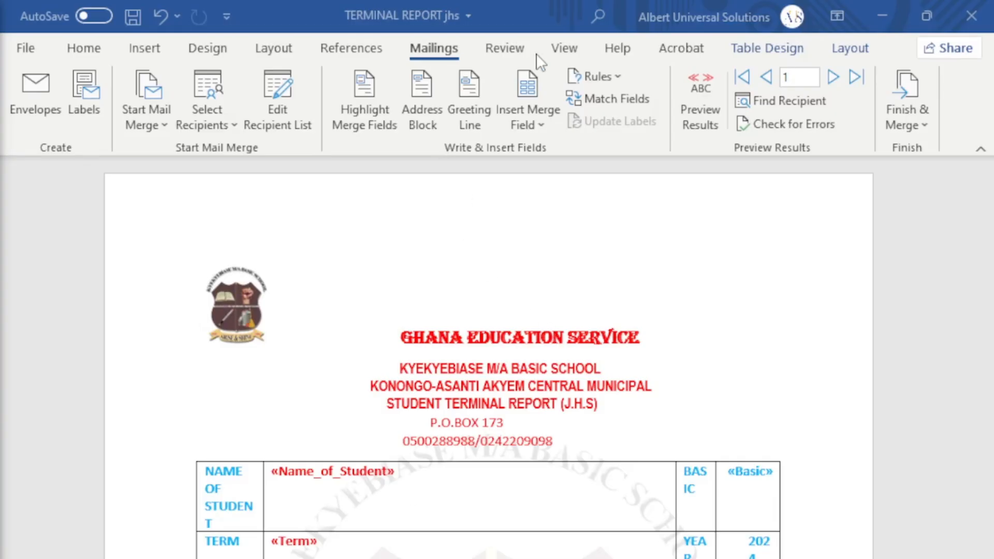
left_click(540, 127)
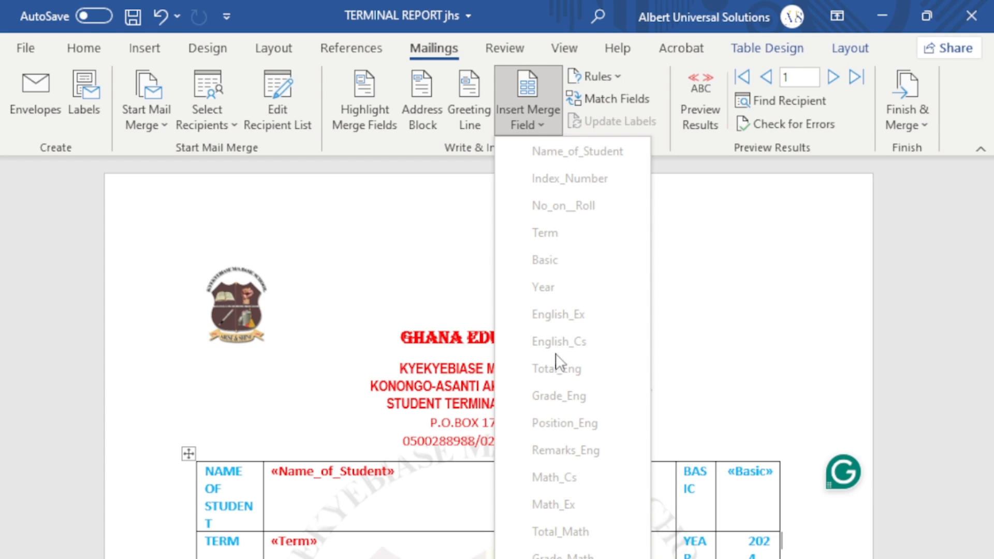
left_click(694, 266)
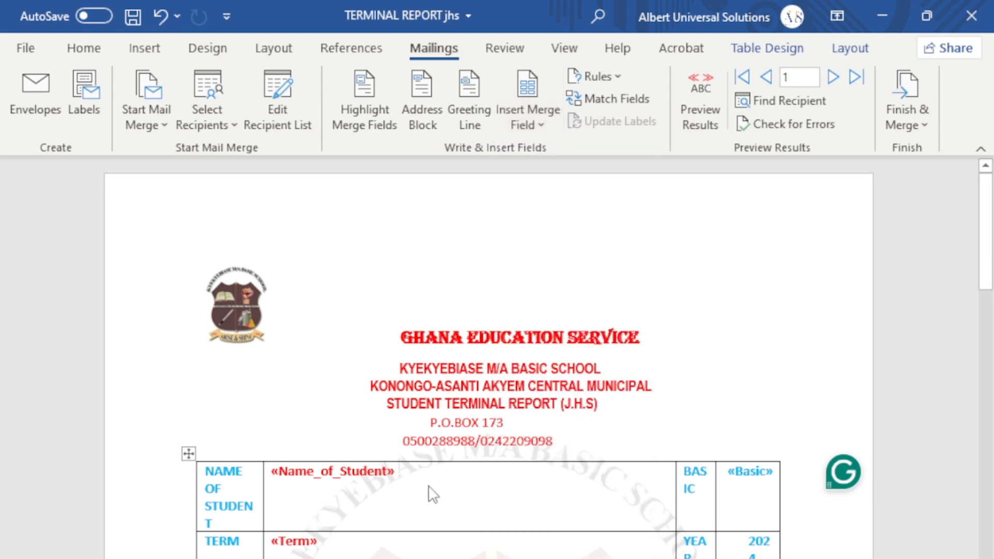
left_click(541, 125)
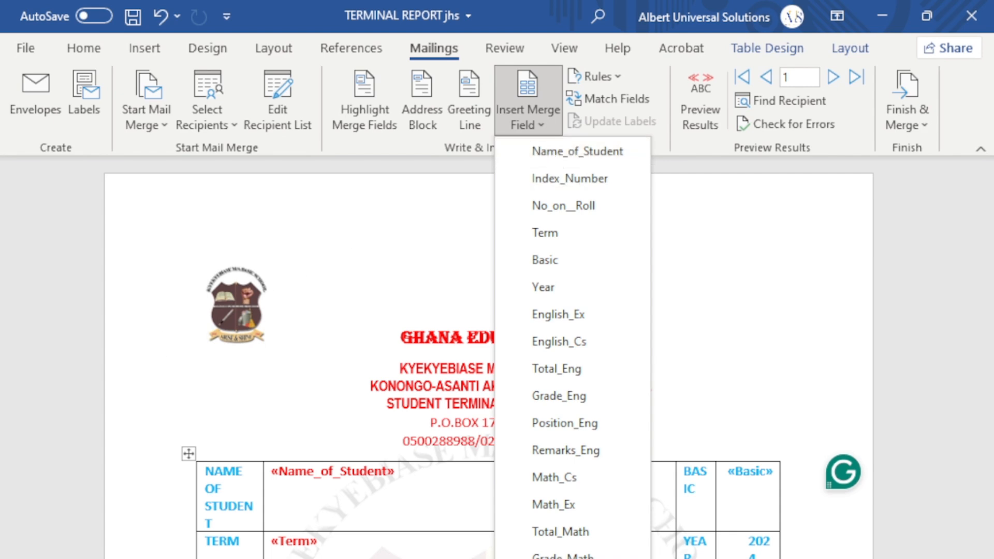
key("Escape")
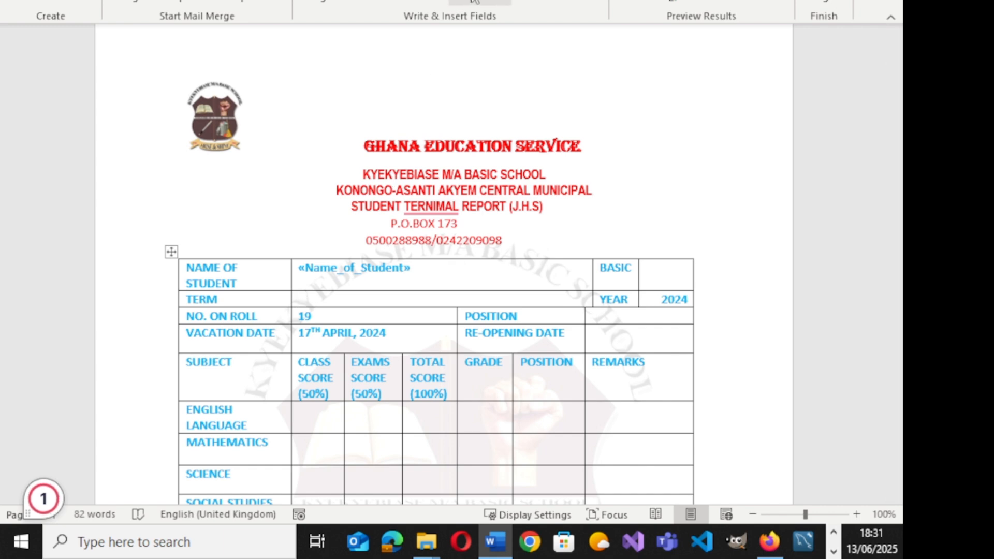
- Insert the Term merge field in the cell beside TERM and the Basic merge field in the cell beside BASIC
left_click(479, 1)
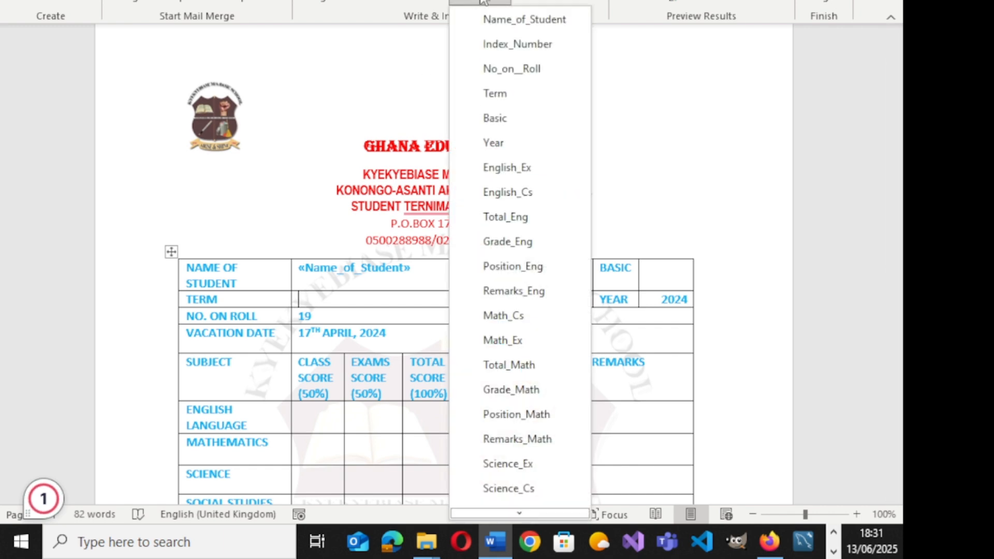
left_click(325, 304)
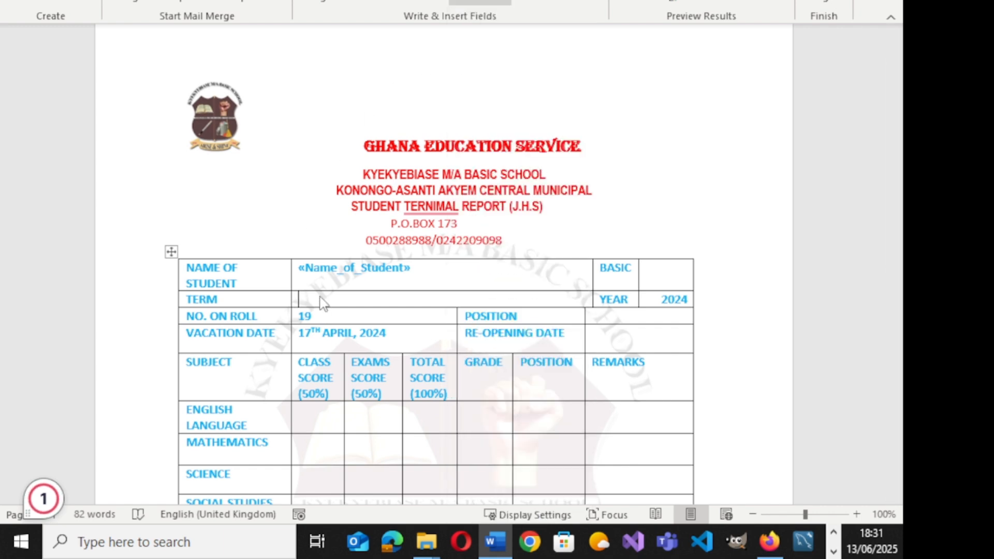
left_click(489, 2)
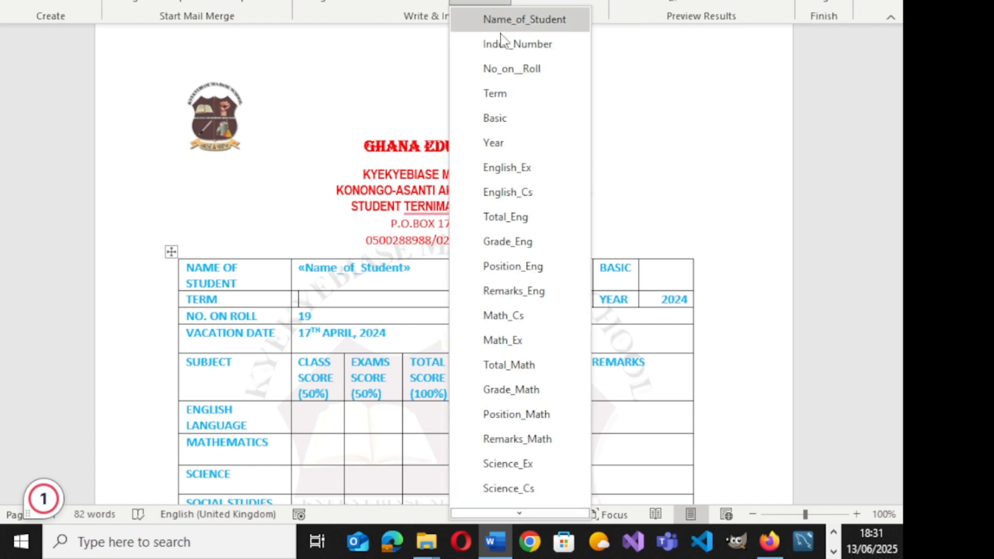
left_click(495, 94)
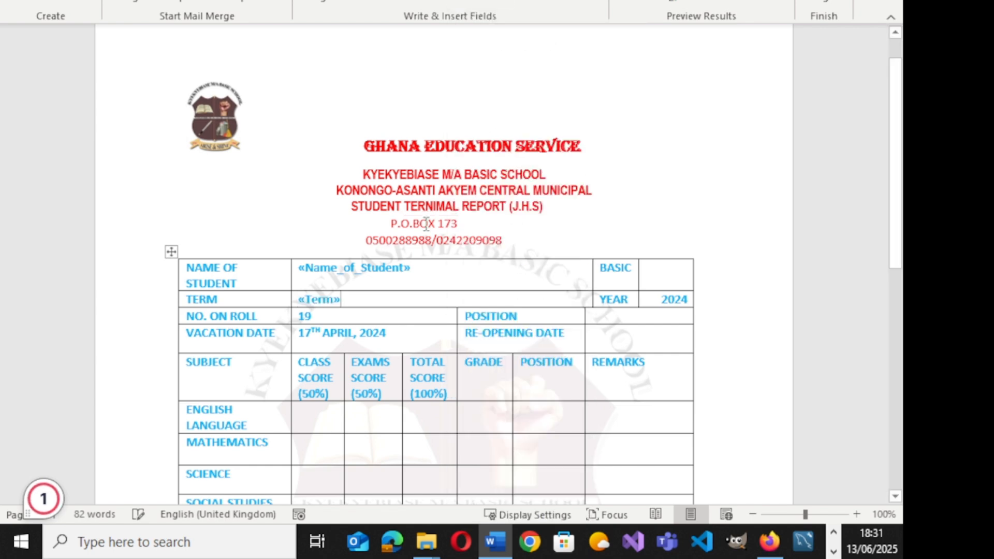
left_click(664, 284)
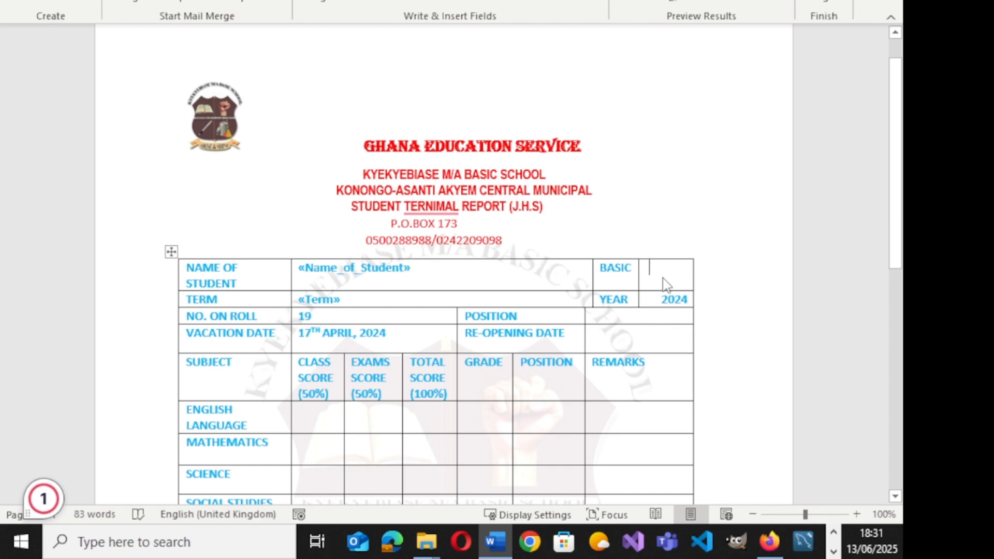
left_click(486, 4)
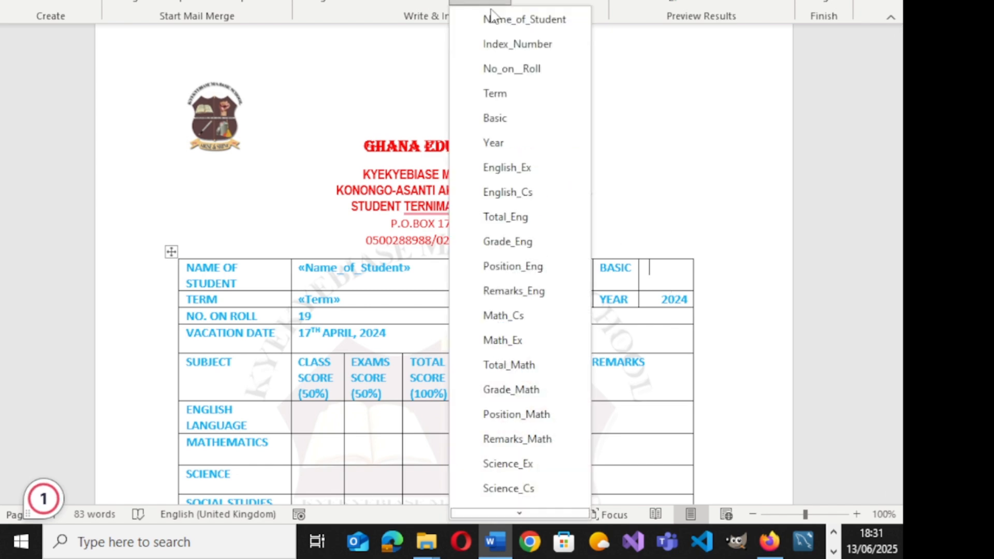
left_click(522, 127)
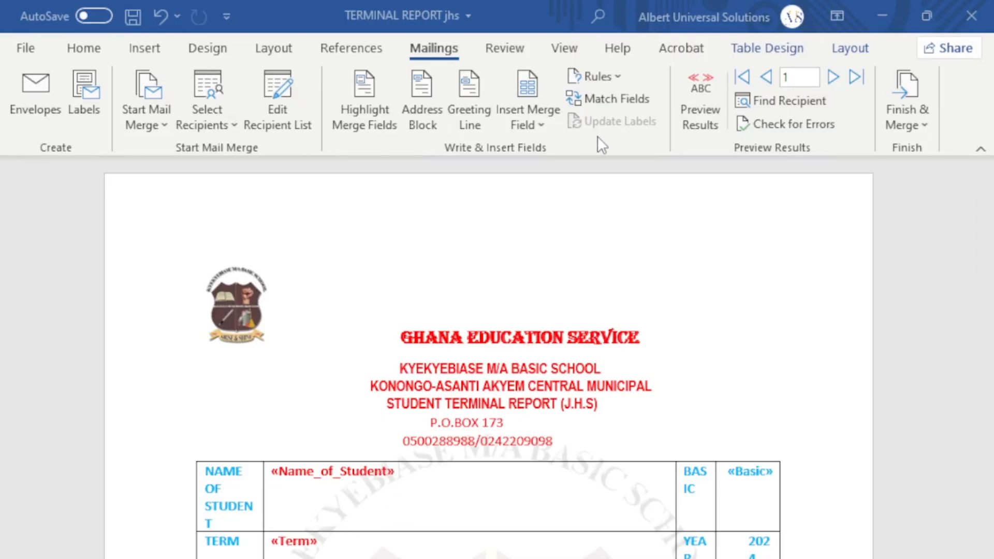
- Preview the merge results for the first record on the report, switching between student data and merge fields
left_click(697, 113)
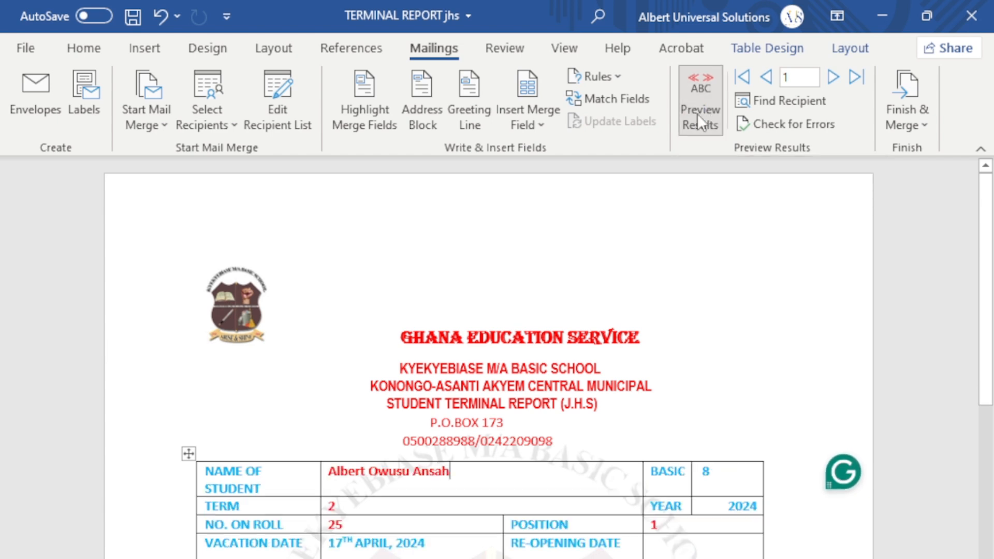
left_click(697, 114)
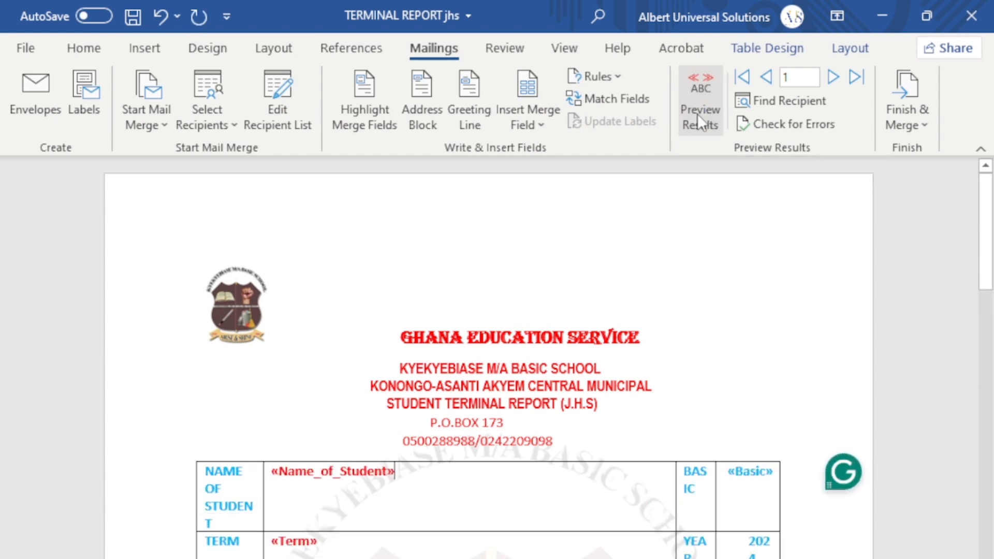
left_click(697, 113)
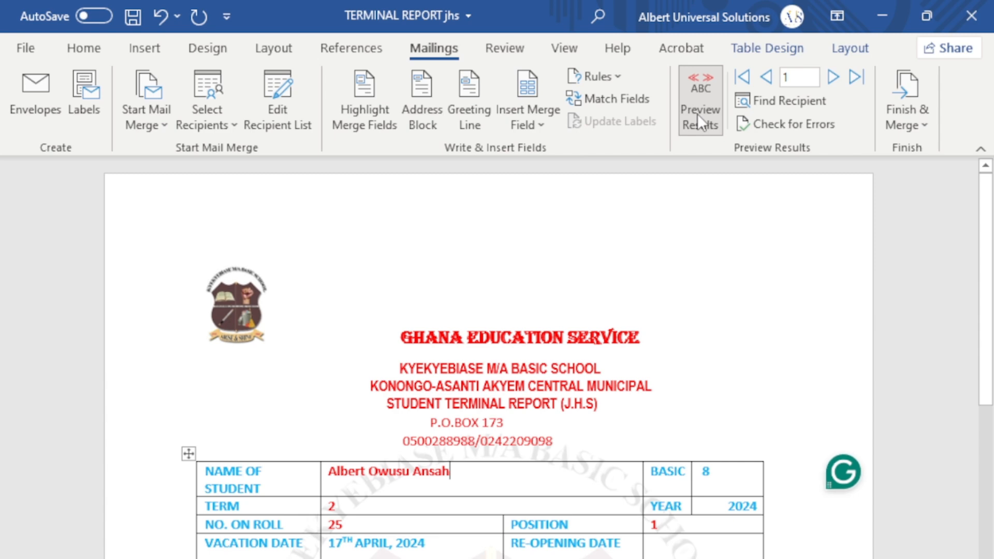
left_click(697, 113)
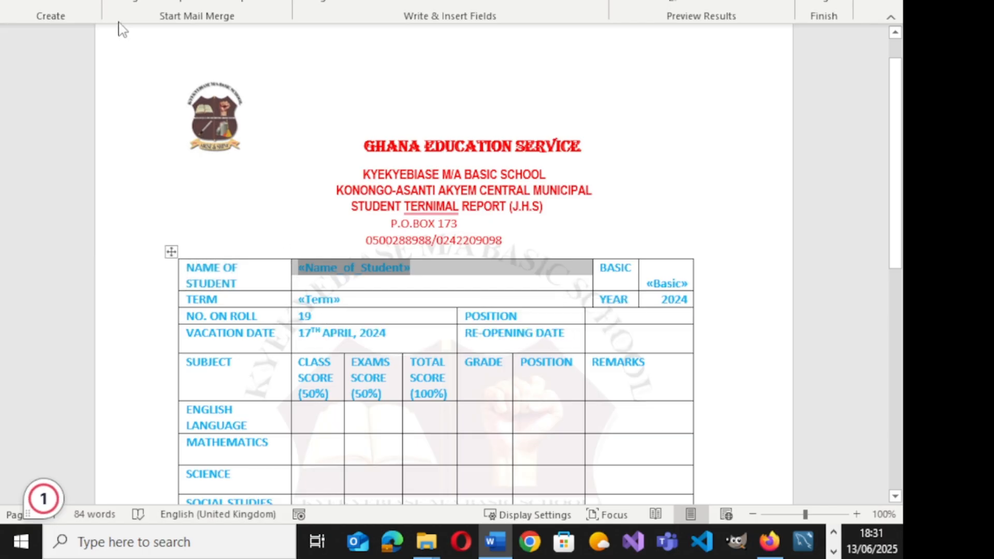
- Set the font colour of the Name_of_Student and Term merge fields and the start of the Basic field to red
left_click(65, 0)
left_click(305, 1)
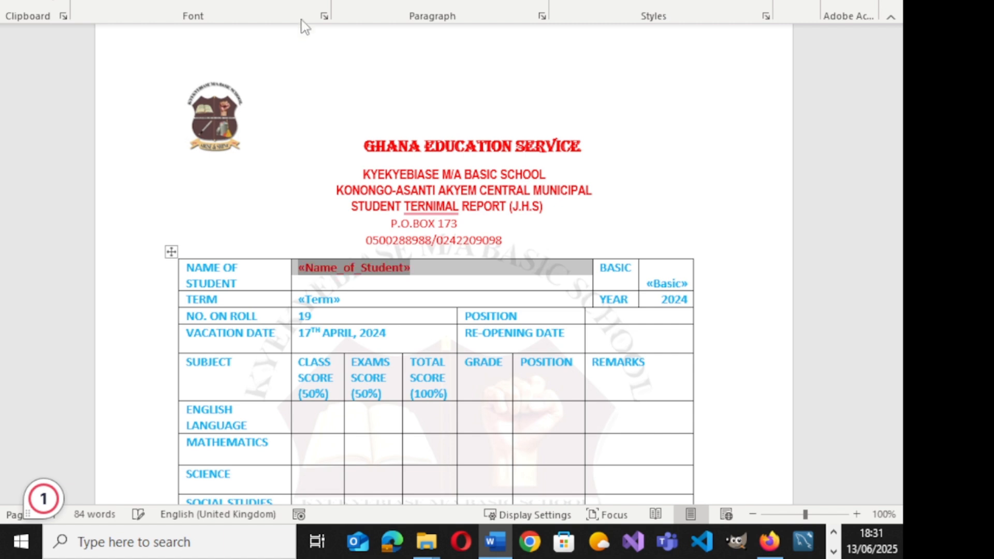
double_click(337, 300)
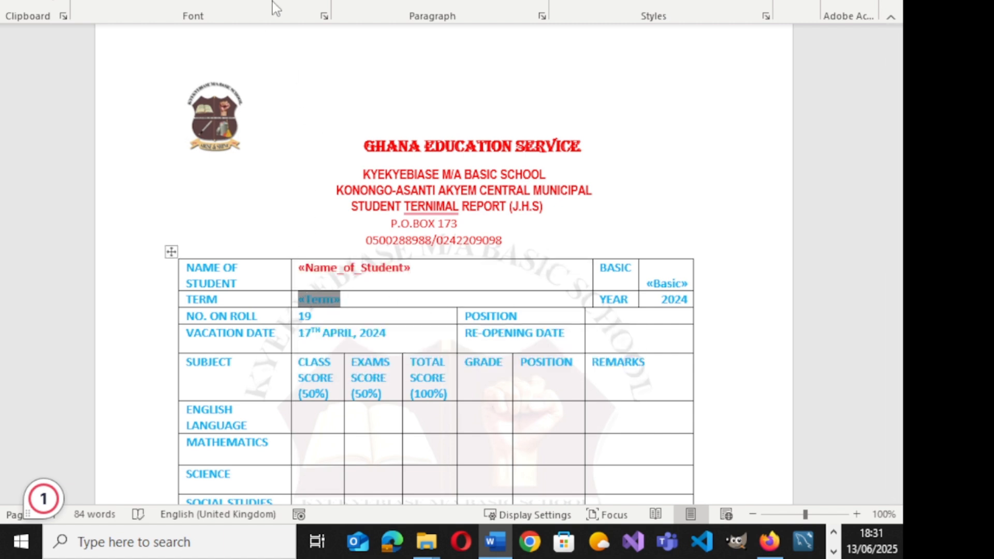
left_click(305, 1)
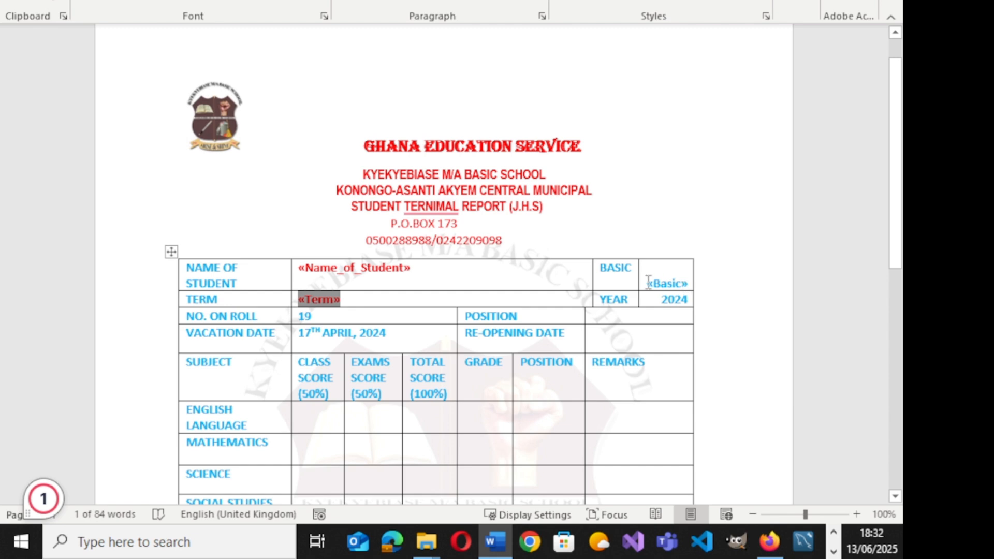
double_click(648, 282)
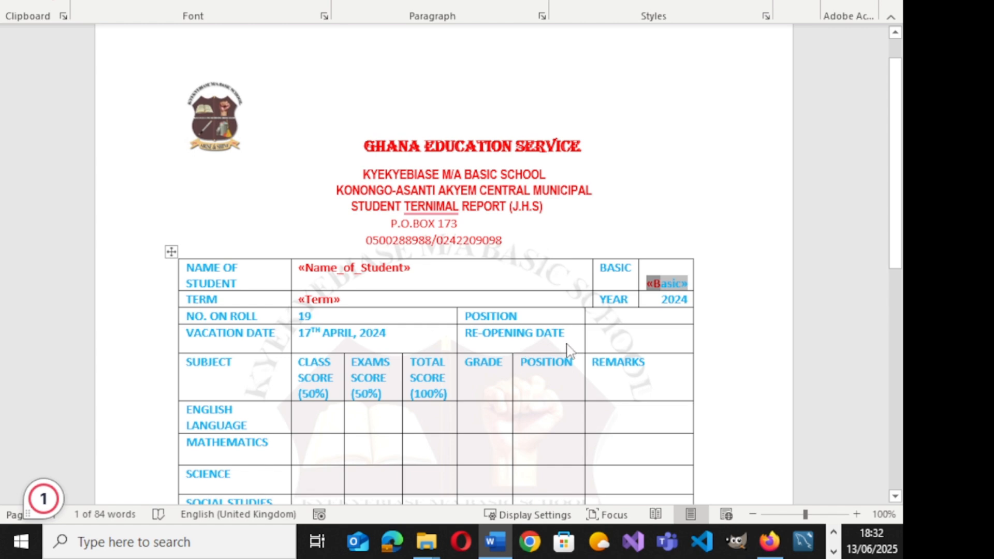
left_click(624, 340)
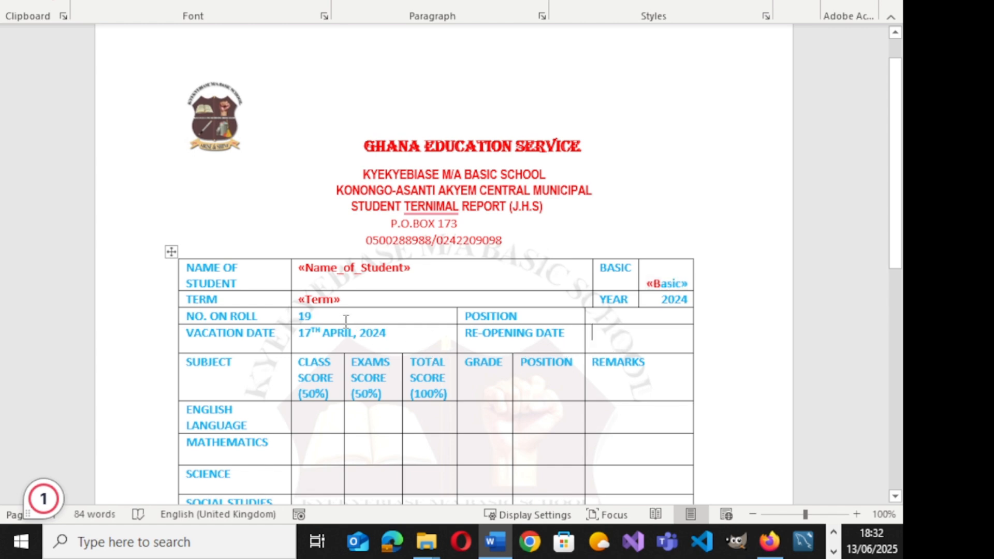
- Replace the entry in the NO. ON ROLL cell with the No_on__Roll merge field
key("BackSpace")
key("BackSpace")
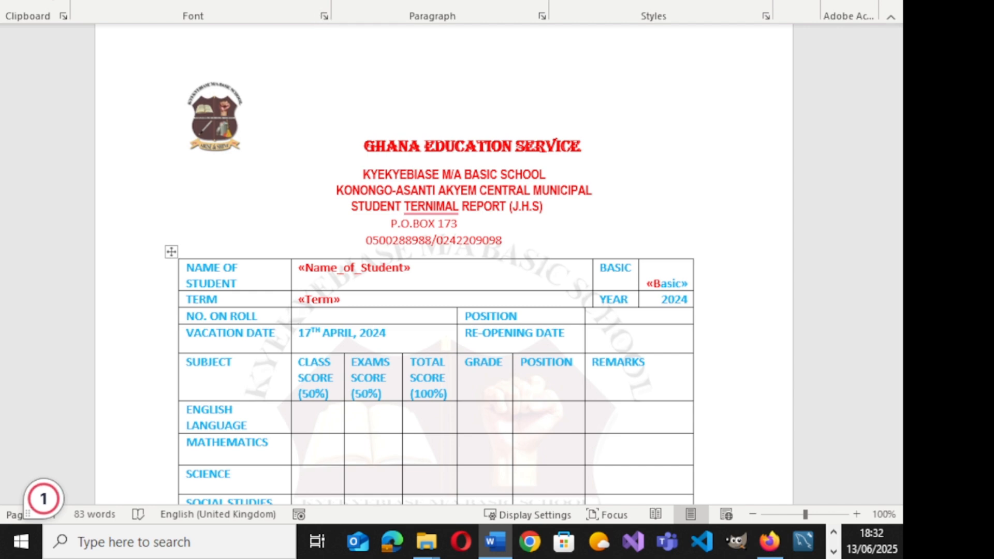
left_click(323, 1)
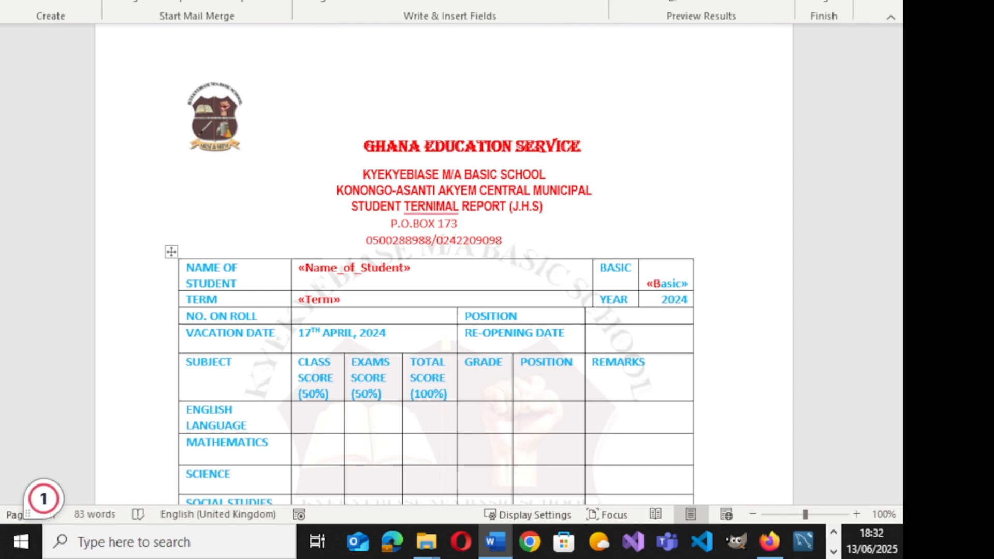
left_click(482, 3)
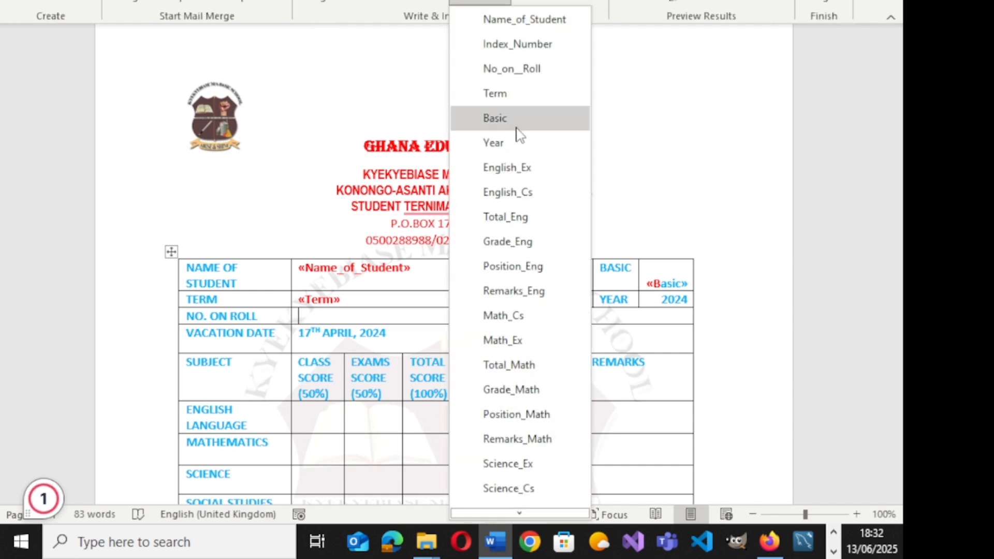
left_click(518, 69)
- Widen the cell beside BASIC and insert the Overall_Position merge field beside the POSITION label in the NO. ON ROLL row
scroll(597, 238, "down", 3)
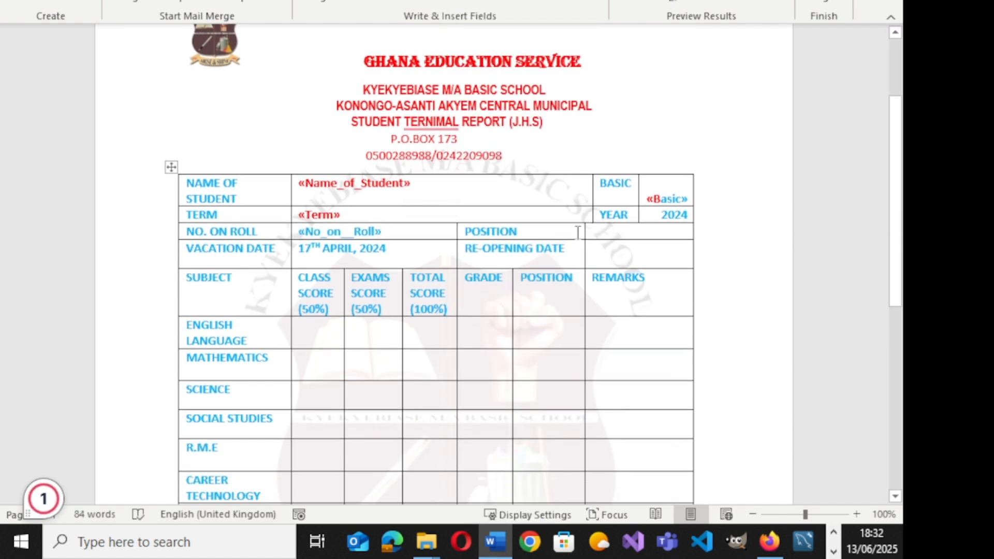
left_click(598, 228)
left_click_drag(593, 209, 630, 195)
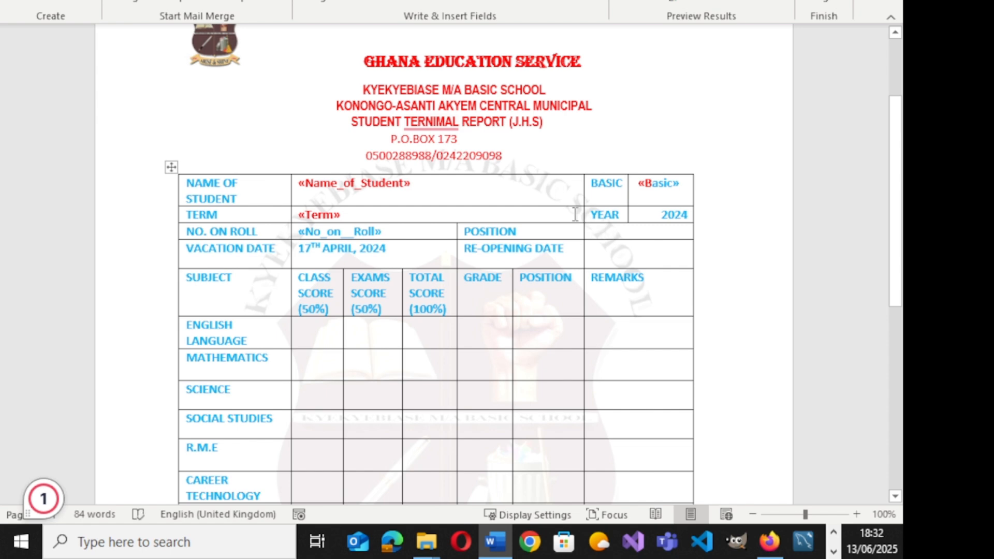
left_click(480, 2)
scroll(498, 282, "down", 12)
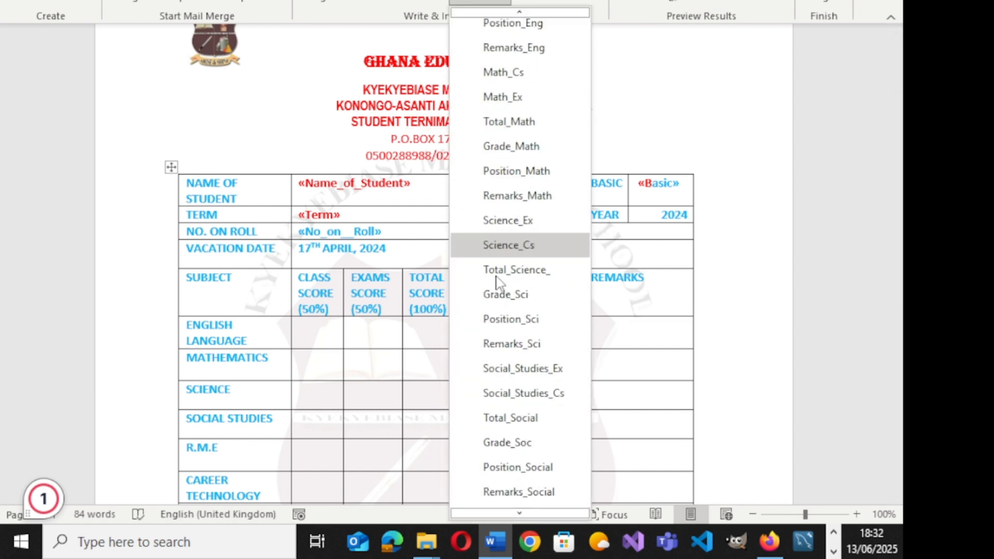
scroll(495, 306, "down", 5)
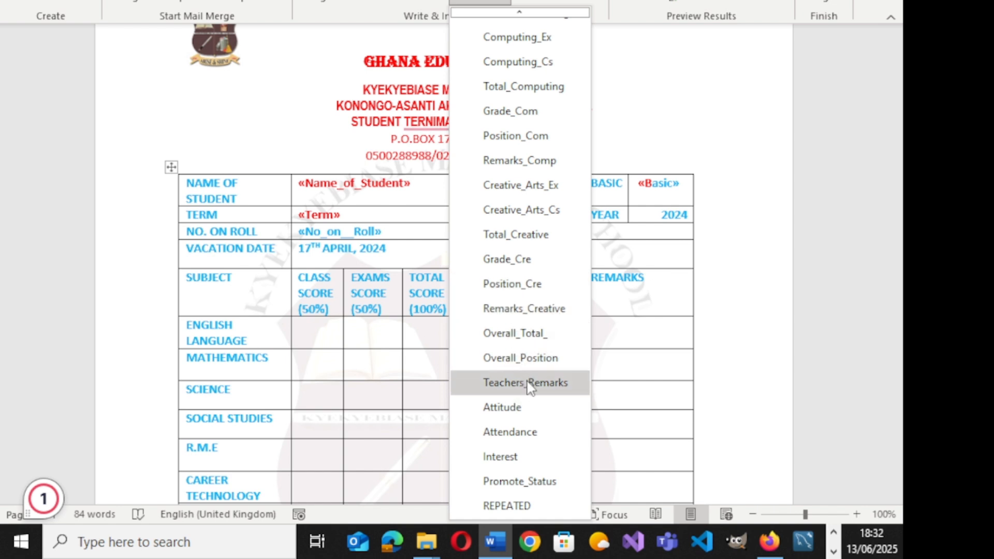
left_click(536, 366)
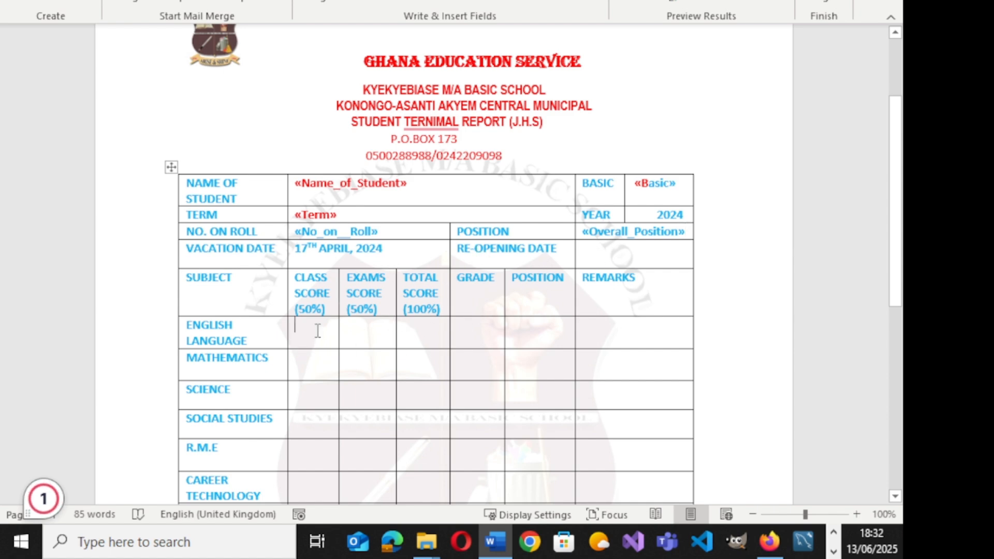
- Insert the English_Cs, English_Ex and Total_Eng merge fields in the ENGLISH LANGUAGE row's class, exams and total score cells
left_click(489, 5)
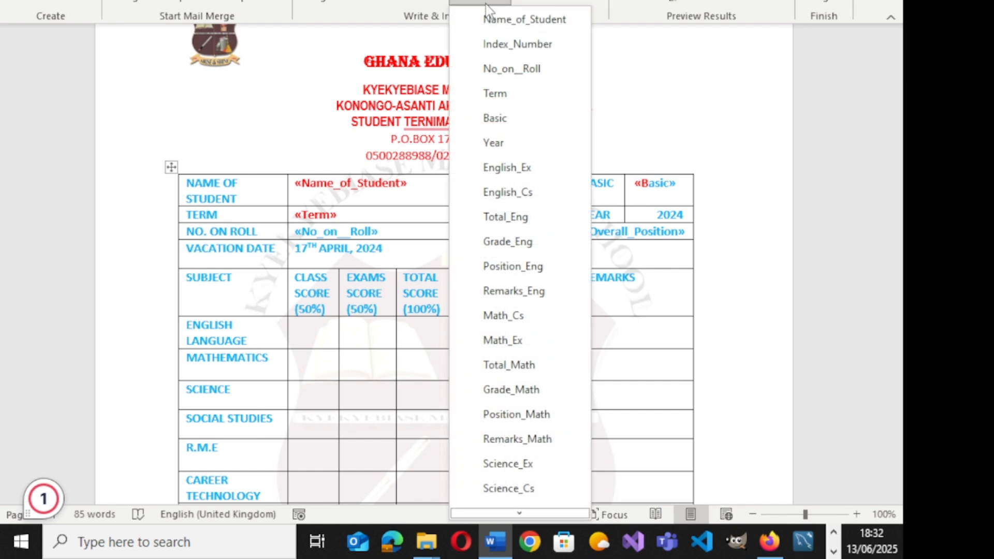
left_click(530, 193)
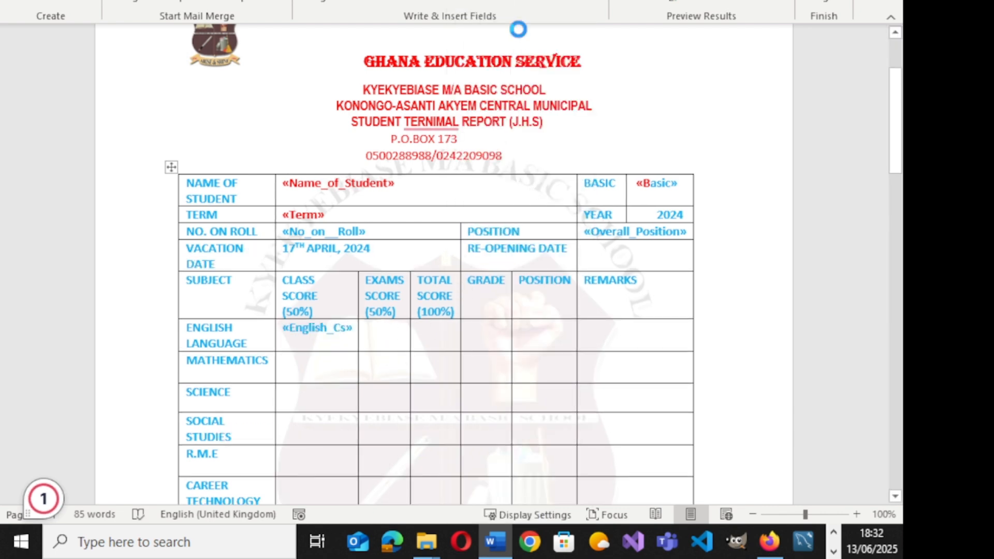
left_click(489, 4)
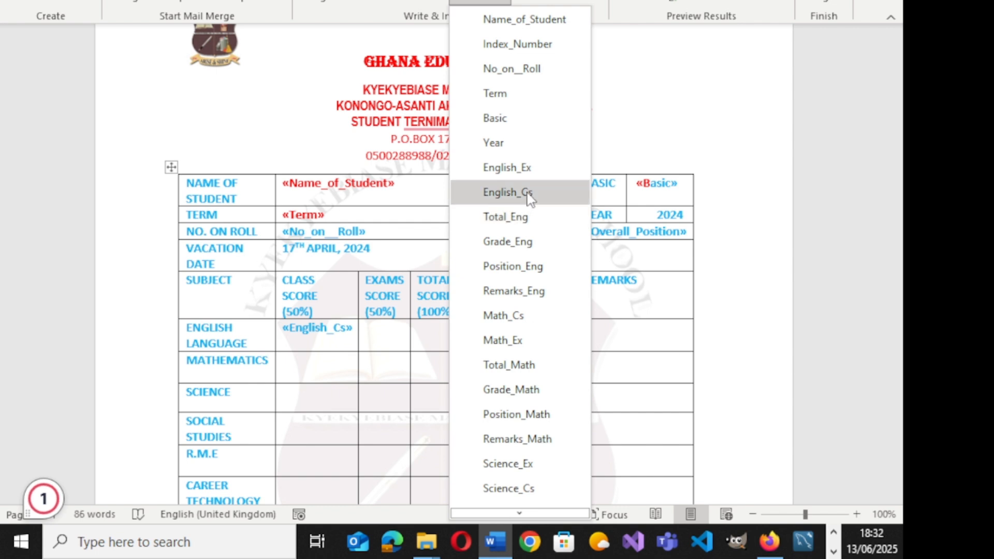
left_click(525, 161)
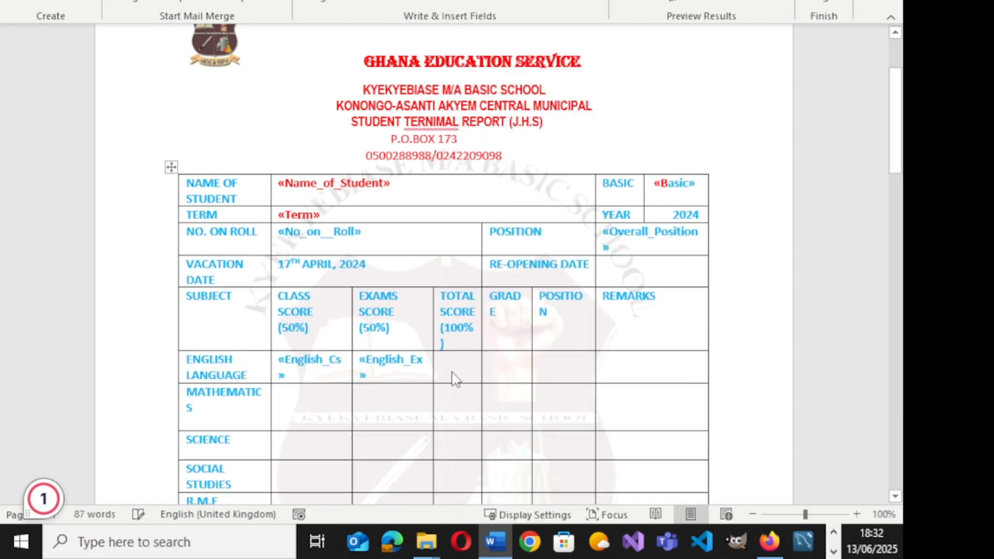
left_click(490, 4)
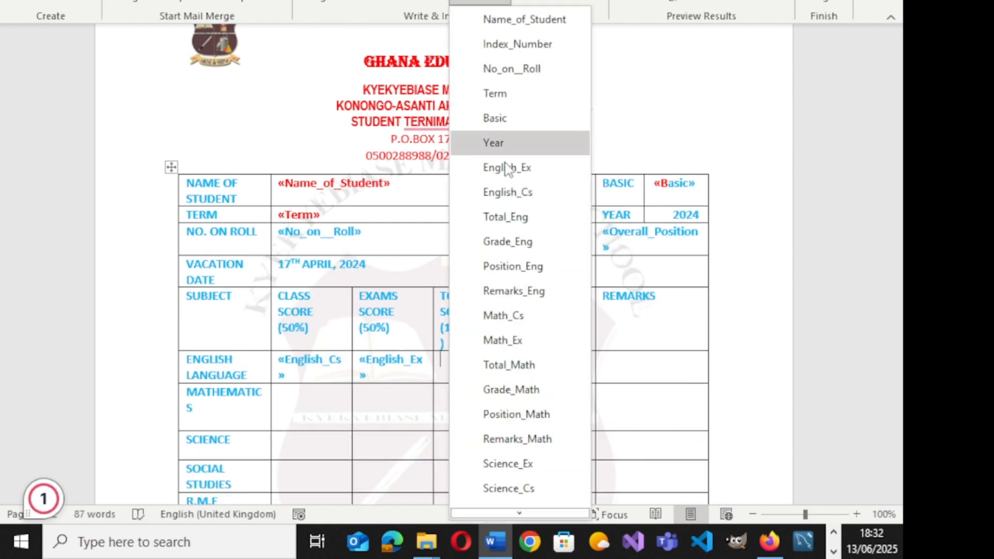
left_click(518, 217)
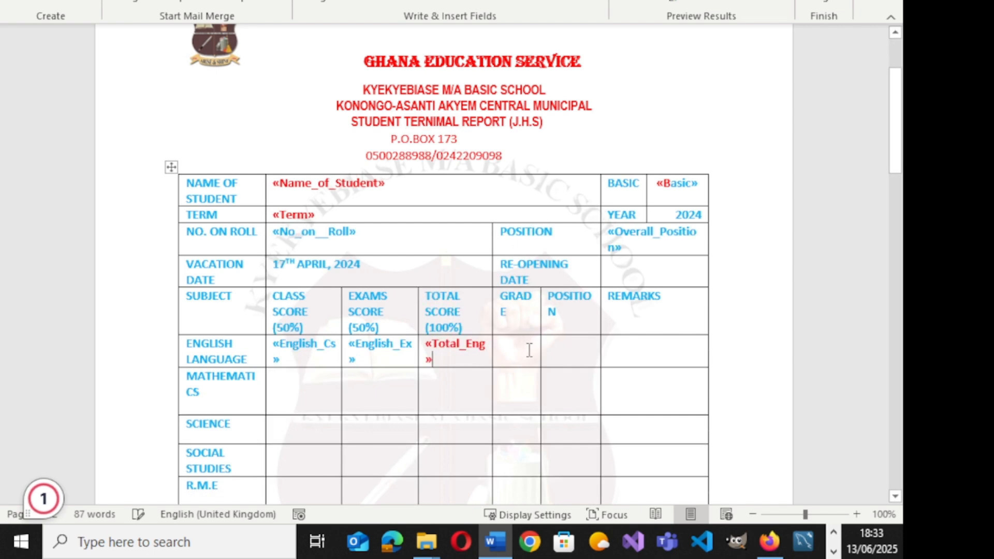
- Insert the Grade_Eng, Position_Eng and Remarks_Eng merge fields in the ENGLISH LANGUAGE row's grade, position and remarks cells
left_click(489, 5)
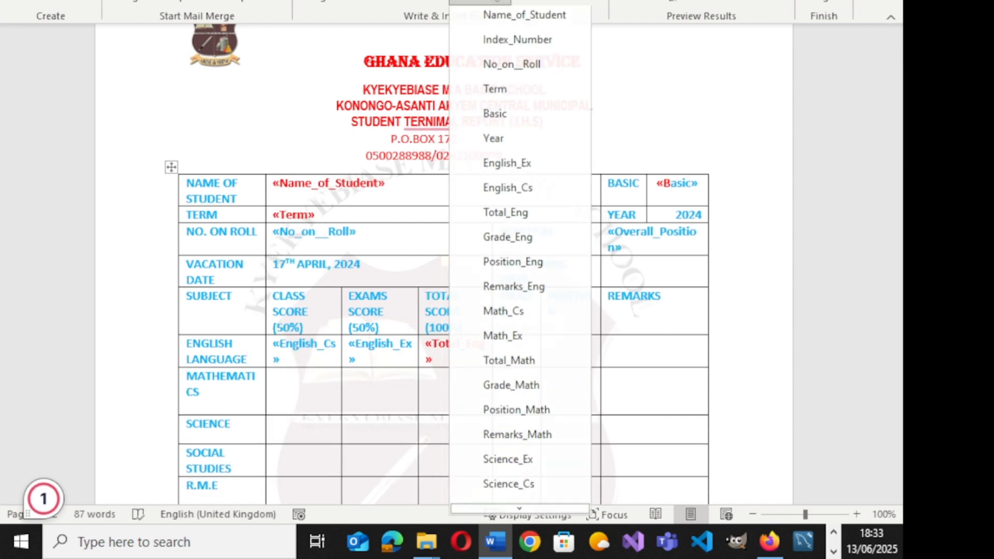
left_click(525, 243)
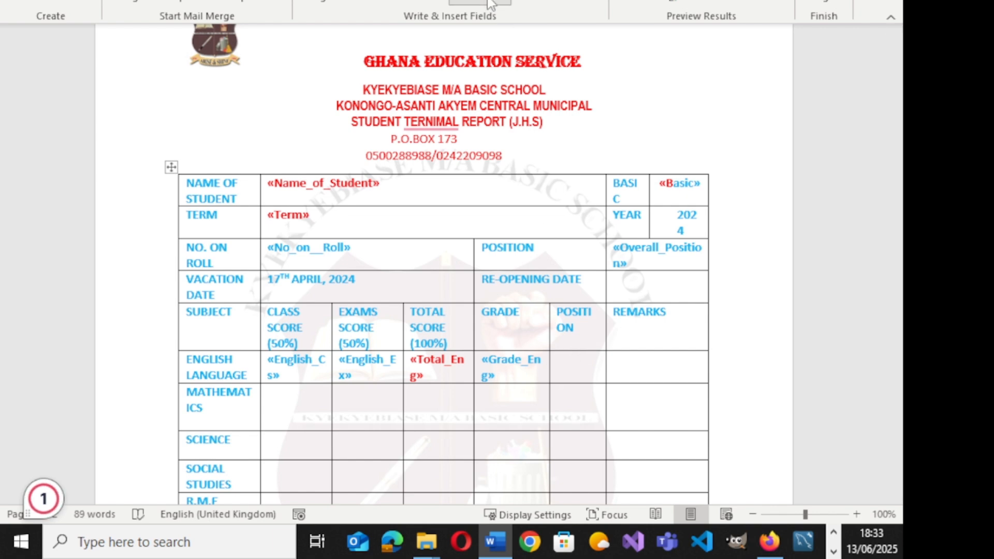
left_click(486, 7)
left_click(533, 268)
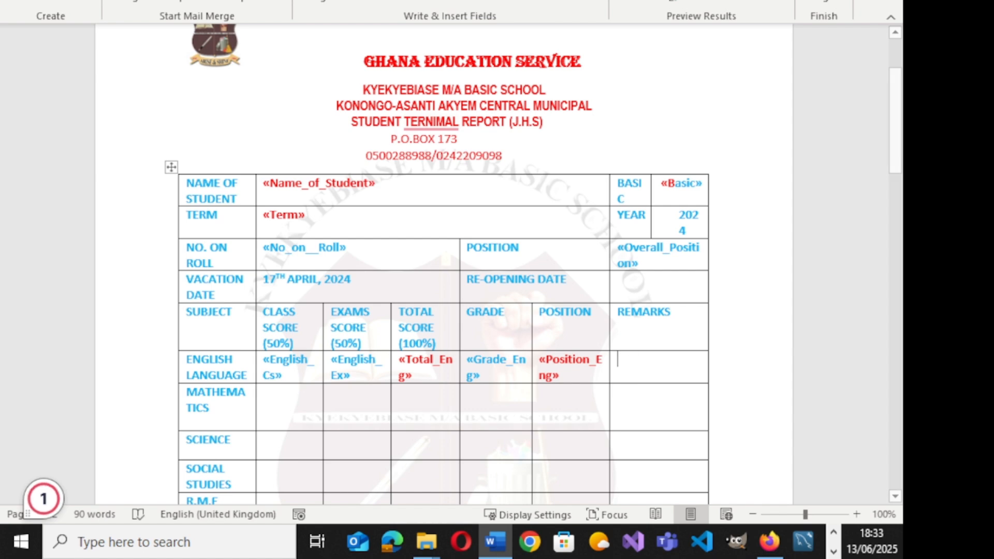
left_click(487, 6)
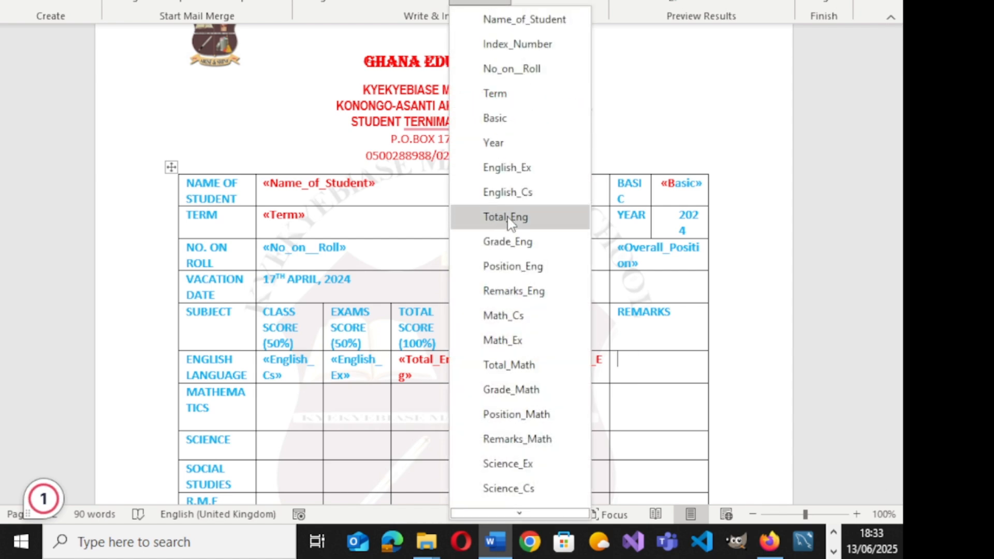
left_click(519, 293)
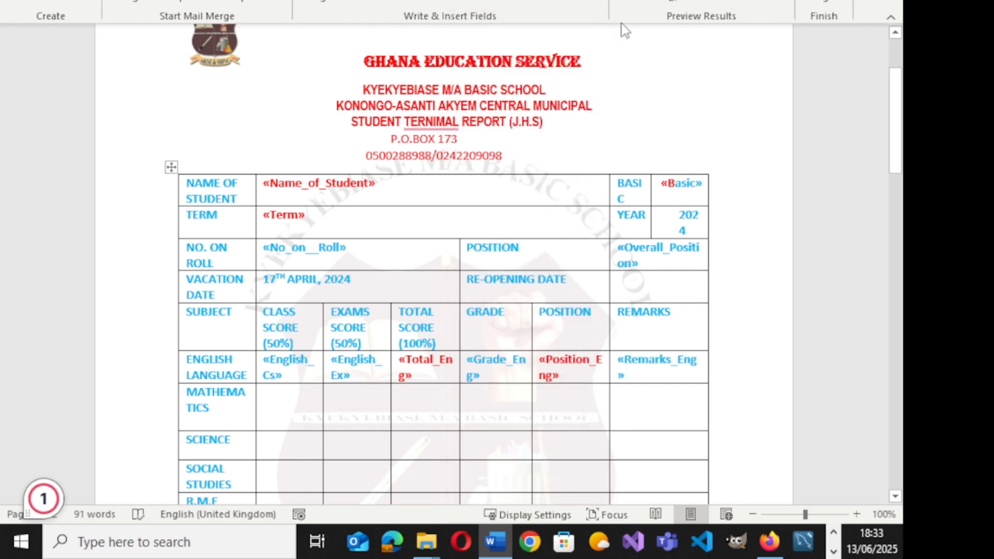
- Preview the merged report, check it against the School Report workbook in Excel, and return the Word template to its merge field view
left_click(630, 1)
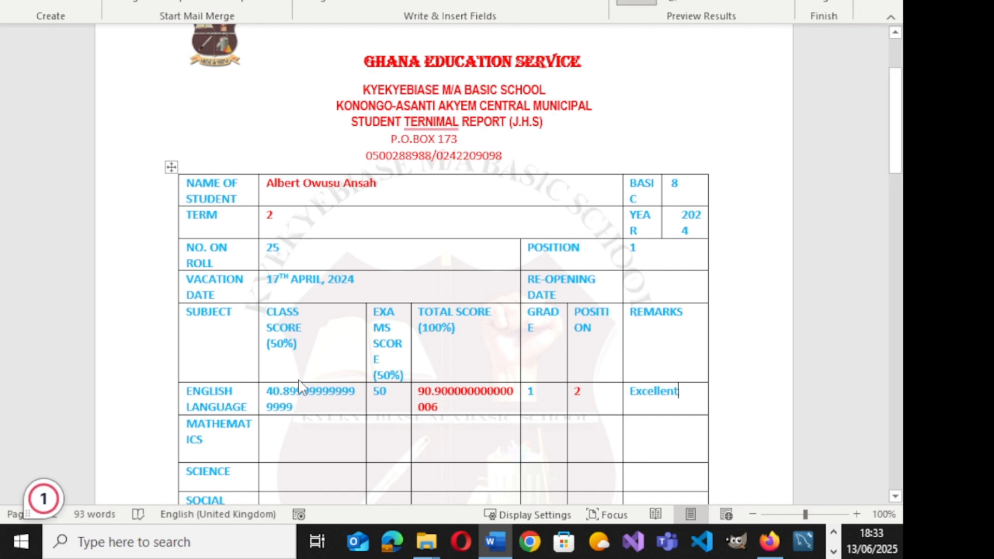
double_click(326, 404)
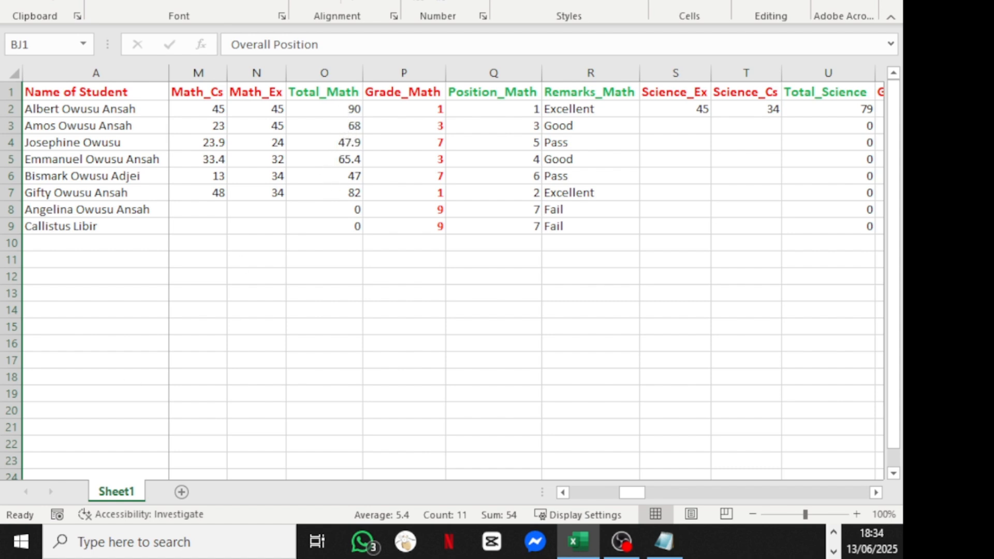
key("alt+Tab")
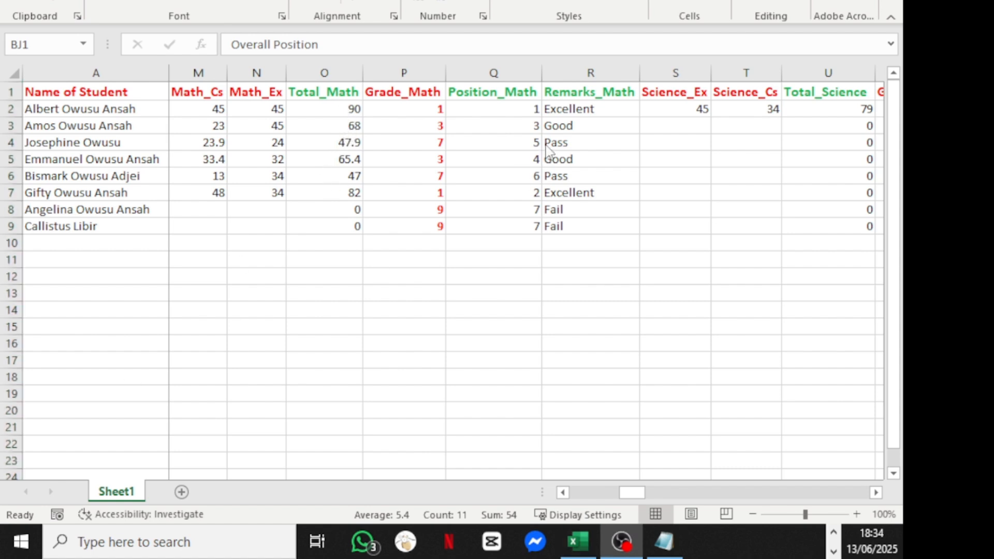
key("alt+Tab")
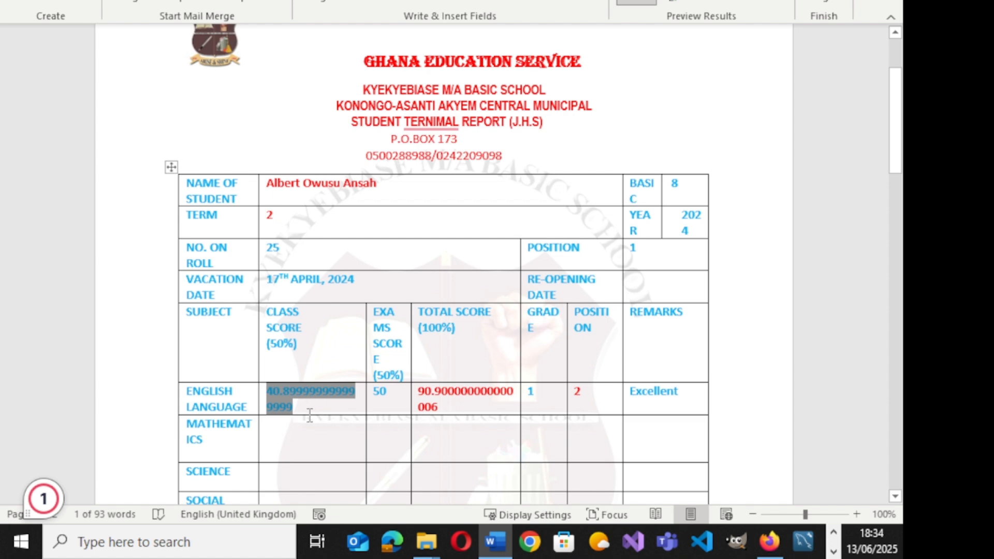
left_click(634, 4)
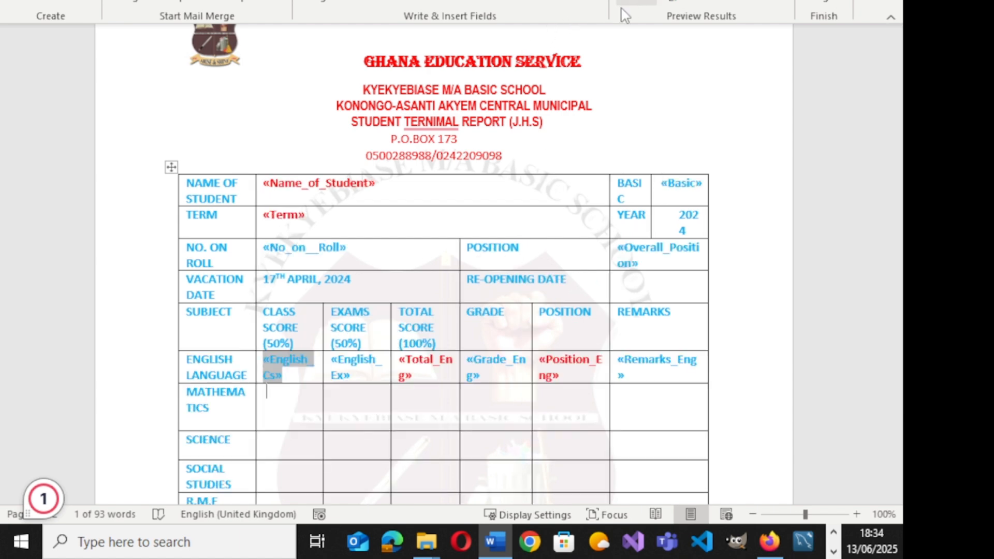
- Insert the Math_Cs, Math_Ex and Total_Math merge fields in the MATHEMATICS row's class, exams and total score cells
left_click(260, 409)
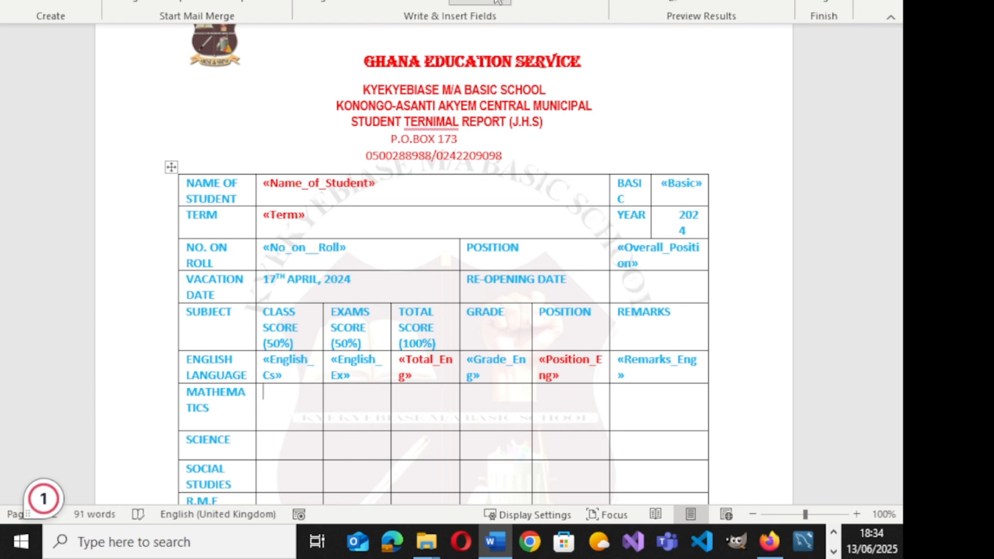
left_click(480, 2)
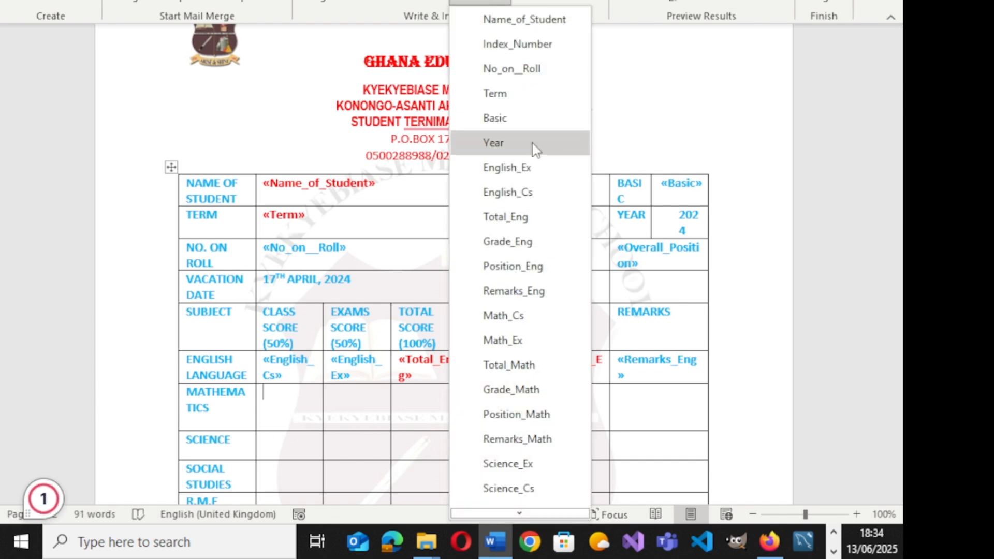
left_click(526, 322)
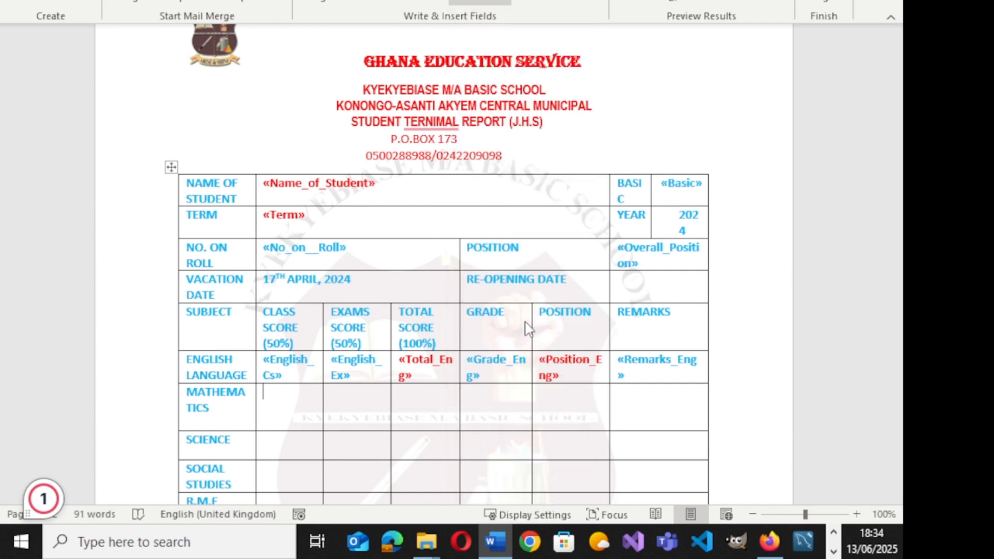
left_click(355, 415)
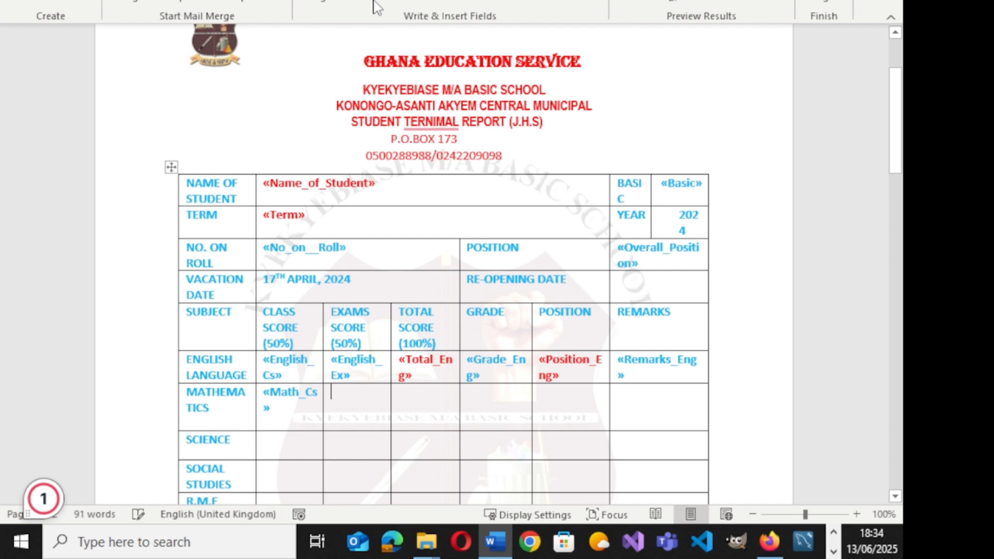
left_click(480, 3)
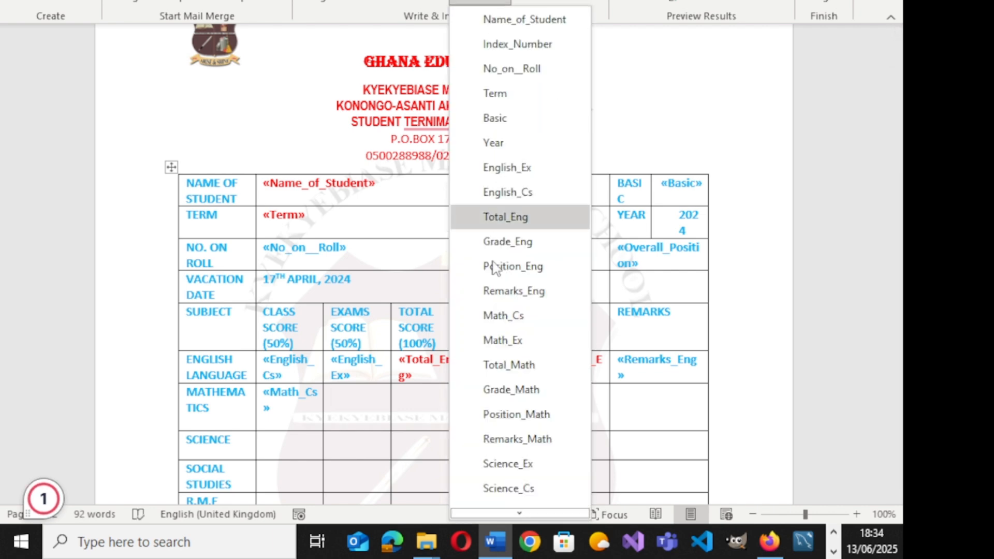
left_click(524, 343)
left_click(415, 402)
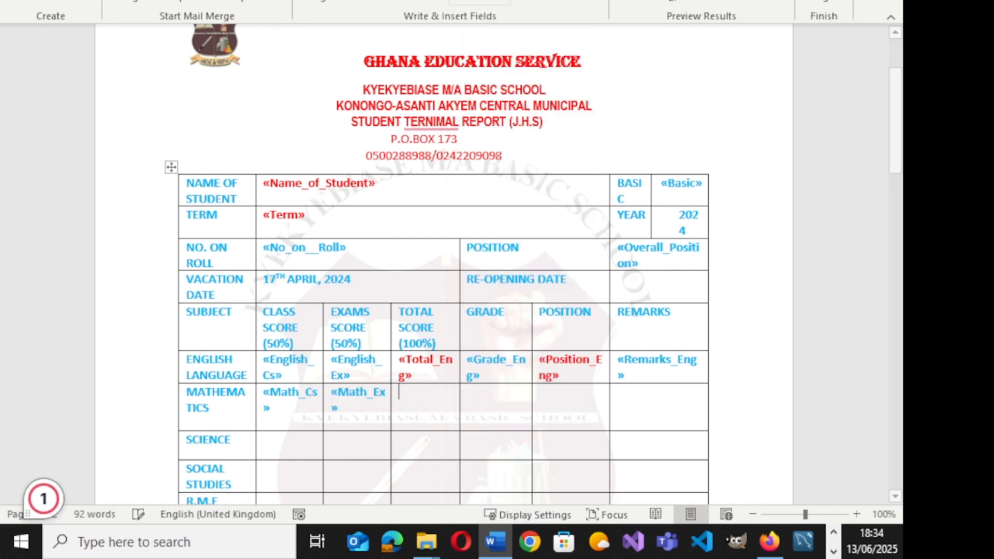
left_click(480, 3)
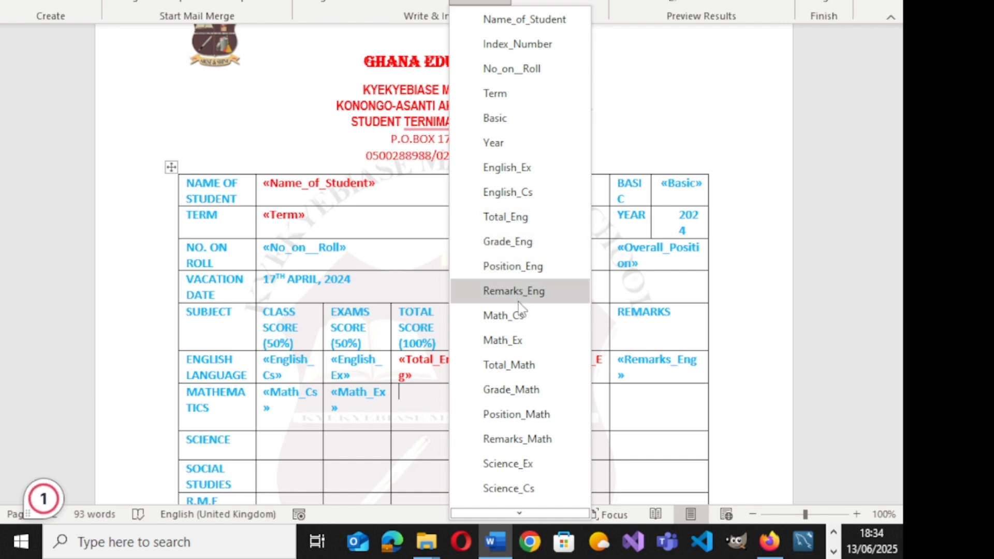
left_click(526, 368)
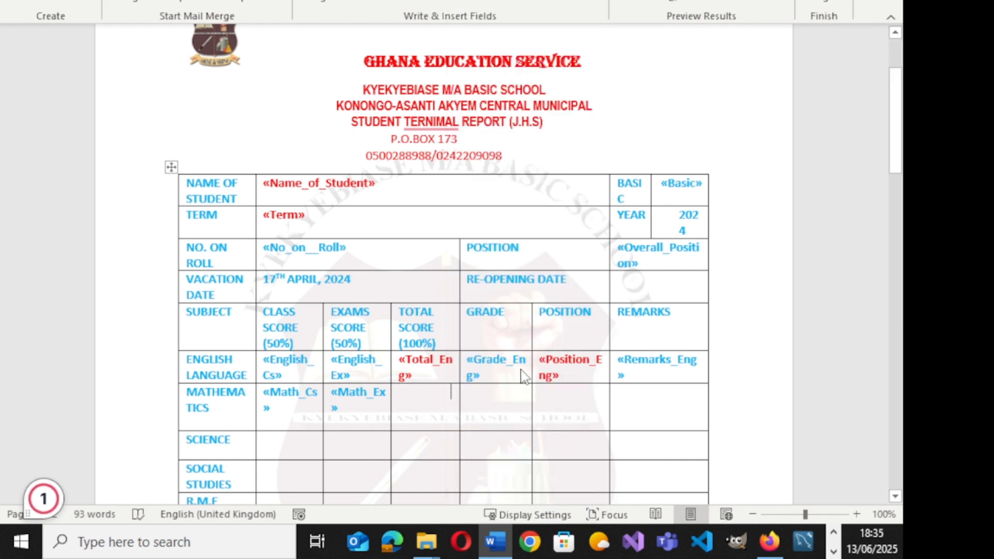
- Insert the Total_Math, Position_Math and Remarks_Math merge fields in the MATHEMATICS row's grade, position and remarks cells
left_click(486, 396)
left_click(480, 3)
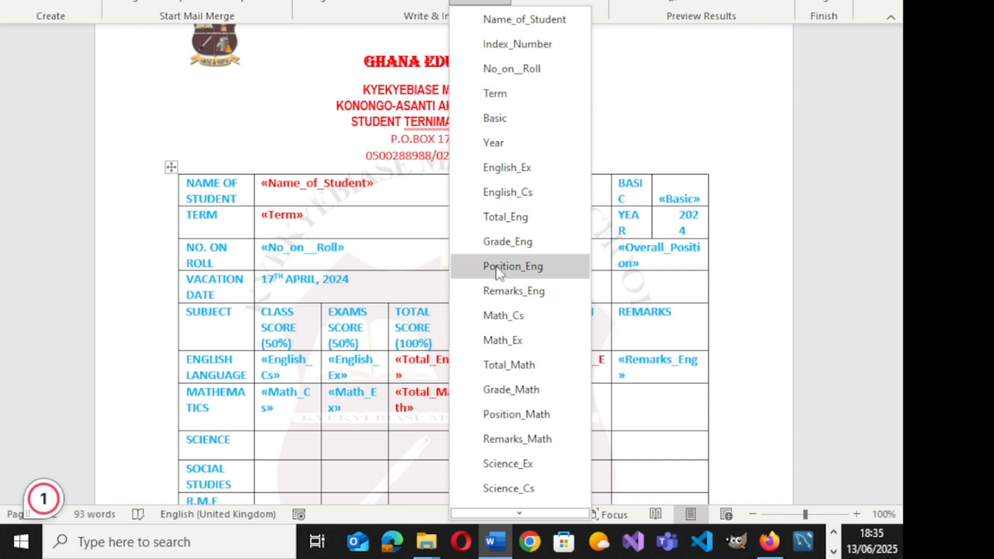
left_click(524, 369)
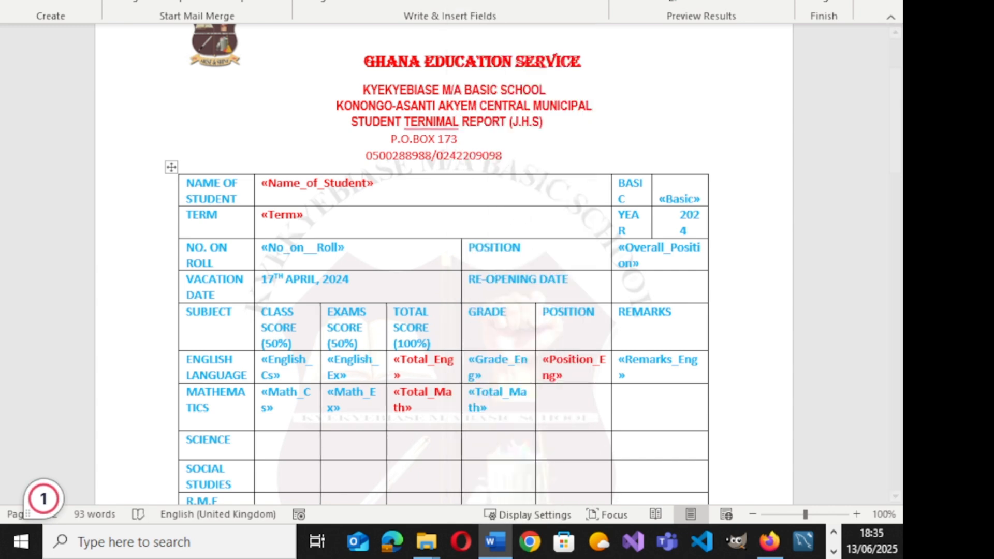
left_click(494, 4)
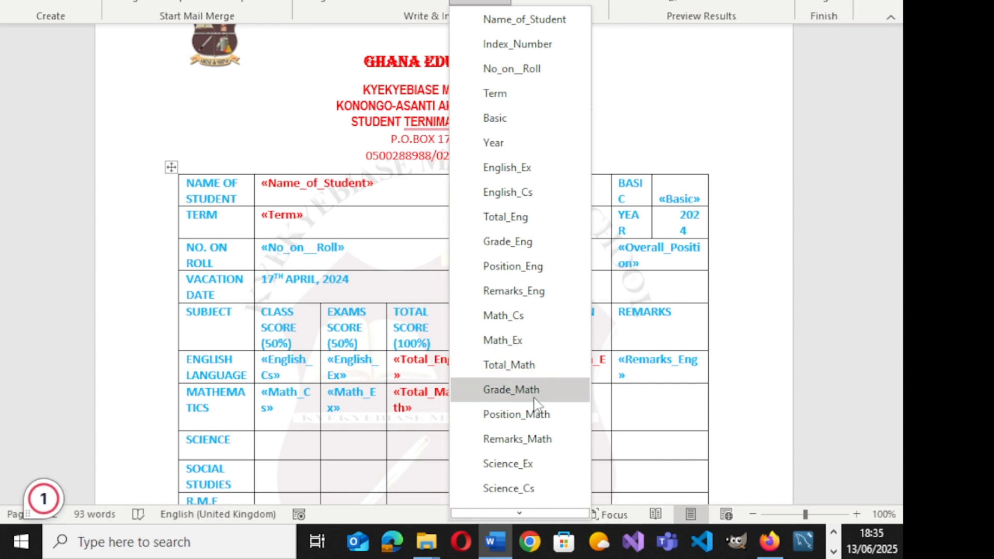
left_click(536, 415)
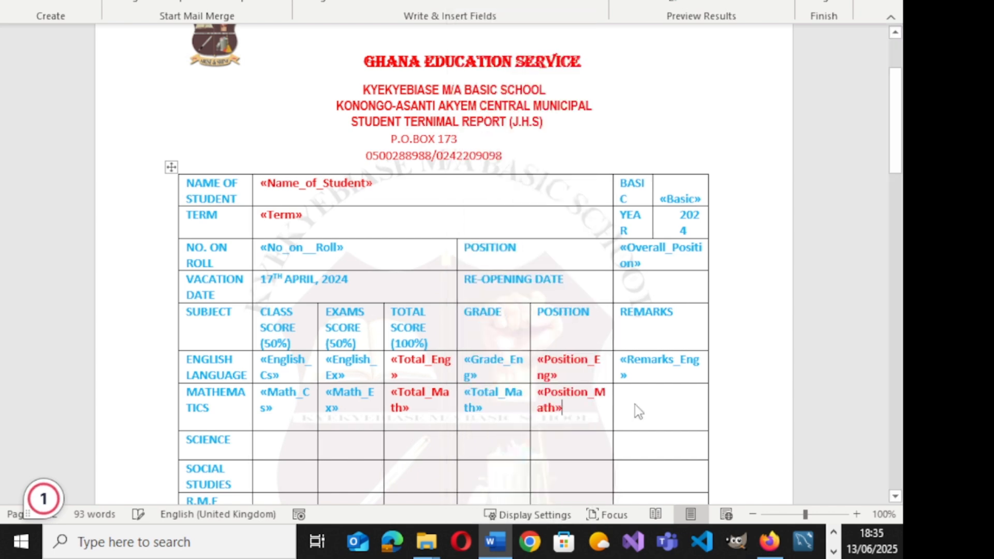
left_click(480, 3)
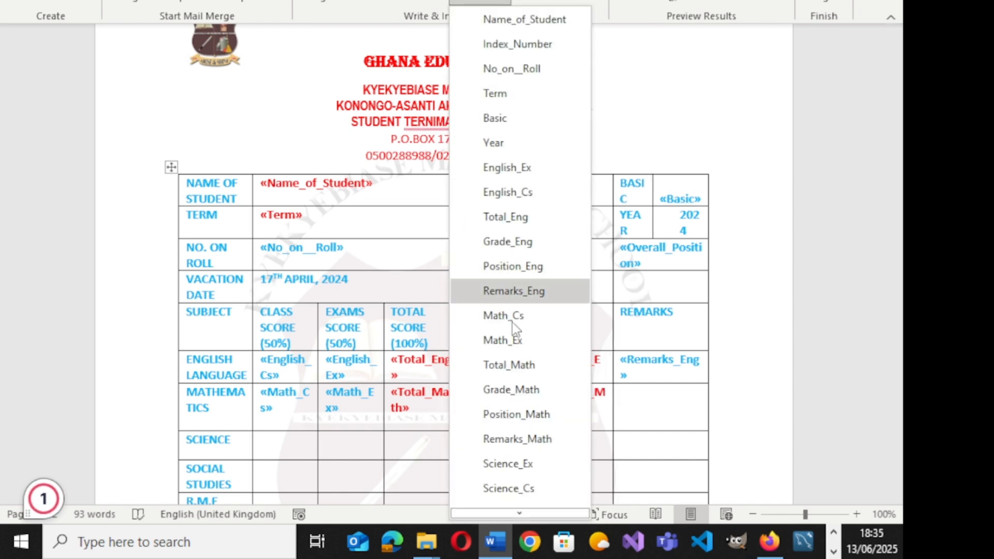
left_click(515, 439)
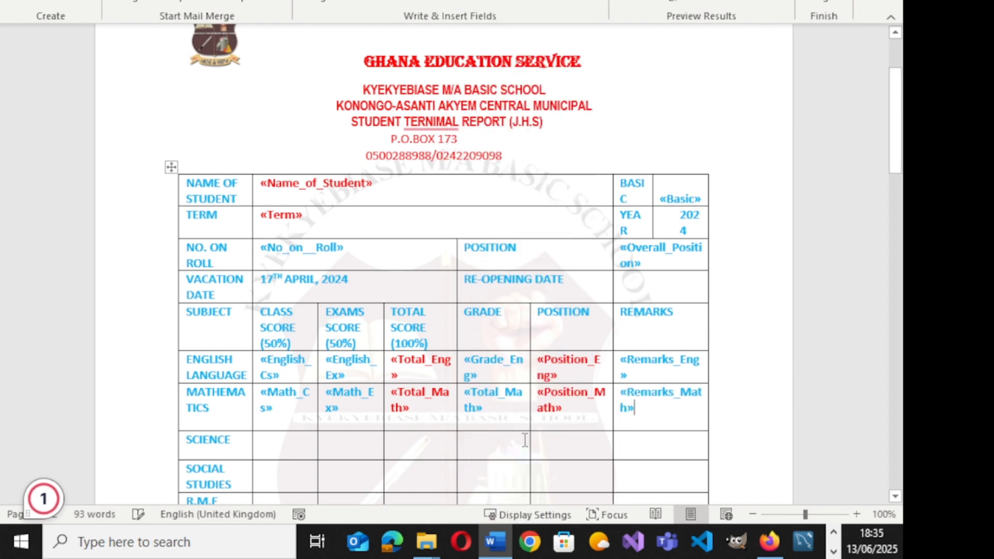
- Insert the Science_Cs and Science_Ex merge fields in the SCIENCE row's class score and exams score cells
scroll(446, 439, "down", 4)
scroll(302, 331, "down", 1)
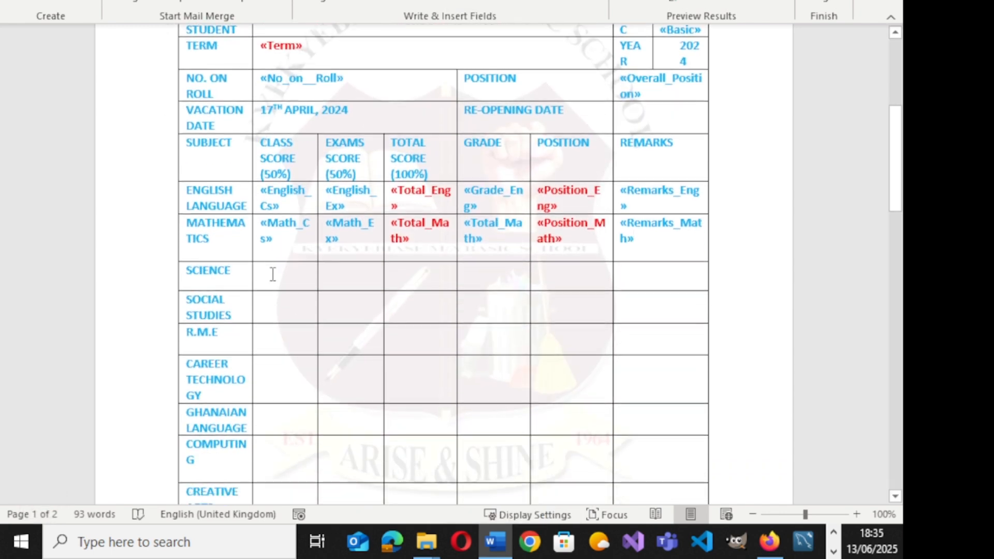
left_click(269, 272)
left_click(498, 3)
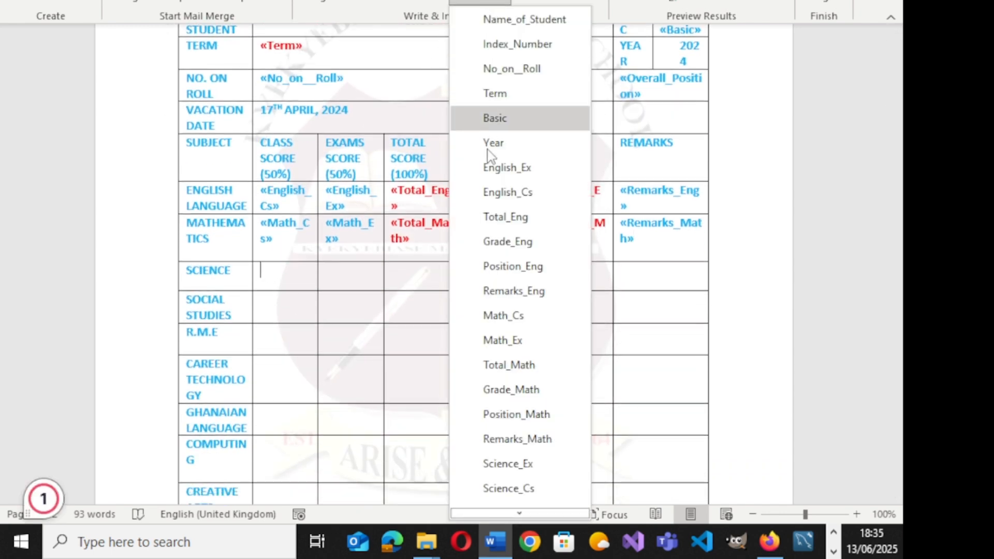
scroll(524, 434, "down", 1)
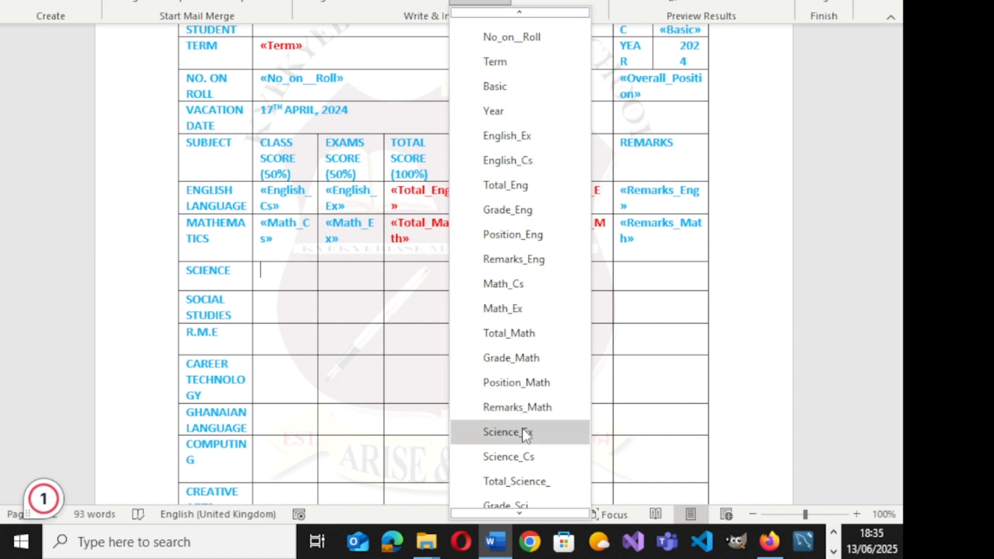
scroll(524, 433, "down", 1)
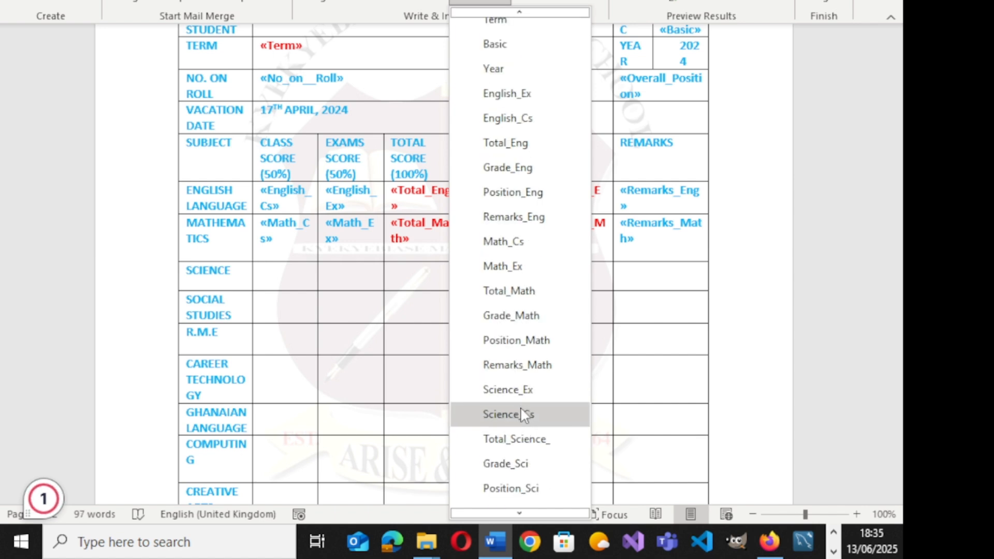
left_click(521, 414)
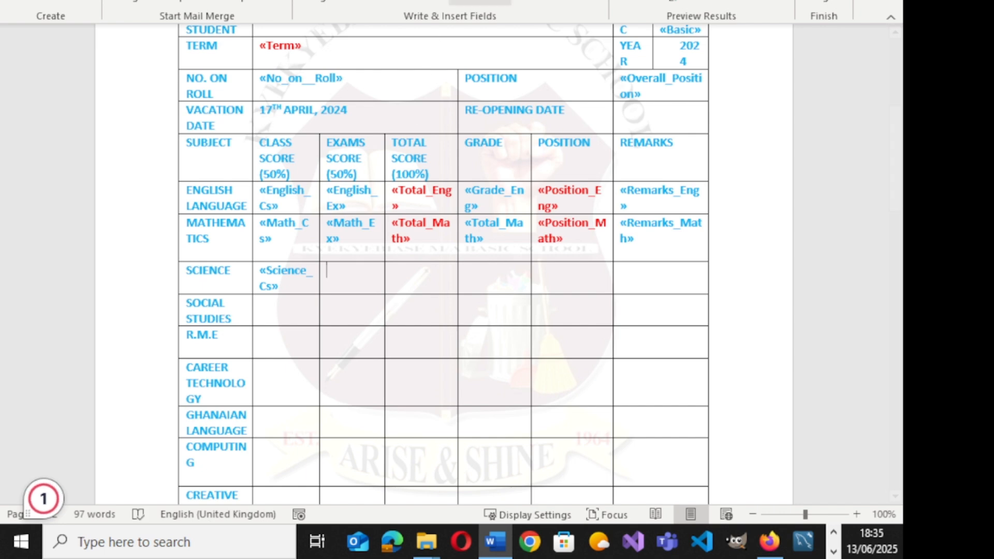
left_click(460, 2)
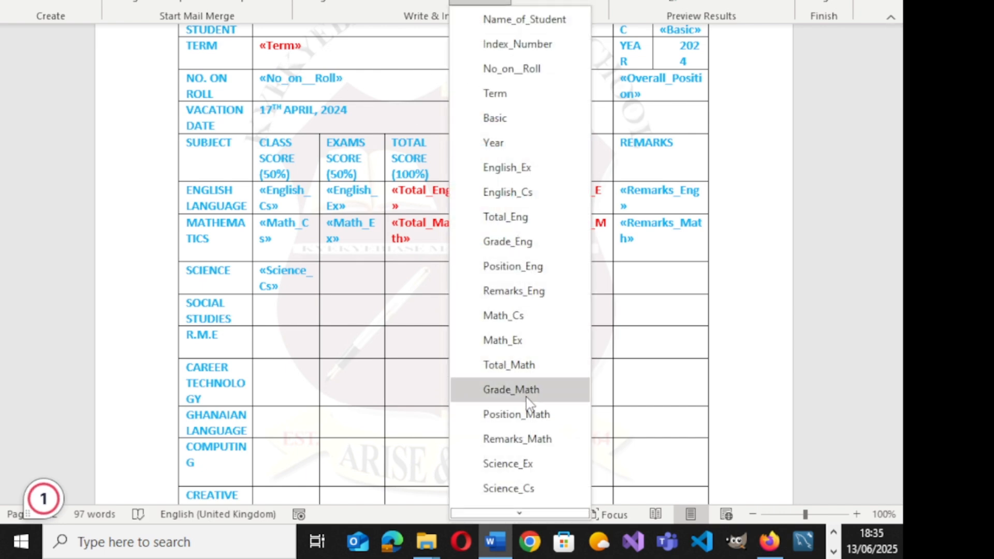
left_click(528, 464)
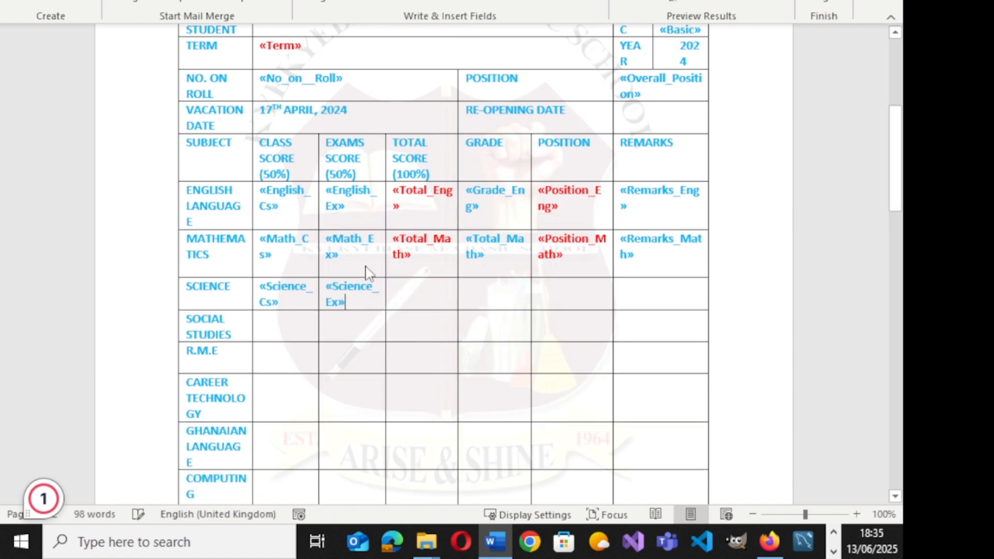
- Insert the Total_Science_ and Grade_Sci merge fields in the SCIENCE row's total score and grade cells
left_click(396, 290)
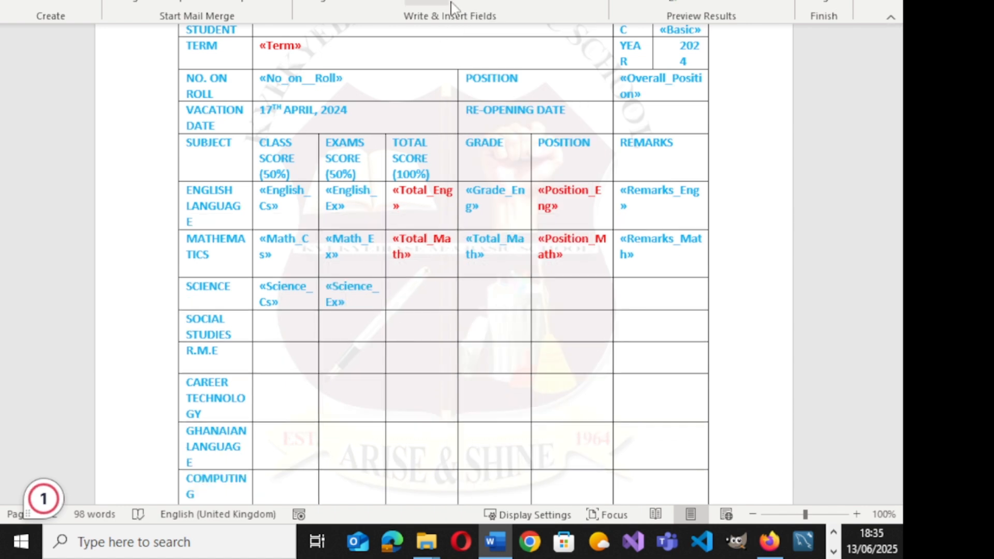
left_click(480, 4)
scroll(512, 421, "down", 1)
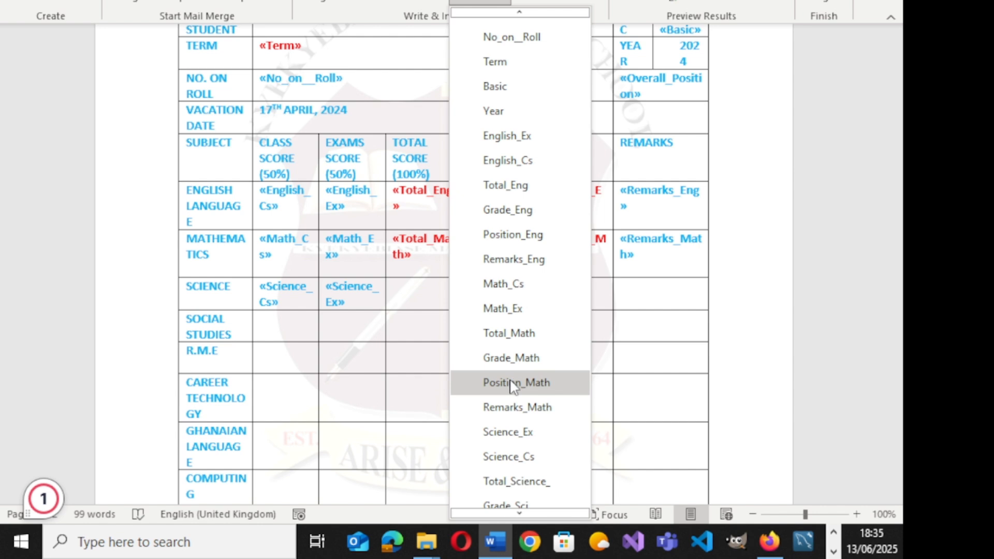
scroll(518, 430, "down", 3)
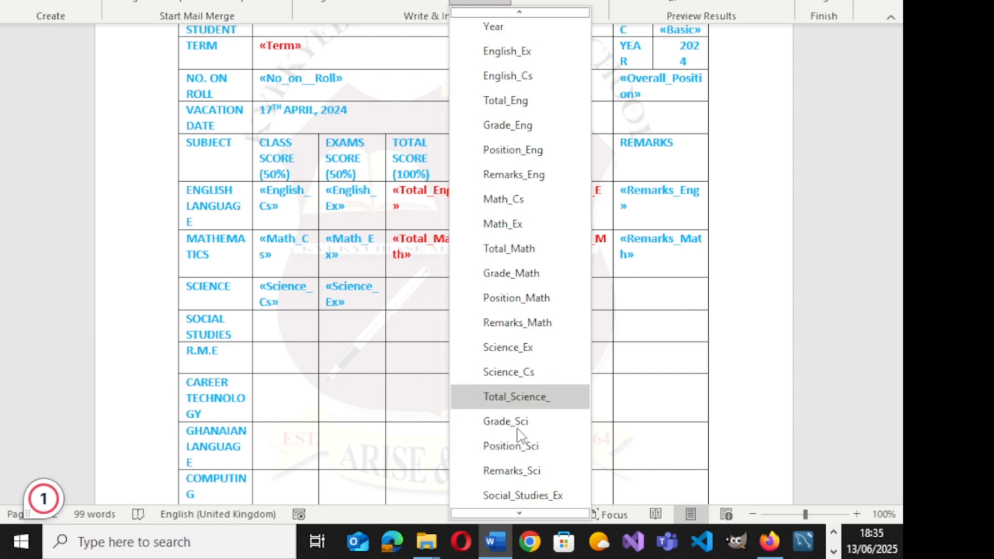
left_click(518, 406)
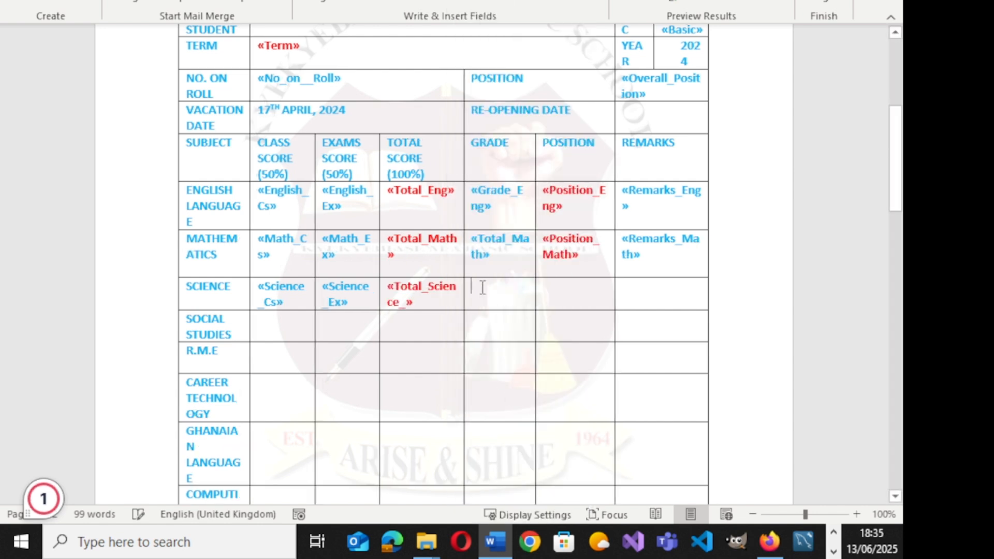
left_click(481, 3)
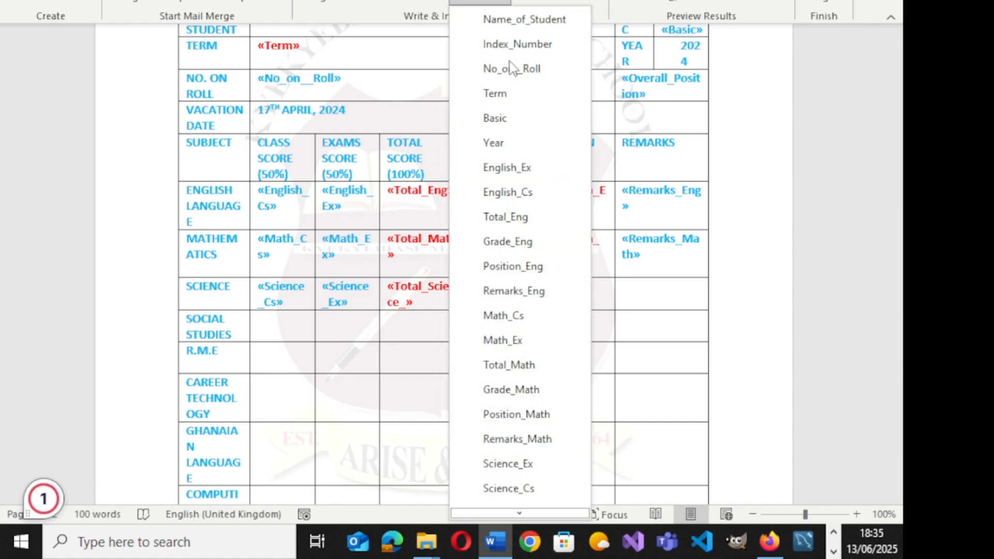
scroll(517, 388, "down", 2)
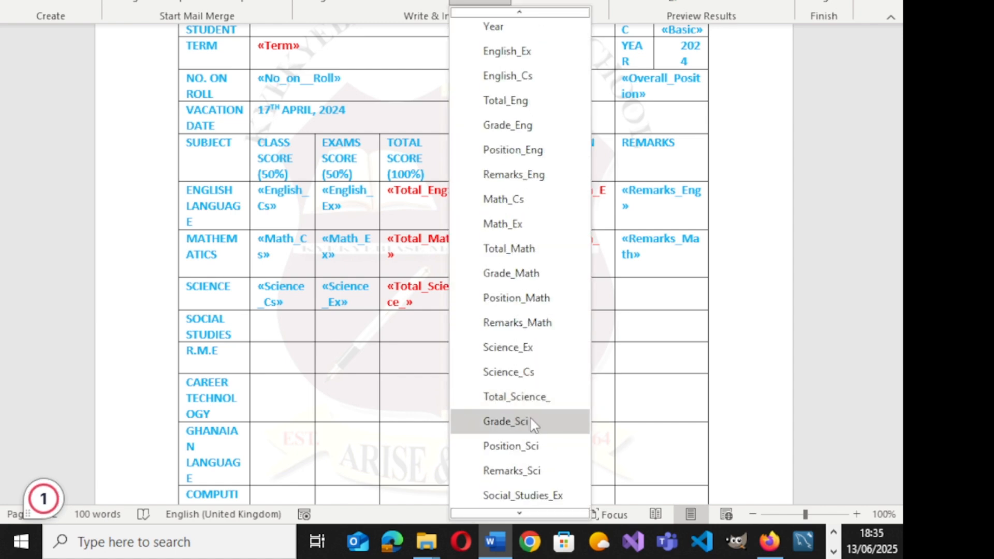
left_click(530, 420)
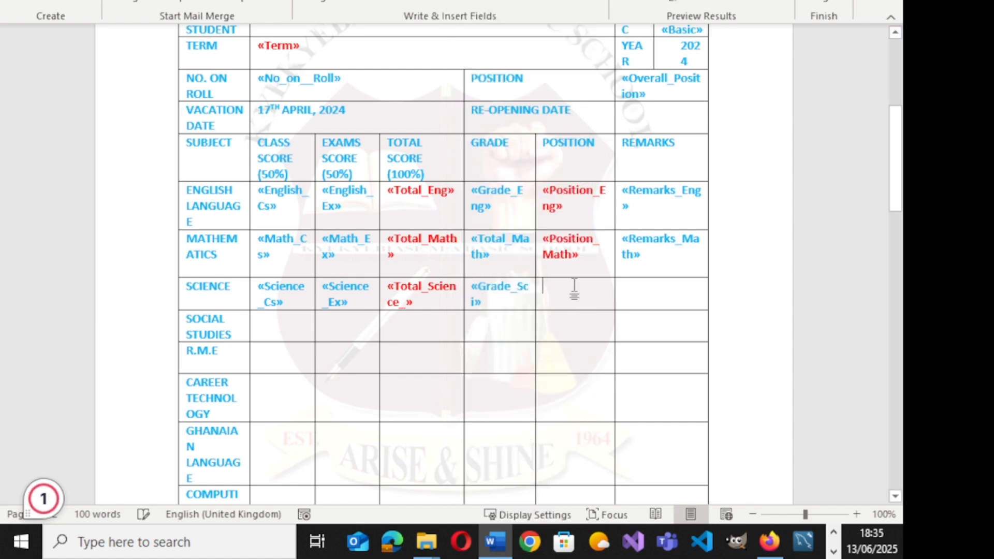
- Insert the Position_Sci and Remarks_Sci merge fields in the SCIENCE row's position and remarks cells
left_click(498, 3)
scroll(510, 418, "down", 1)
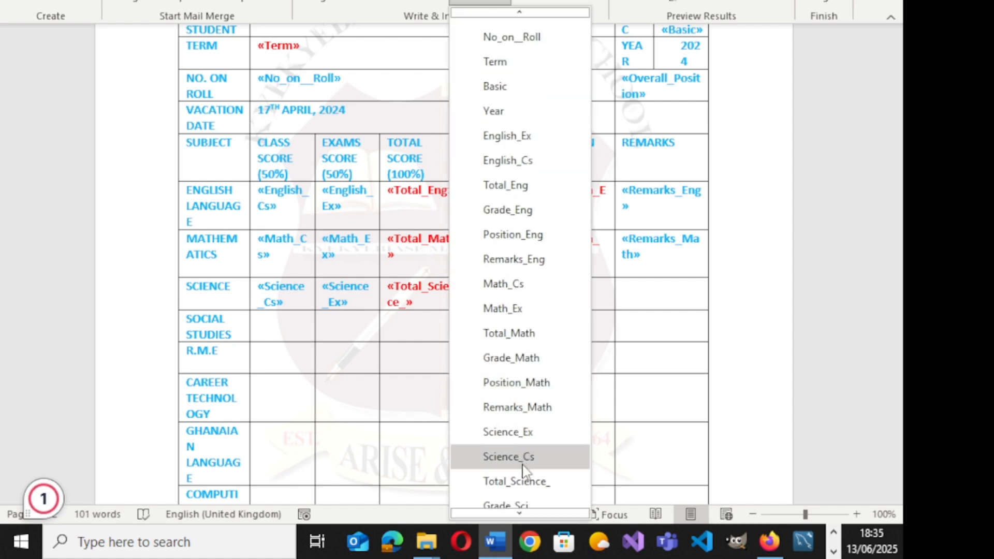
scroll(515, 471, "down", 2)
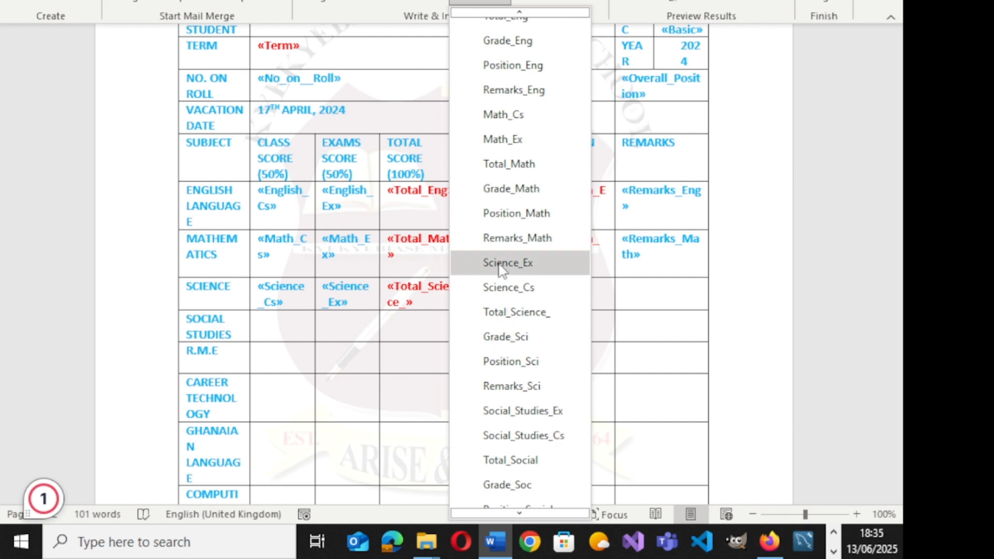
left_click(513, 361)
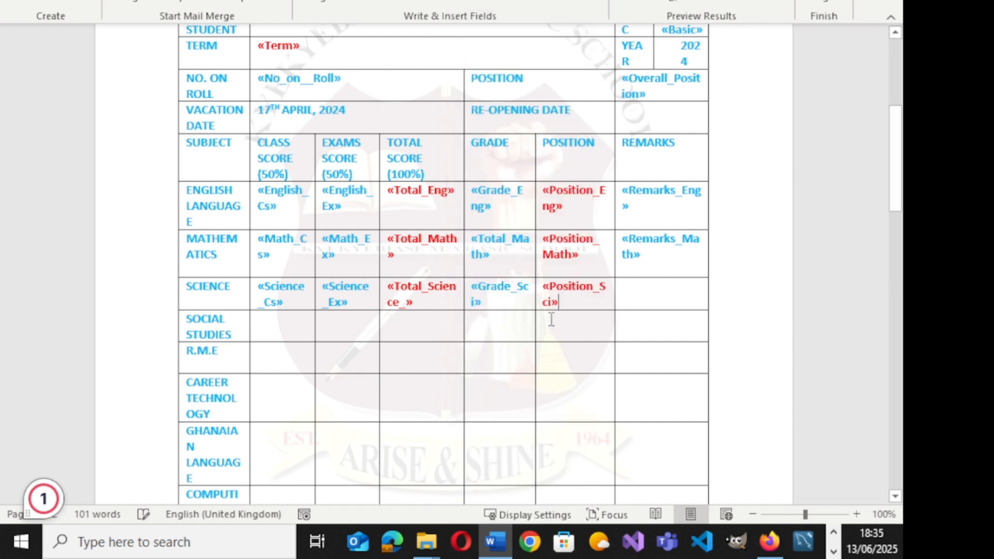
left_click(497, 6)
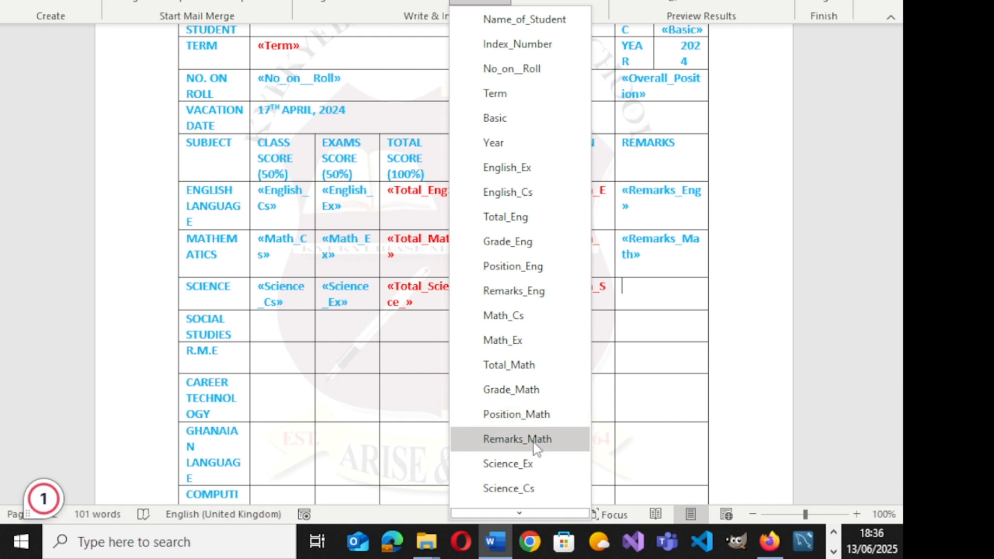
scroll(533, 450, "down", 2)
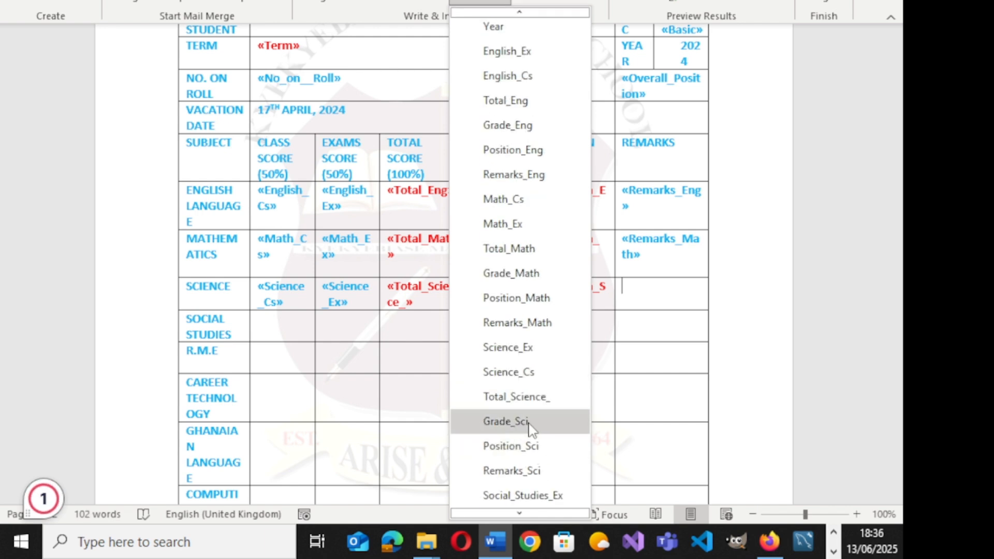
scroll(527, 473, "down", 1)
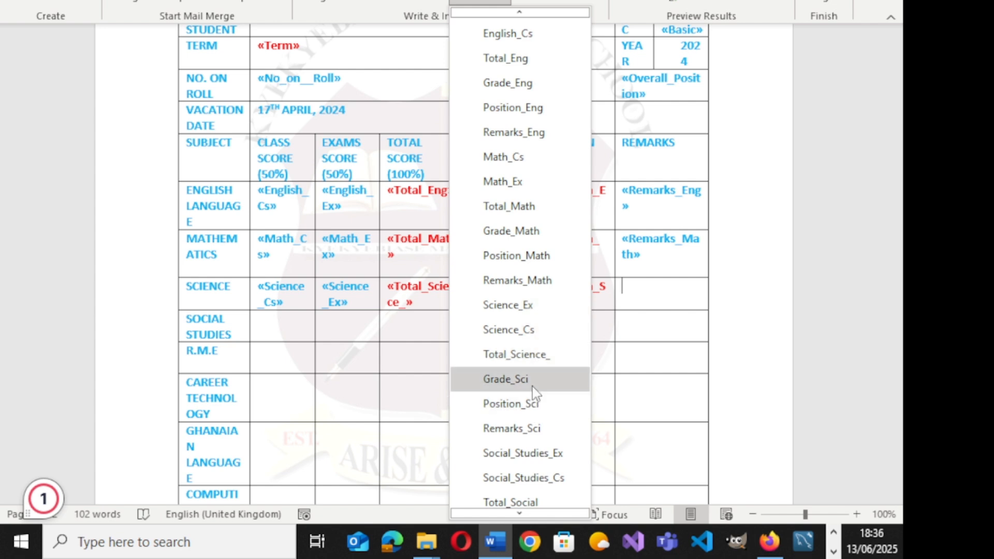
left_click(533, 428)
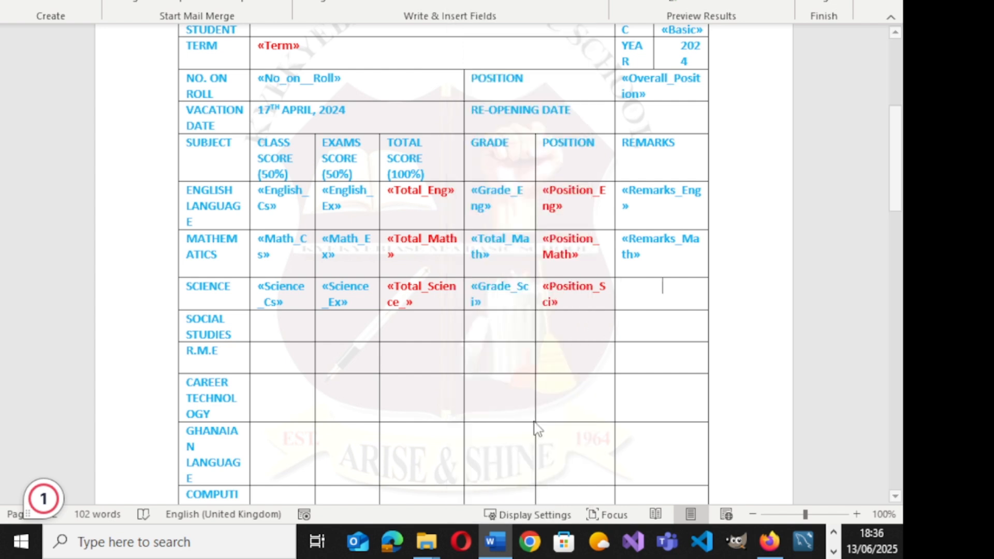
- Preview the merged results and replace the Total_Math field in the MATHEMATICS row's grade cell with Grade_Math
left_click(636, 2)
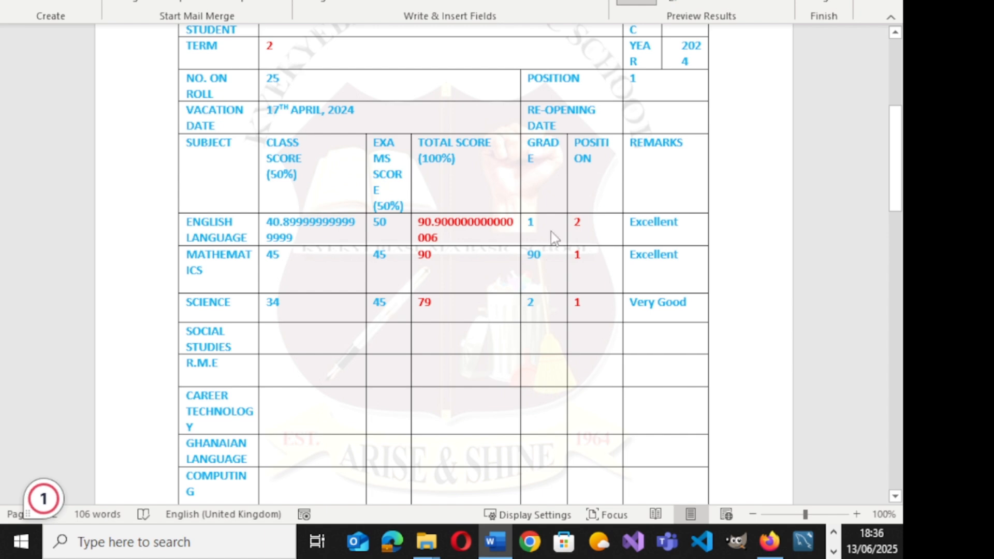
left_click(636, 2)
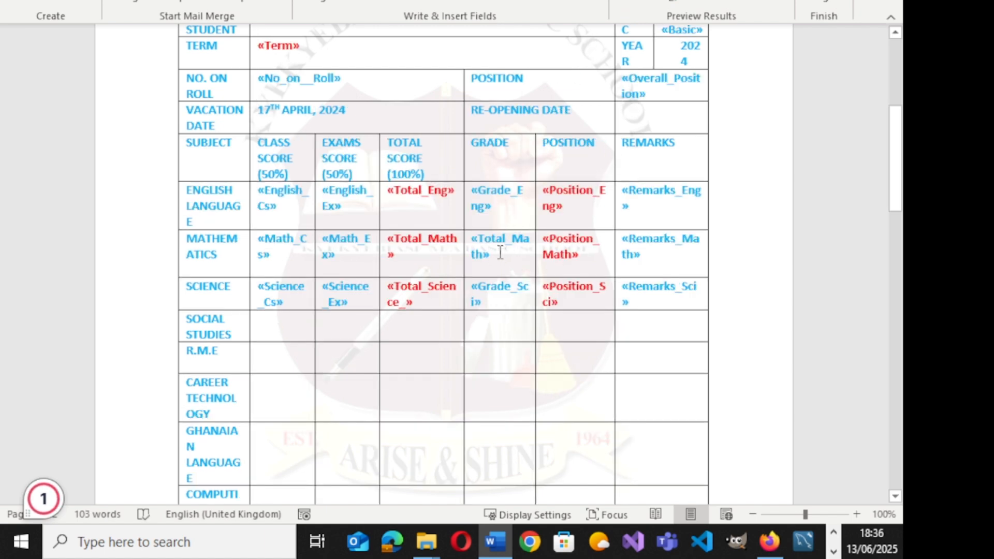
key("BackSpace")
key("BackSpace")
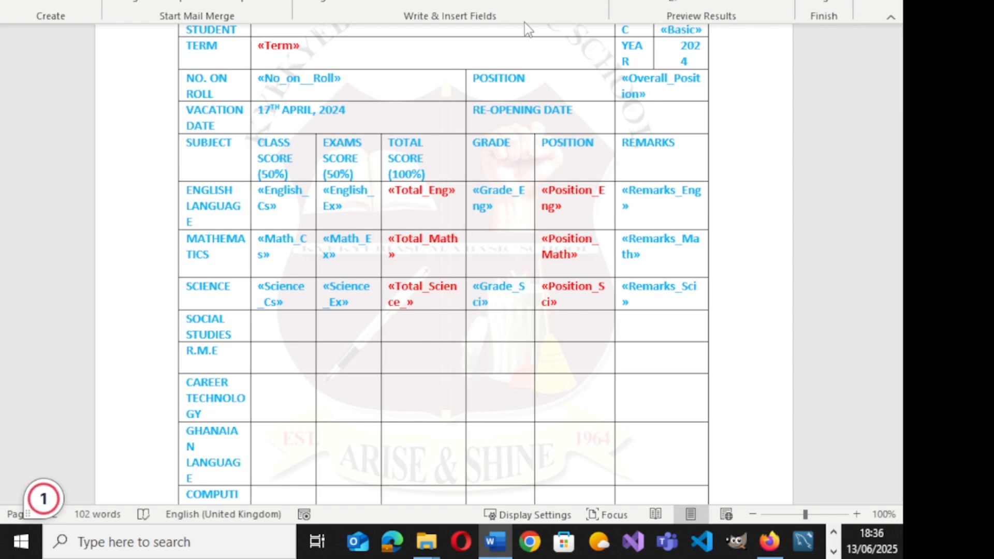
left_click(504, 4)
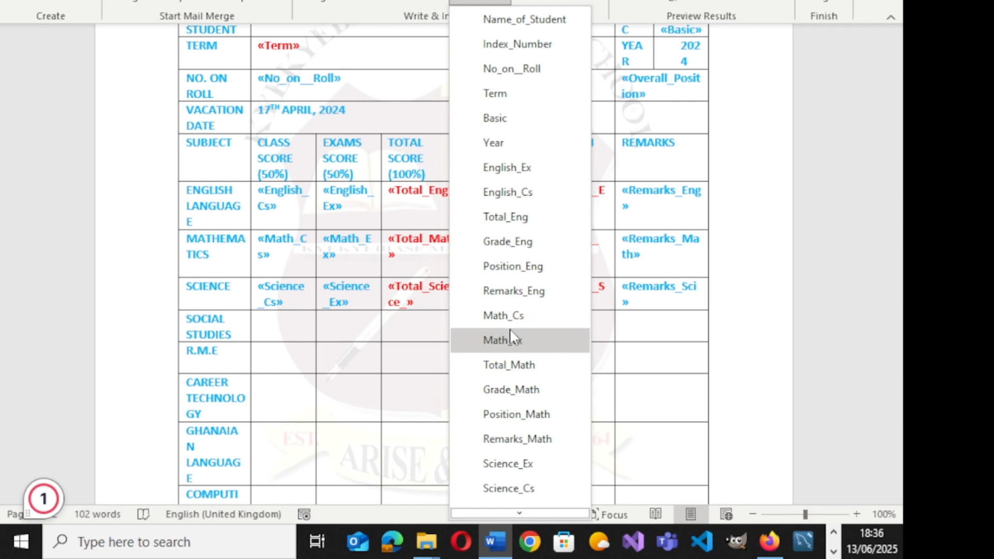
left_click(537, 391)
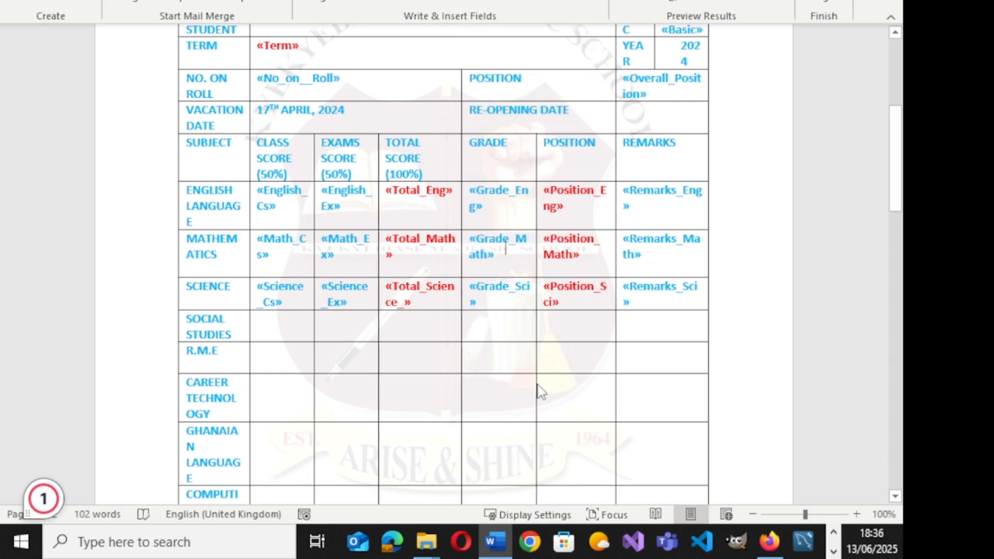
- Insert the Social_Studies_Cs and Social_Studies_Ex merge fields in the SOCIAL STUDIES row's class score and exams score cells
left_click(282, 337)
left_click(504, 4)
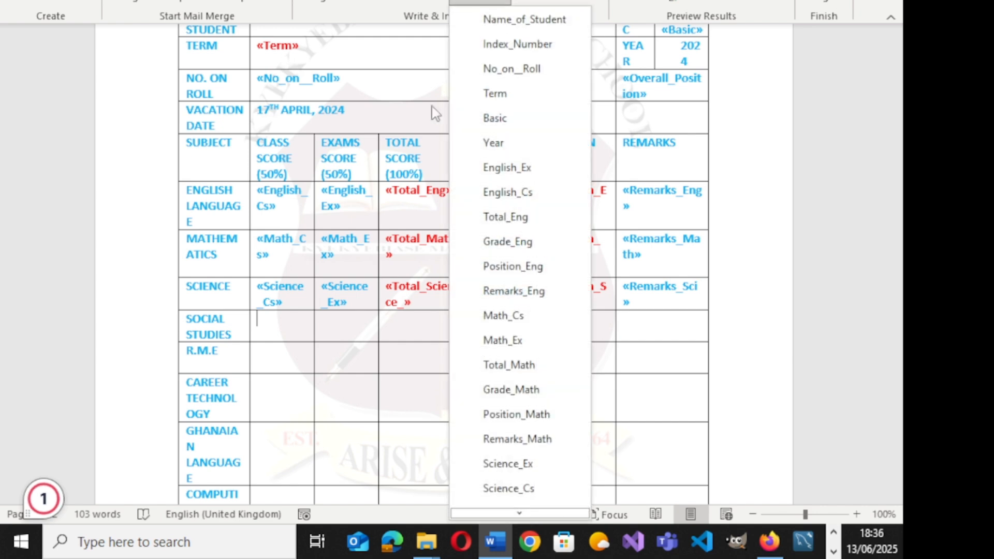
scroll(533, 424, "down", 3)
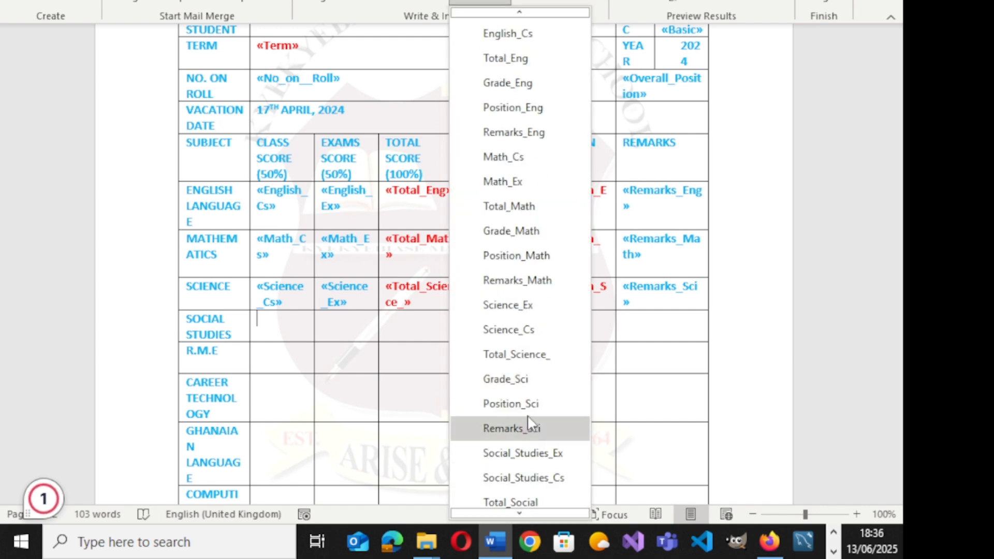
scroll(527, 414, "down", 1)
scroll(526, 393, "down", 2)
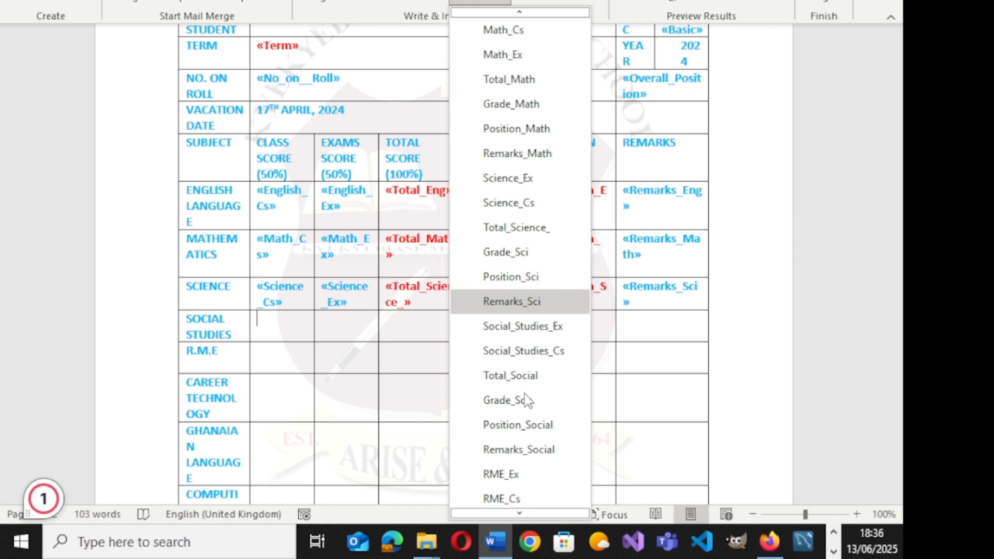
left_click(523, 360)
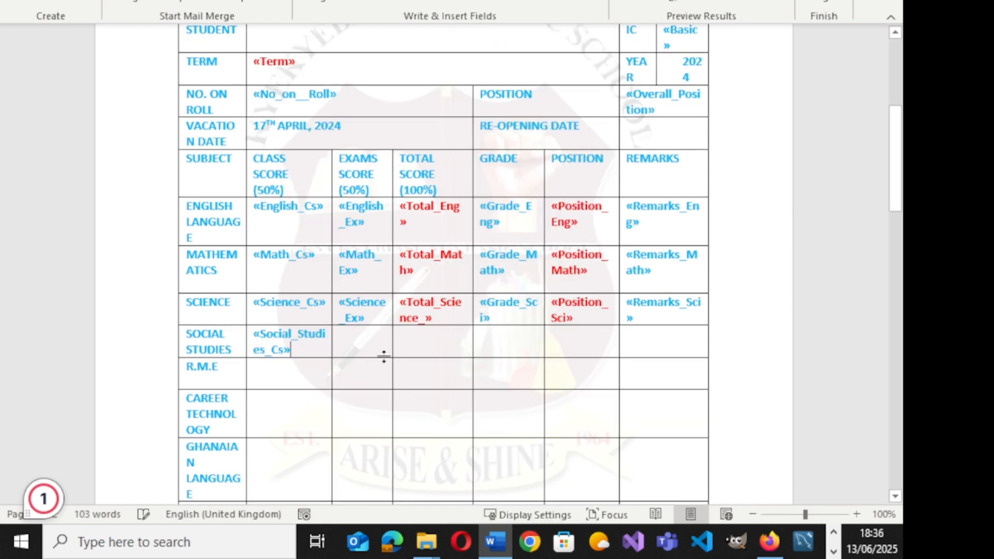
left_click(493, 4)
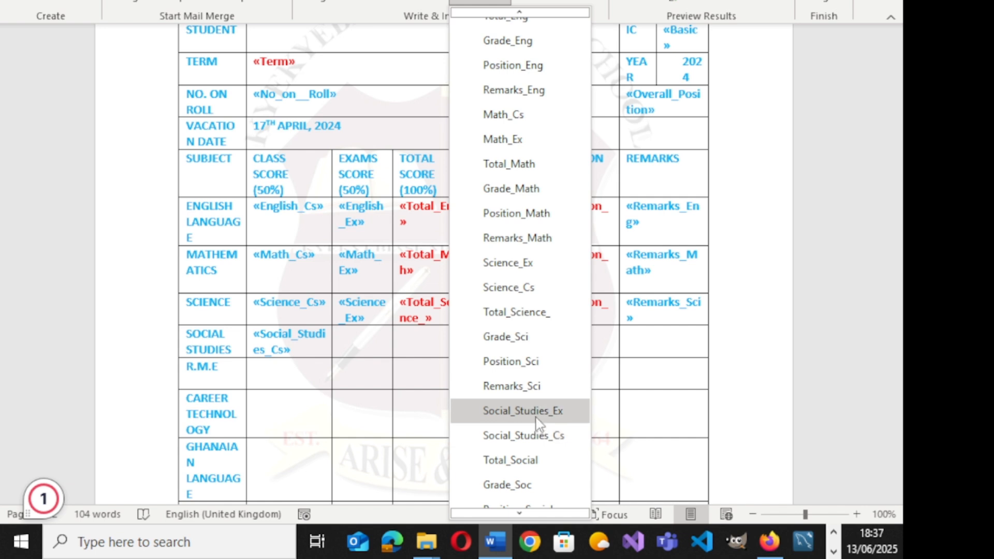
left_click(522, 411)
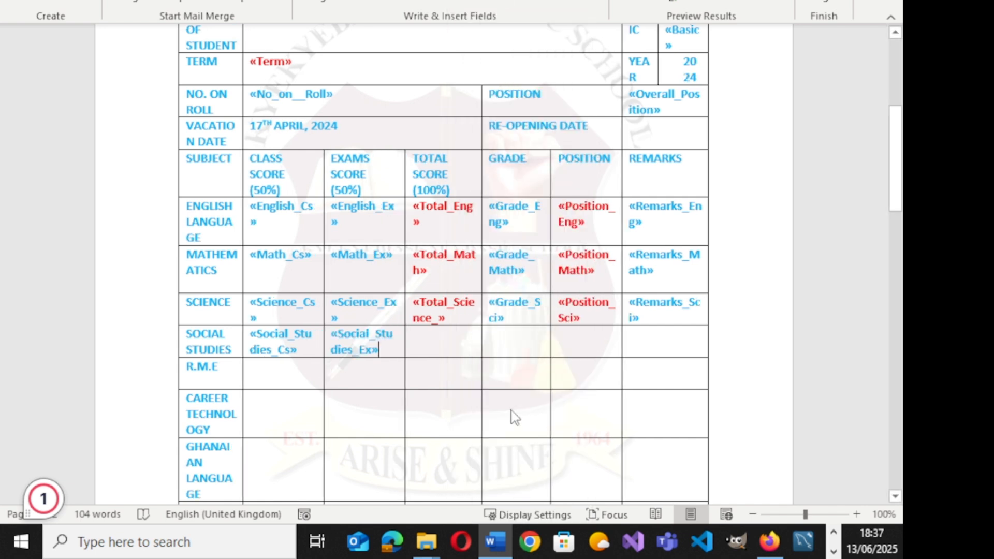
- Insert the Total_Social and Grade_Soc merge fields in the SOCIAL STUDIES row's total score and grade cells
left_click(437, 355)
left_click(492, 3)
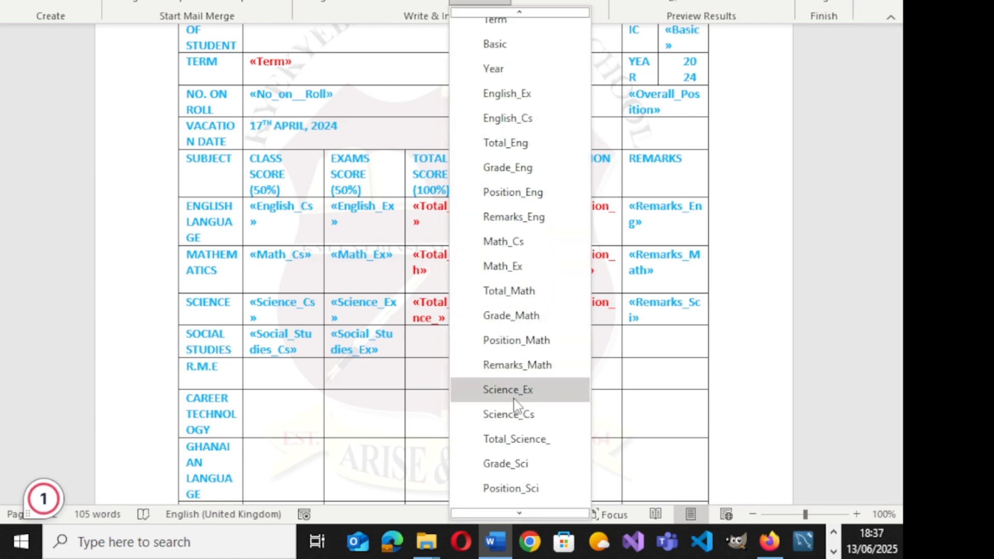
scroll(515, 409, "down", 1)
scroll(516, 409, "down", 1)
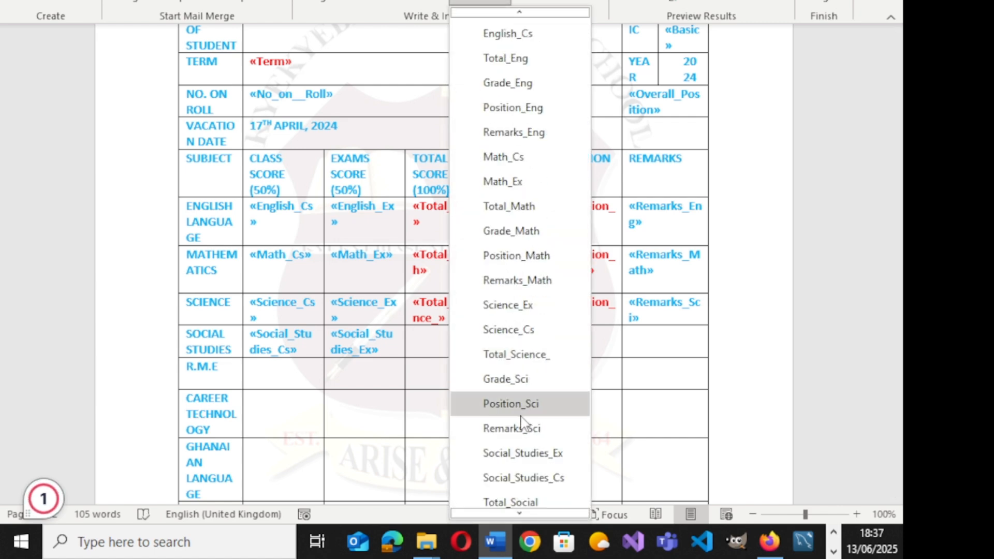
scroll(514, 409, "down", 1)
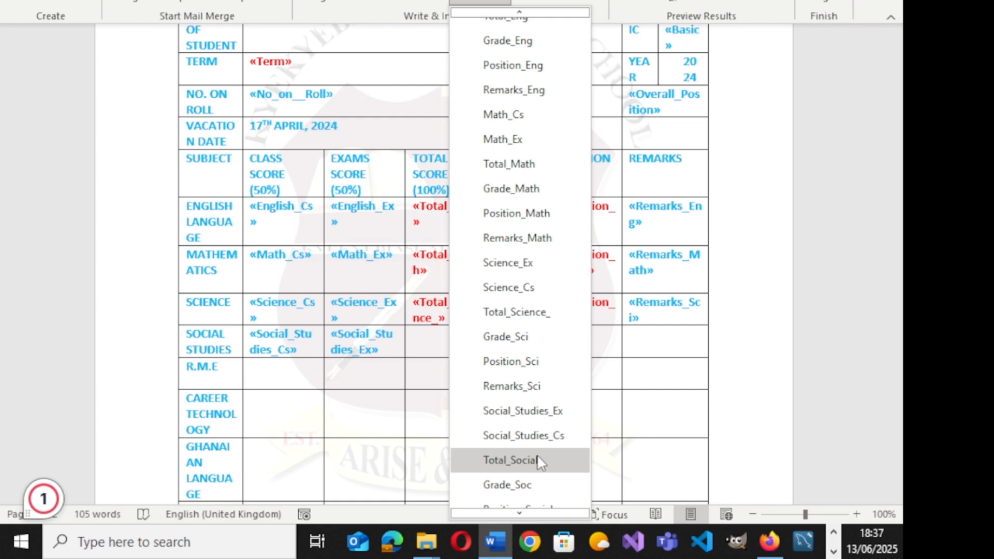
left_click(540, 462)
left_click(506, 355)
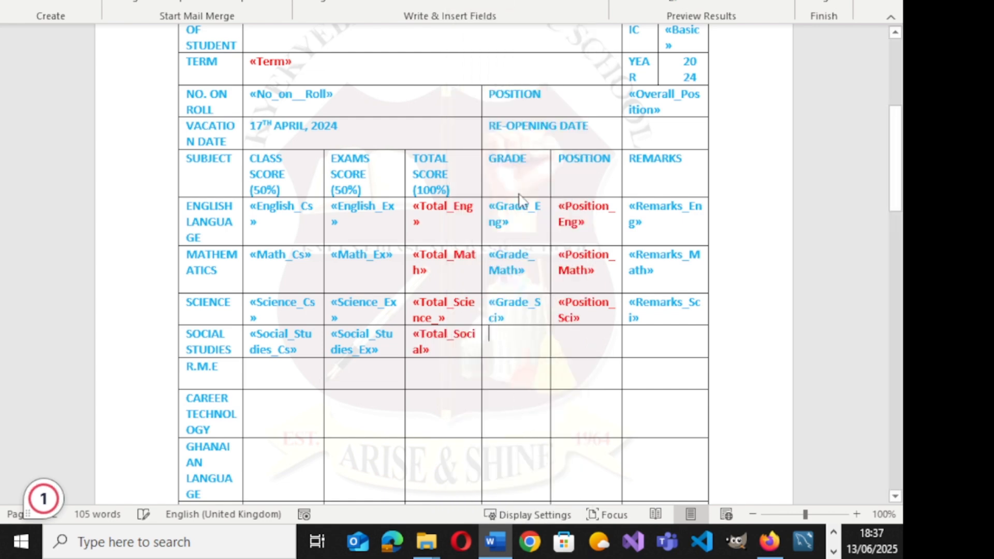
left_click(480, 4)
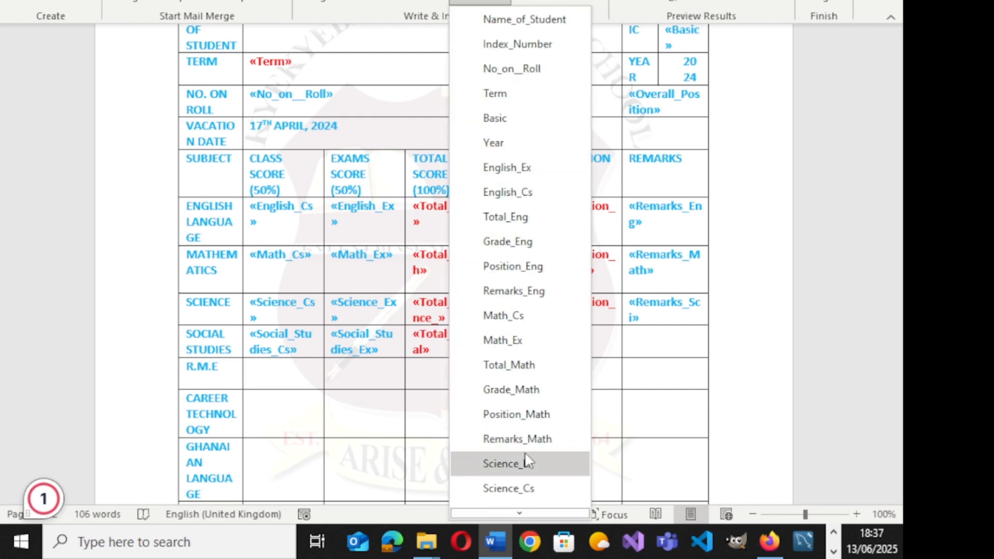
scroll(524, 458, "down", 3)
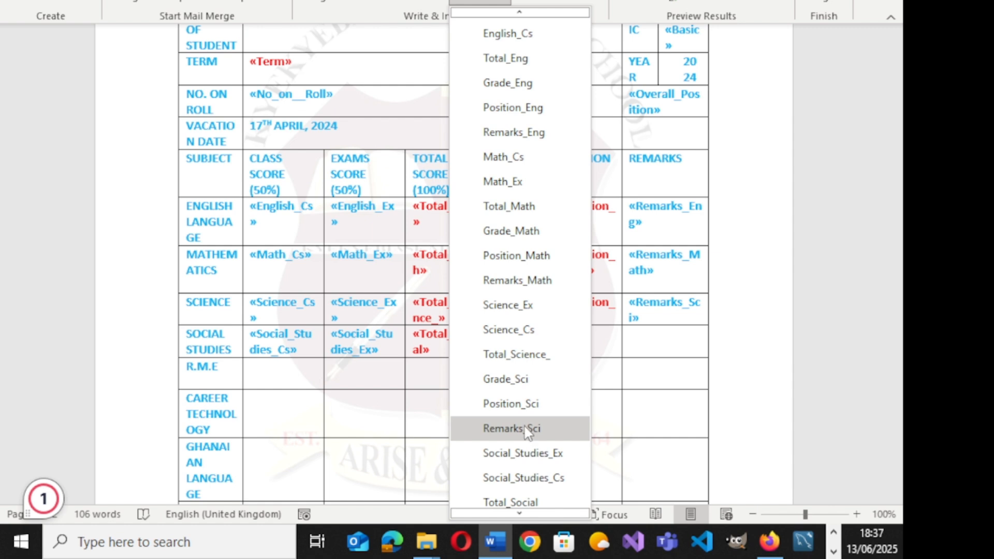
scroll(528, 409, "down", 1)
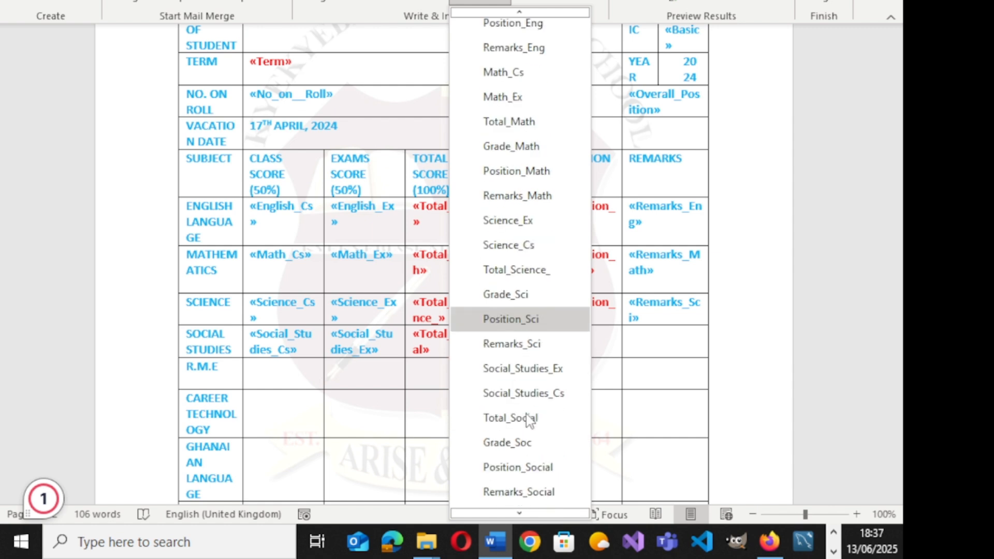
left_click(533, 447)
- Insert the Position_Social and Remarks_Social merge fields in the SOCIAL STUDIES row's position and remarks cells
left_click(569, 344)
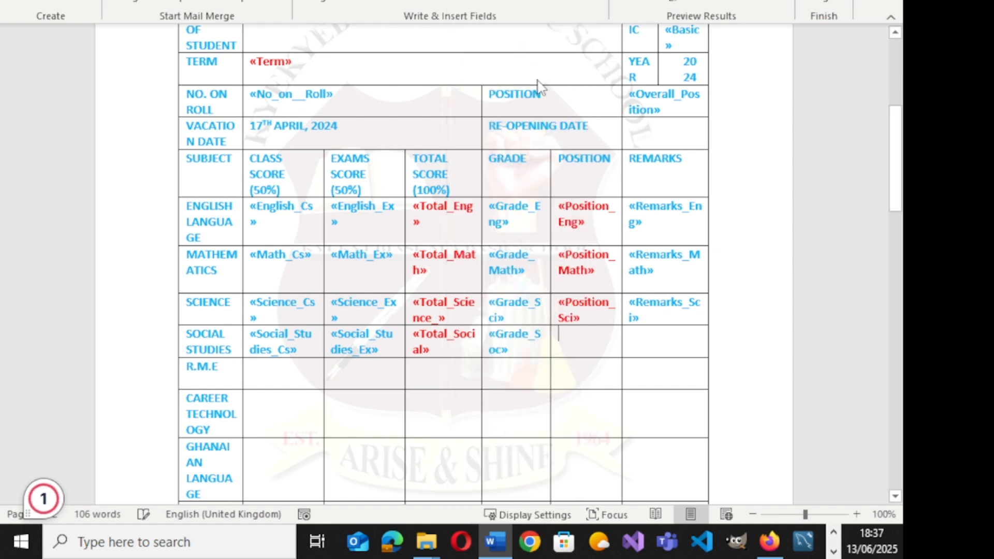
left_click(480, 4)
scroll(528, 181, "down", 10)
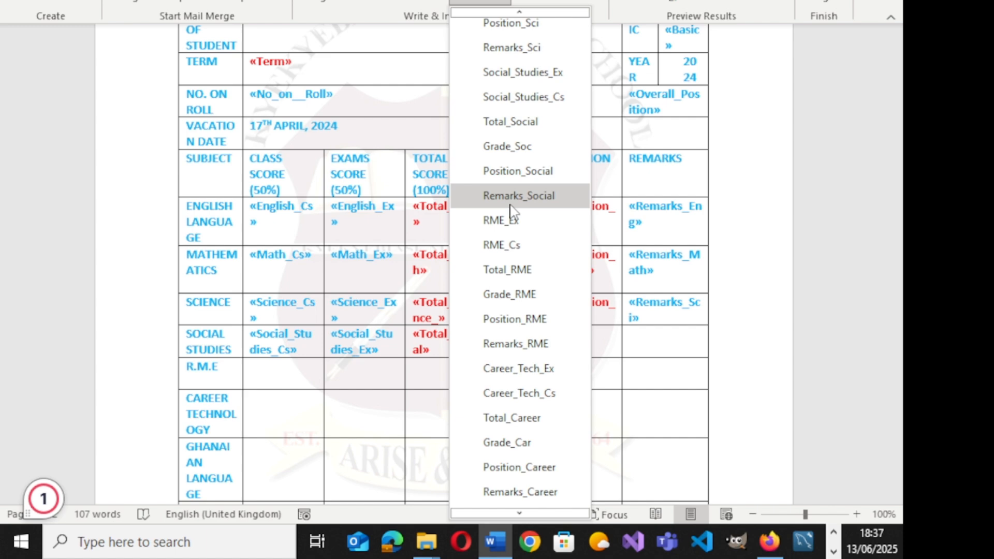
left_click(533, 172)
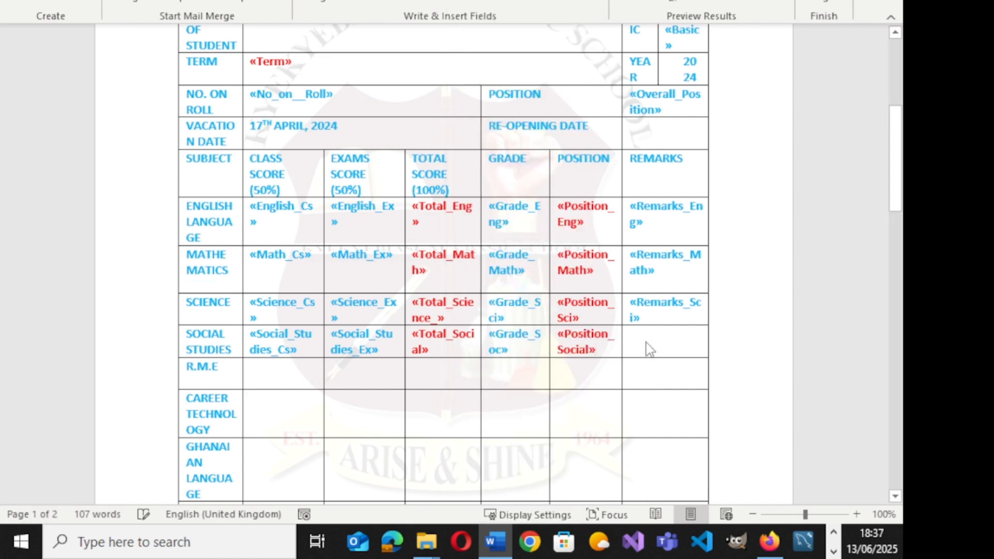
left_click(478, 3)
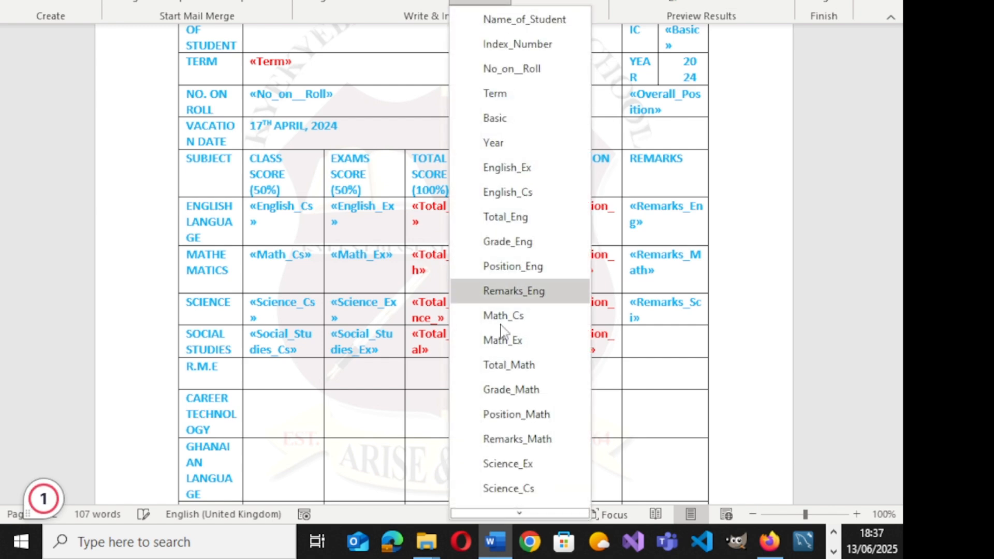
scroll(498, 347, "down", 6)
scroll(510, 396, "down", 2)
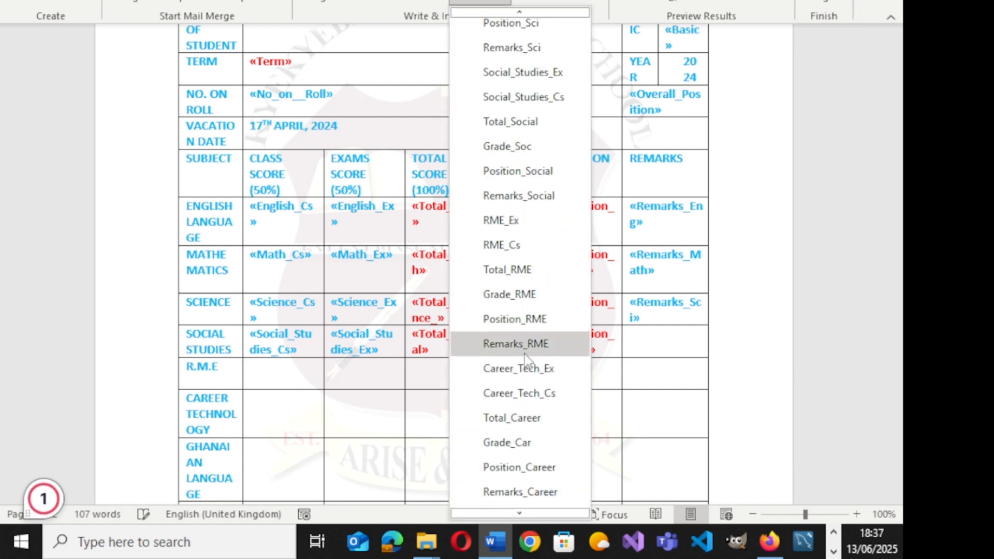
scroll(527, 453, "down", 2)
scroll(526, 446, "down", 1)
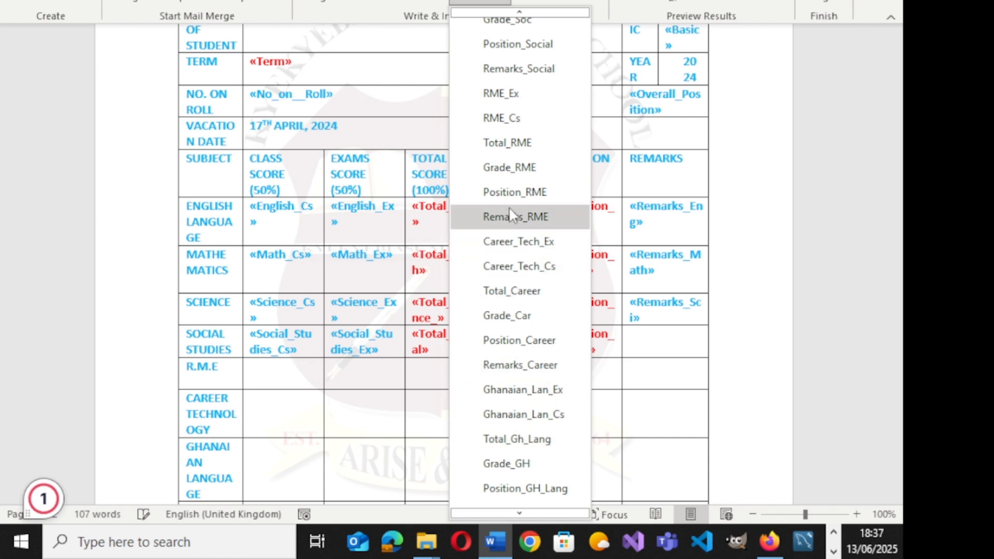
scroll(511, 179, "up", 2)
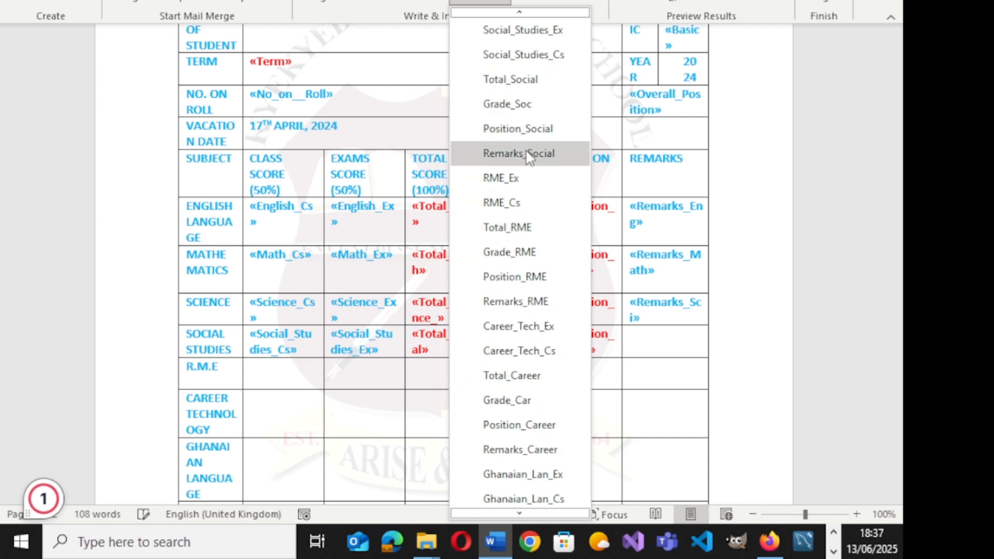
left_click(526, 153)
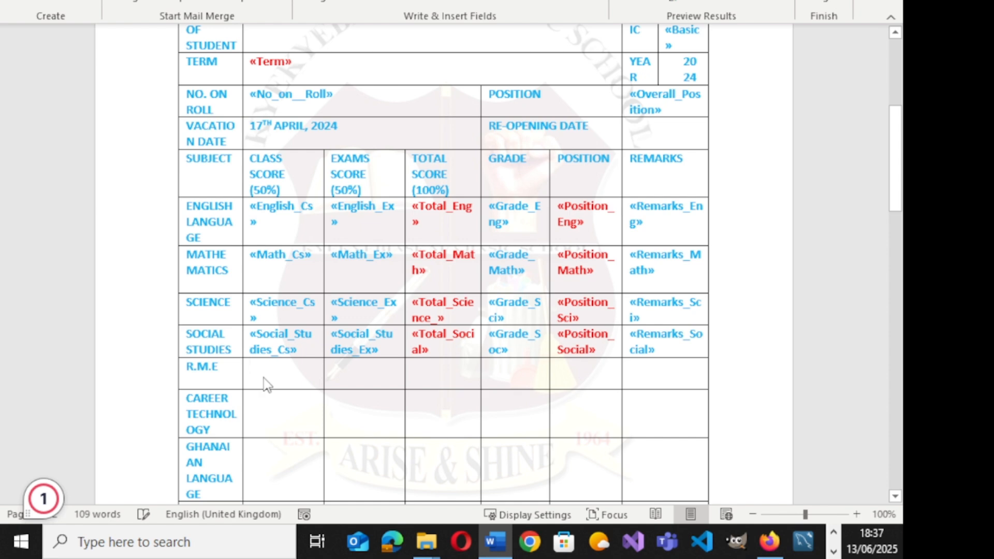
- Insert the RME_Cs and RME_Ex merge fields in the R.M.E row's class score and exams score cells
left_click(456, 7)
scroll(527, 373, "down", 2)
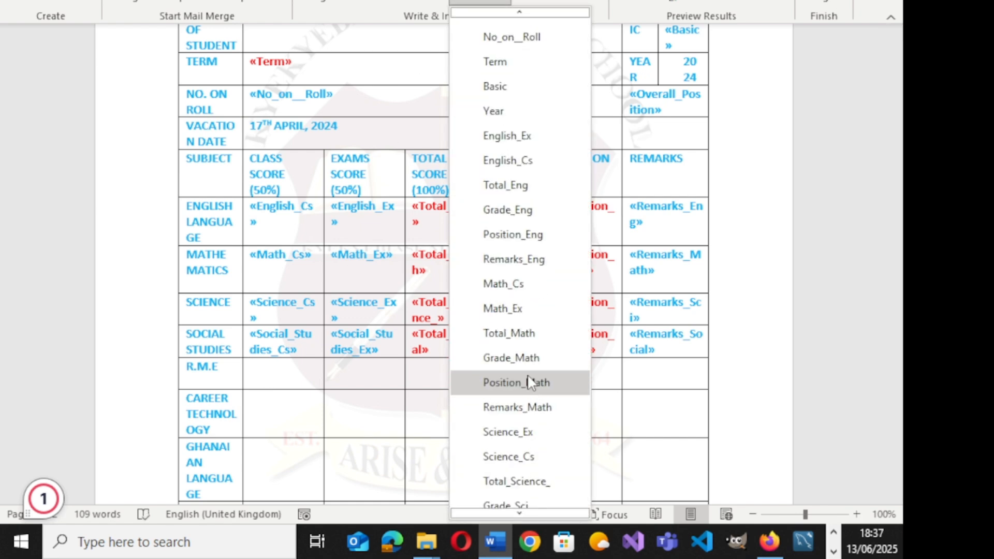
scroll(529, 383, "down", 5)
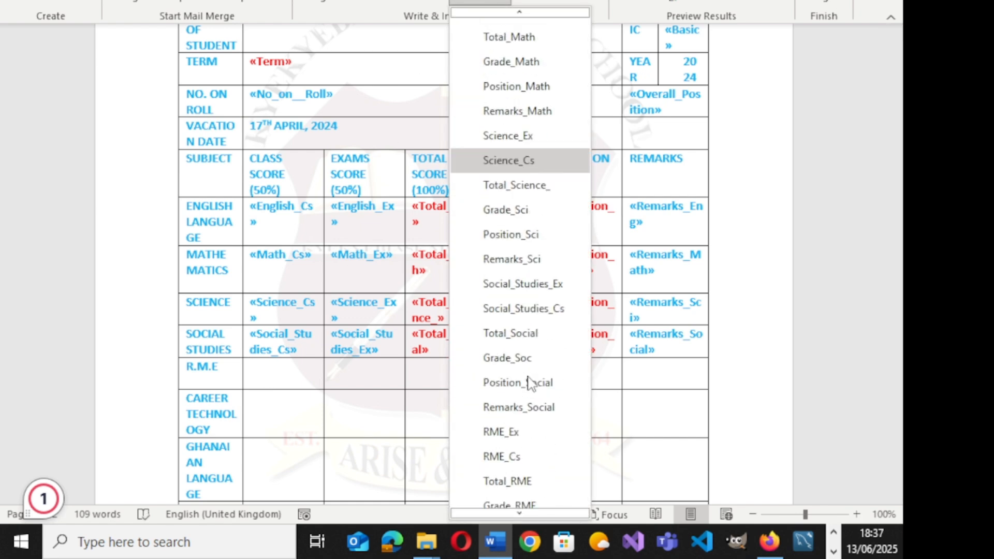
scroll(531, 368, "down", 1)
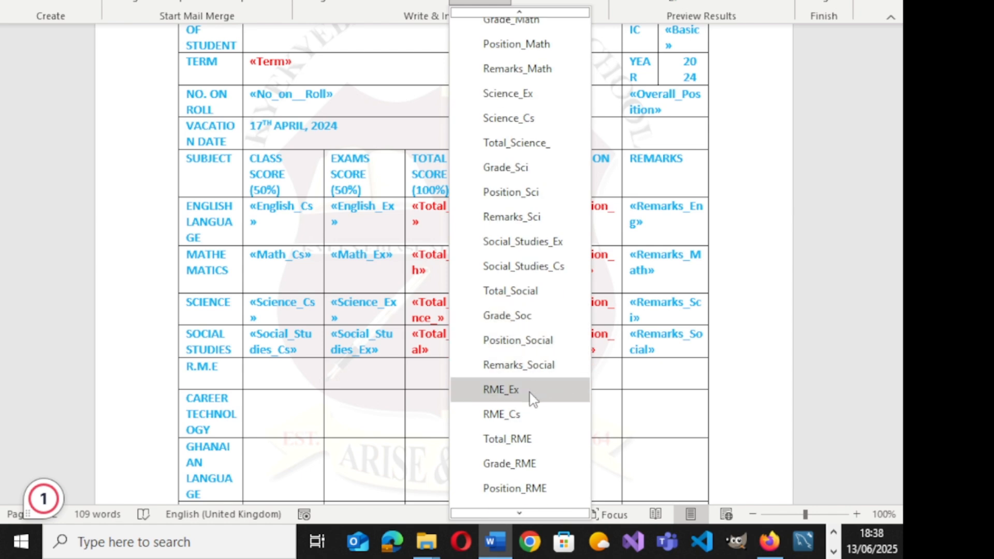
left_click(531, 419)
key("Tab")
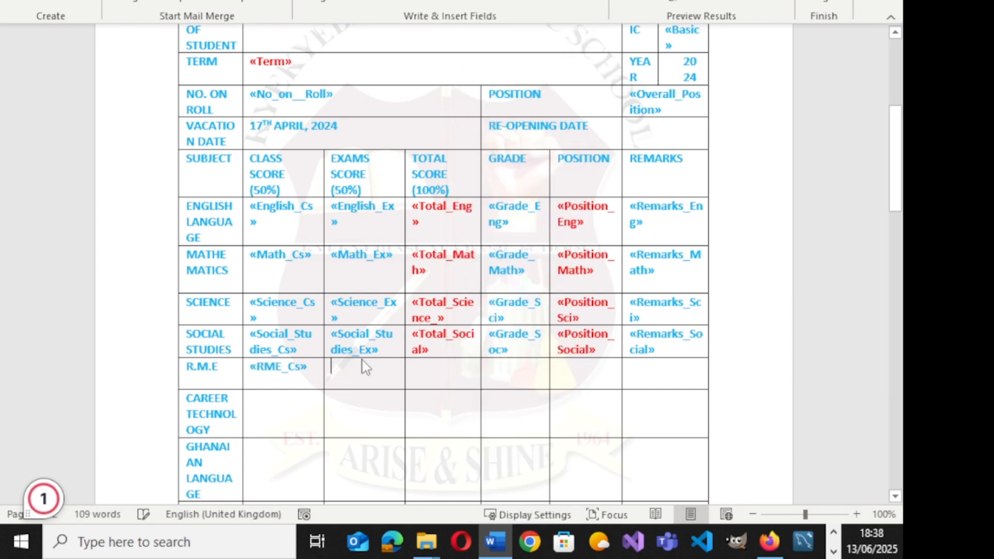
left_click(479, 2)
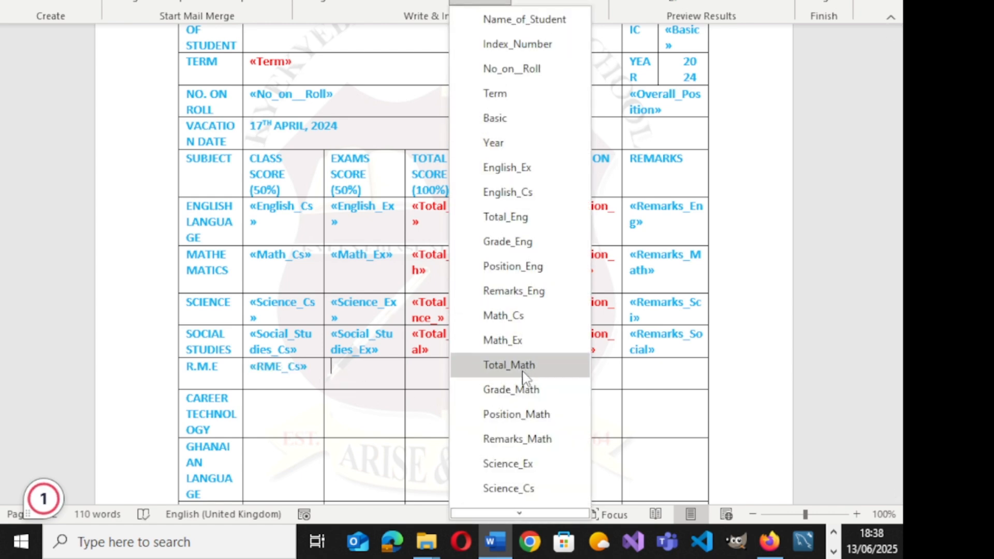
scroll(526, 429, "down", 3)
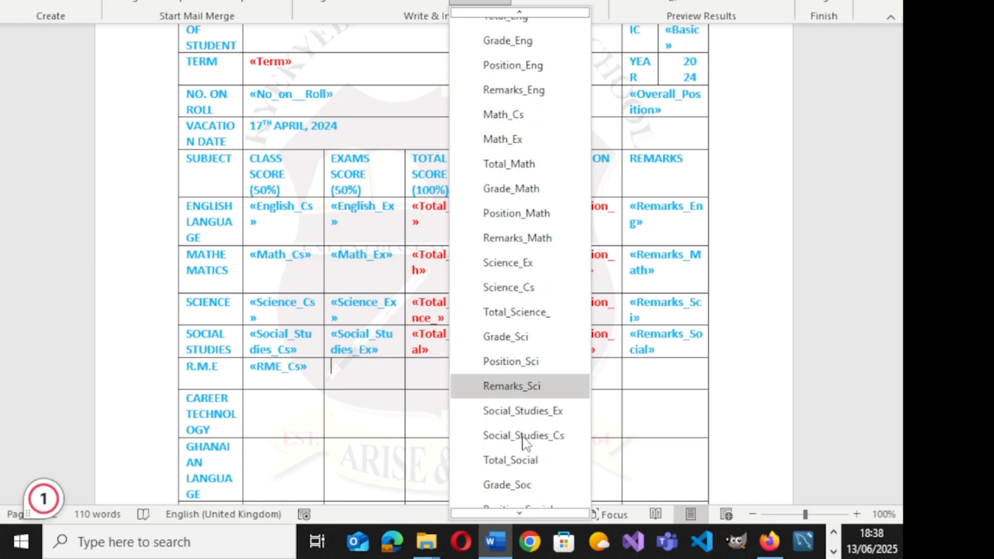
scroll(525, 438, "down", 2)
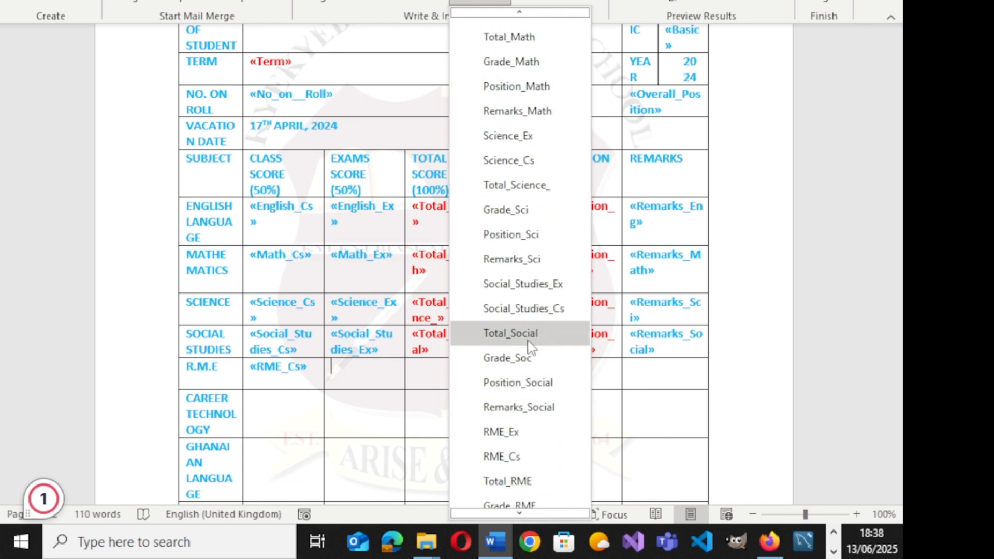
scroll(525, 357, "down", 2)
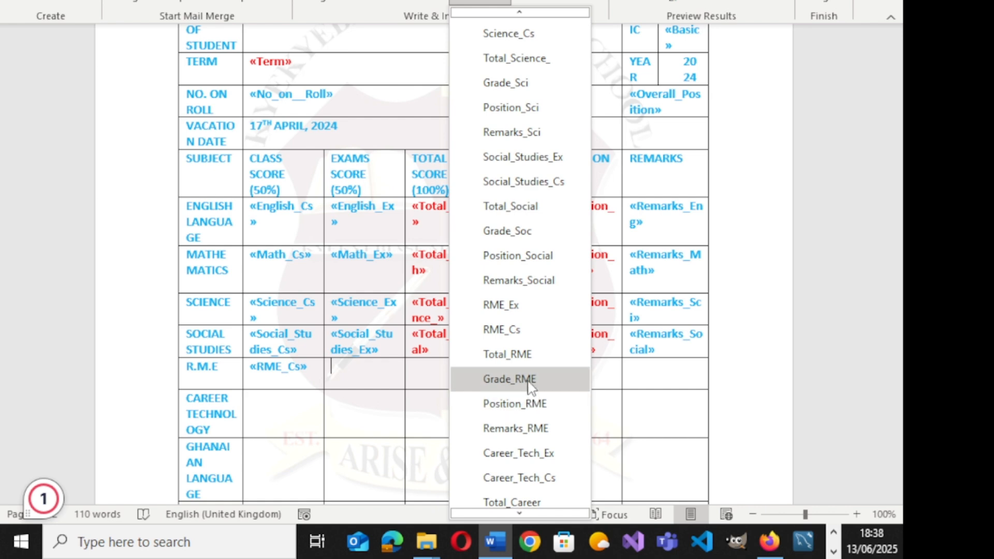
left_click(523, 305)
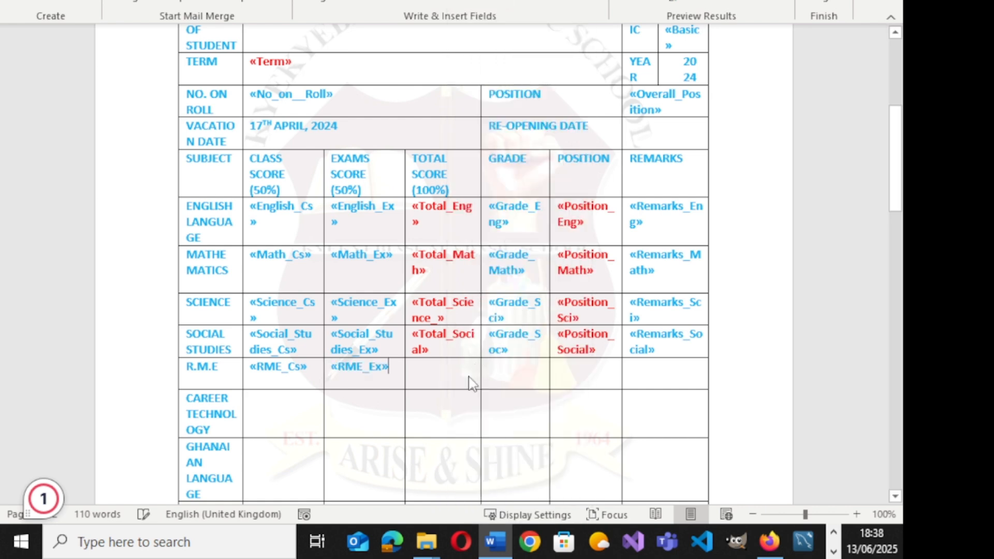
- Insert the Total_RME and Grade_RME merge fields in the R.M.E row's total score and grade cells
left_click(445, 365)
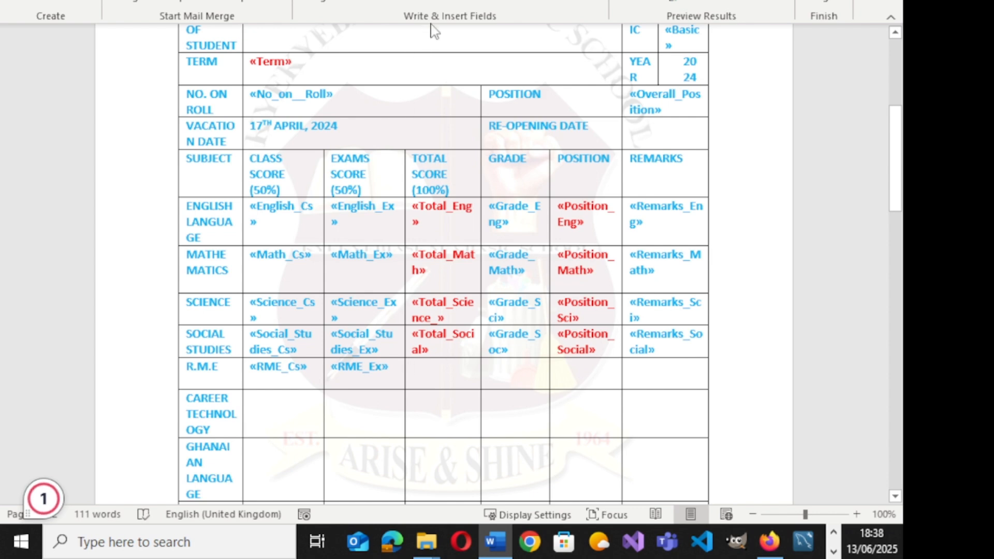
left_click(473, 3)
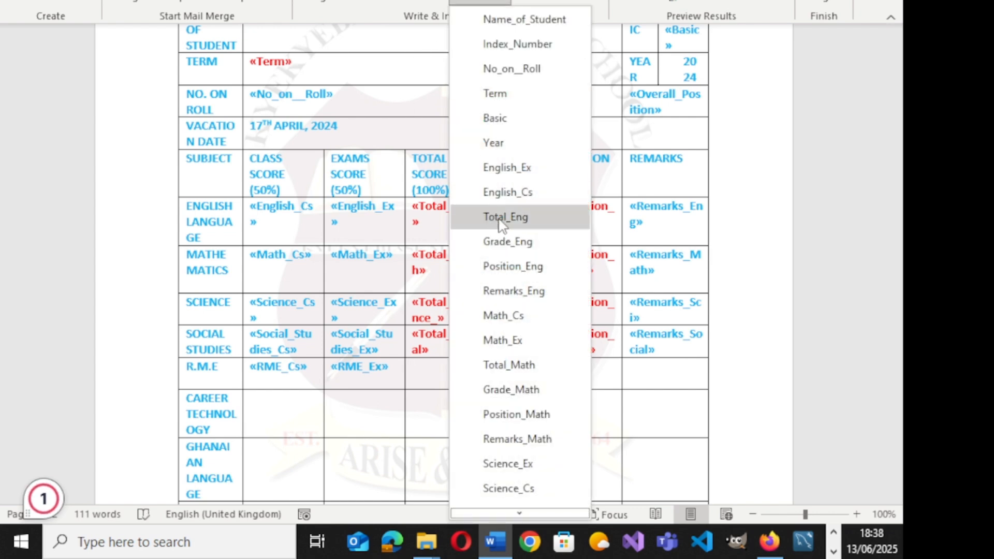
scroll(512, 342, "down", 2)
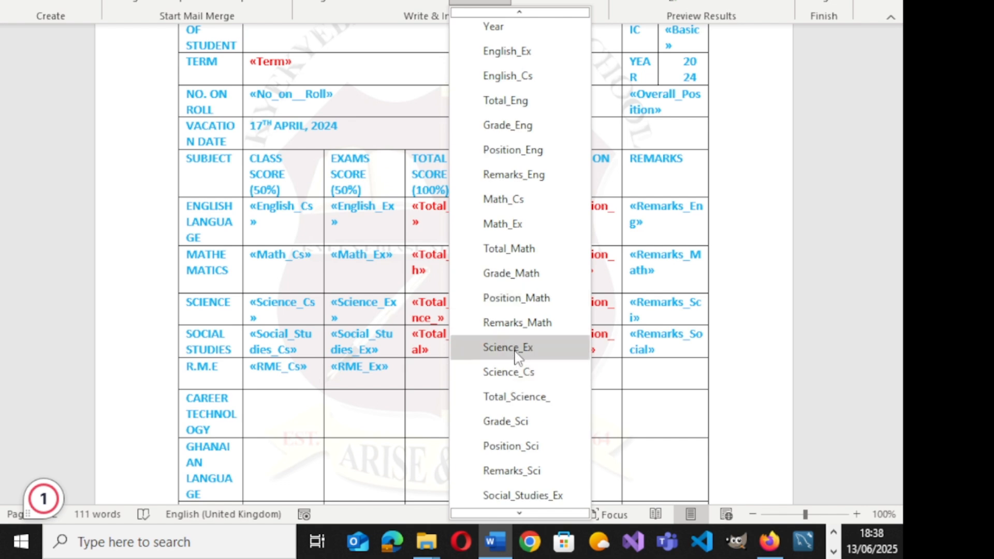
scroll(517, 356, "down", 3)
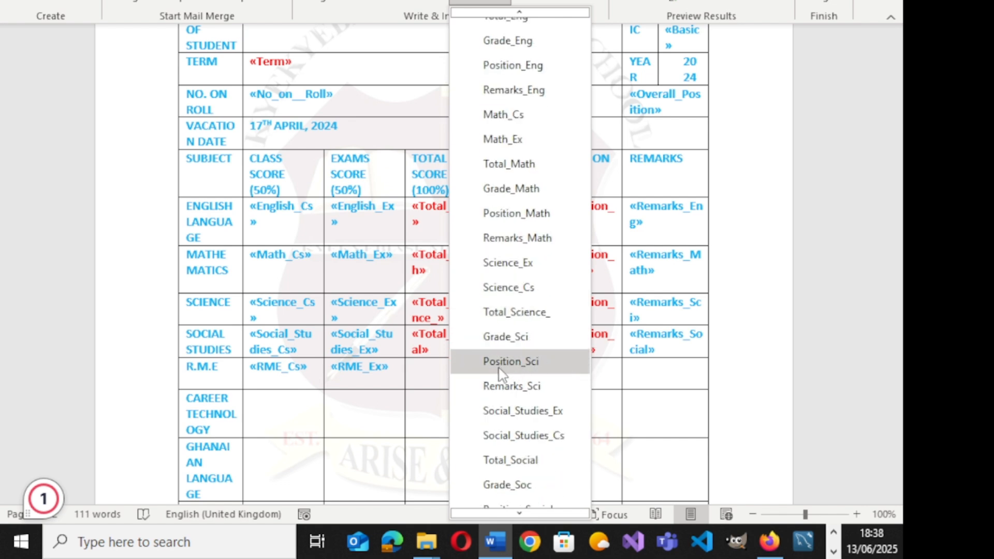
scroll(539, 471, "down", 1)
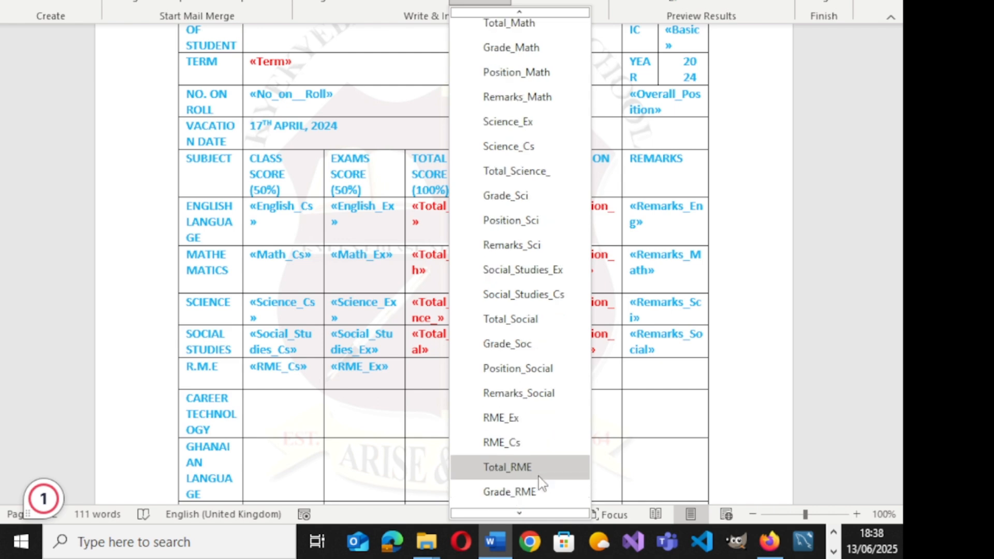
left_click(538, 471)
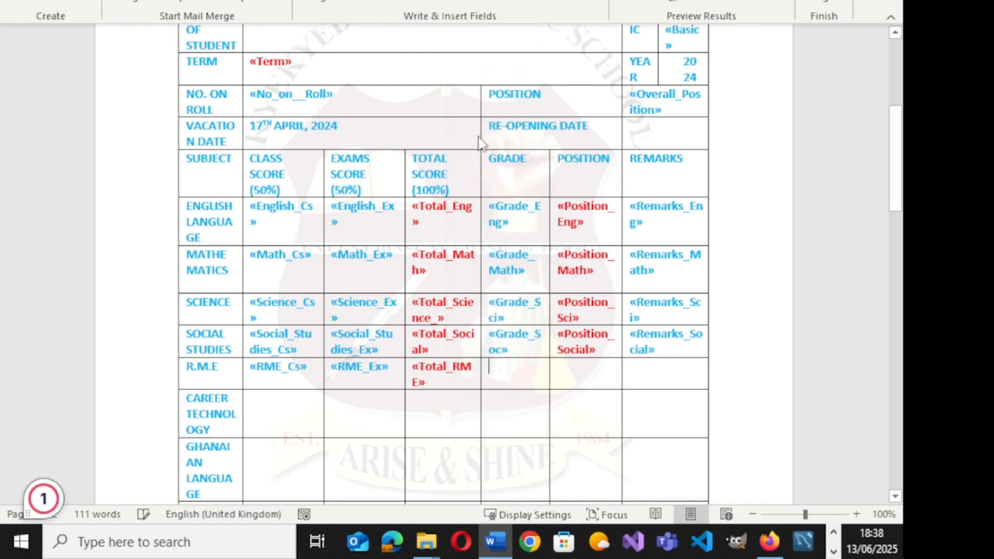
left_click(479, 2)
scroll(519, 426, "down", 2)
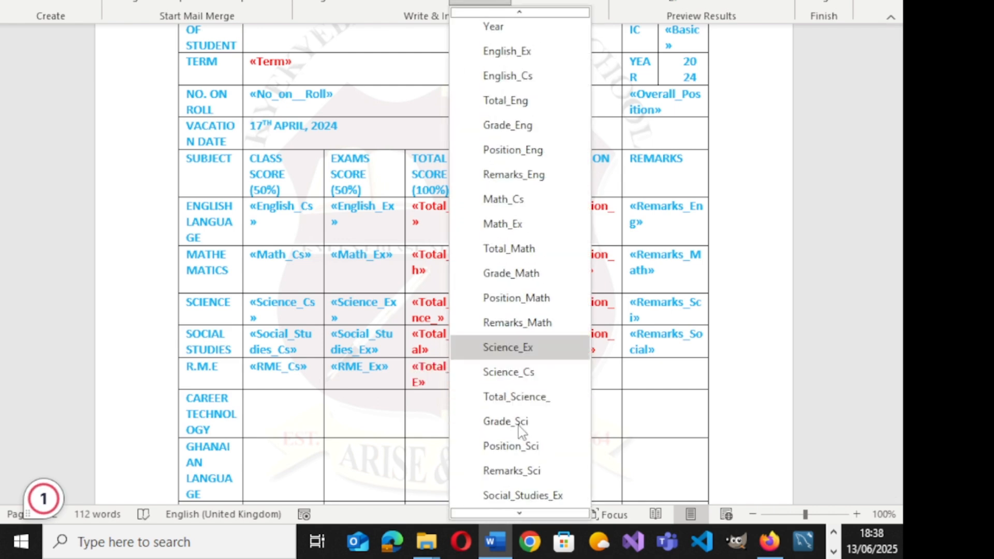
scroll(523, 432, "down", 1)
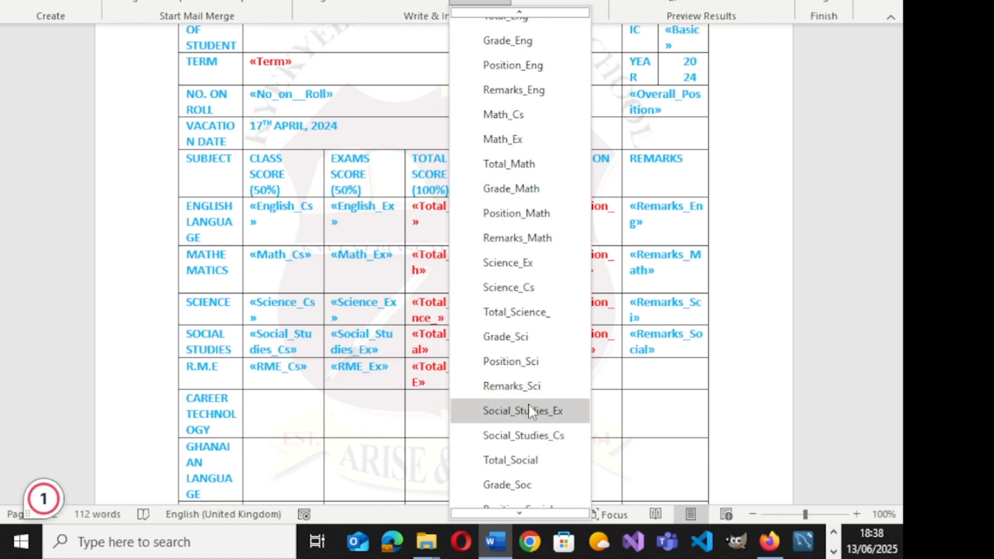
scroll(528, 393, "down", 3)
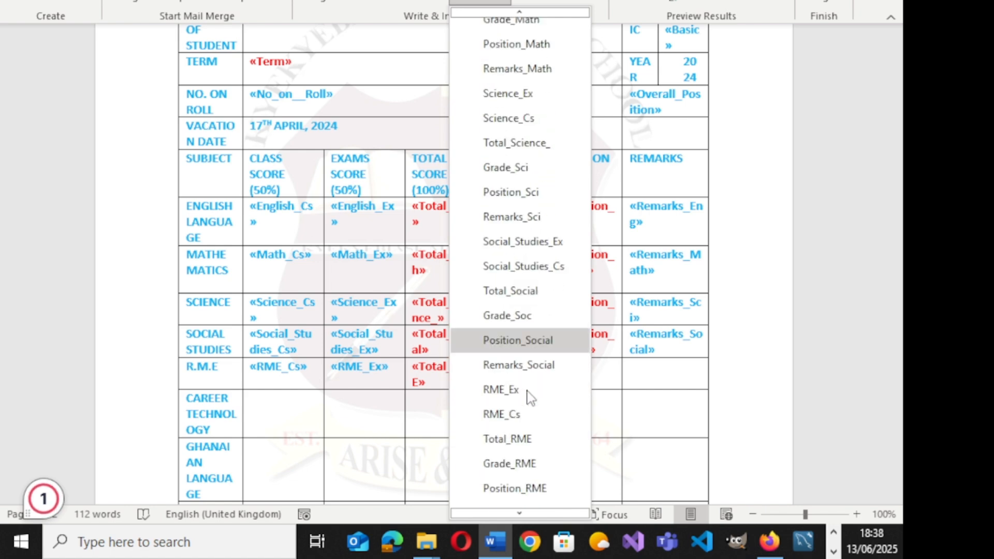
left_click(536, 459)
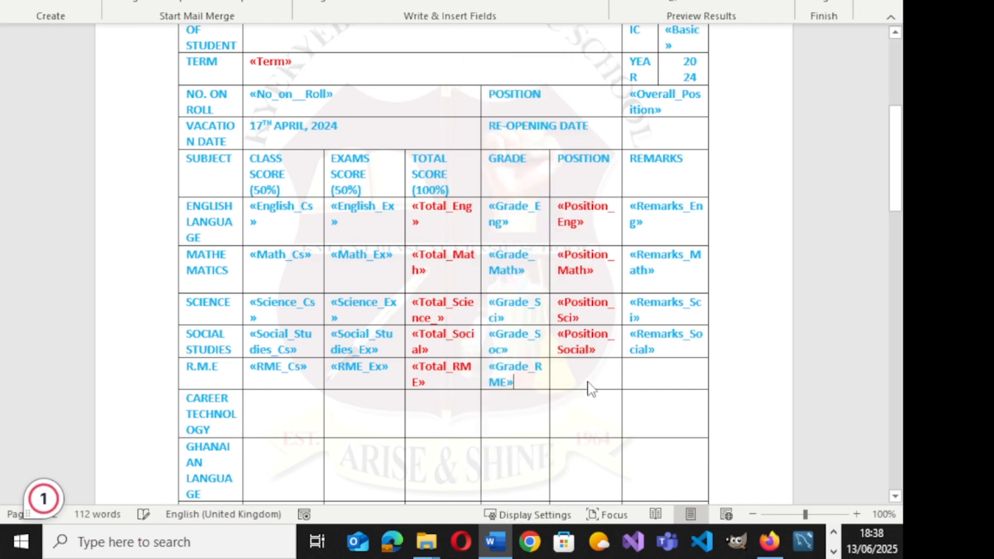
- Insert the Position_RME and Remarks_RME merge fields in the R.M.E row's position and remarks cells
left_click(480, 5)
scroll(538, 466, "down", 6)
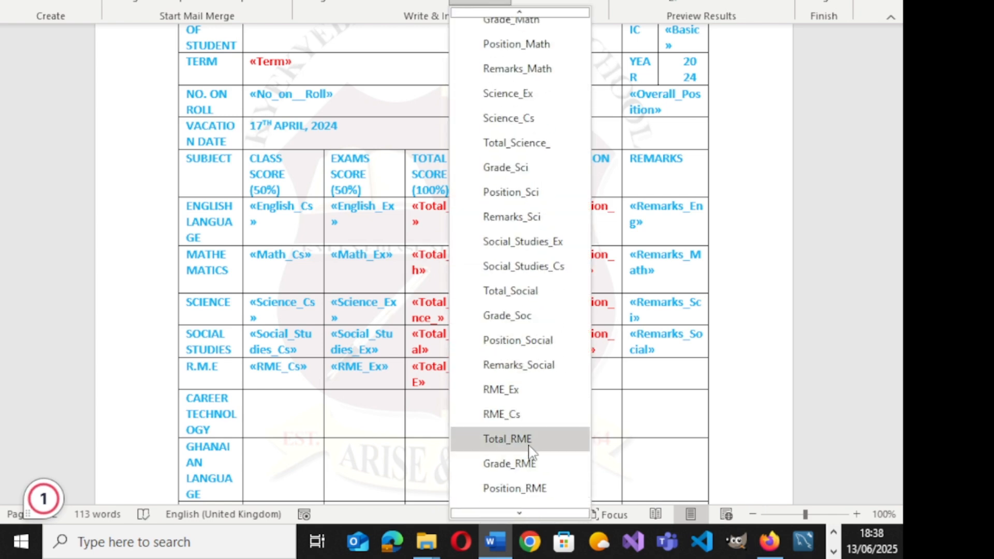
left_click(537, 489)
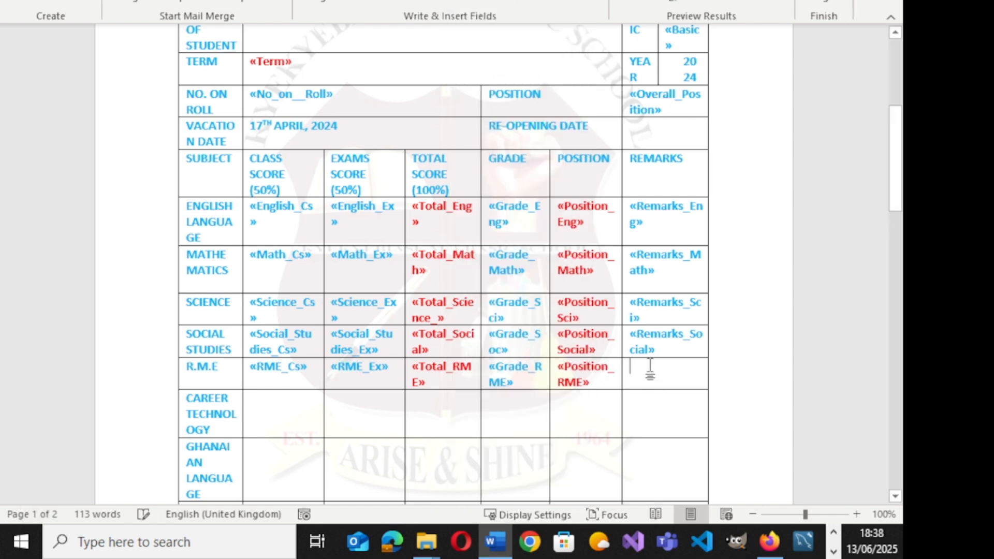
left_click(497, 6)
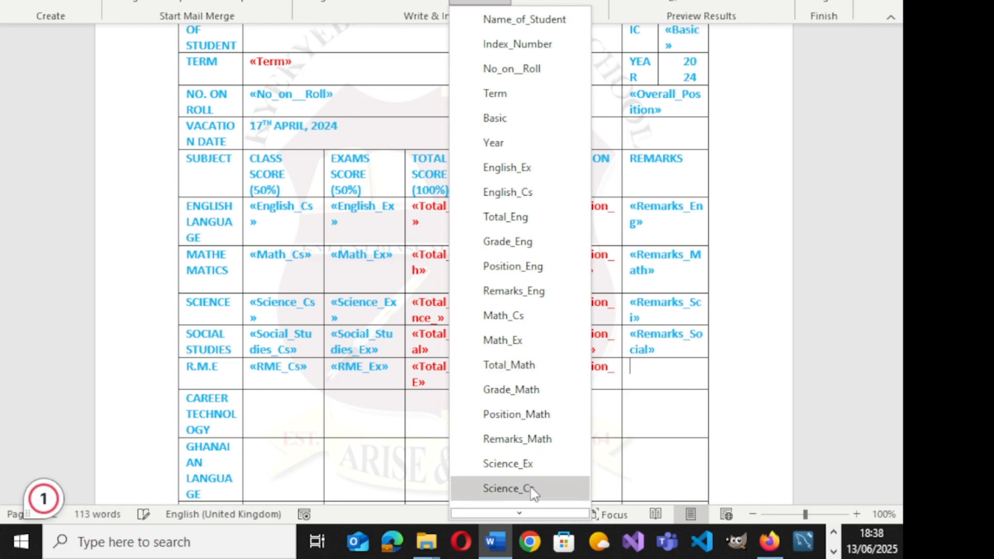
scroll(529, 481, "down", 5)
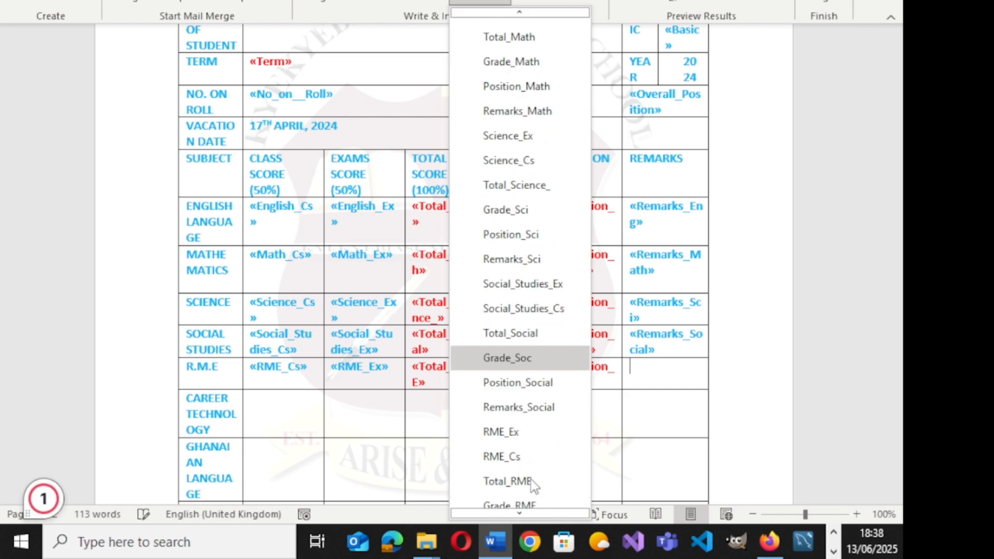
scroll(535, 458, "down", 1)
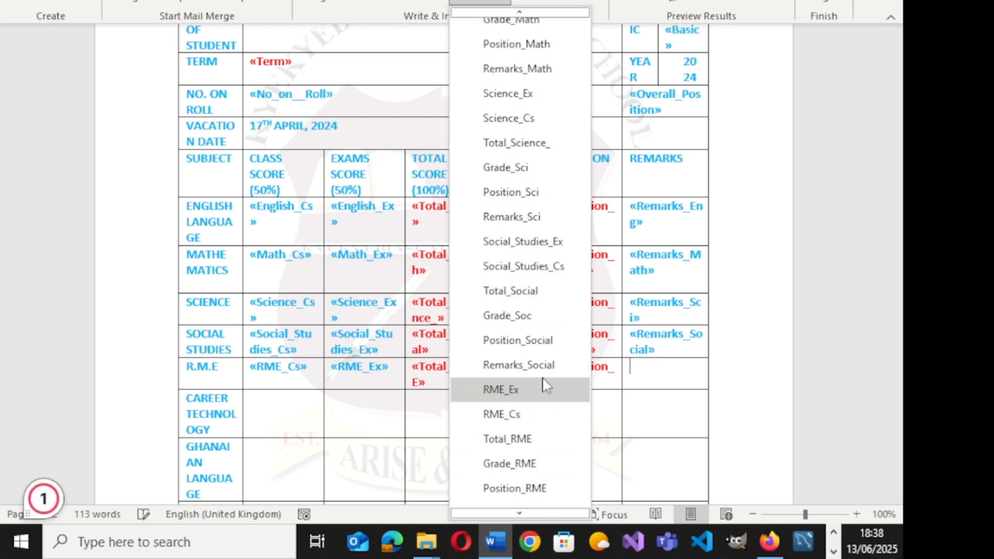
scroll(538, 396, "down", 2)
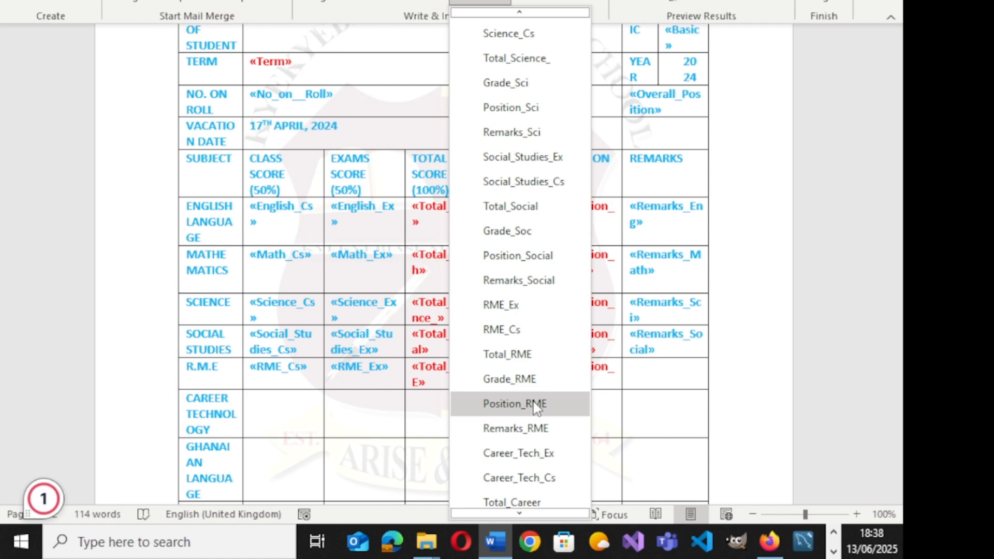
left_click(544, 420)
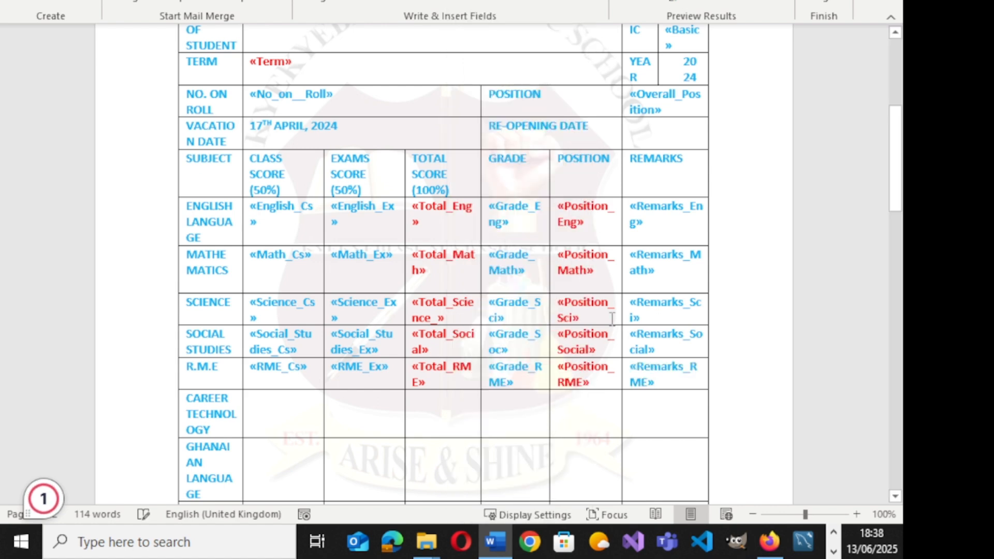
- Preview the merged results and review the first student's report from the school heading through the subject rows
left_click(637, 7)
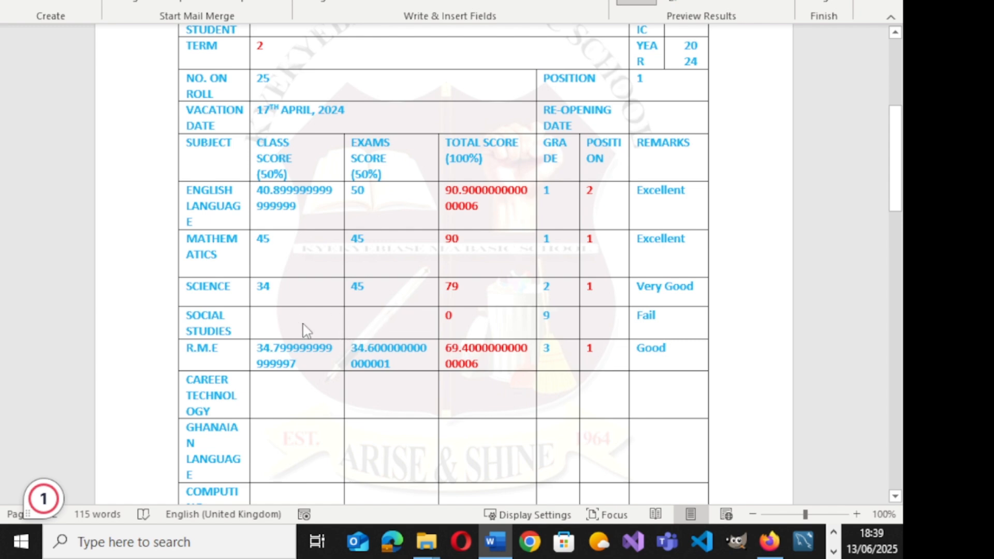
scroll(344, 329, "up", 5)
scroll(344, 329, "down", 1)
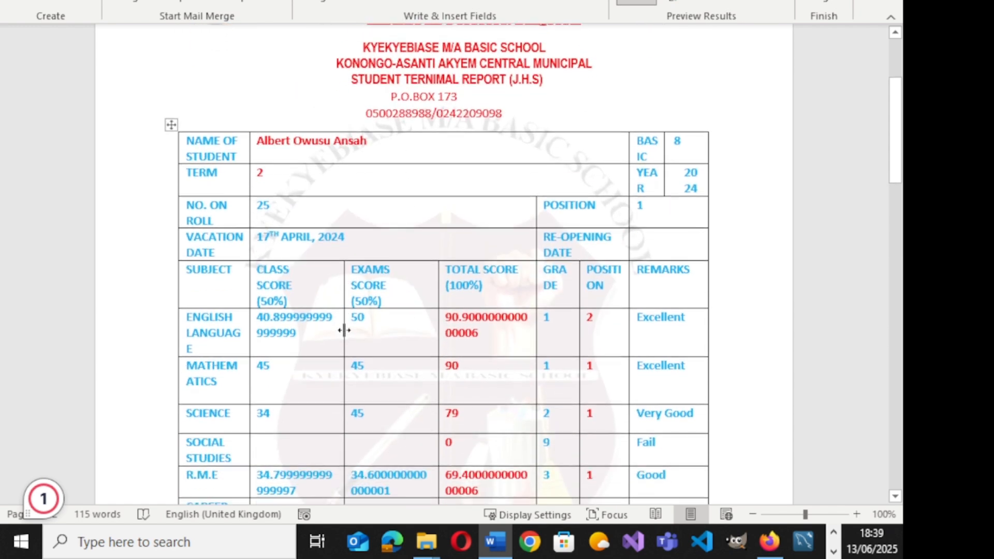
scroll(344, 330, "down", 2)
scroll(376, 332, "down", 2)
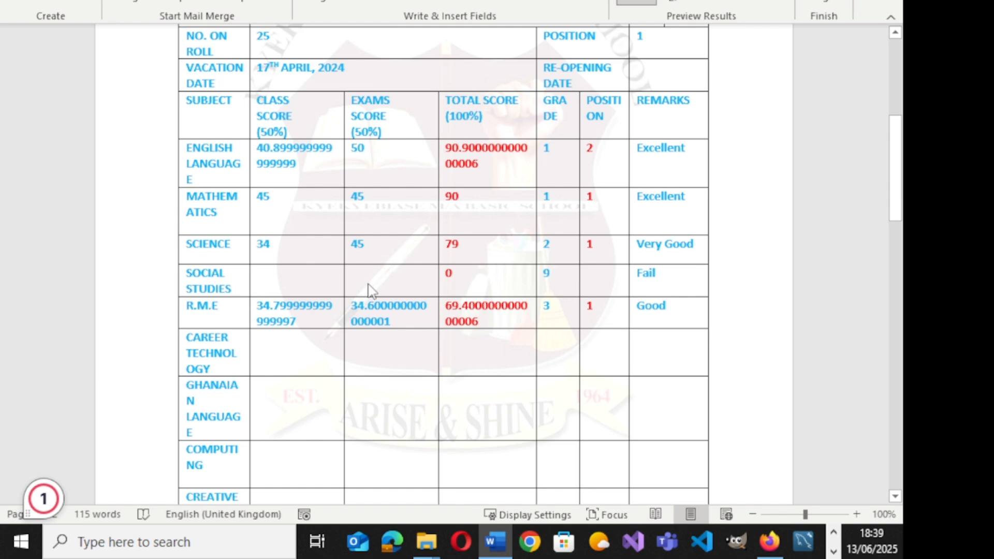
scroll(371, 290, "up", 5)
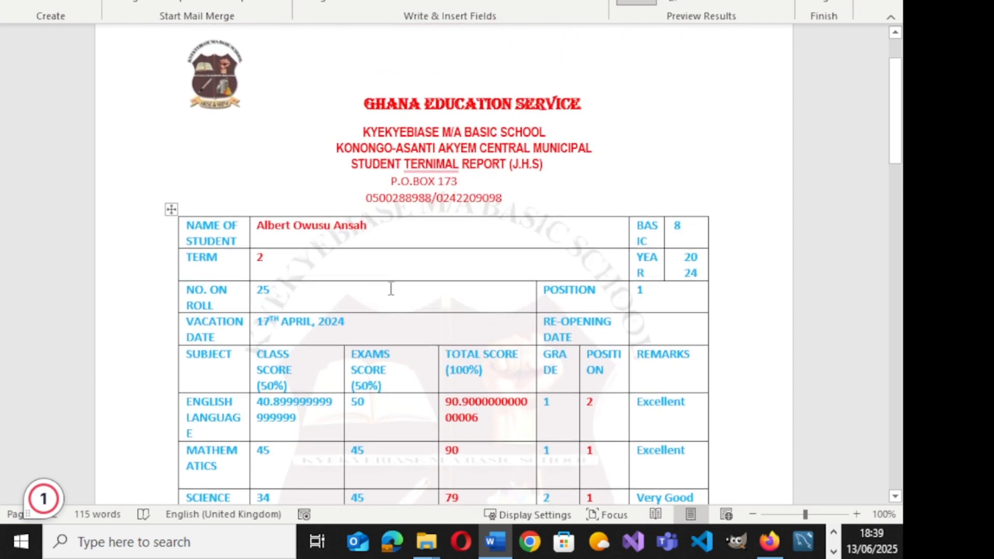
scroll(364, 399, "down", 3)
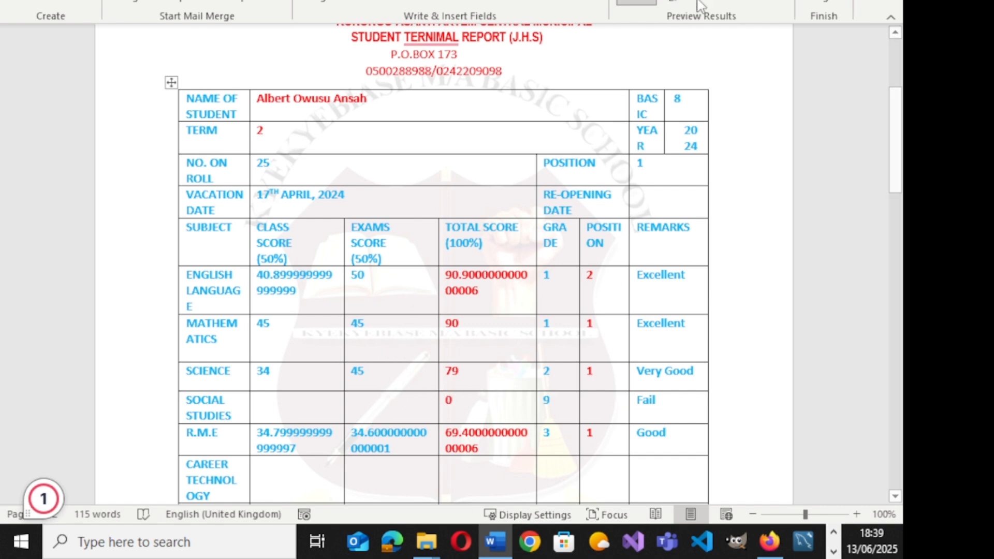
- Browse the previews of the next three student records and return to the first record
left_click(757, 1)
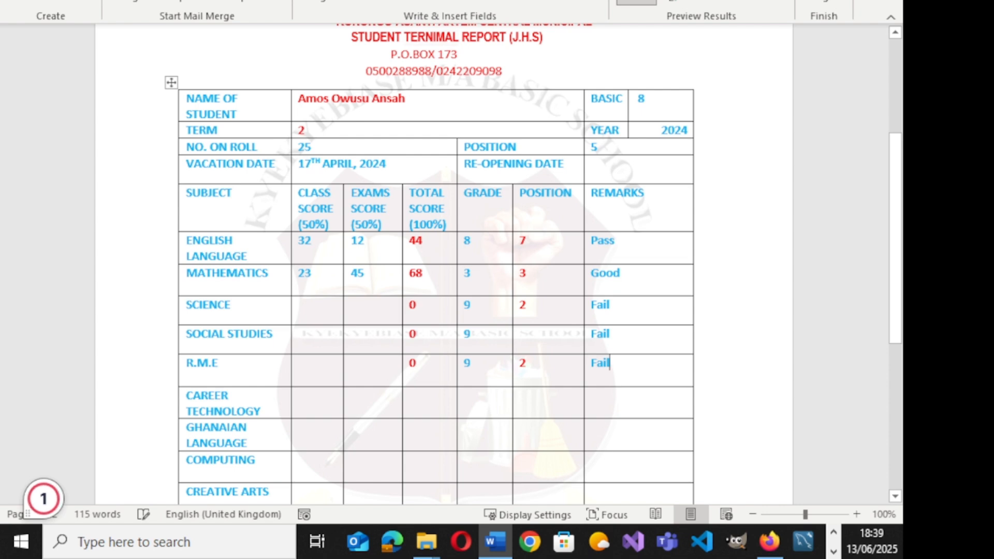
left_click(757, 1)
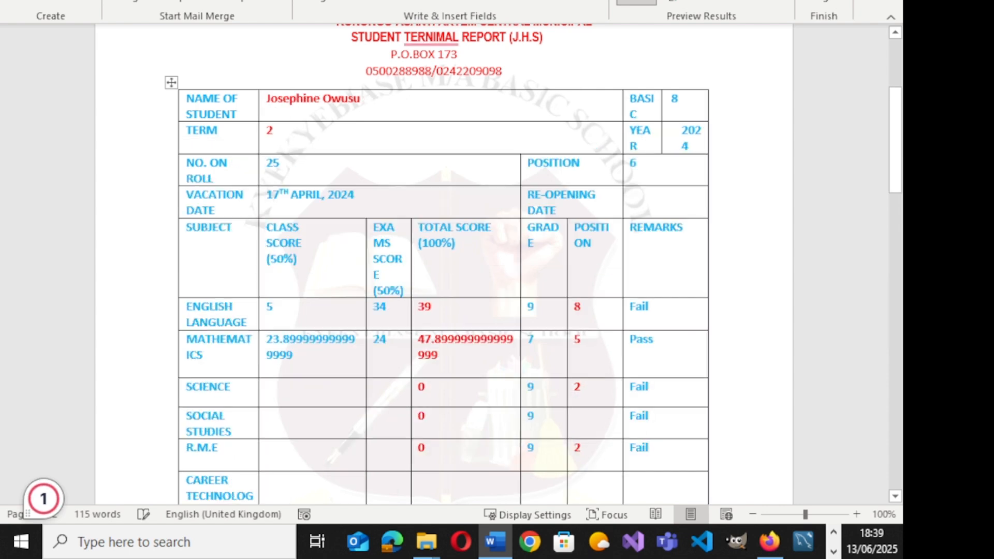
left_click(757, 1)
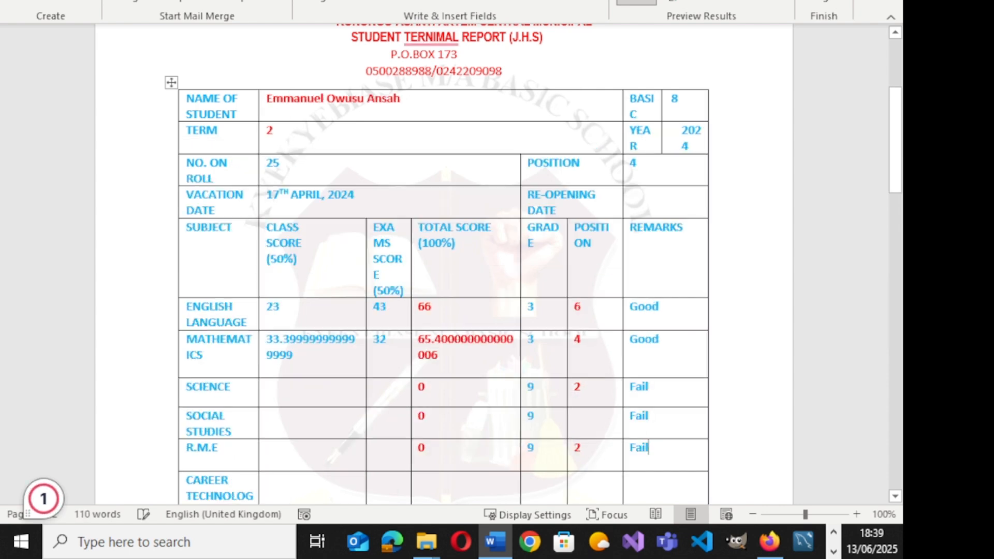
left_click(690, 1)
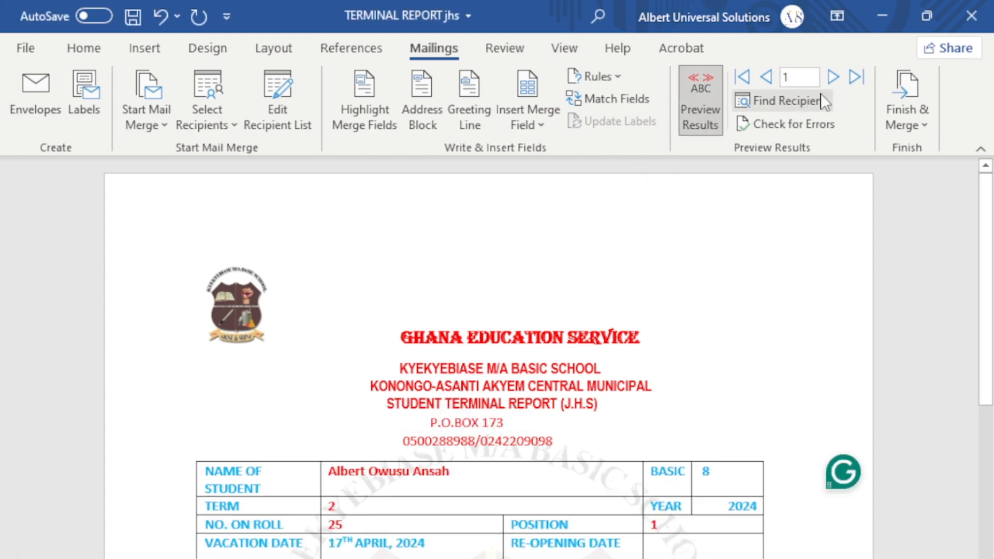
- Insert the Career_Tech_Ex merge field in the Career Technology row's exams score cell
left_click(832, 77)
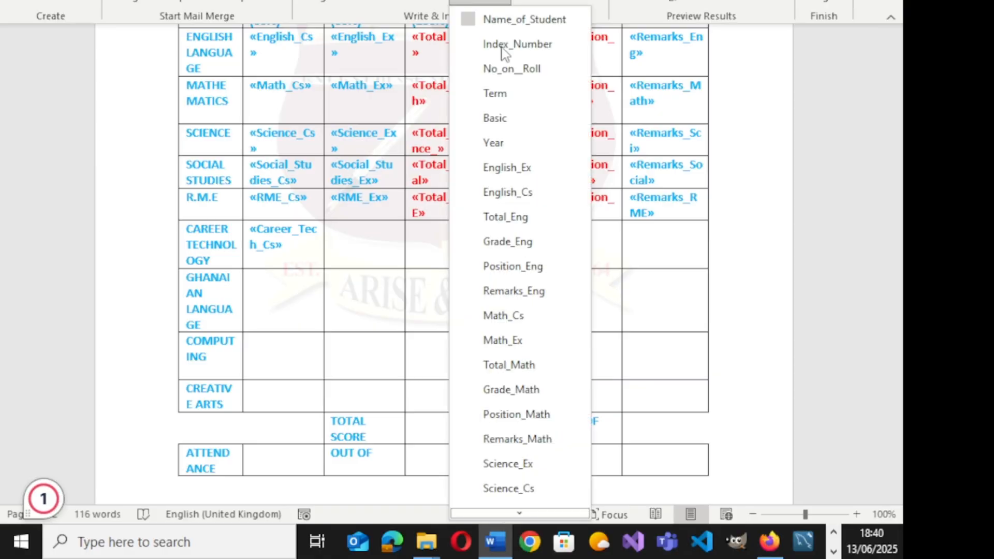
scroll(502, 424, "down", 3)
scroll(502, 433, "down", 3)
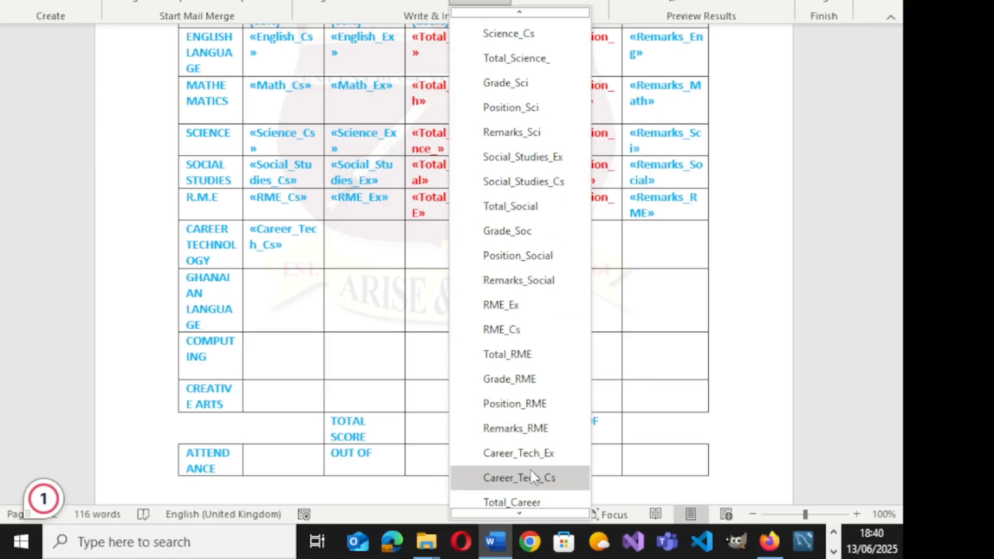
left_click(530, 454)
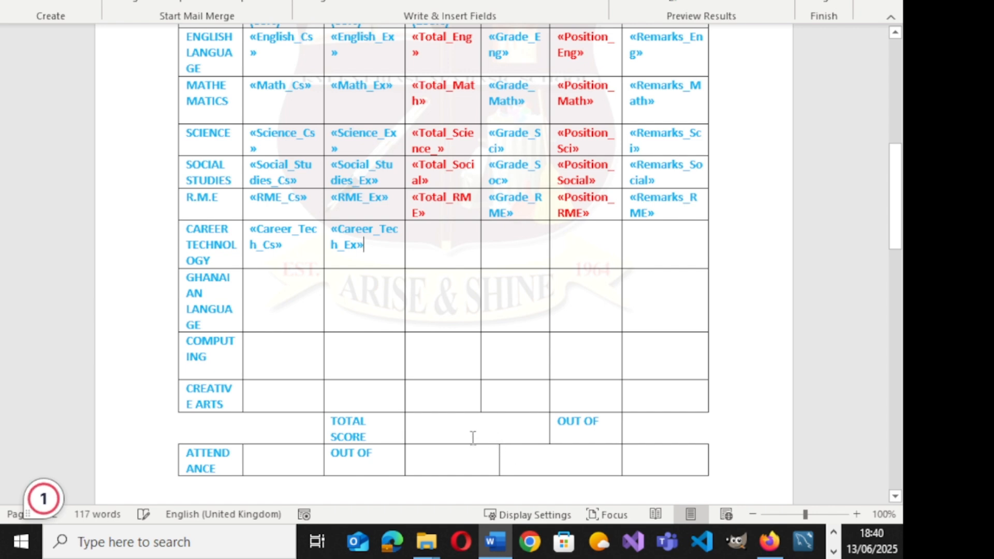
- Insert the Total_Career and Grade_Car merge fields in the Career Technology row's total score and grade cells
left_click(438, 244)
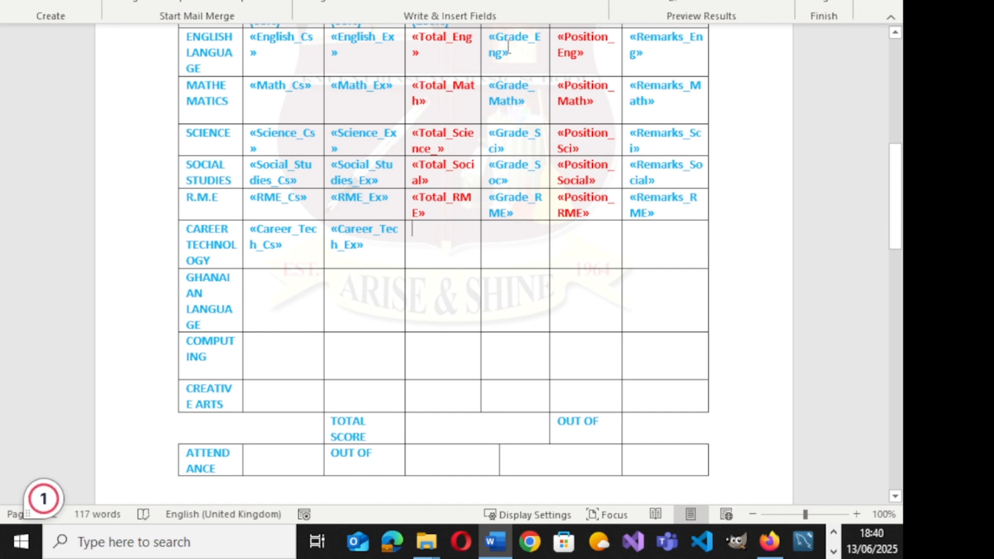
left_click(480, 2)
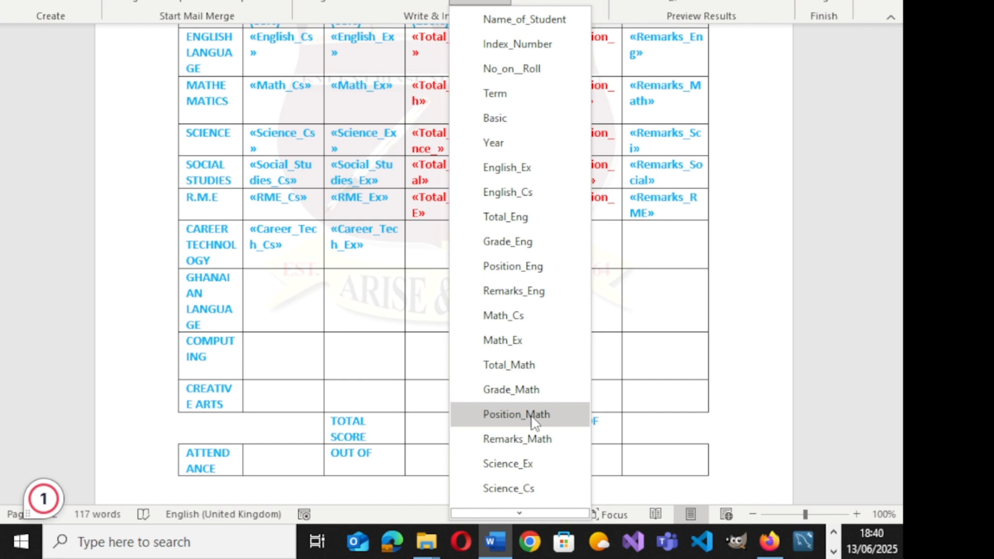
scroll(533, 420, "down", 5)
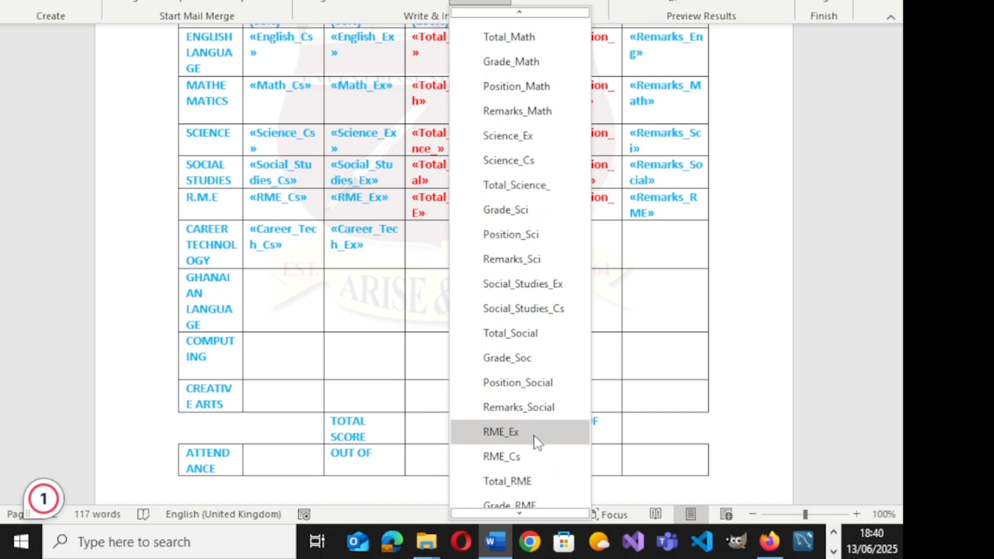
scroll(535, 442, "down", 2)
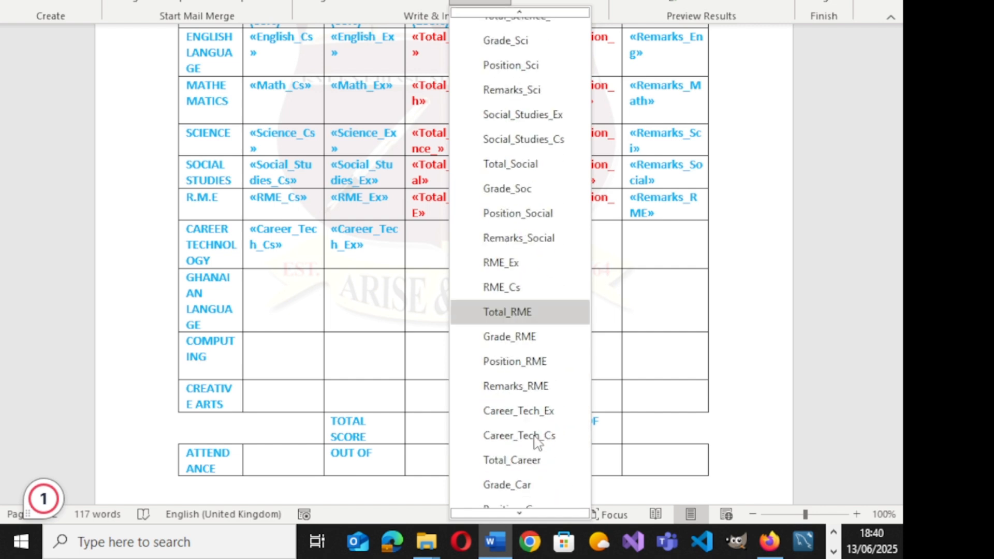
left_click(534, 459)
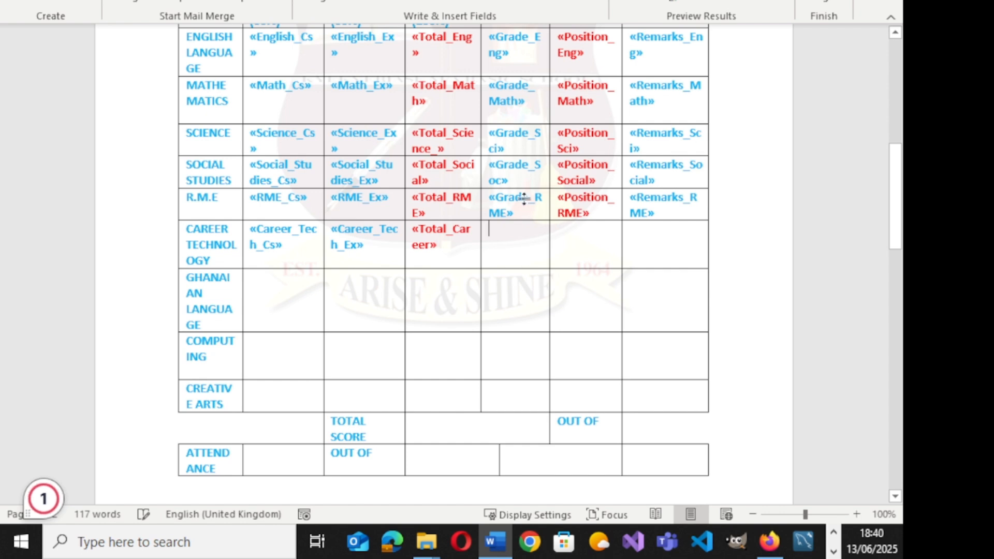
left_click(510, 5)
scroll(518, 357, "down", 7)
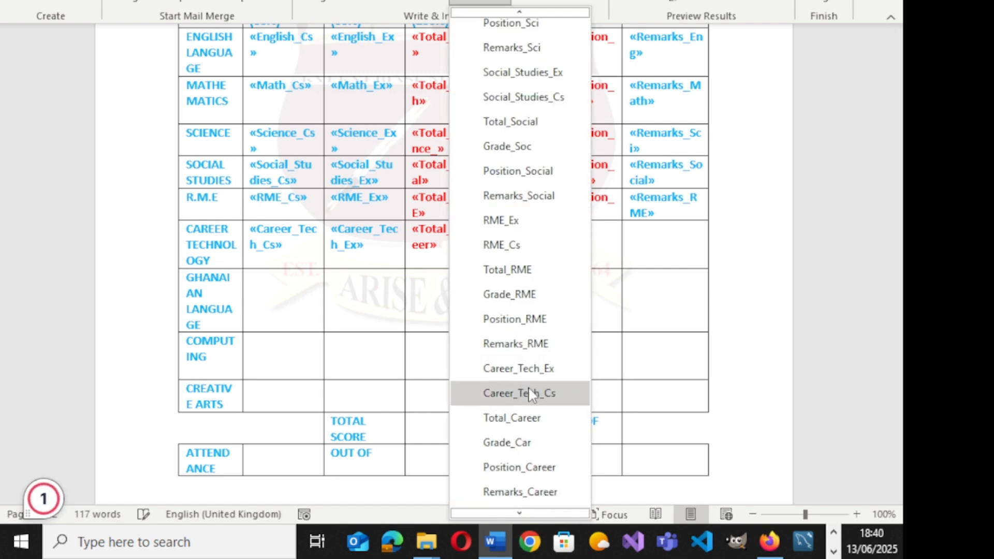
left_click(525, 443)
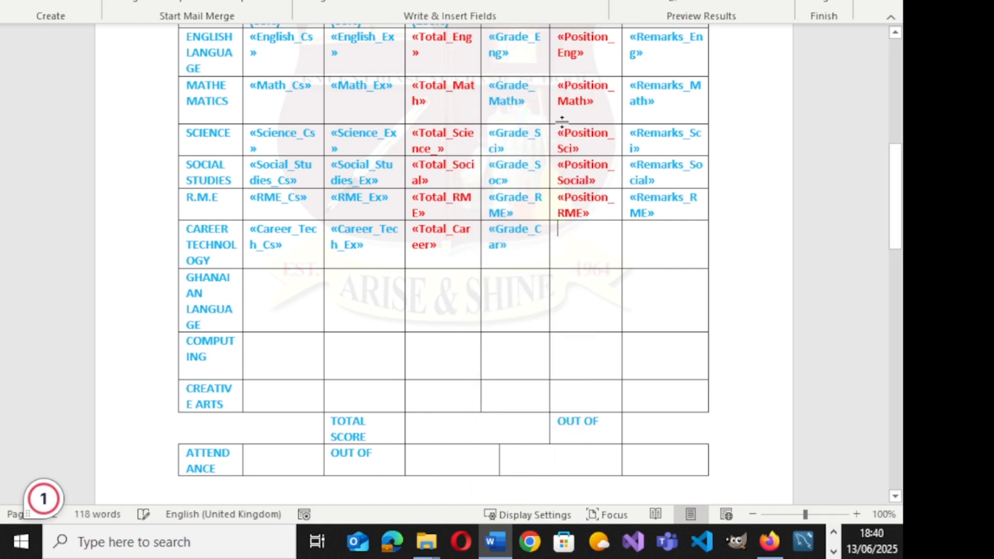
- Look through the available merge fields from the Career Technology entries to the Creative Arts entries
left_click(479, 3)
scroll(527, 469, "down", 6)
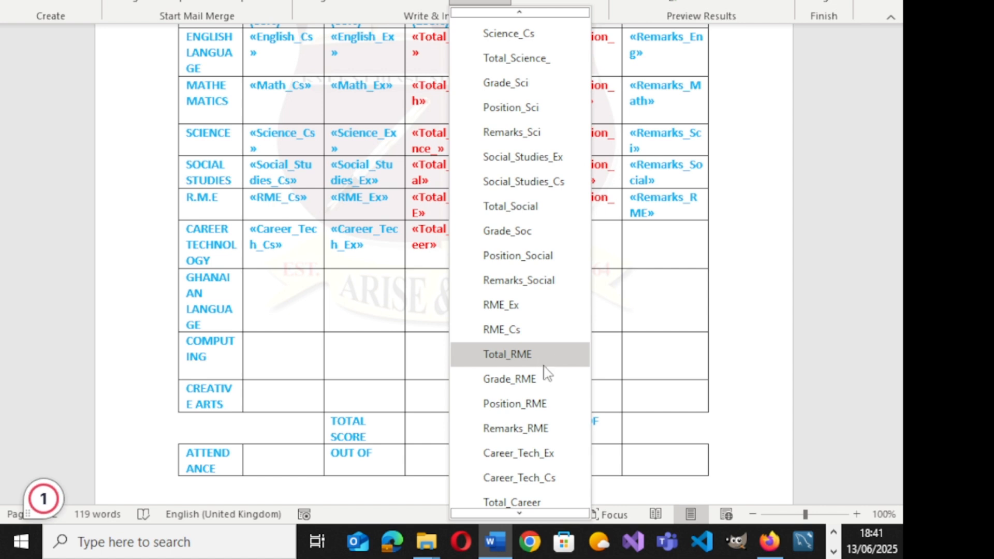
scroll(538, 429, "down", 2)
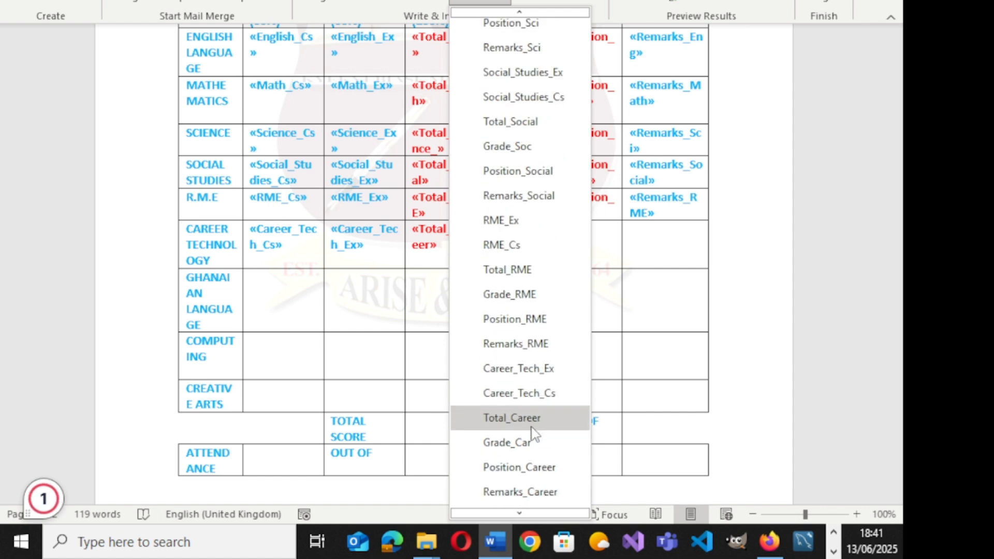
scroll(533, 434, "down", 3)
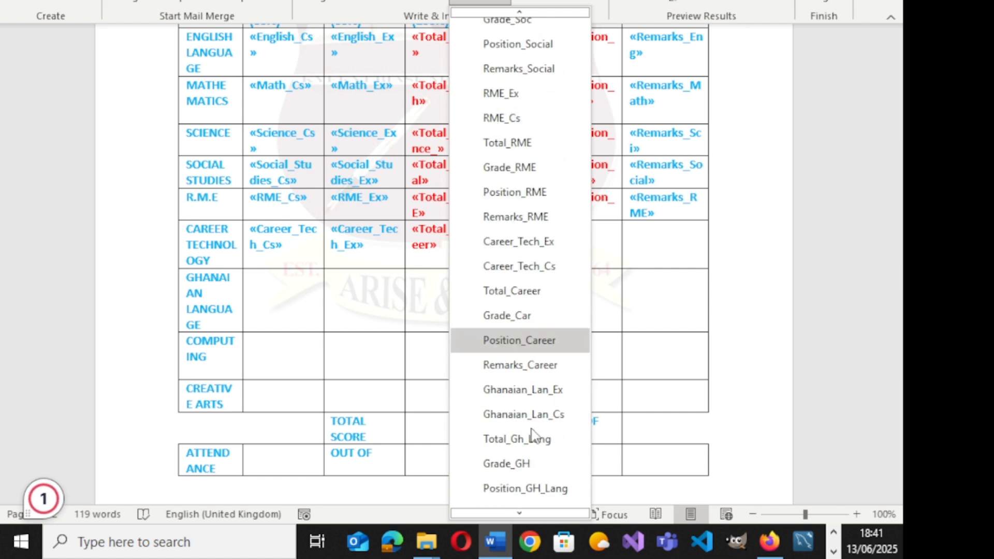
scroll(534, 434, "down", 1)
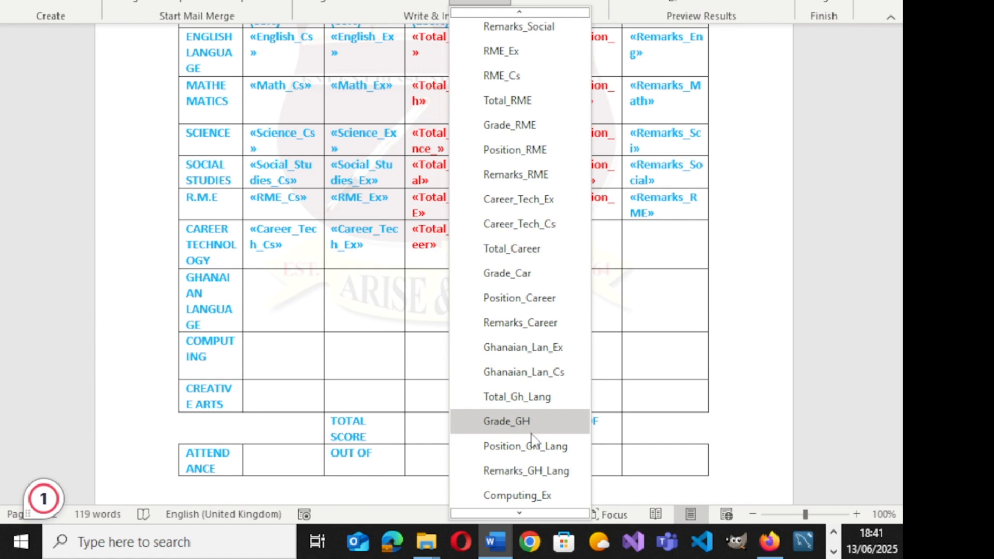
scroll(533, 466, "down", 2)
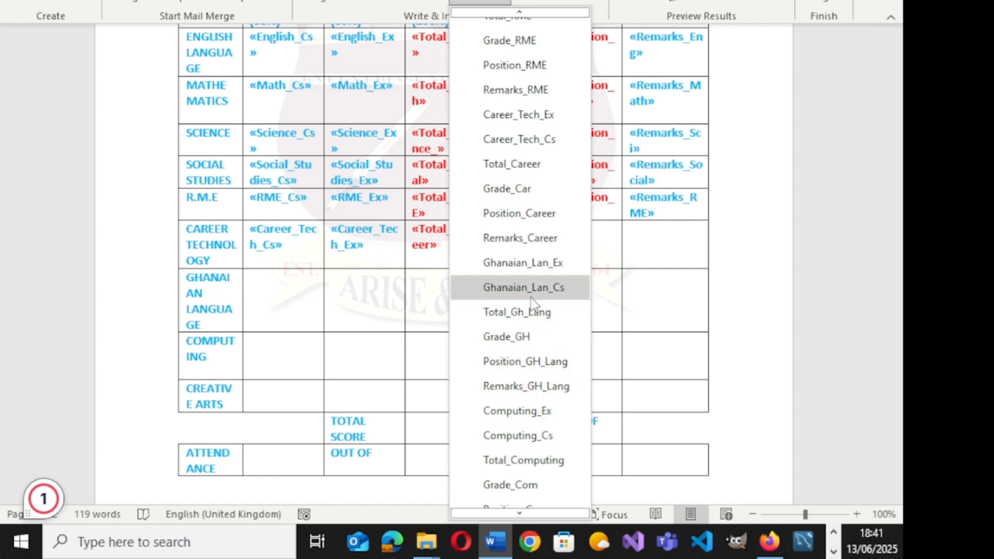
scroll(524, 339, "down", 1)
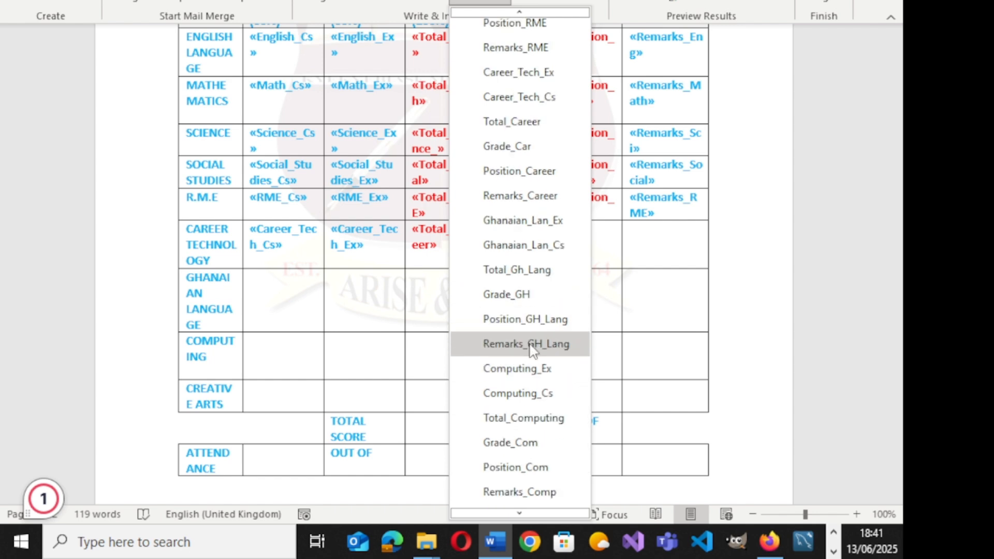
scroll(538, 350, "down", 1)
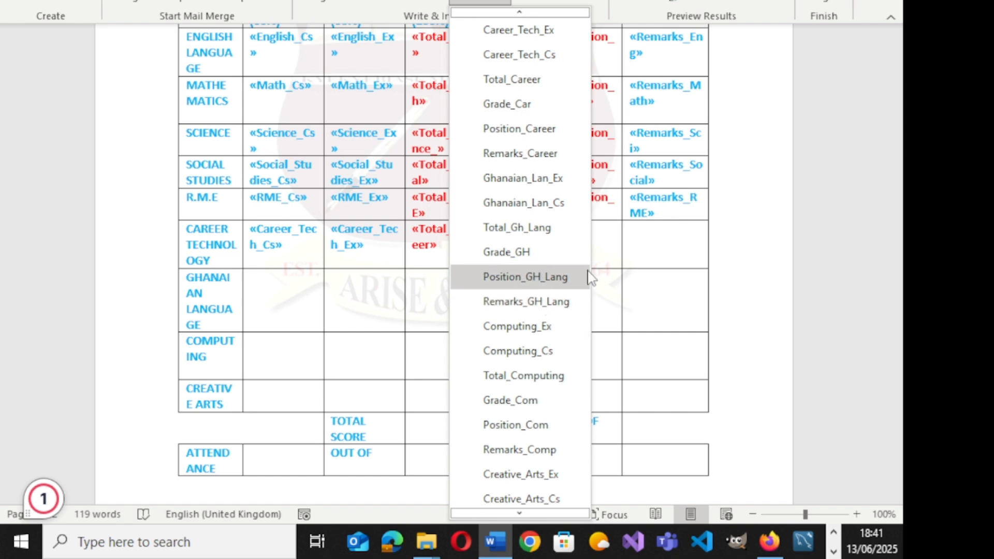
left_click(615, 255)
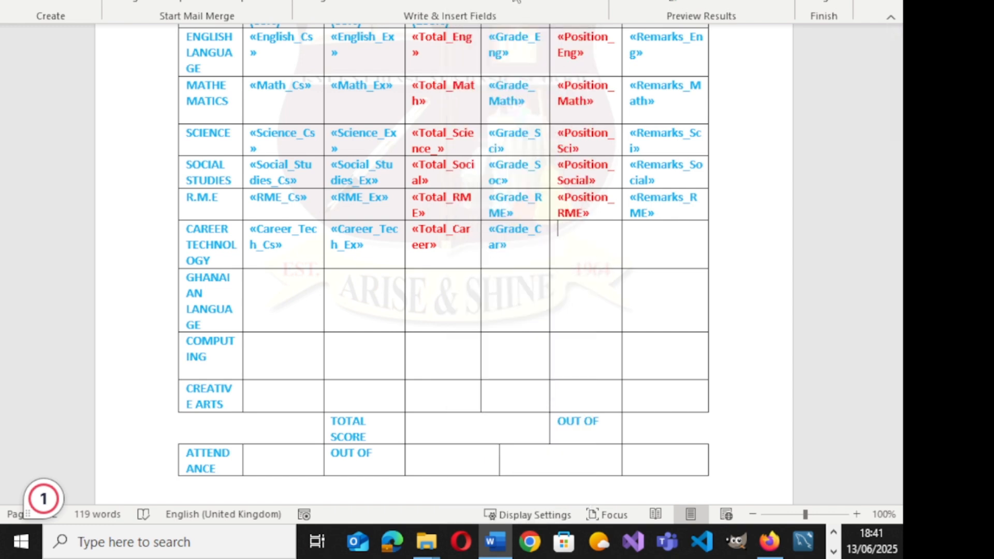
left_click(494, 2)
scroll(542, 300, "down", 7)
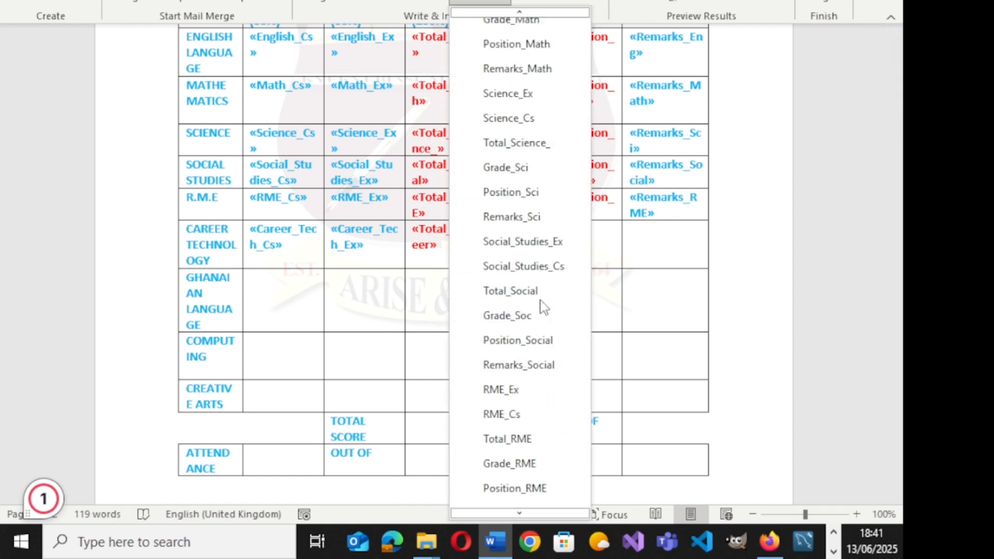
scroll(624, 255, "up", 1)
left_click(604, 286)
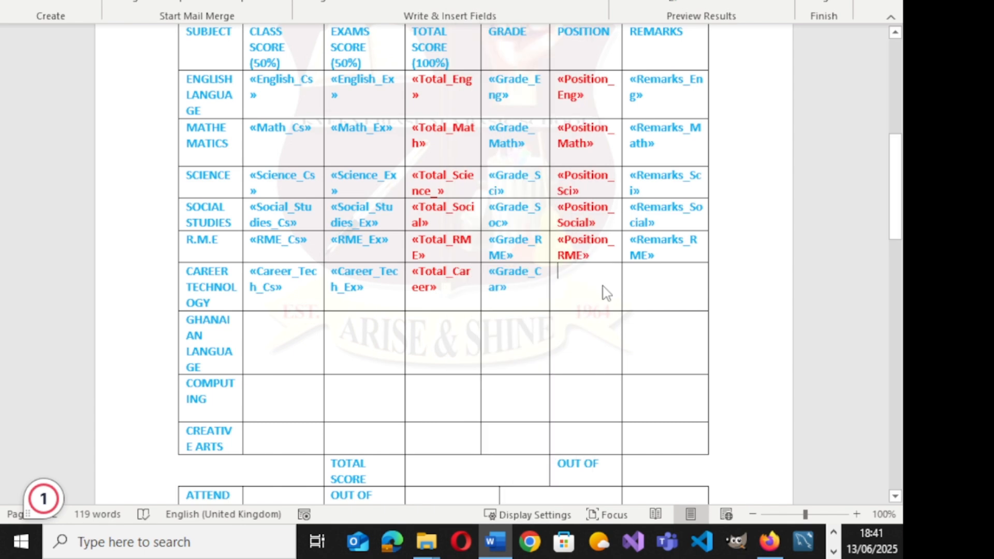
- Insert the Position_Career merge field in the Career Technology row's position cell
left_click(481, 3)
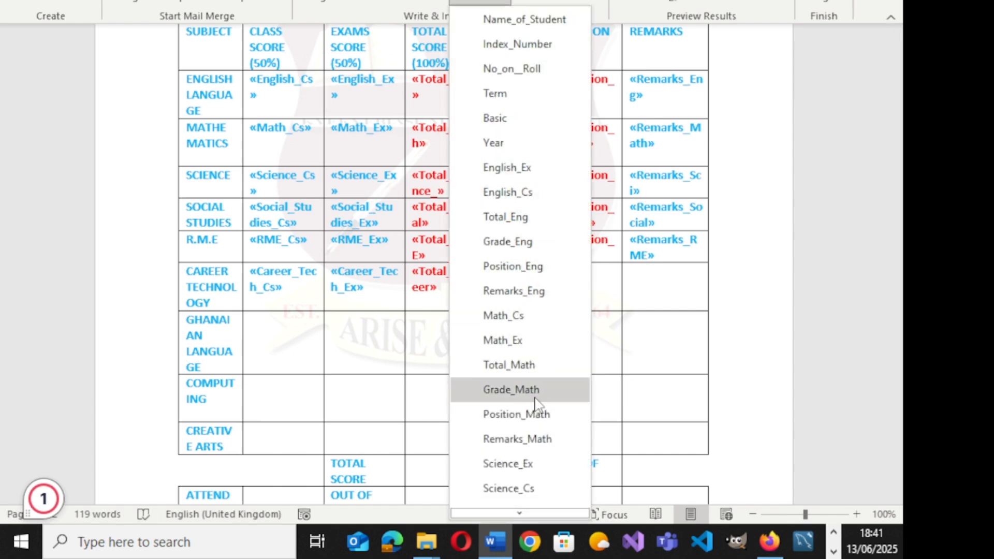
scroll(527, 445, "down", 3)
scroll(523, 448, "down", 2)
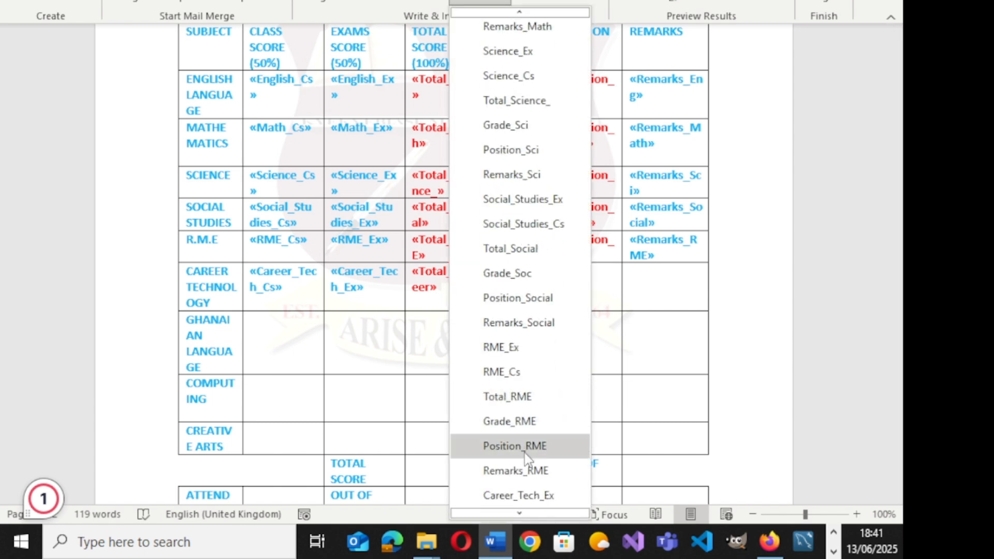
scroll(523, 454, "down", 2)
left_click(524, 465)
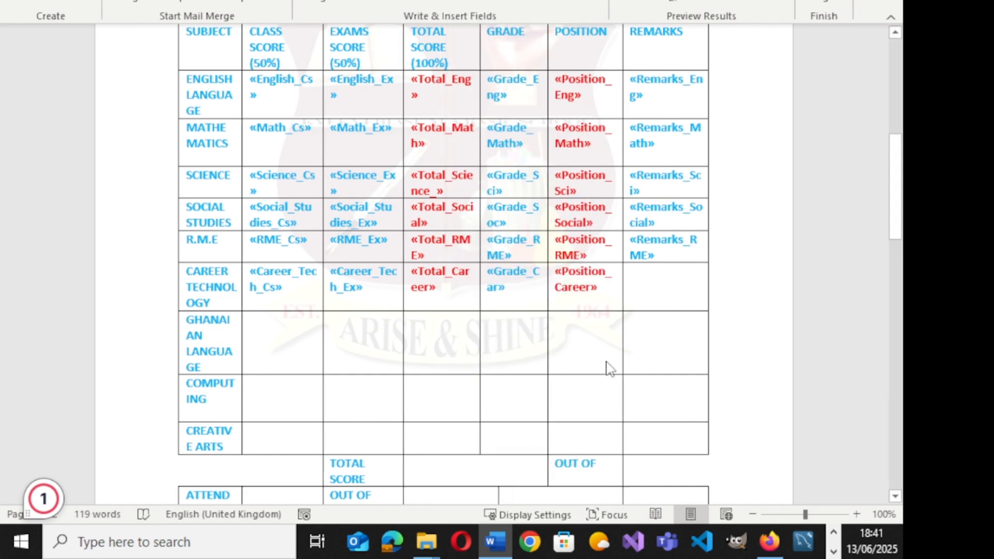
- Insert the Remarks_Career merge field in the Career Technology row's remarks cell
left_click(660, 290)
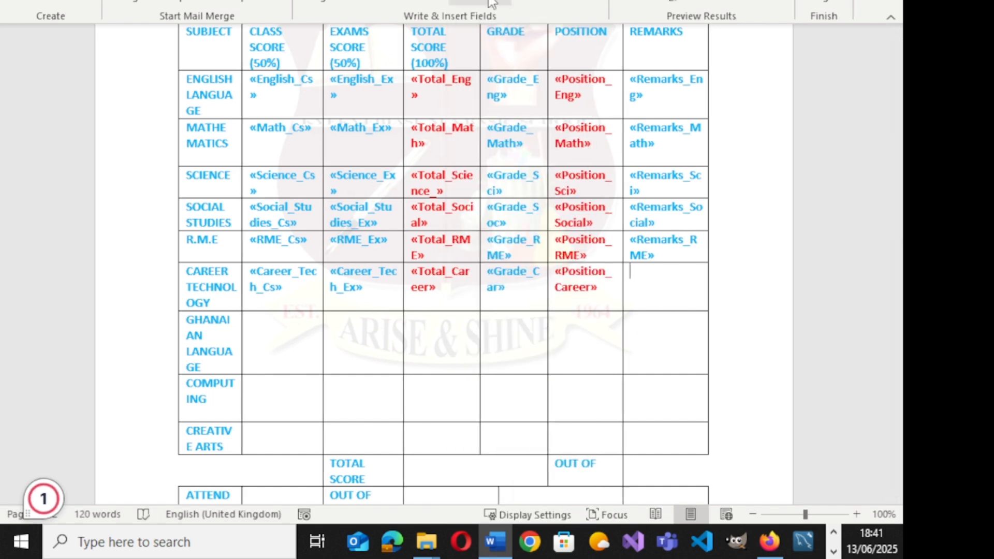
left_click(492, 3)
scroll(554, 419, "down", 5)
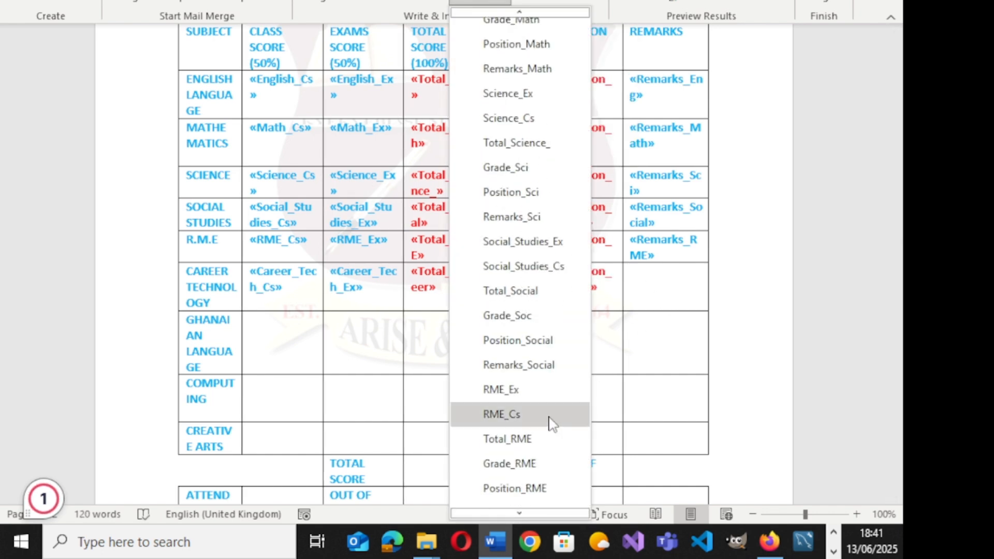
scroll(552, 423, "down", 7)
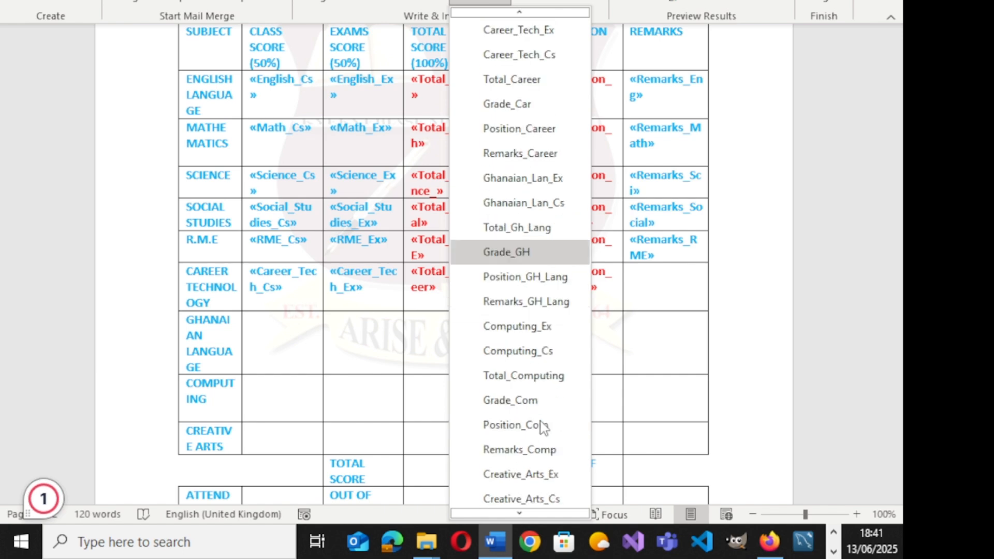
scroll(539, 445, "down", 1)
scroll(540, 394, "up", 1)
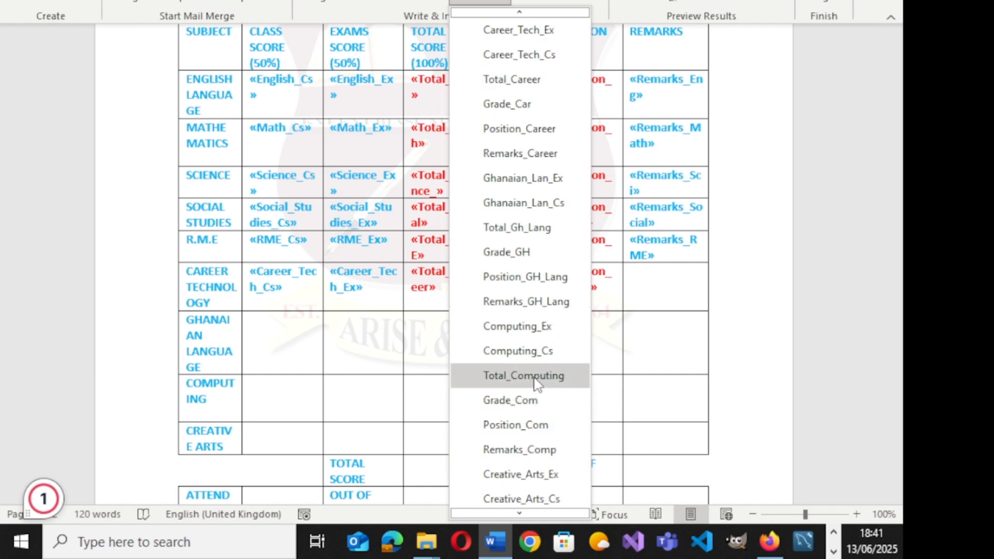
left_click(529, 155)
- Insert the Ghanaian Language class score merge field in that subject row's class score cell
left_click(284, 322)
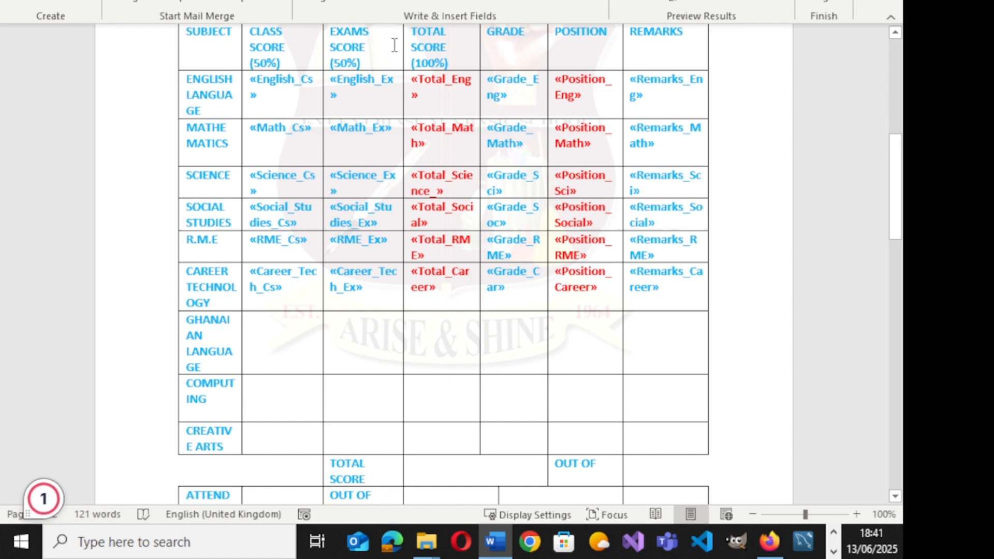
left_click(499, 3)
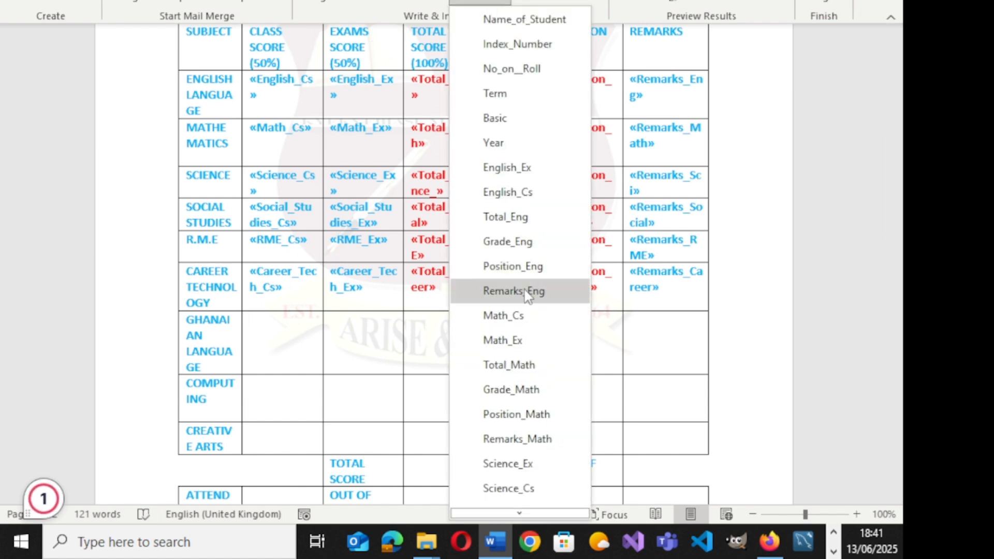
scroll(526, 299, "down", 10)
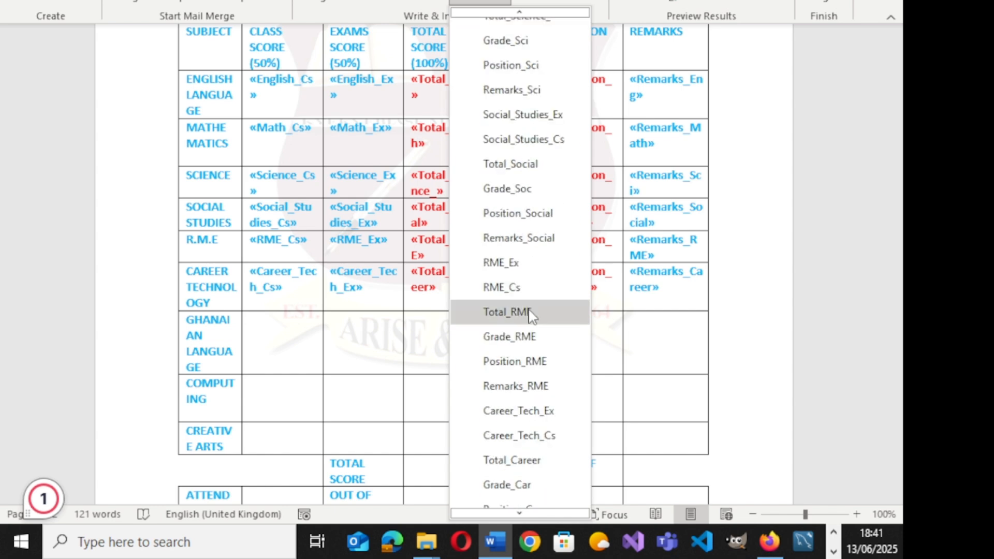
scroll(529, 314, "down", 2)
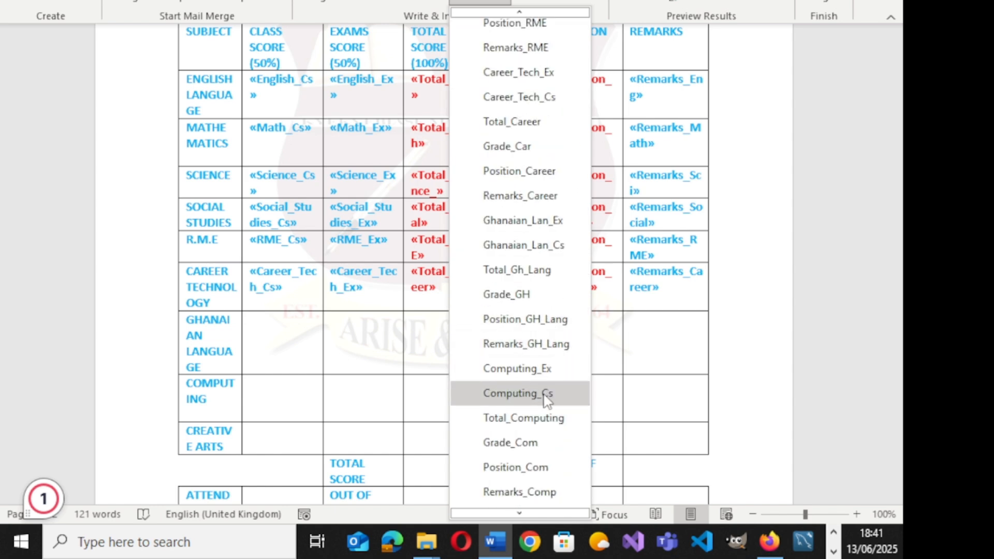
scroll(547, 411, "down", 3)
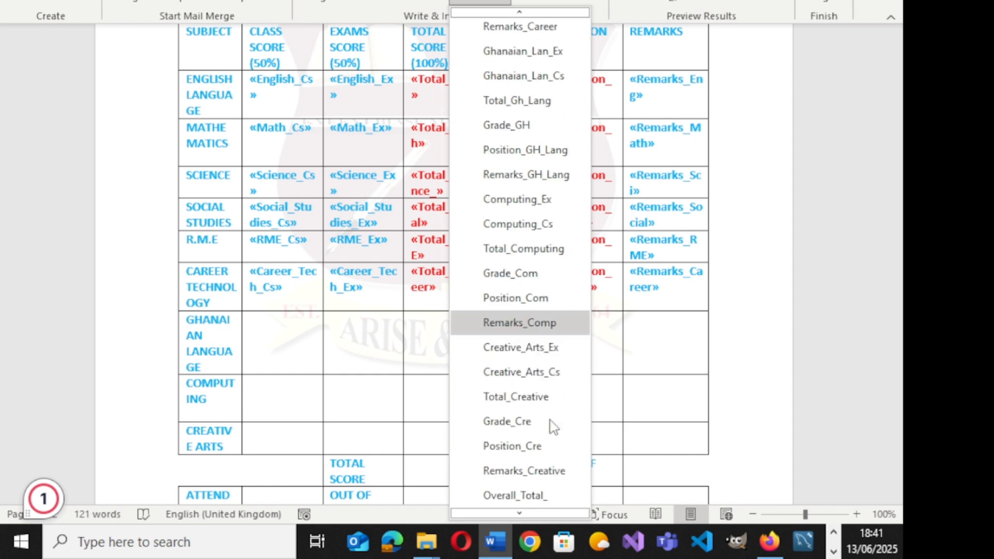
scroll(546, 406, "down", 2)
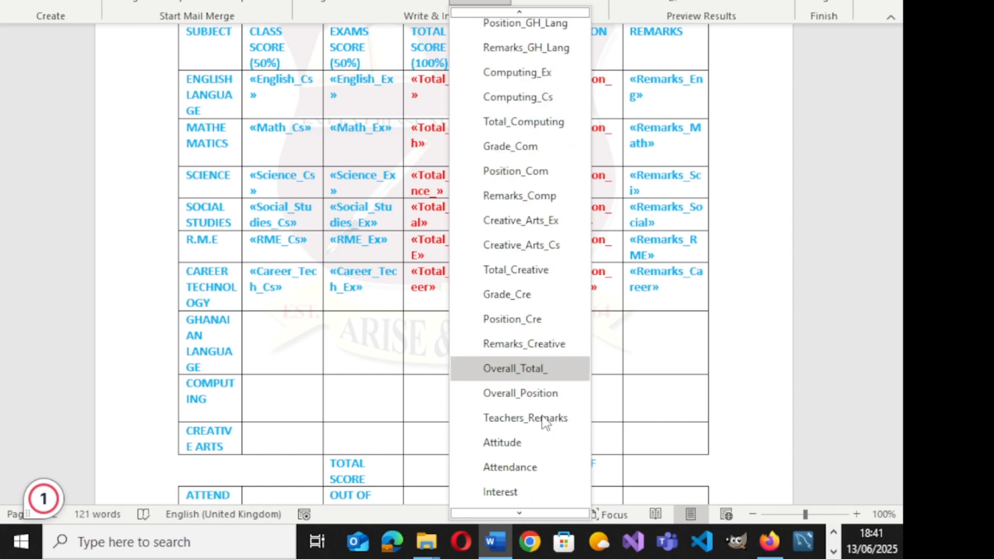
scroll(544, 419, "up", 1)
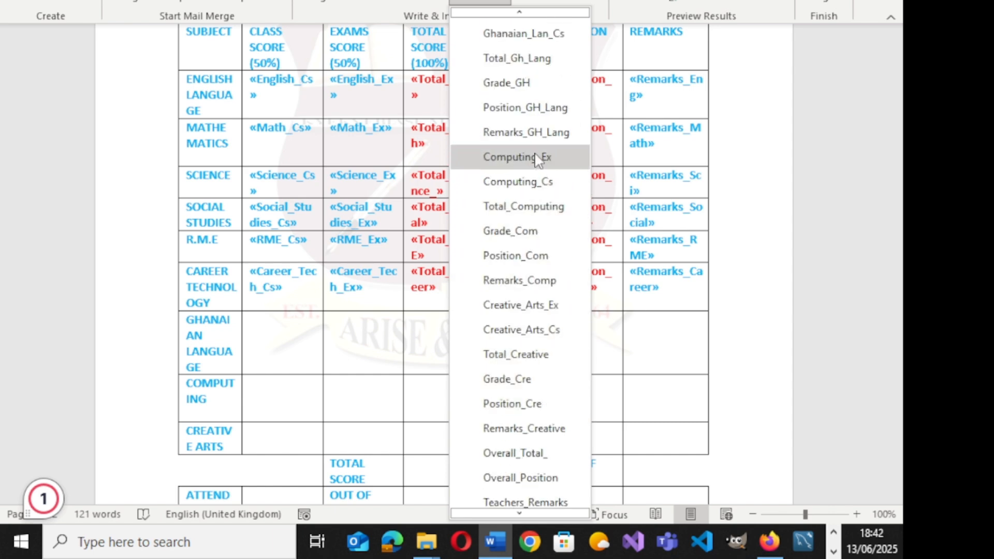
- Insert the Ghanaian_Lan_Cs and Ghanaian_Lan_Ex merge fields in the Ghanaian Language row's class score and exams score cells
left_click(546, 32)
left_click(368, 343)
left_click(479, 2)
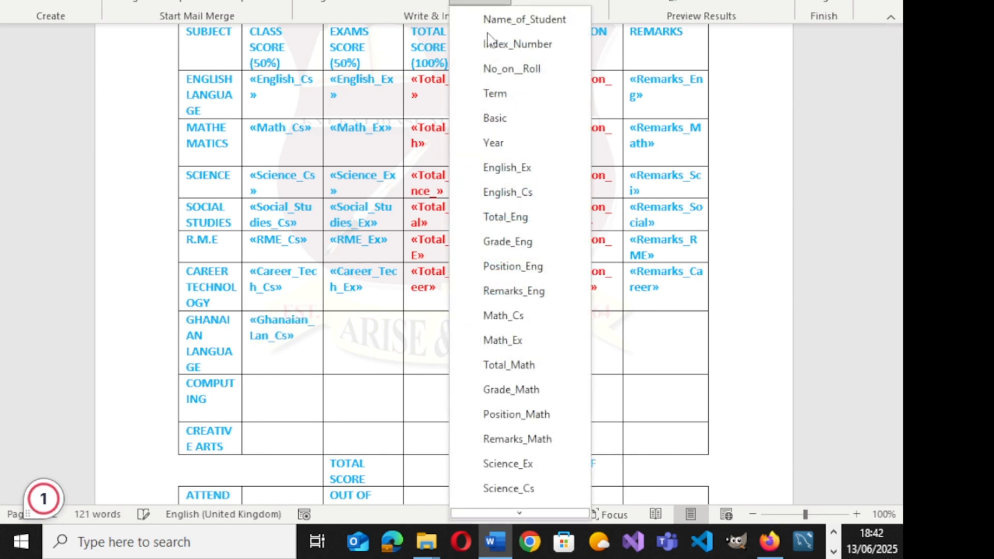
scroll(514, 381, "down", 2)
scroll(515, 381, "down", 6)
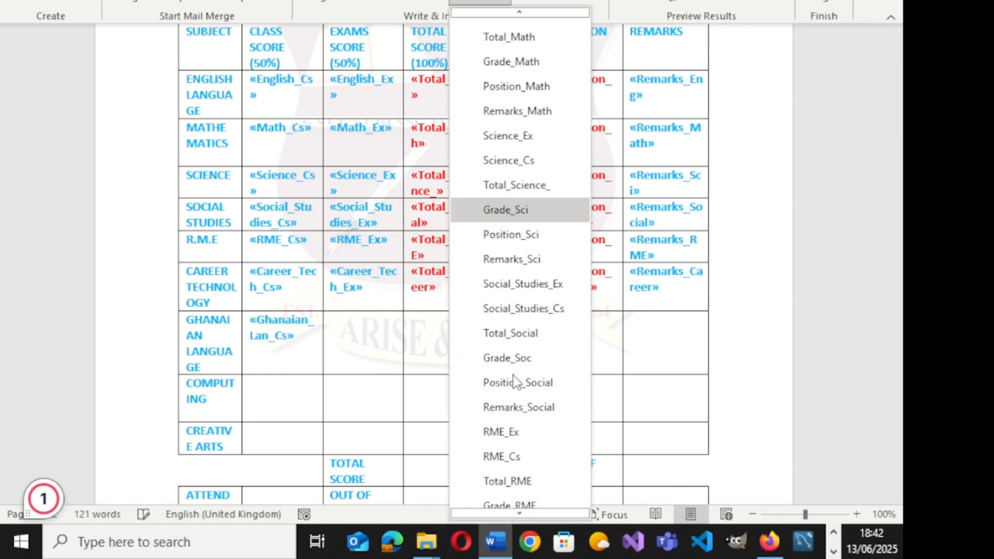
scroll(513, 377, "down", 3)
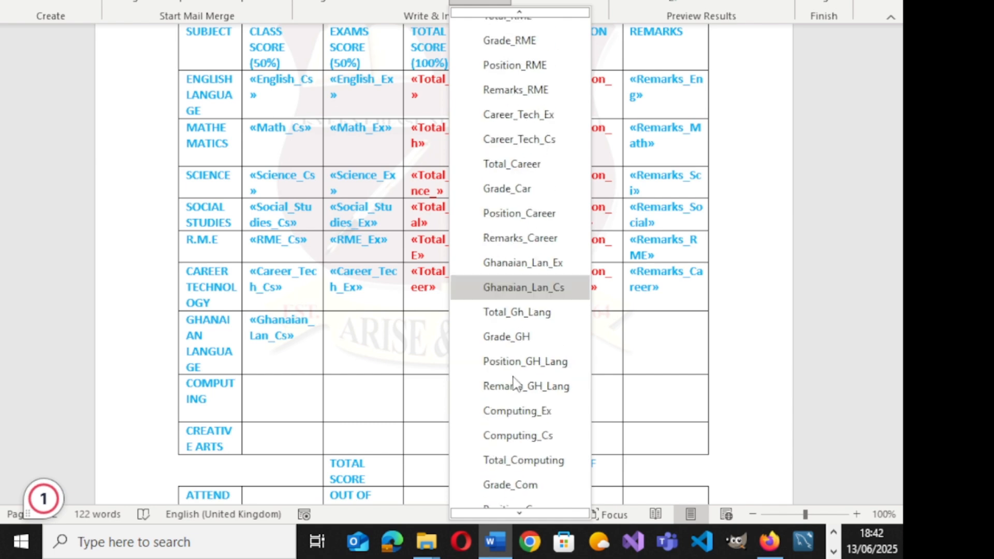
left_click(535, 263)
- Insert the Total_Gh_Lang merge field in the total score cell of the Ghanaian Language row
left_click(450, 344)
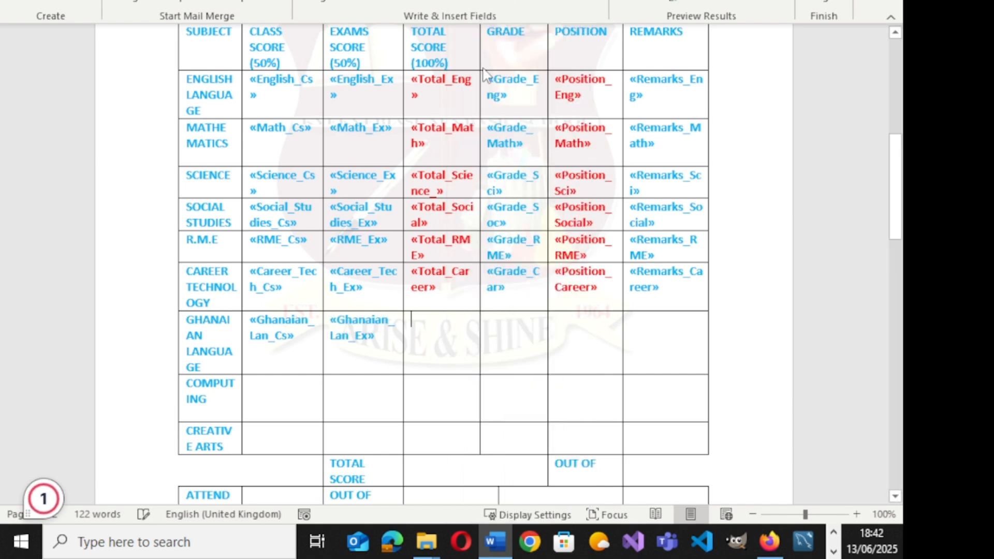
left_click(479, 1)
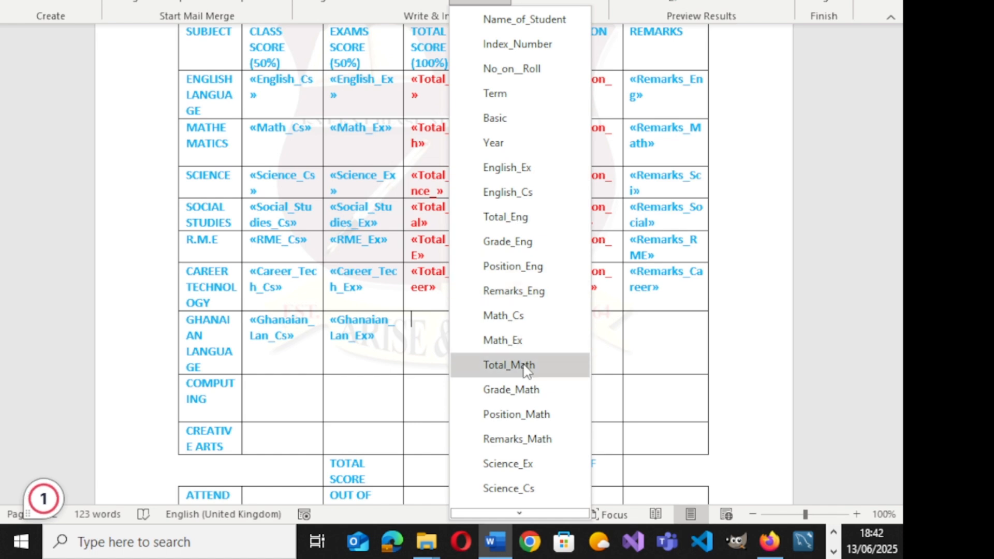
scroll(524, 376, "down", 5)
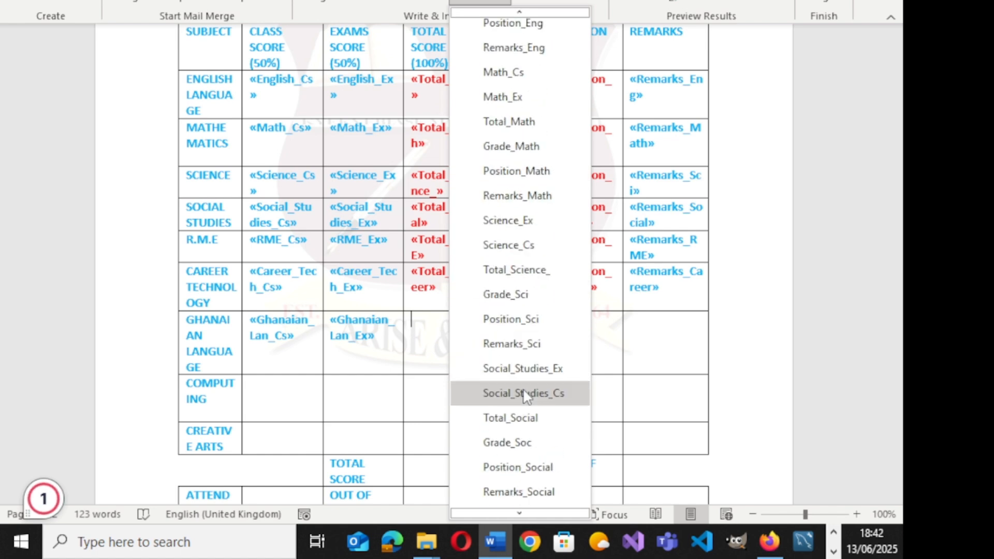
scroll(525, 397, "down", 2)
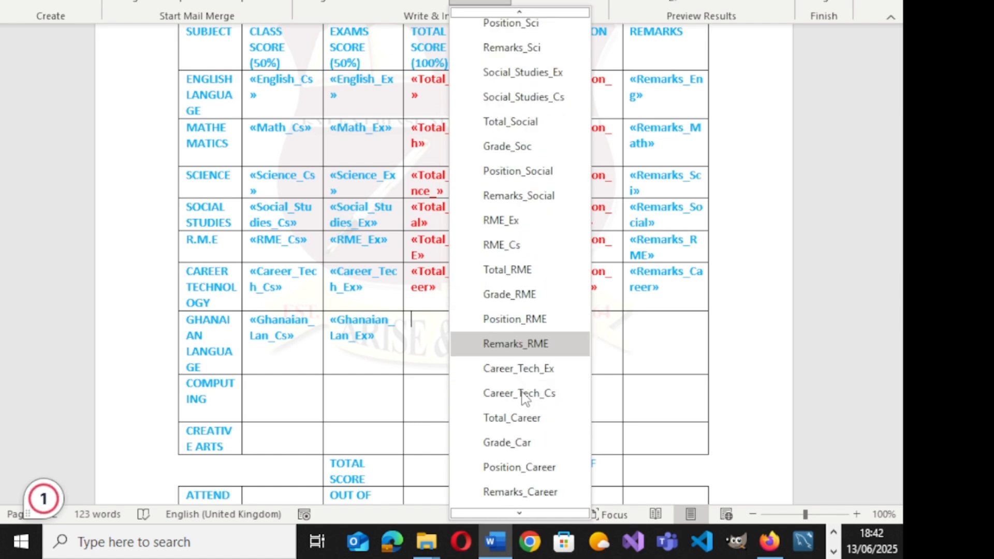
scroll(525, 423, "down", 2)
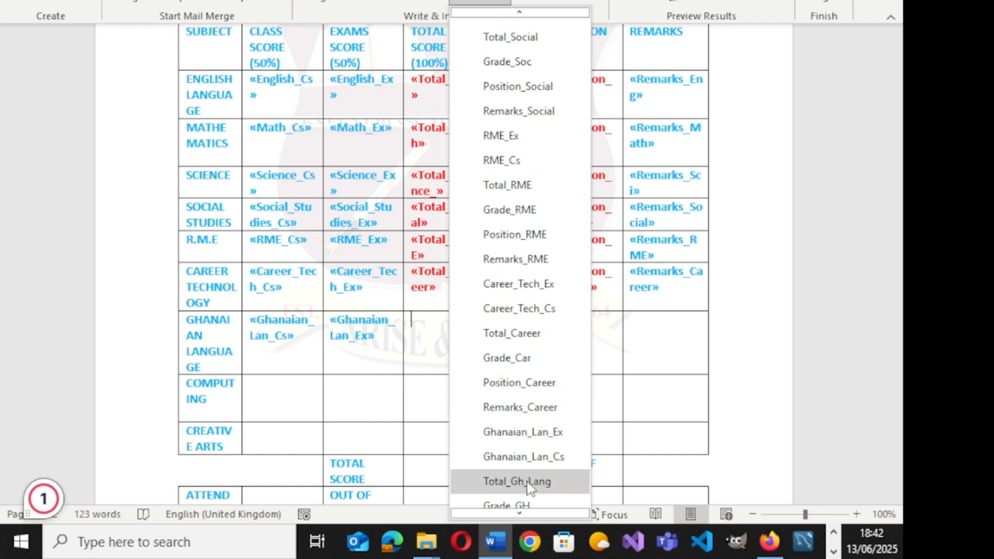
left_click(530, 487)
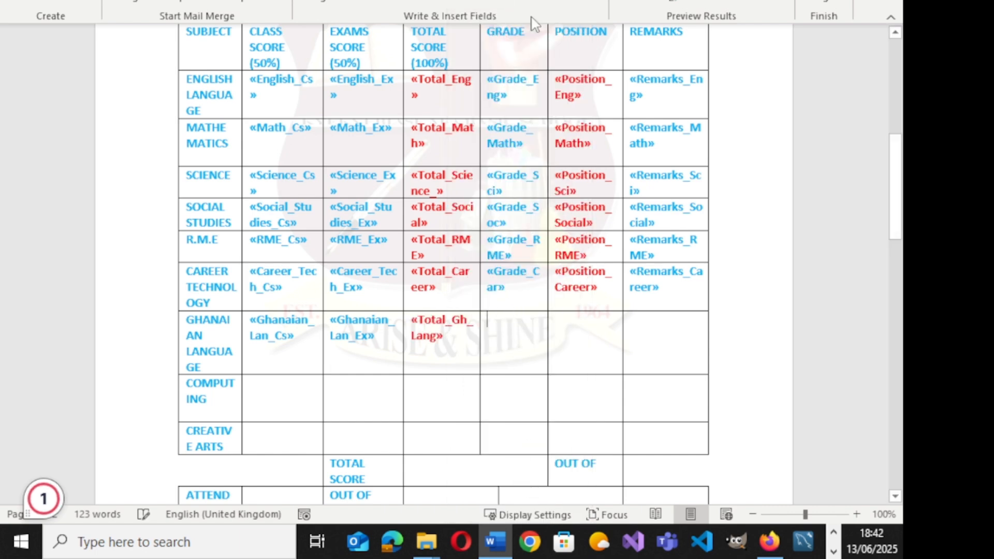
- Insert the Grade_GH merge field in the grade cell of the Ghanaian Language row
left_click(497, 2)
scroll(521, 354, "down", 3)
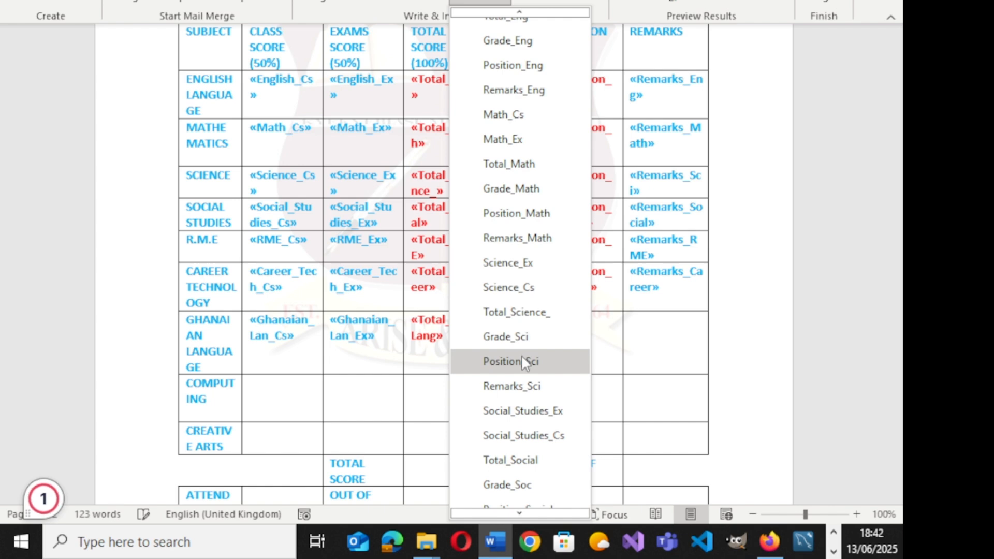
scroll(522, 357, "down", 2)
scroll(523, 370, "down", 5)
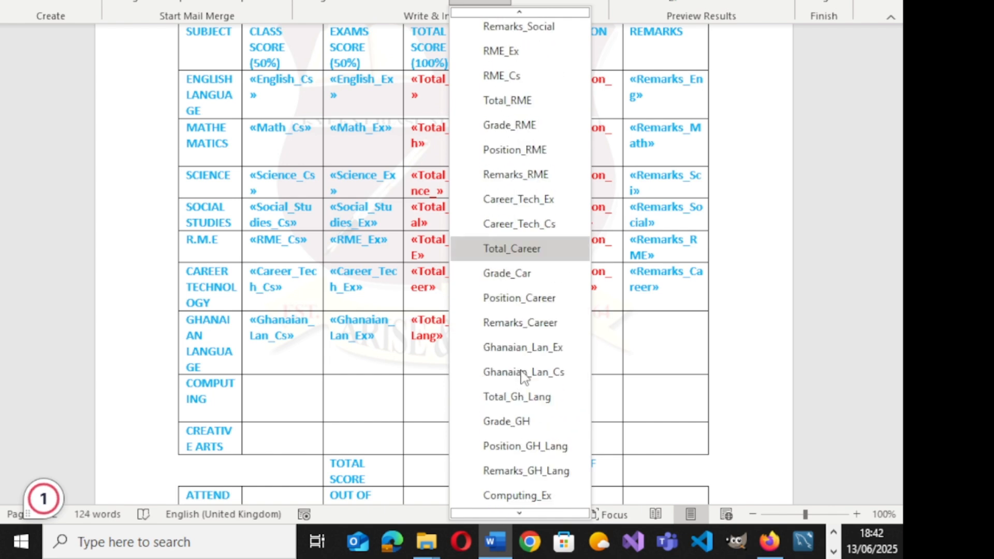
scroll(522, 375, "down", 2)
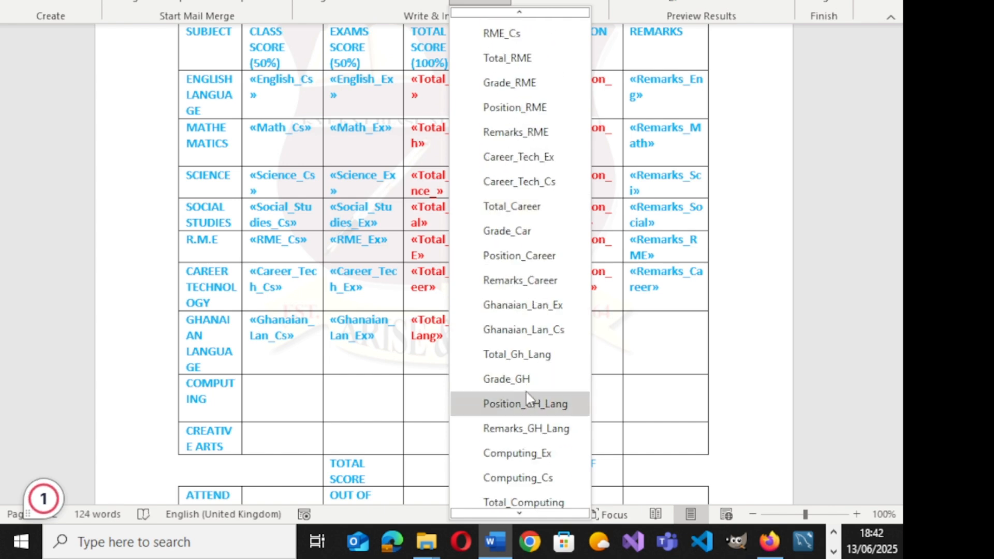
left_click(526, 384)
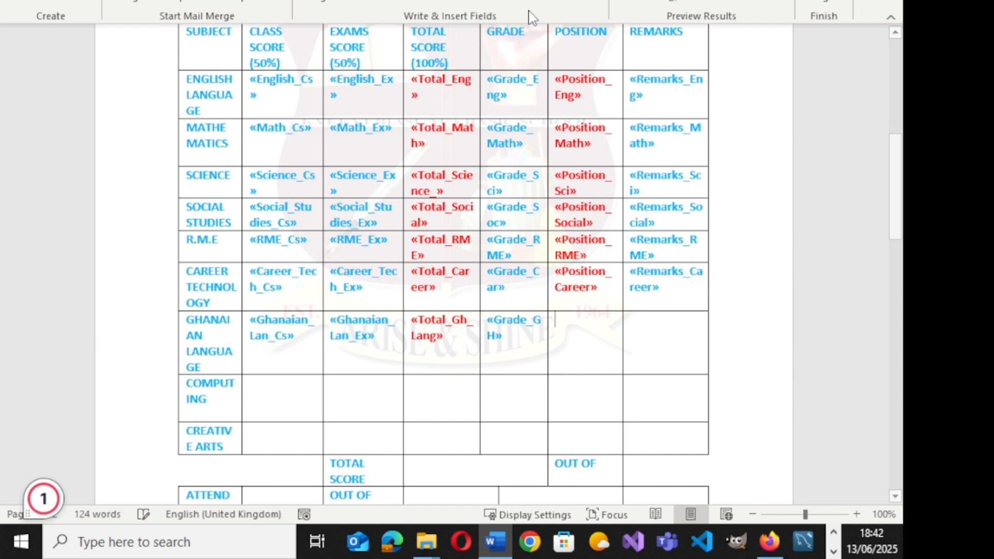
- Insert the Position_GH_Lang merge field in the position cell of the Ghanaian Language row
left_click(505, 5)
scroll(534, 363, "down", 3)
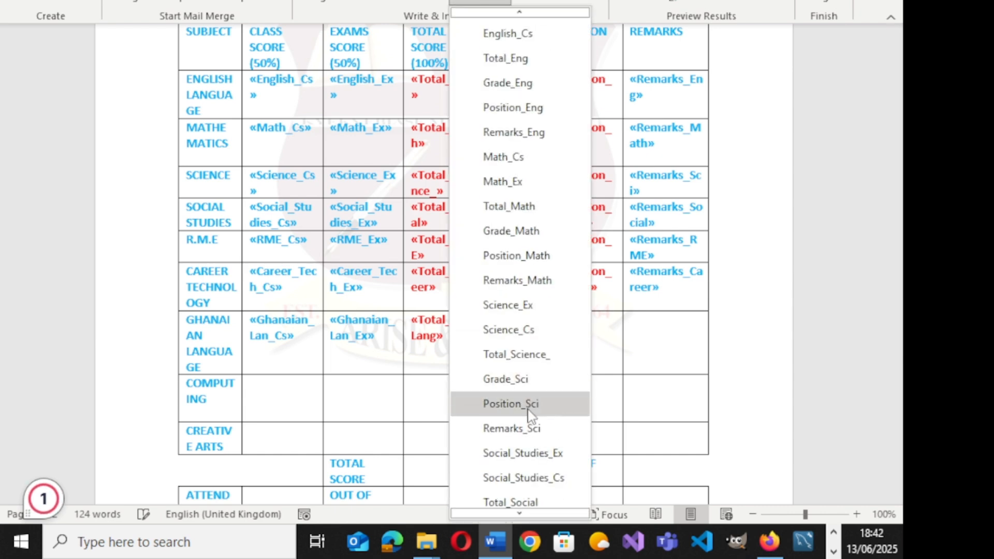
scroll(533, 414, "down", 6)
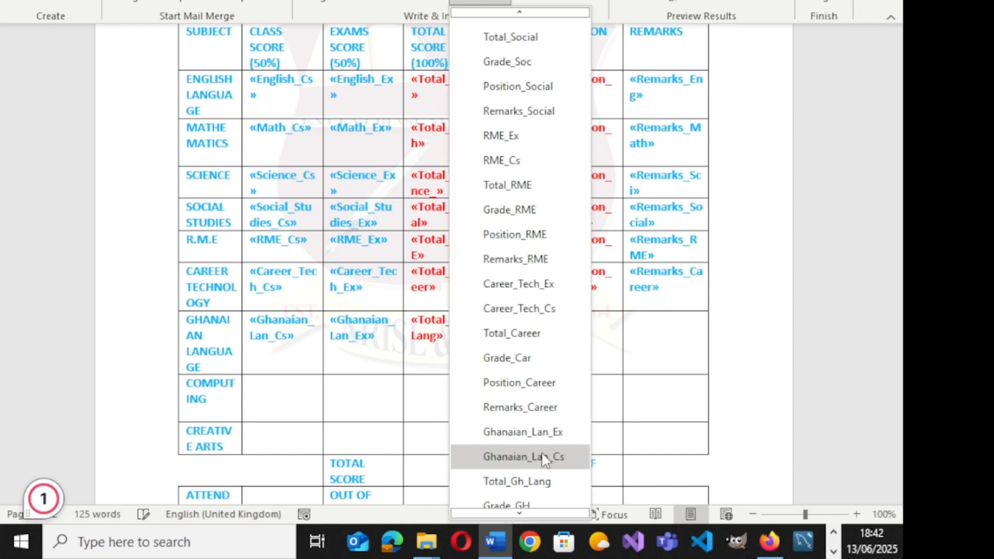
scroll(538, 445, "down", 1)
left_click(554, 486)
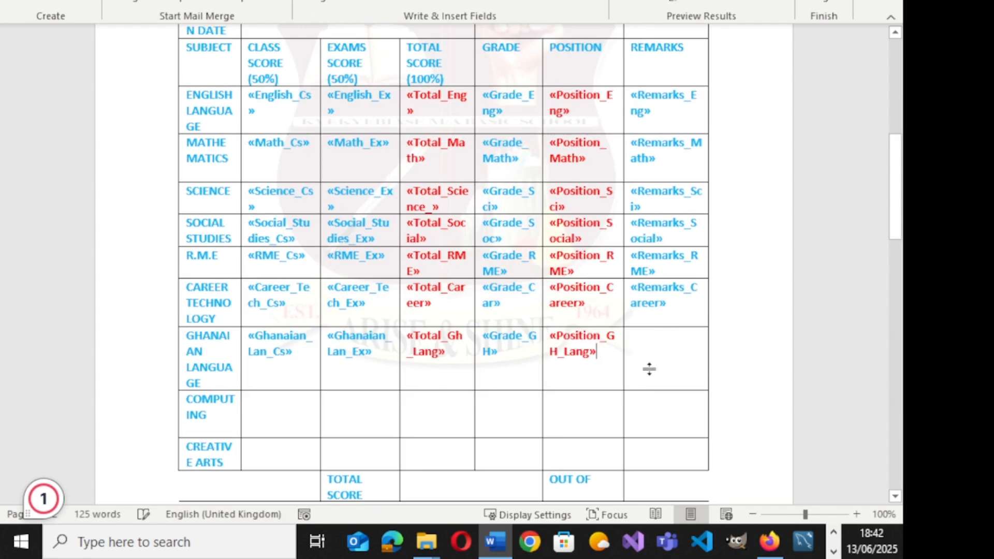
- Insert the Remarks_GH_Lang merge field in the remarks cell of the Ghanaian Language row
left_click(489, 4)
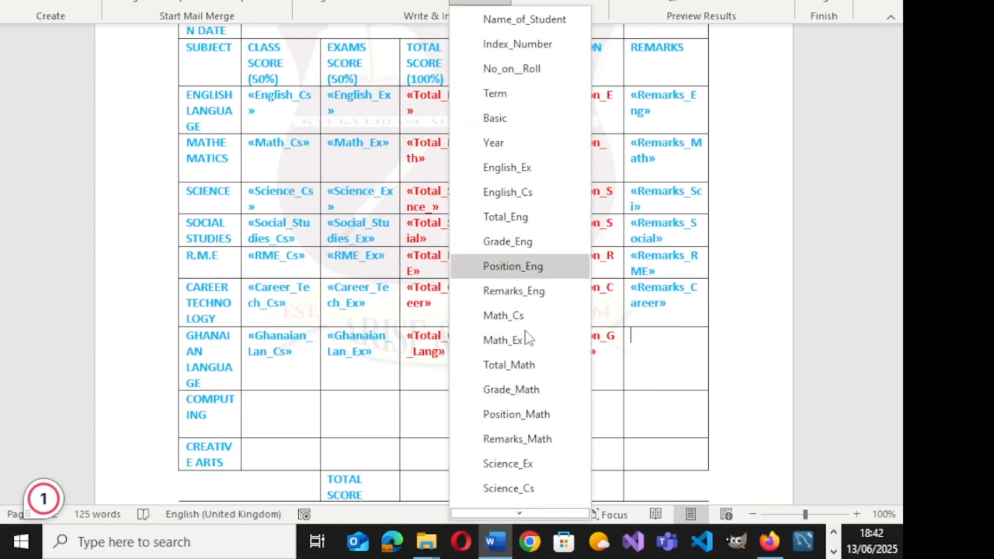
scroll(533, 394, "down", 10)
scroll(534, 429, "down", 5)
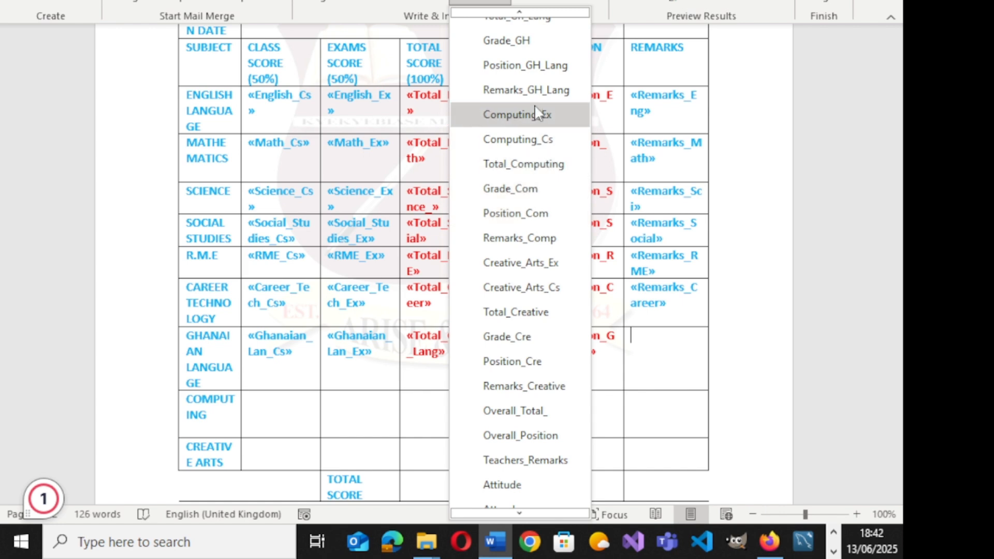
left_click(527, 90)
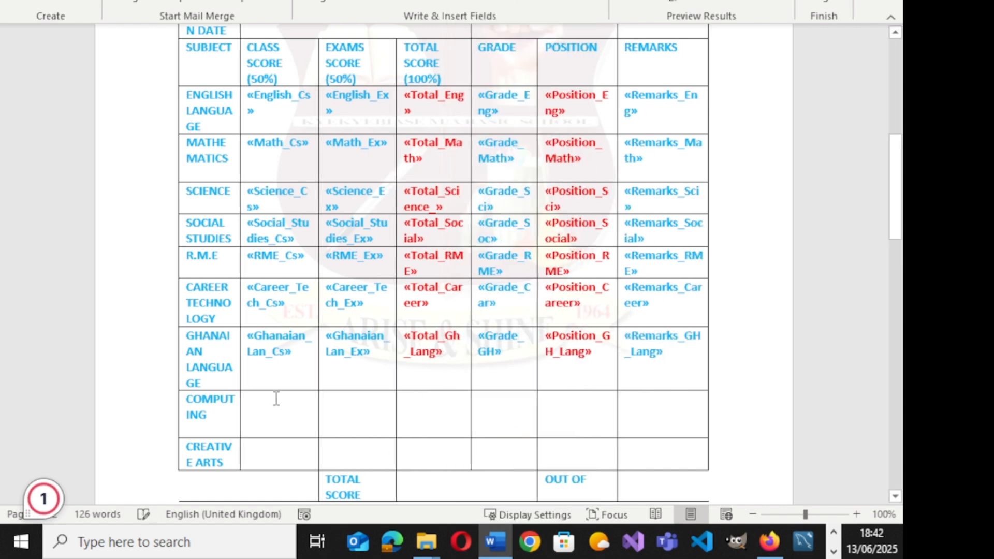
- Insert the Computing_Cs merge field in the class score cell of the Computing row
scroll(276, 398, "down", 1)
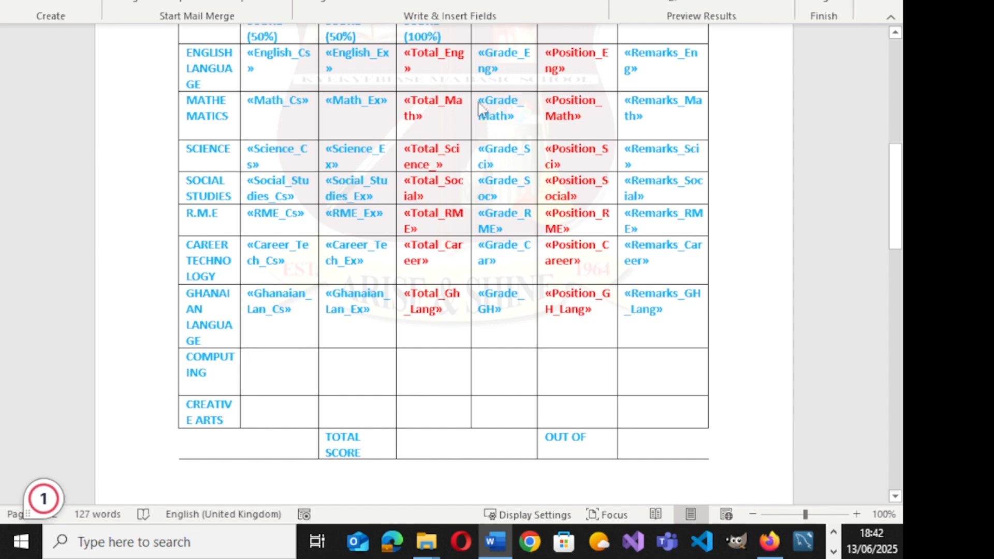
left_click(275, 365)
left_click(480, 2)
scroll(528, 301, "down", 1)
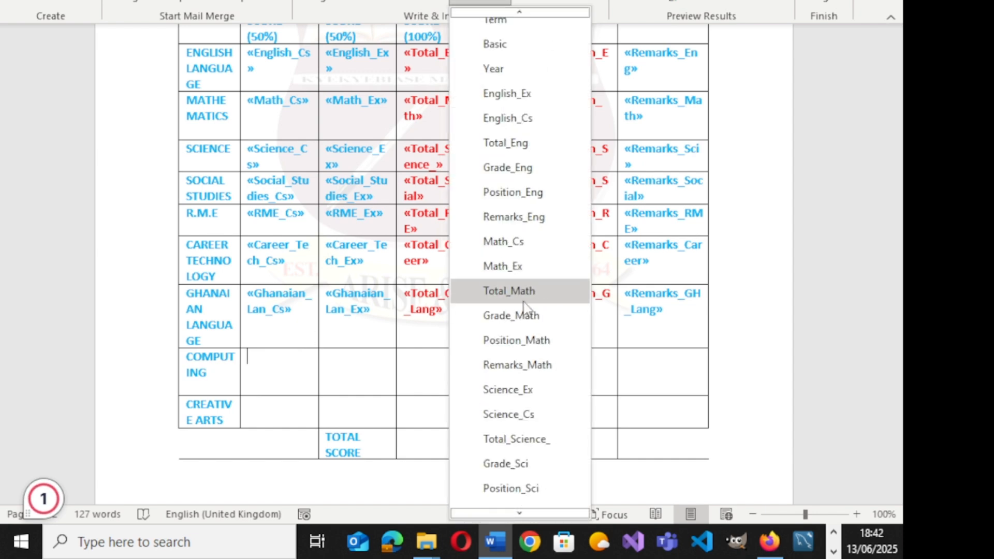
scroll(523, 307, "down", 1)
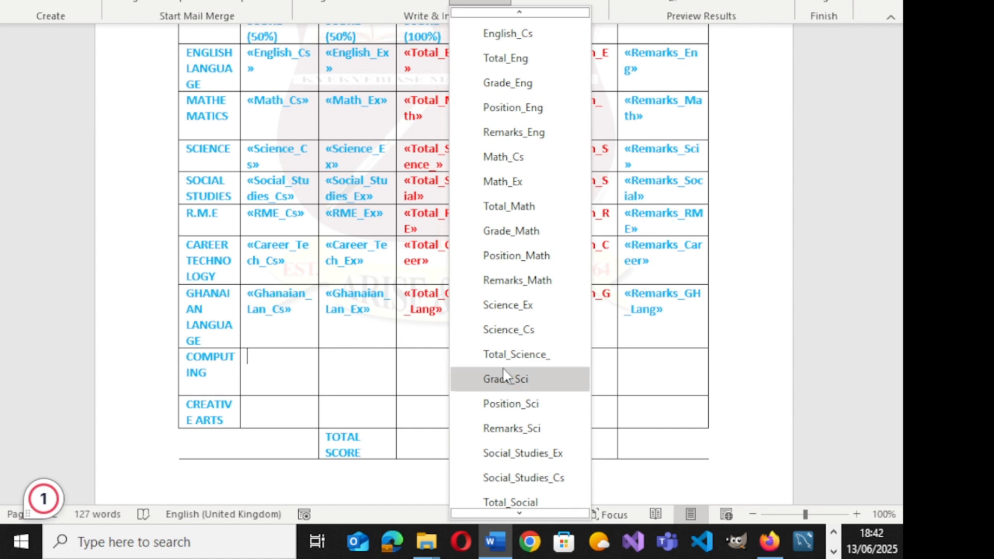
scroll(533, 445, "down", 3)
scroll(535, 457, "down", 3)
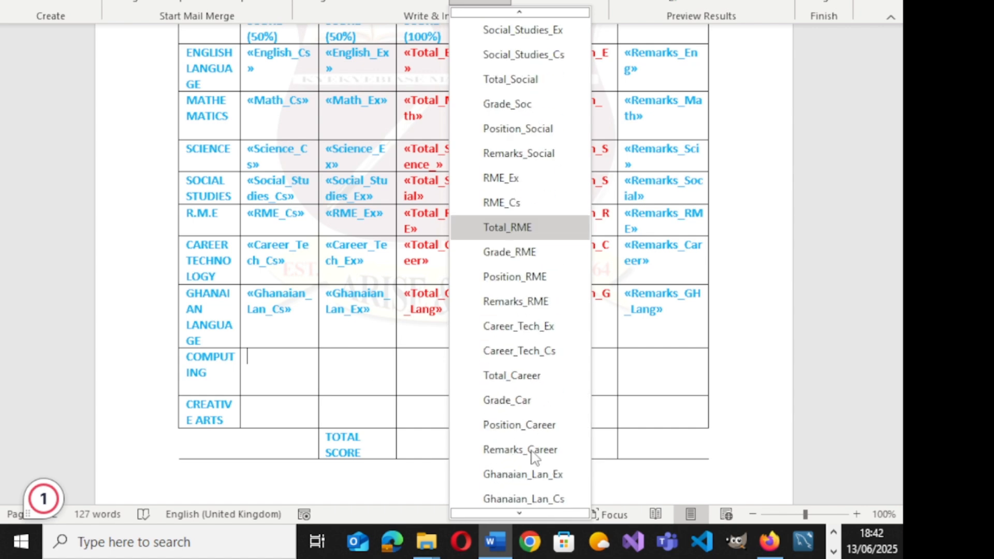
scroll(535, 457, "down", 3)
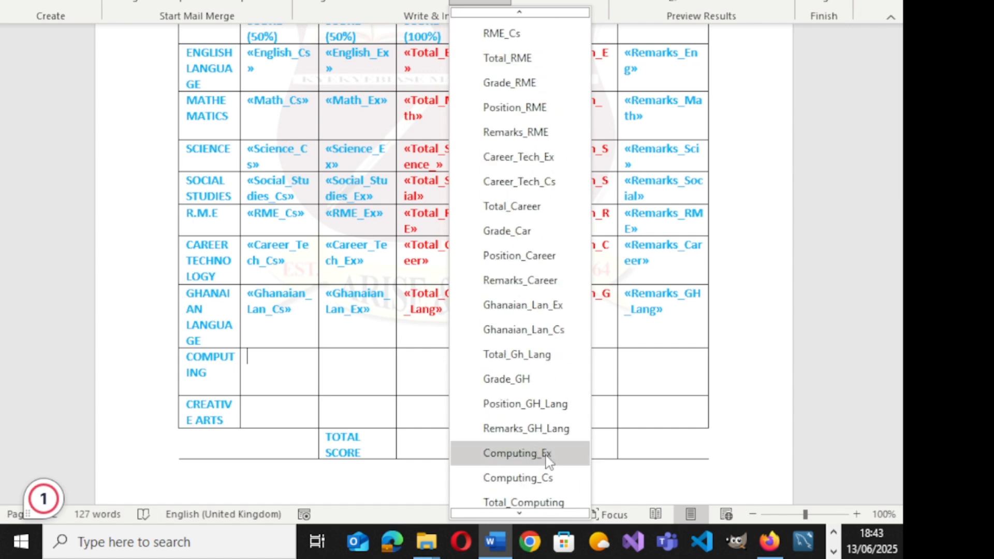
scroll(541, 458, "down", 2)
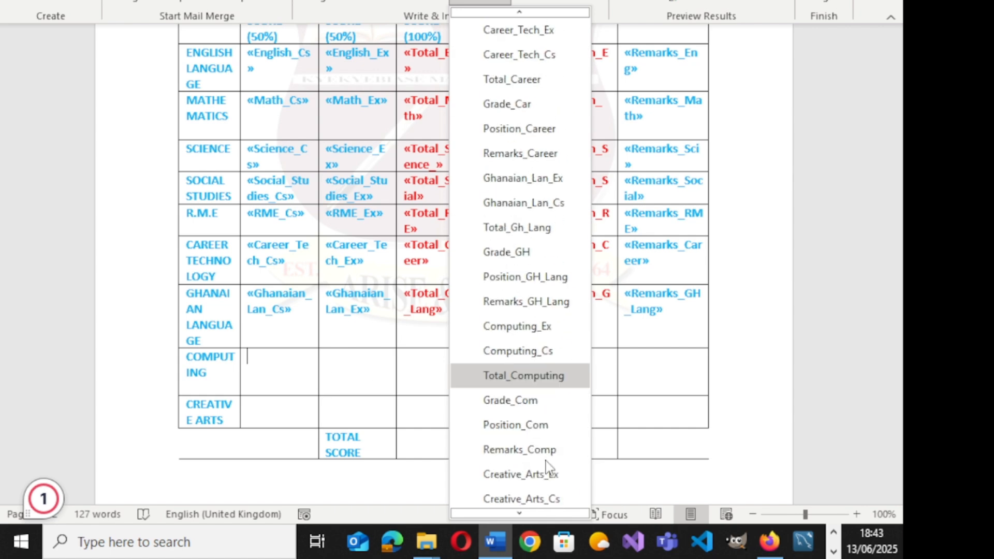
left_click(548, 352)
- Insert the Computing_Ex merge field in the exams score cell of the Computing row
left_click(341, 361)
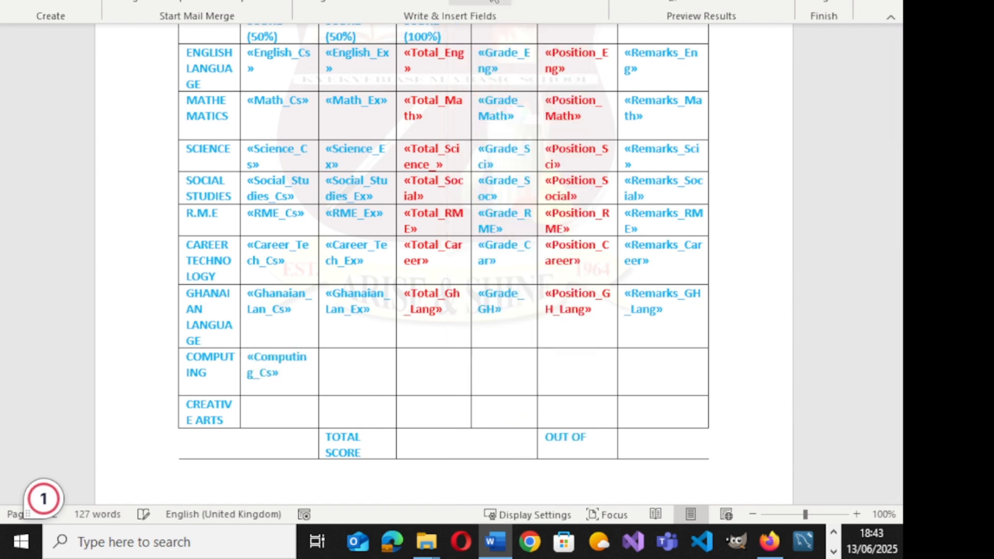
left_click(481, 3)
scroll(535, 437, "down", 3)
scroll(530, 431, "down", 6)
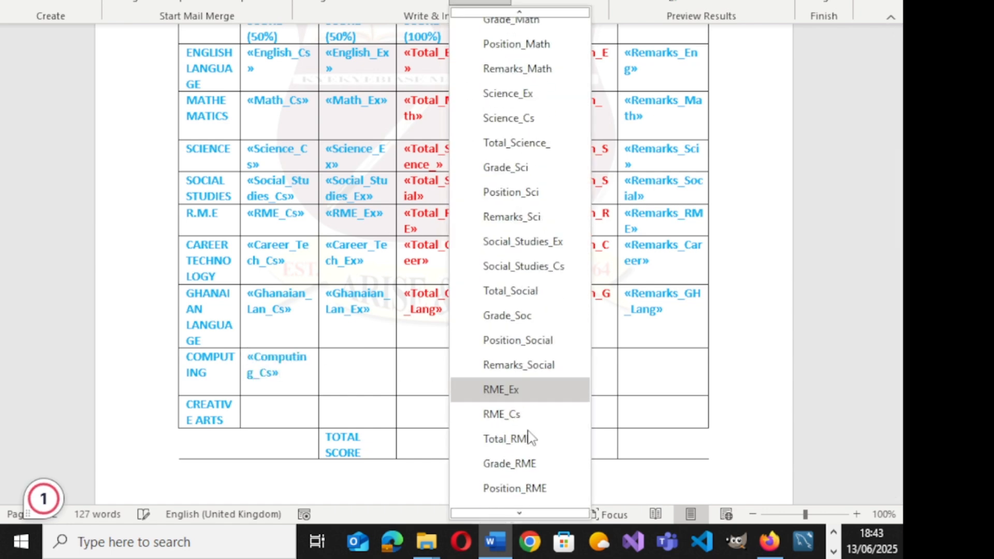
scroll(528, 437, "down", 4)
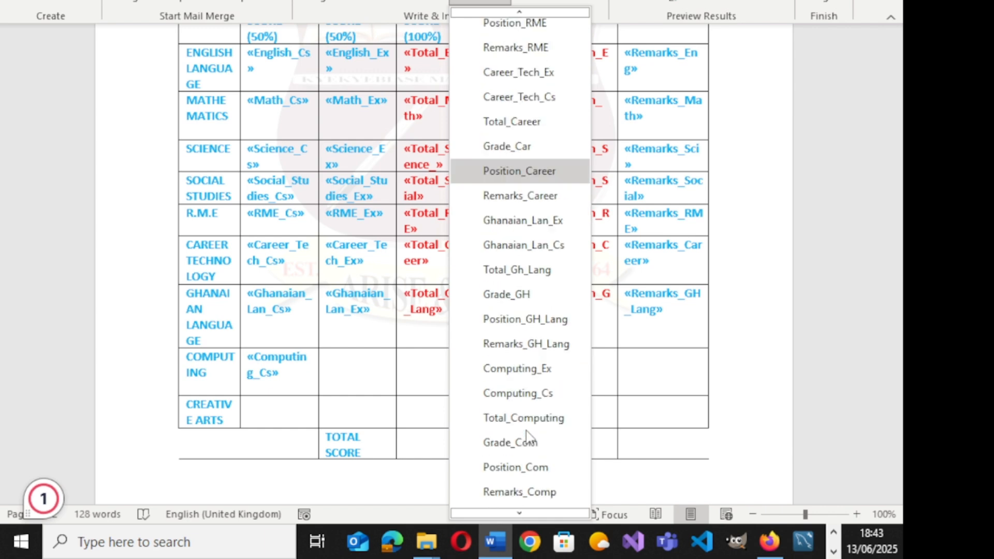
left_click(523, 369)
- Insert the Total_Computing merge field in the total score cell of the Computing row
left_click(421, 369)
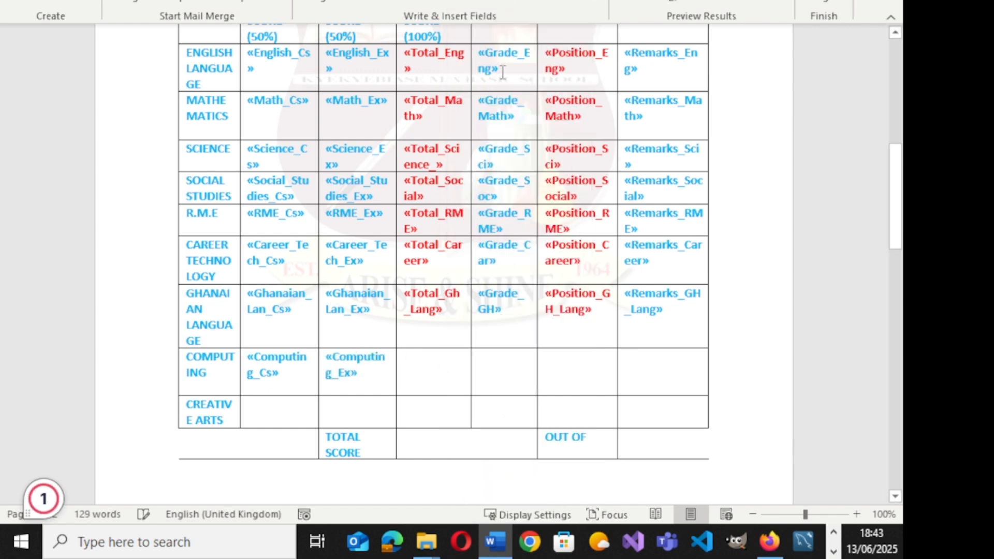
left_click(480, 3)
scroll(519, 461, "down", 5)
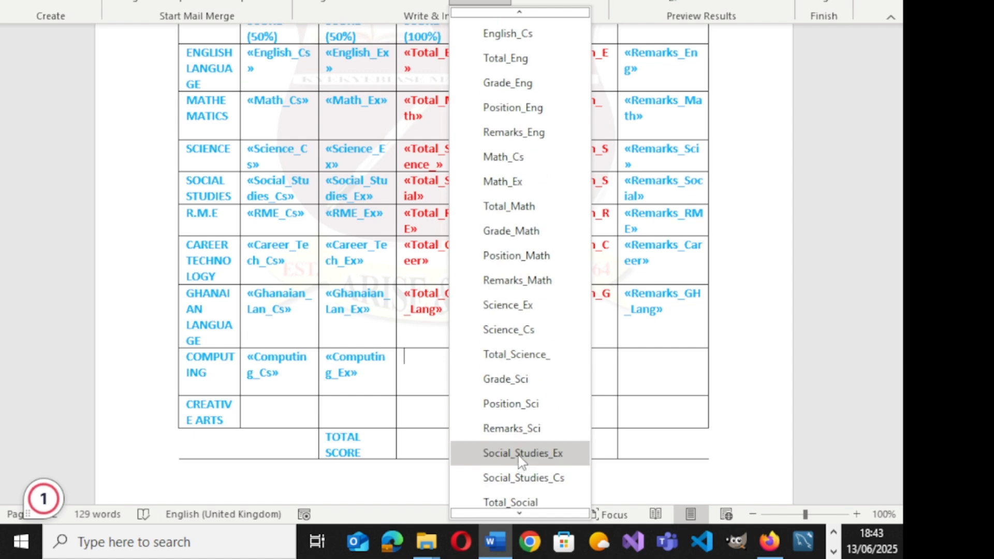
scroll(519, 458, "down", 2)
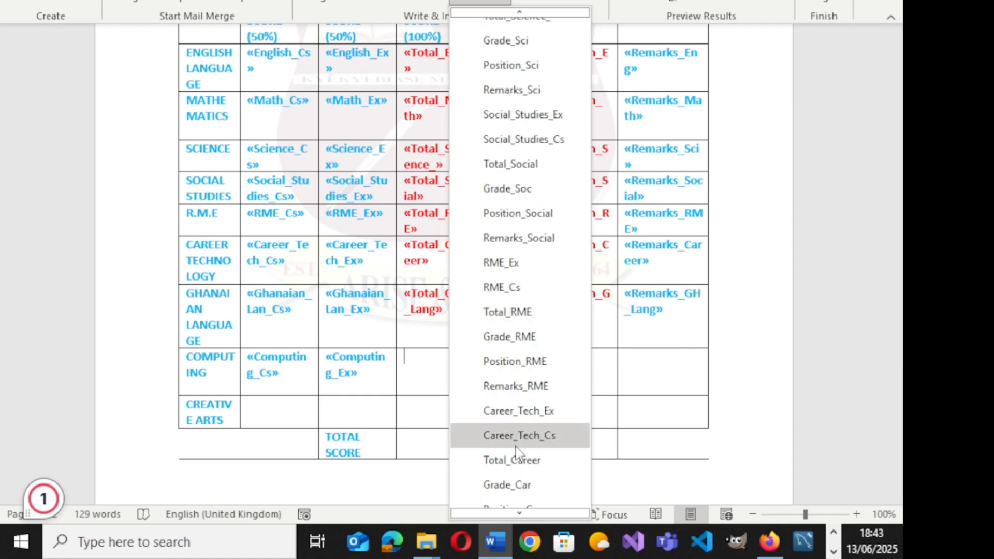
scroll(524, 401, "down", 3)
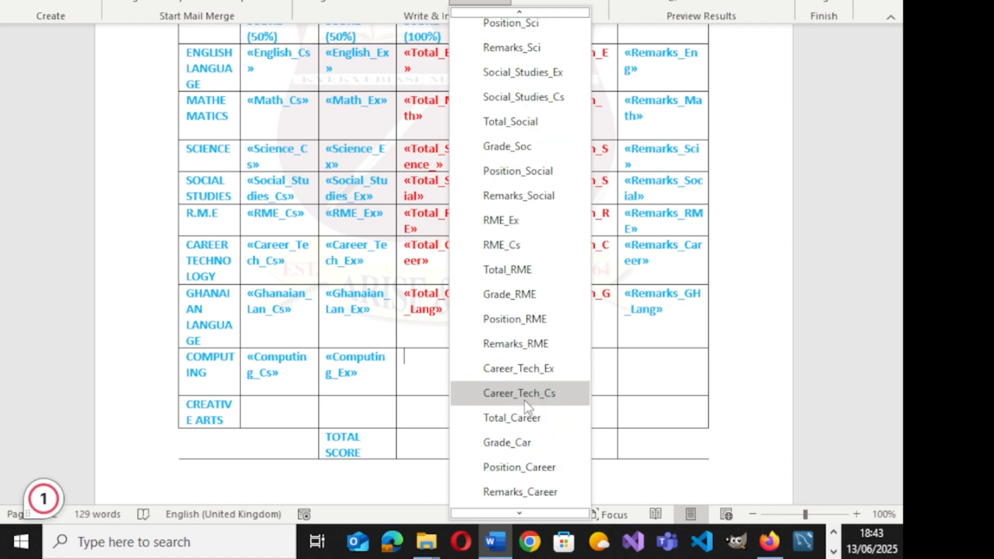
scroll(533, 438, "down", 2)
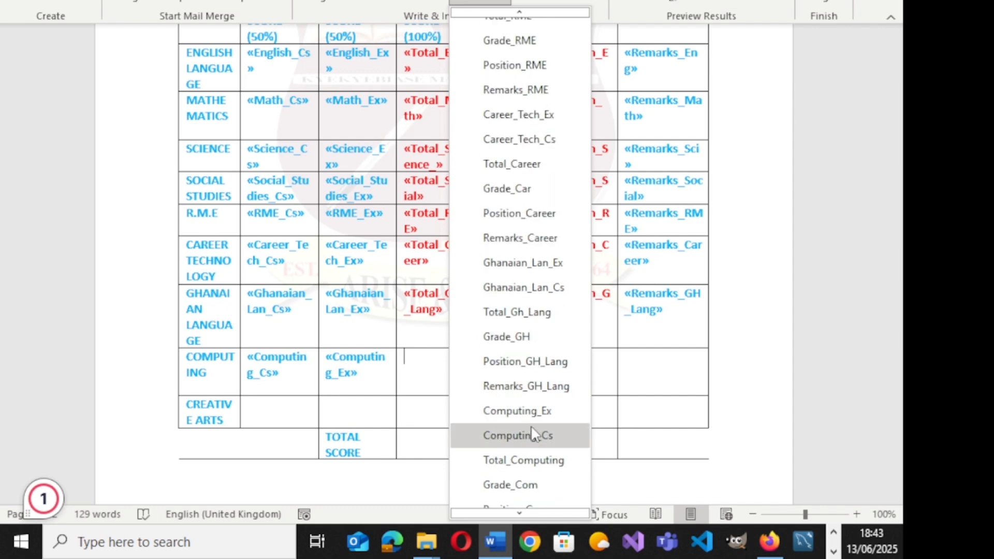
scroll(530, 424, "down", 1)
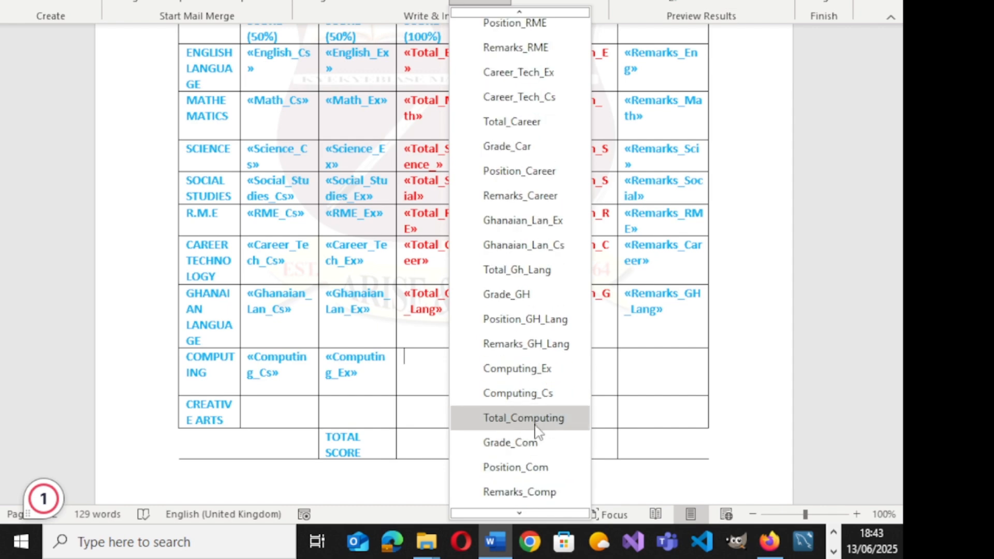
left_click(537, 420)
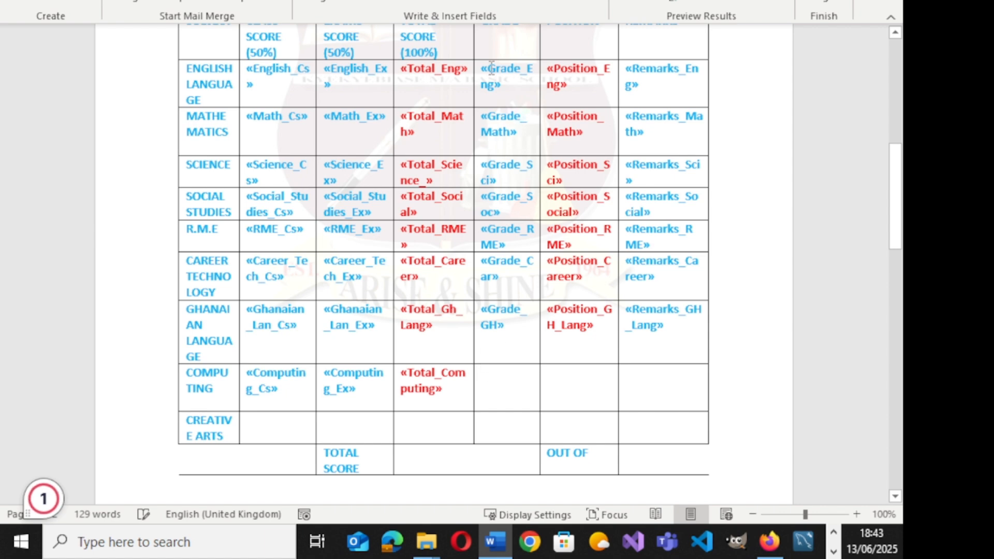
- Insert the Grade_Com merge field in the grade cell of the Computing row
left_click(481, 3)
scroll(513, 409, "down", 8)
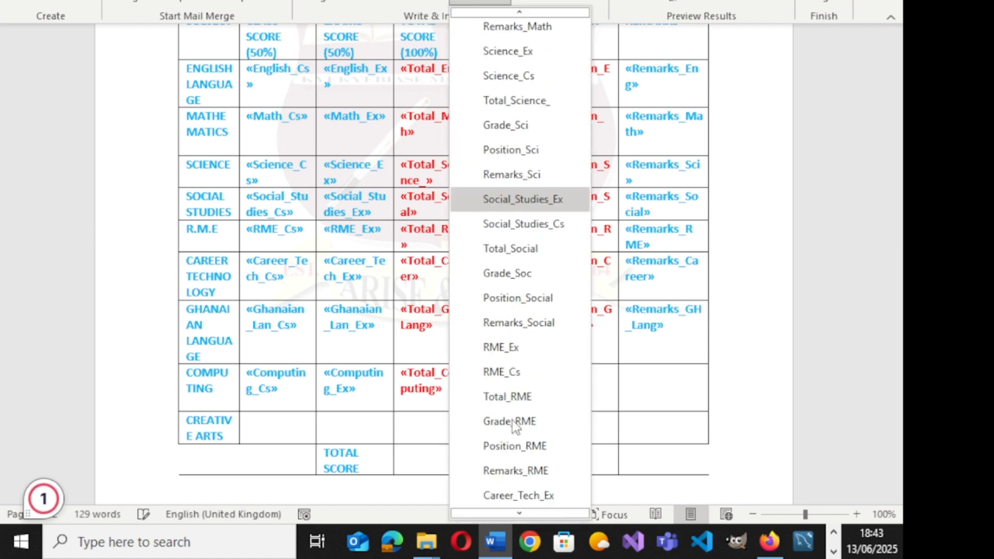
scroll(517, 430, "down", 5)
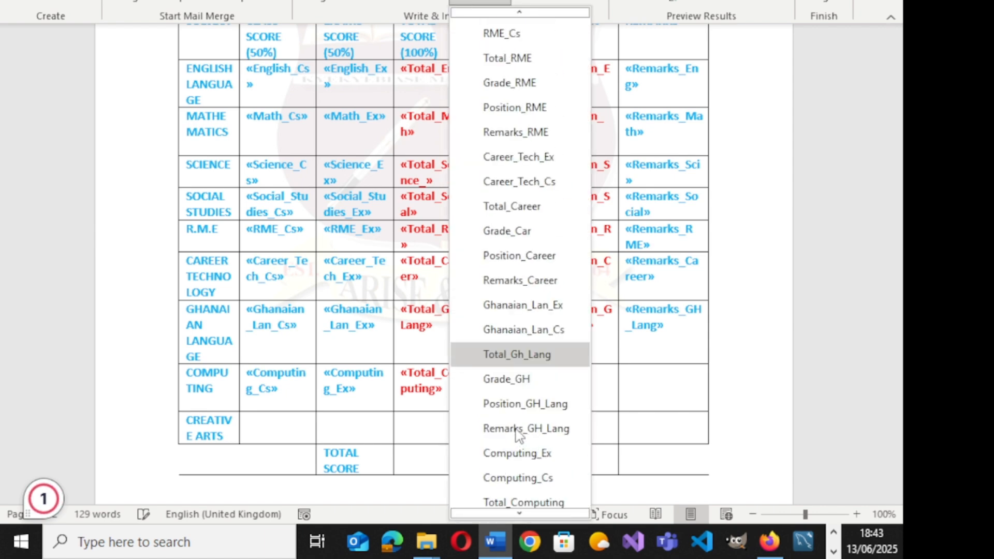
scroll(516, 435, "down", 2)
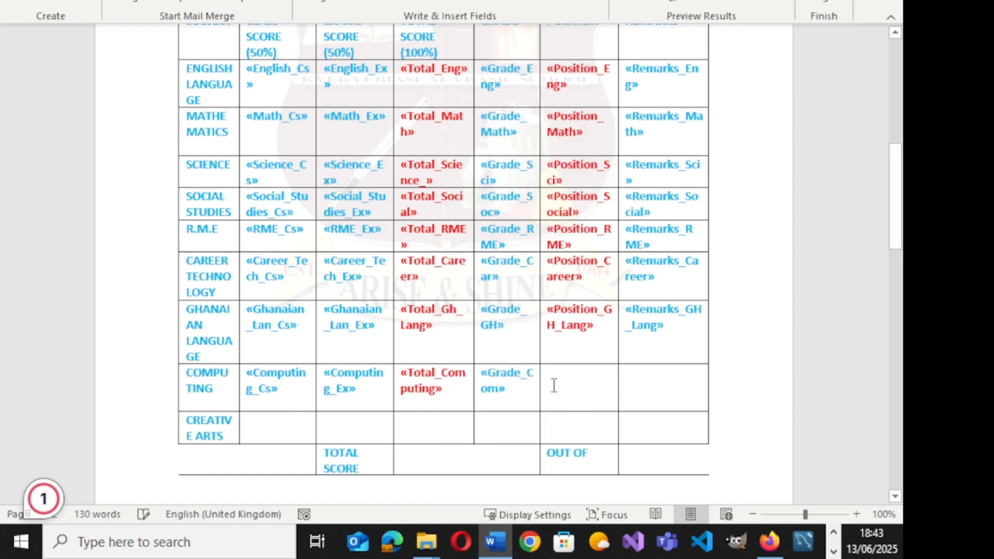
left_click(554, 385)
left_click(480, 2)
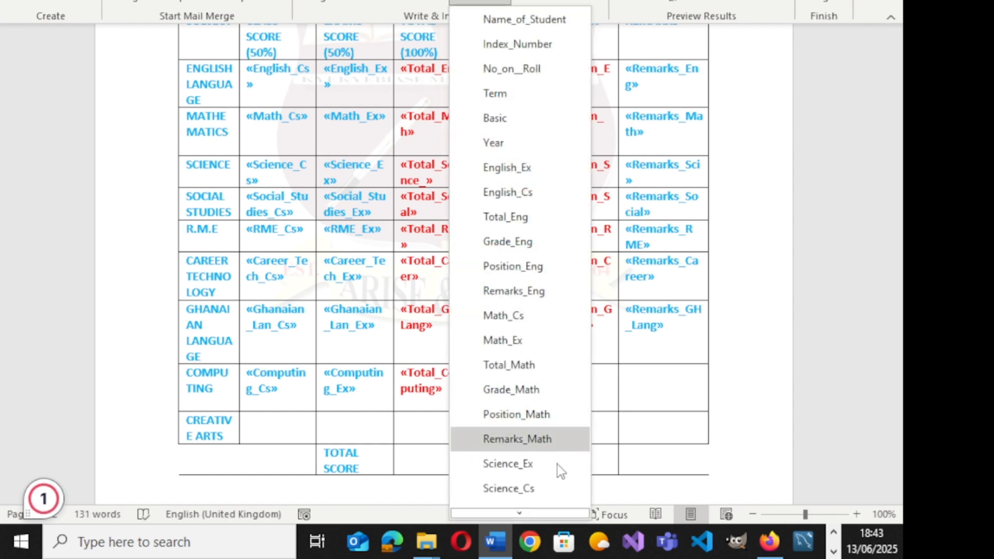
scroll(557, 464, "down", 3)
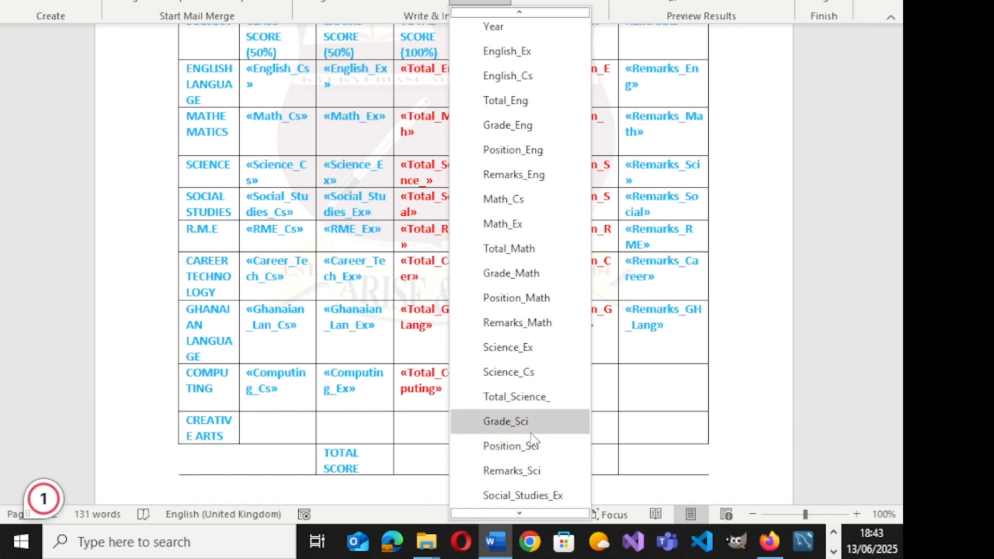
scroll(532, 434, "down", 2)
- Insert the Position_Com merge field in the position cell of the Computing row
left_click(600, 389)
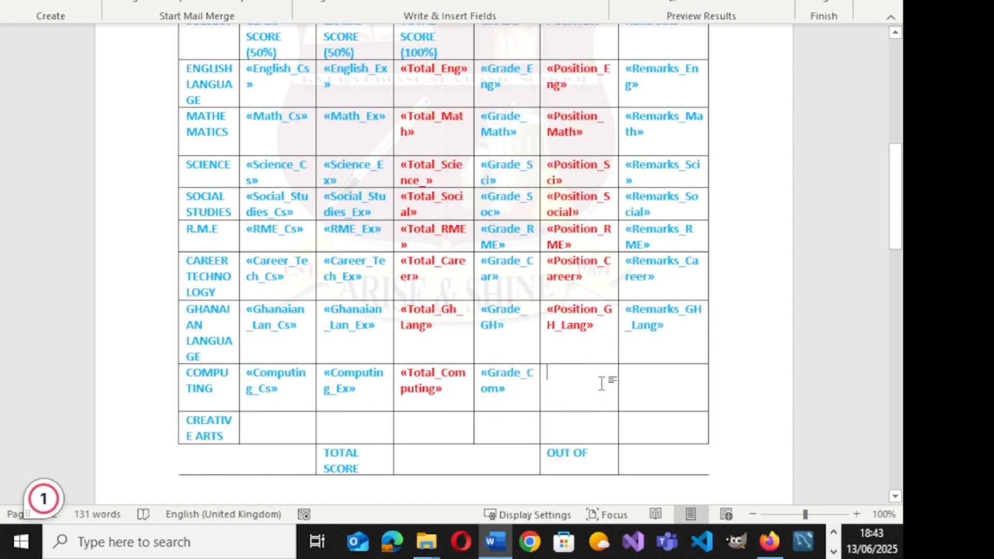
scroll(592, 305, "up", 3)
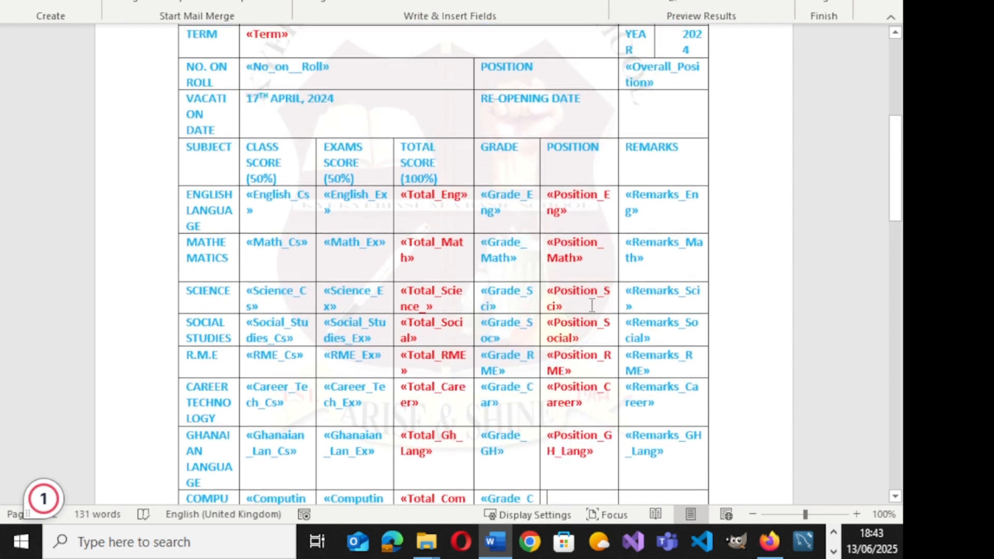
scroll(592, 306, "down", 3)
left_click(497, 2)
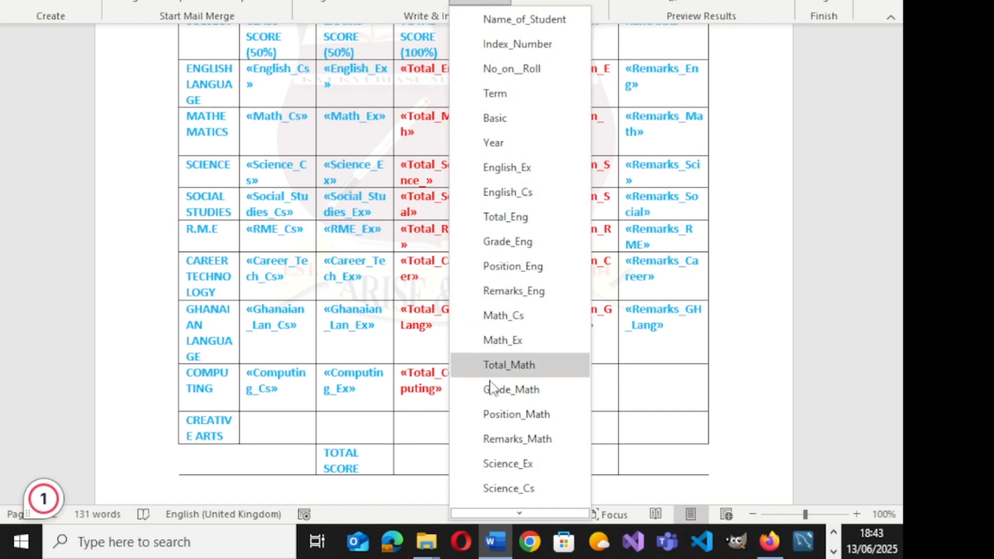
scroll(492, 401, "down", 4)
scroll(496, 402, "down", 5)
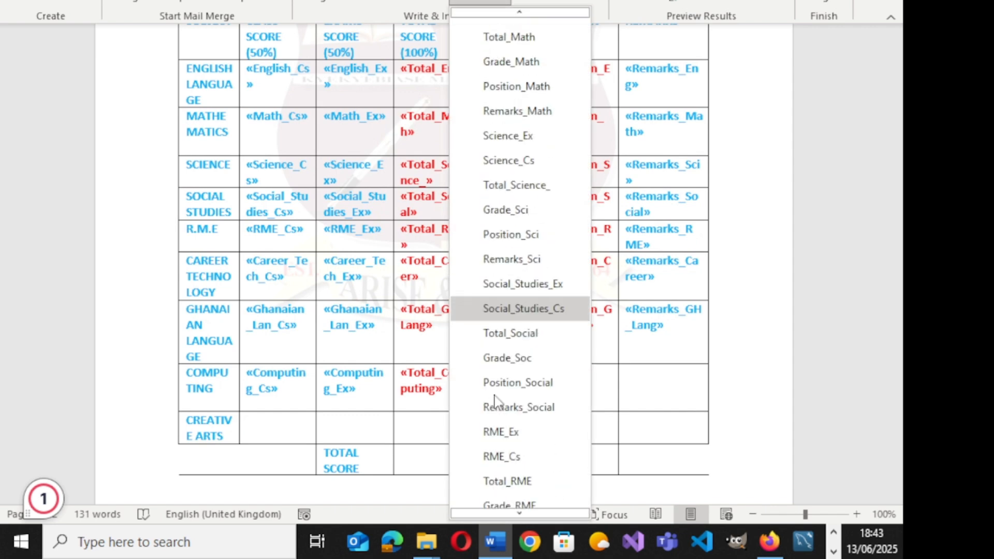
scroll(496, 402, "down", 2)
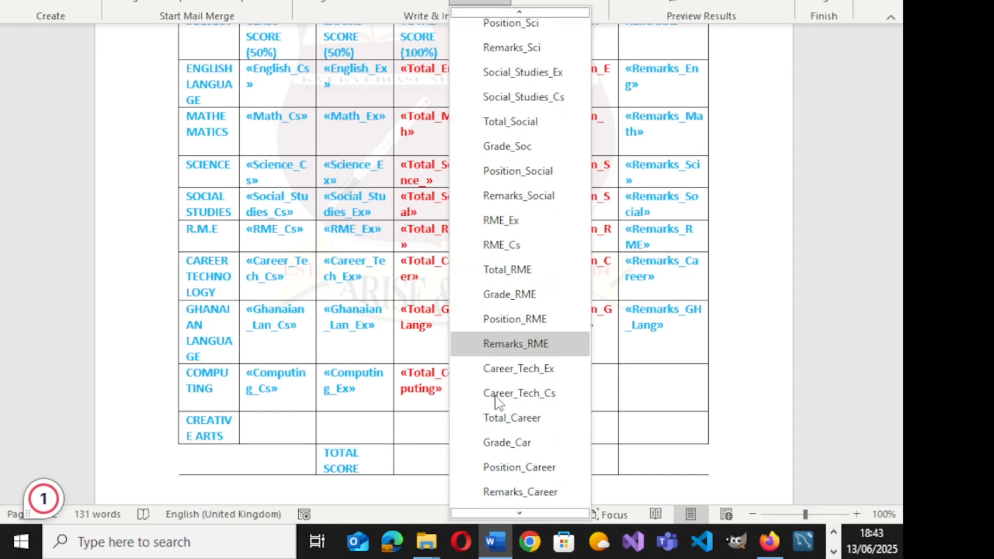
scroll(496, 401, "down", 3)
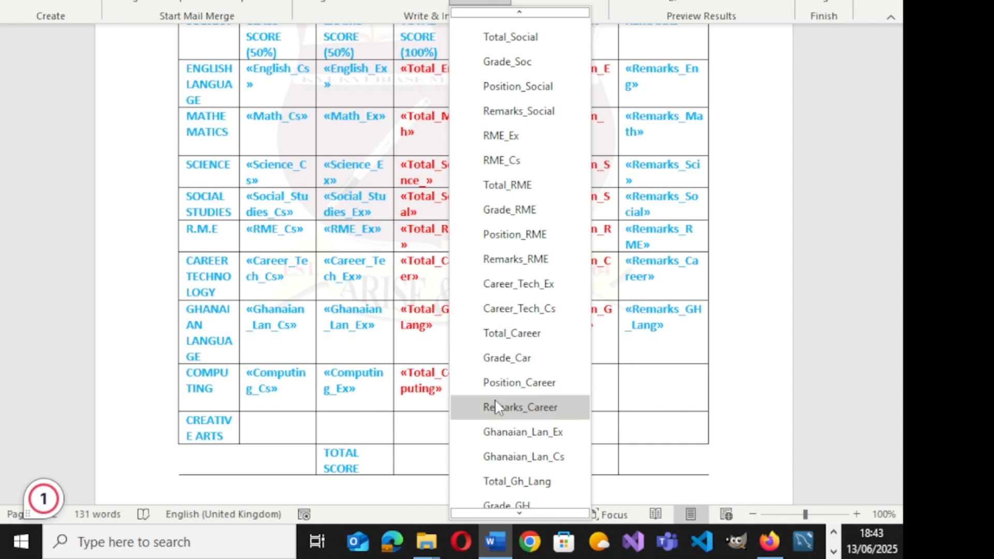
scroll(496, 404, "down", 3)
scroll(505, 474, "down", 1)
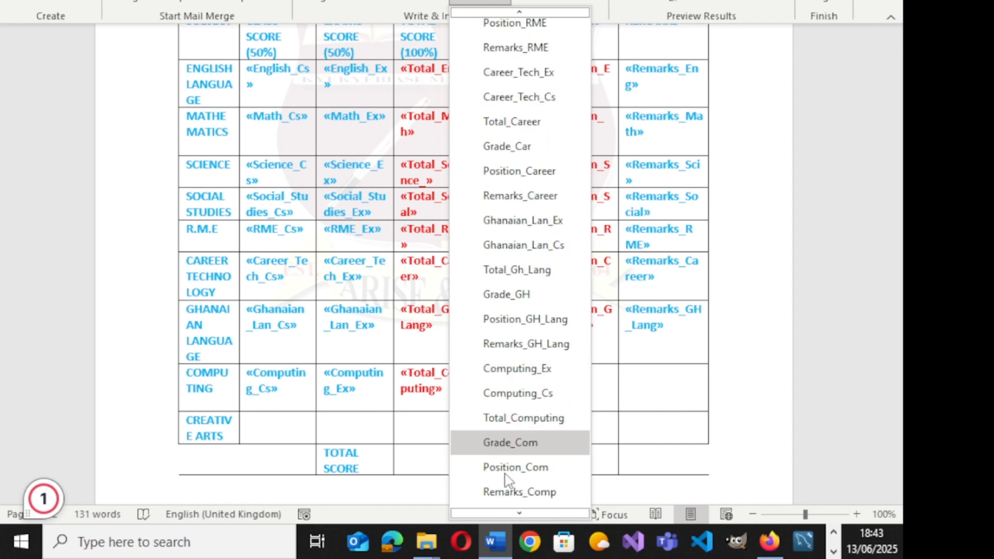
left_click(506, 473)
- Insert the Remarks_Comp merge field in the remarks cell of the Computing row
left_click(650, 396)
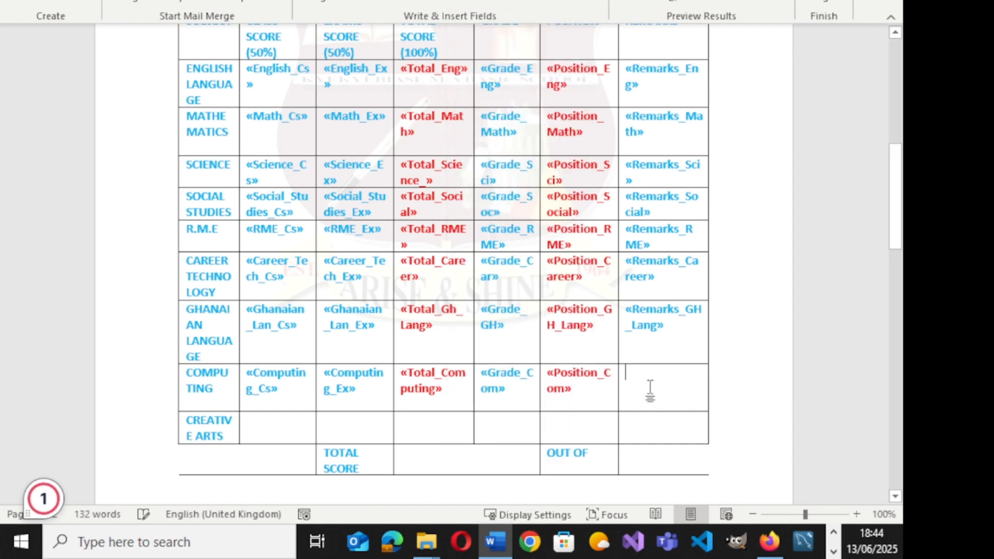
left_click(476, 4)
scroll(512, 455, "down", 18)
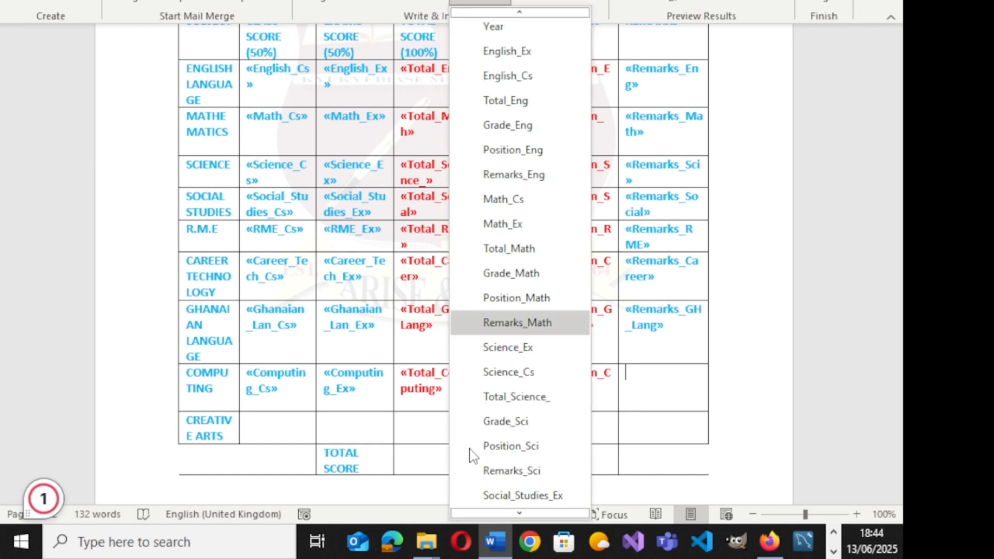
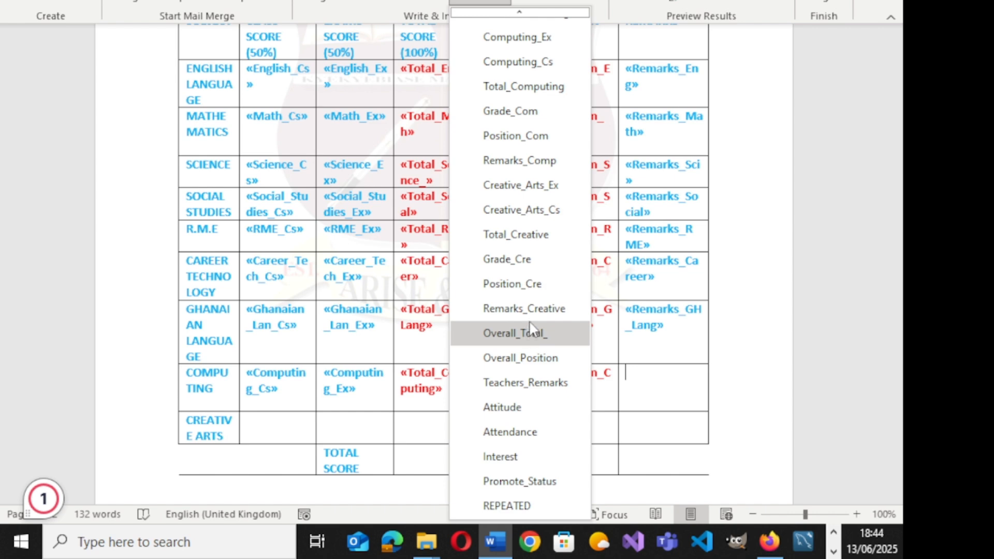
scroll(636, 309, "up", 4)
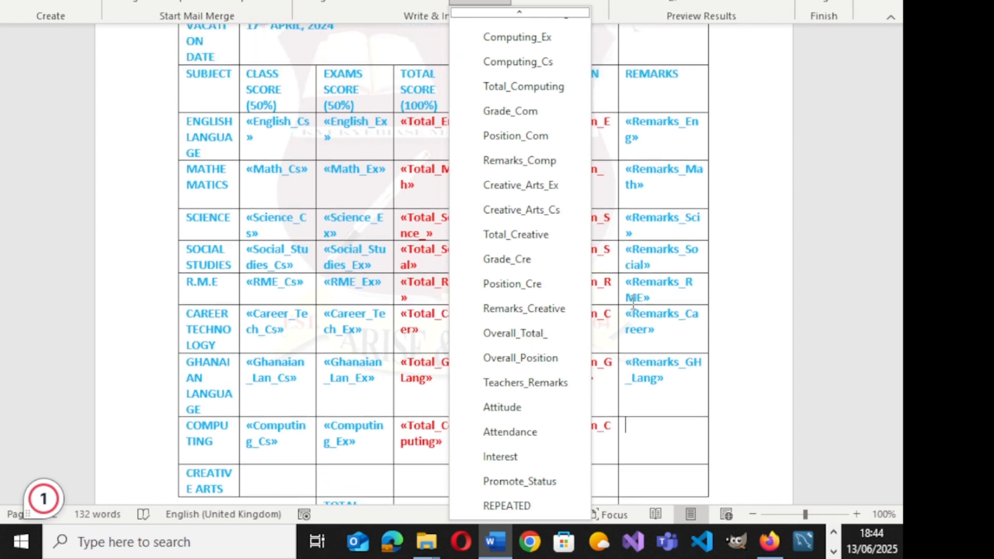
scroll(630, 311, "down", 5)
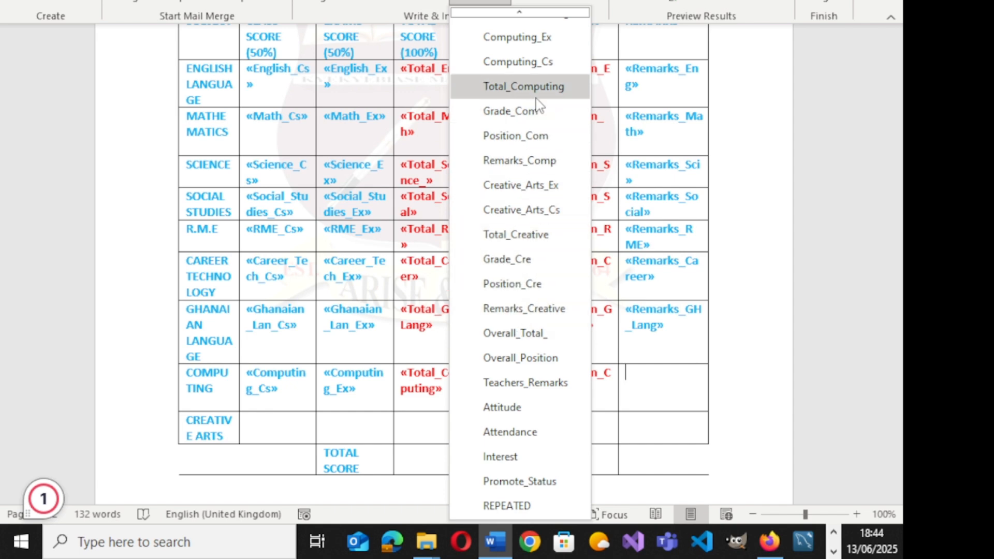
left_click(533, 158)
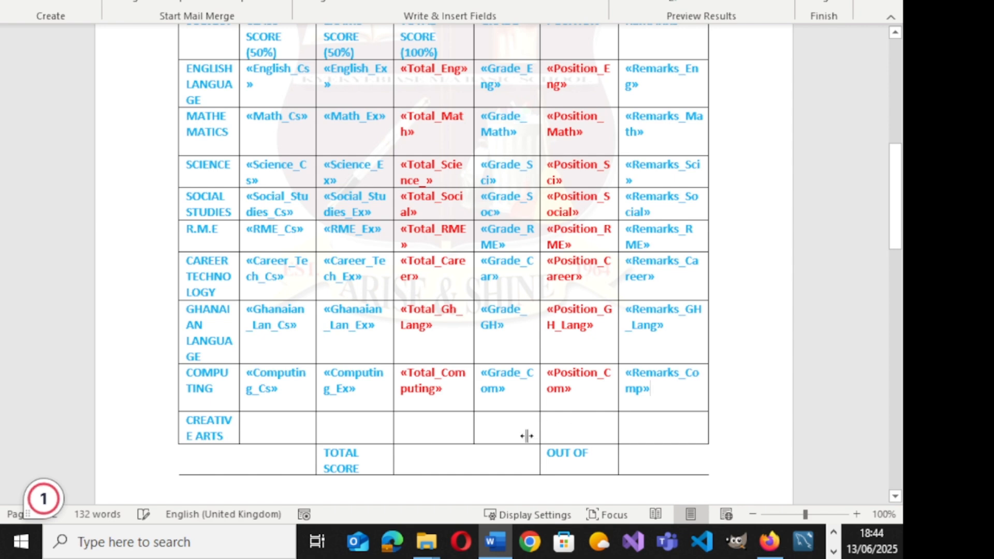
- Insert the Creative_Arts_Cs merge field in the class score cell of the Creative Arts row
left_click(277, 421)
scroll(341, 355, "down", 1)
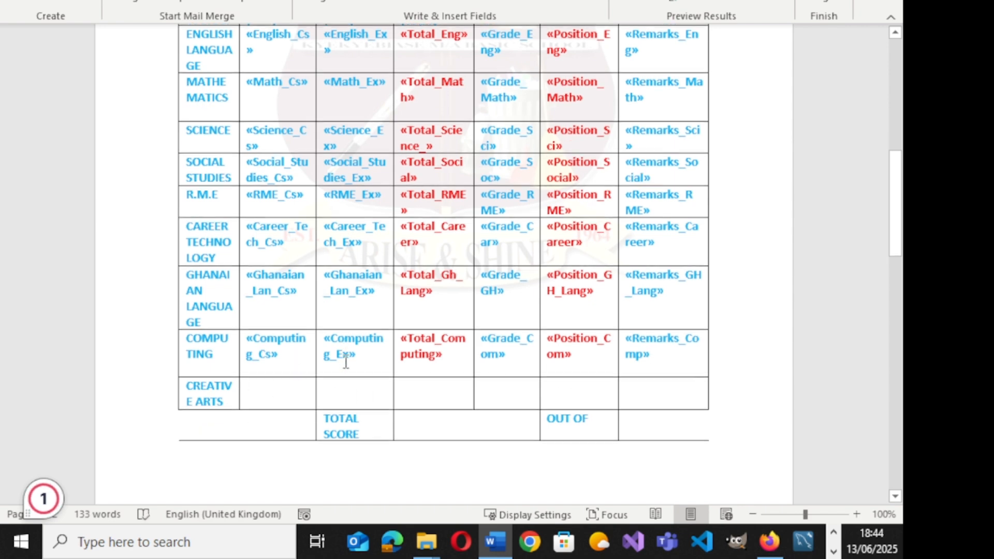
left_click(480, 3)
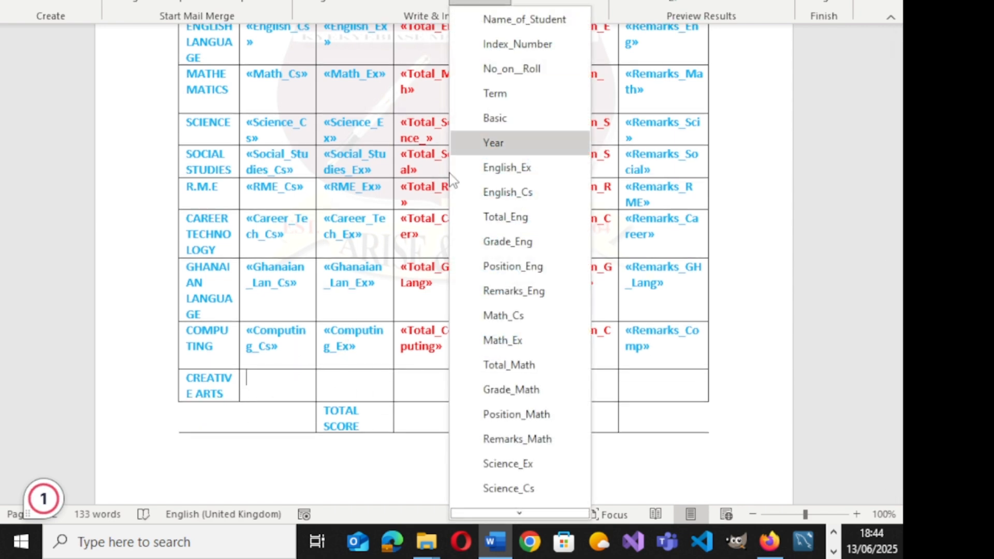
scroll(520, 439, "down", 8)
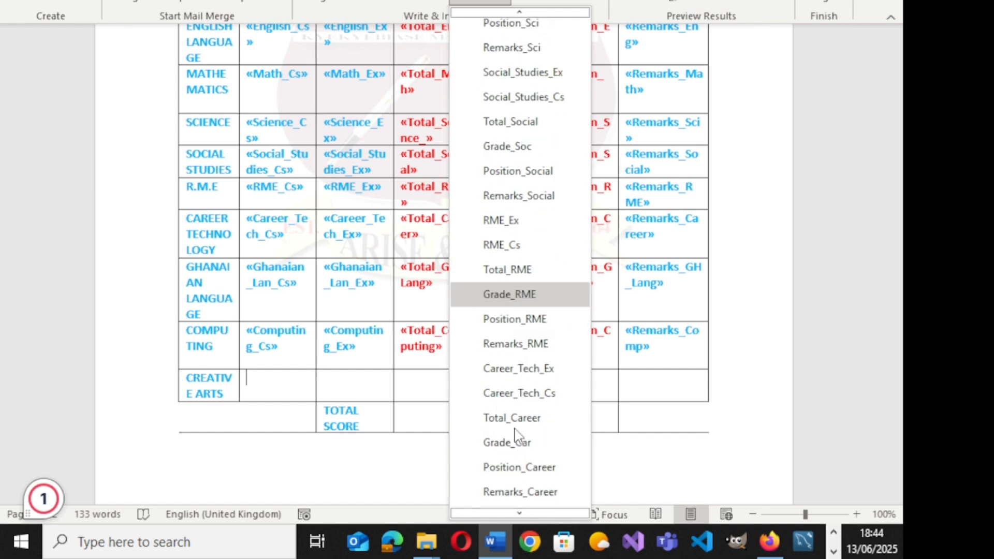
scroll(518, 435, "down", 6)
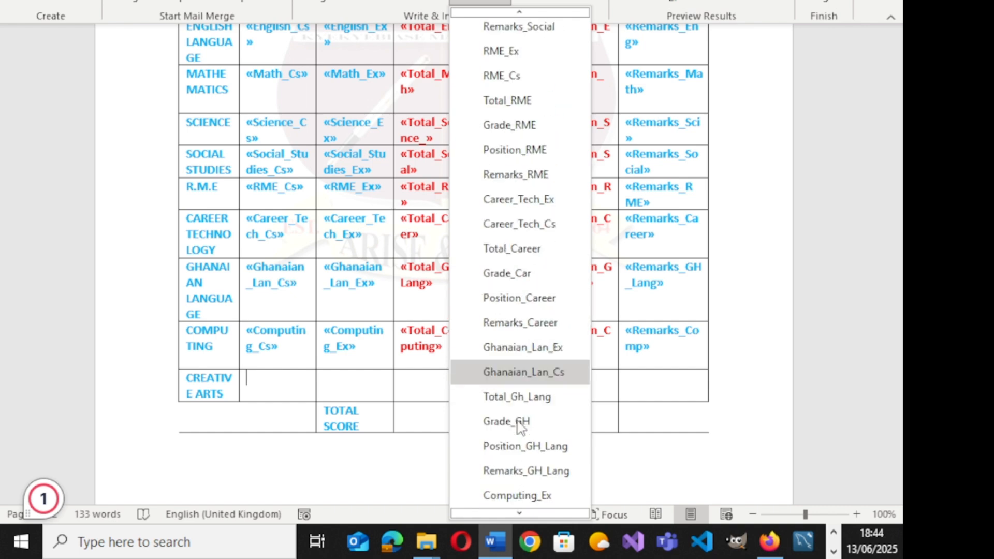
scroll(520, 420, "down", 3)
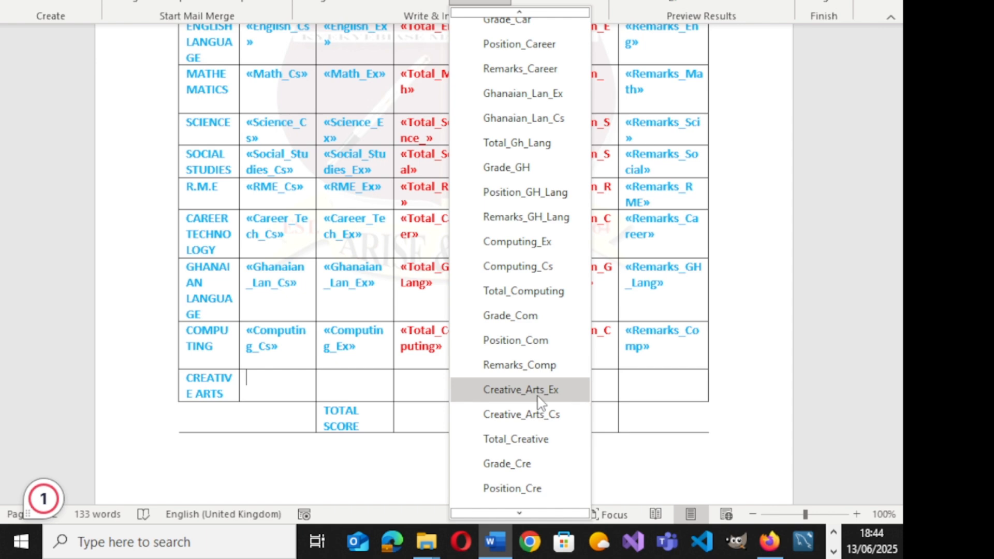
left_click(543, 413)
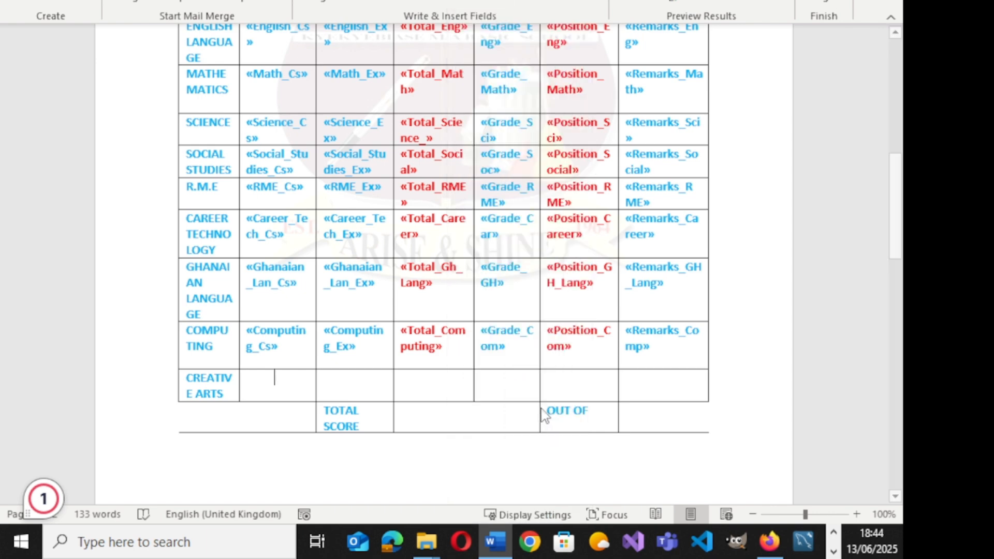
- Insert the Creative_Arts_Ex merge field in the exams score cell of the Creative Arts row
left_click(345, 383)
left_click(498, 2)
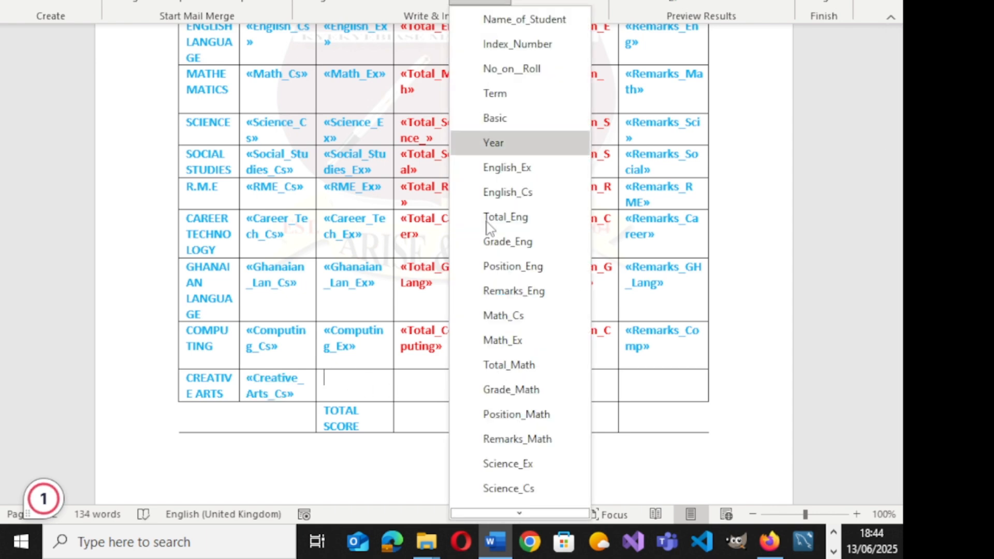
scroll(509, 428, "down", 13)
scroll(510, 428, "down", 3)
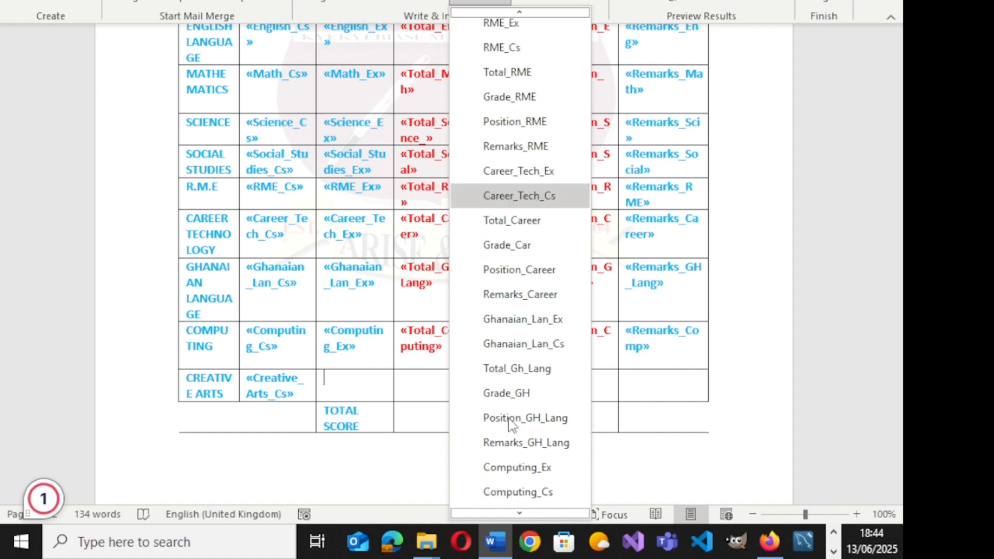
scroll(504, 357, "down", 2)
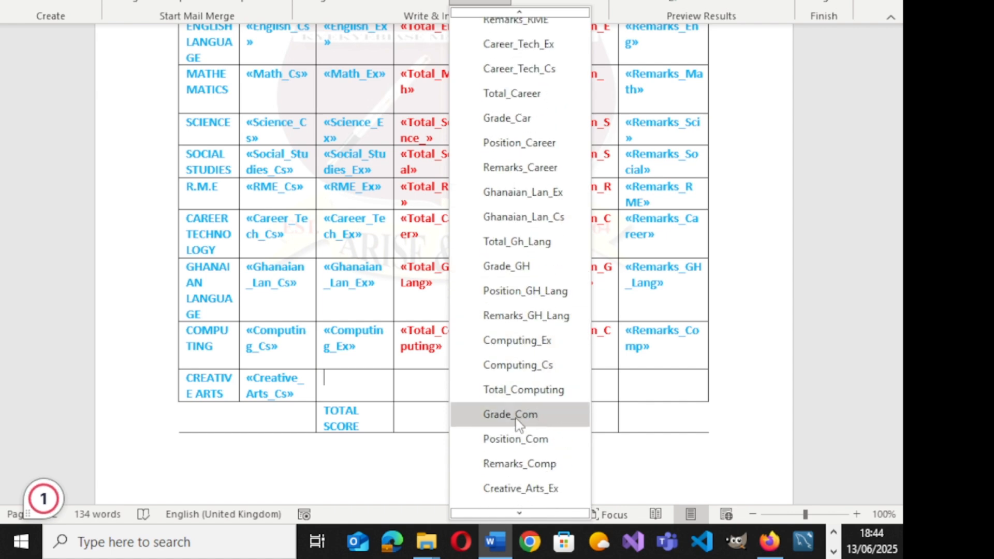
scroll(510, 414, "down", 2)
left_click(517, 489)
- Insert the Total_Creative merge field in the total score cell of the Creative Arts row
left_click(414, 381)
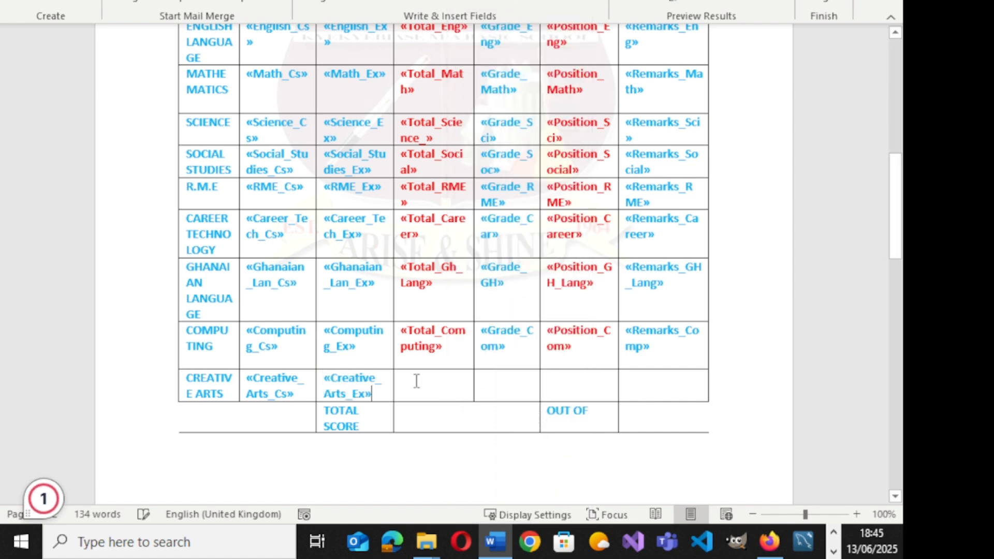
left_click(495, 1)
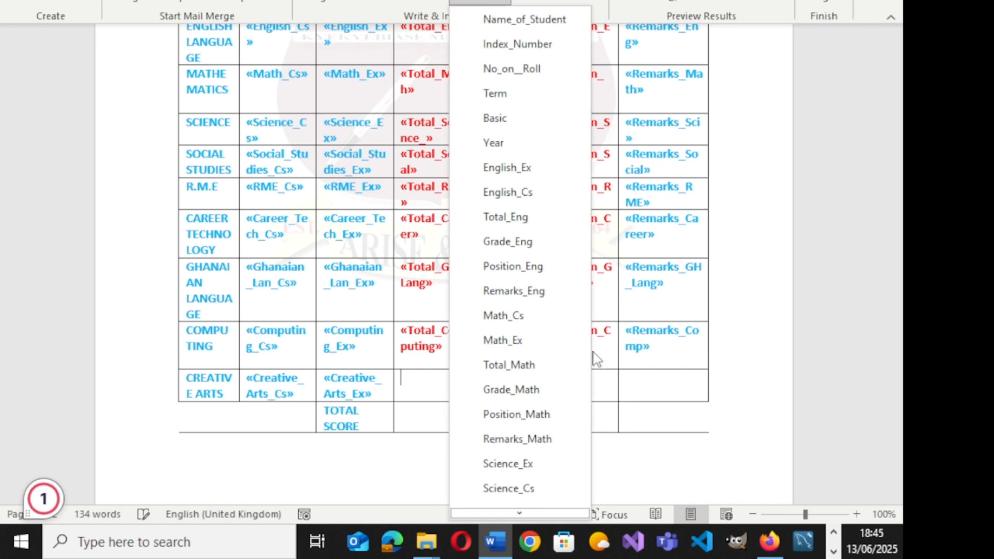
scroll(545, 406, "down", 3)
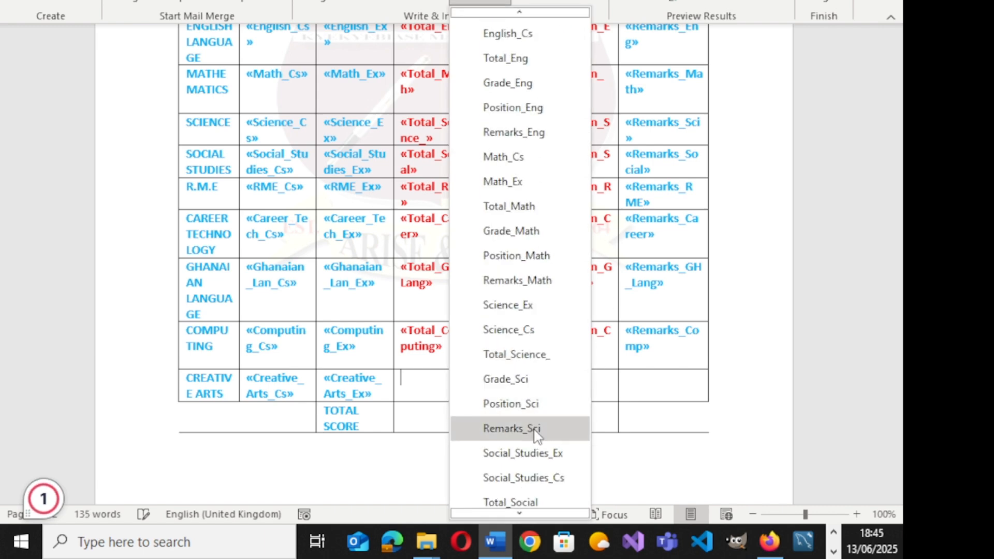
scroll(533, 419, "down", 10)
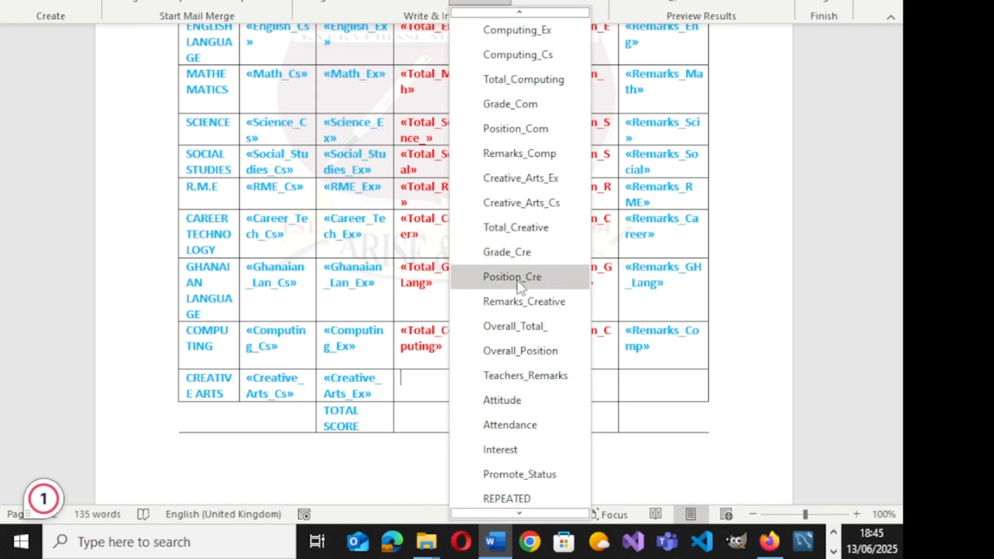
left_click(523, 237)
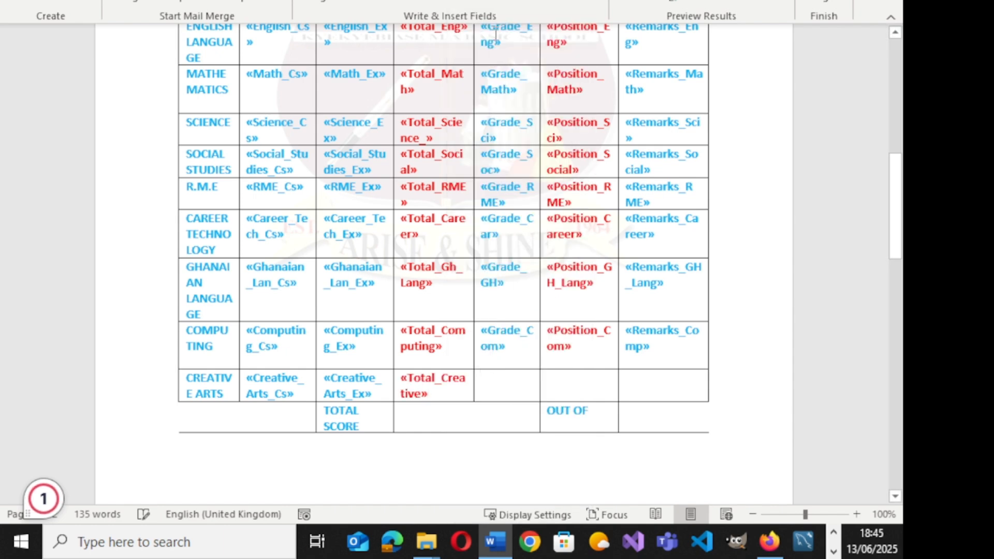
- Insert the Grade_Cre merge field in the grade cell of the Creative Arts row
left_click(480, 13)
scroll(495, 295, "down", 4)
scroll(496, 329, "down", 12)
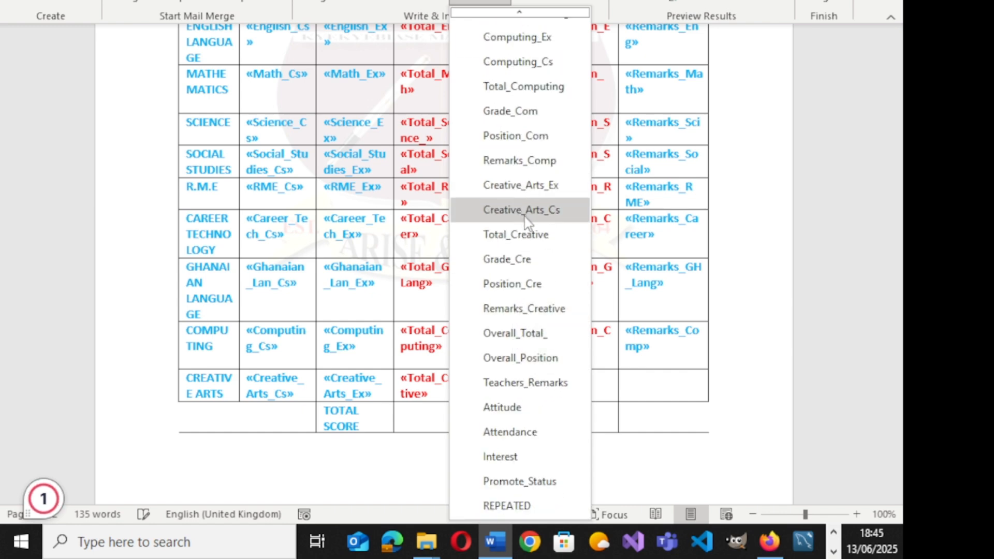
left_click(518, 259)
- Insert the Position_Cre merge field in the position cell of the Creative Arts row
left_click(597, 385)
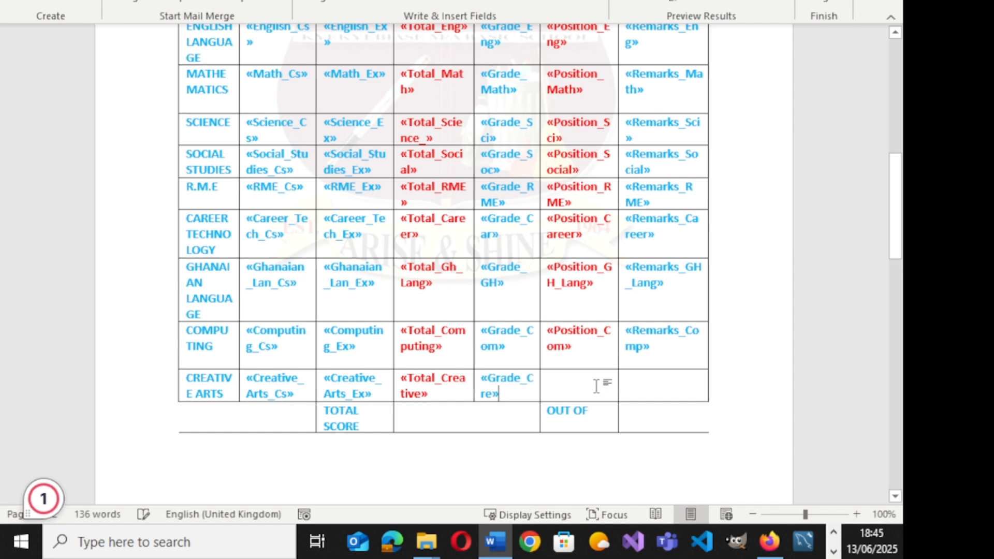
left_click(497, 4)
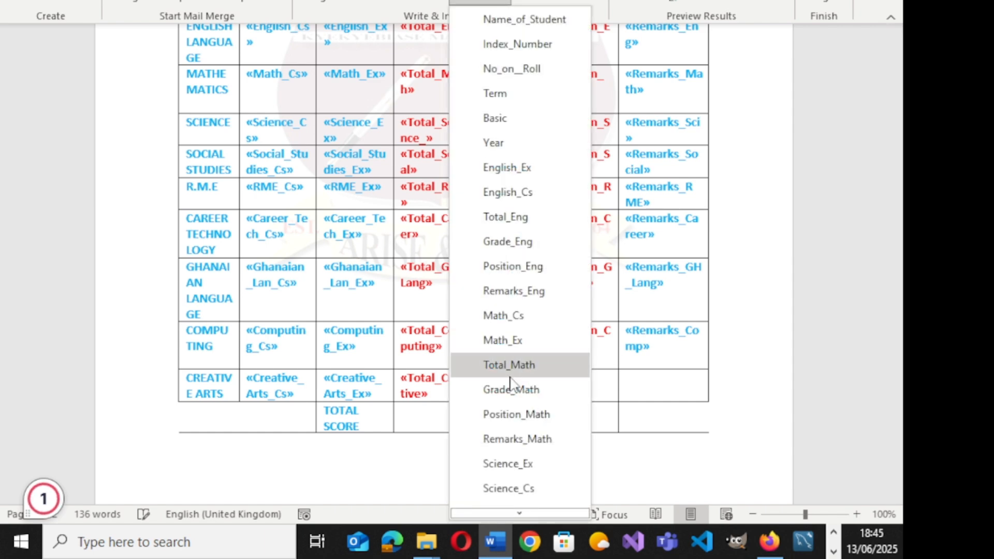
scroll(515, 383, "down", 3)
scroll(515, 396, "down", 12)
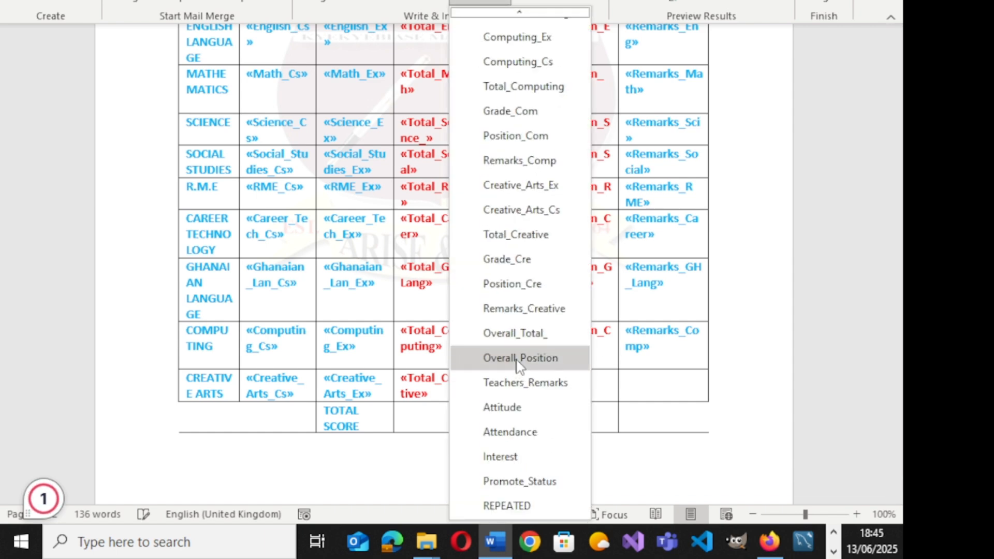
left_click(518, 284)
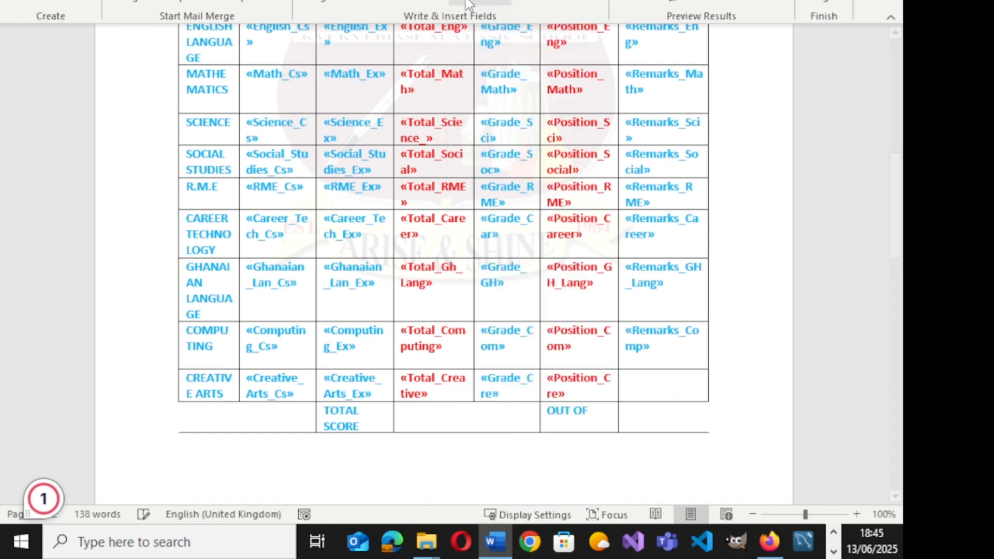
- Insert the Remarks_Creative merge field in the remarks cell of the Creative Arts row
left_click(480, 6)
scroll(494, 347, "down", 7)
scroll(495, 352, "down", 9)
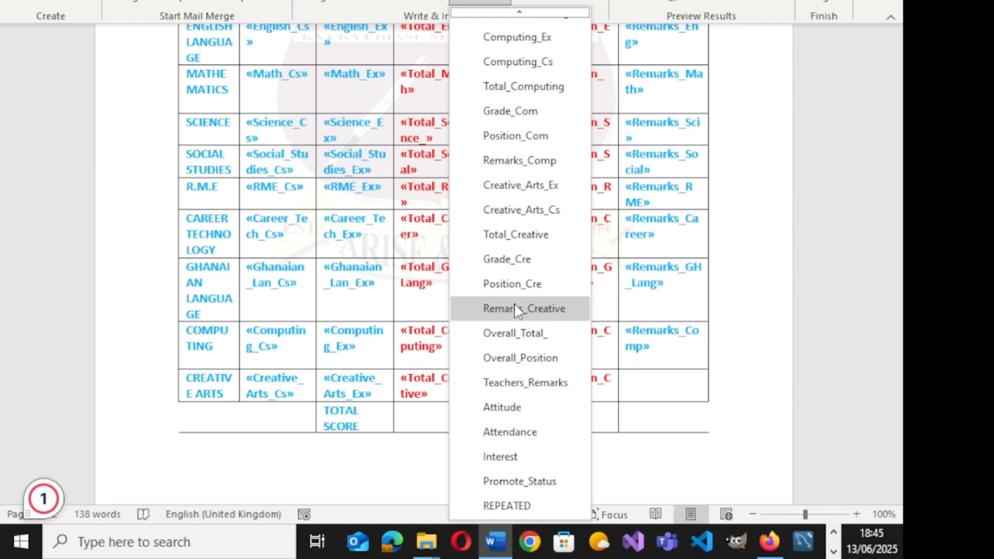
left_click(514, 309)
- Insert the Overall_Total_ merge field in the empty cell beside TOTAL SCORE
scroll(419, 427, "down", 3)
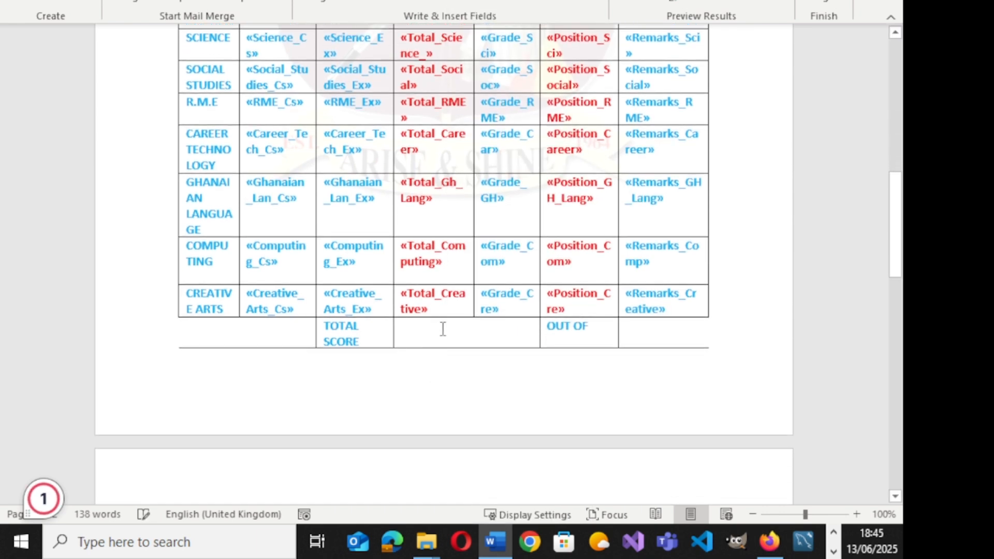
left_click(443, 329)
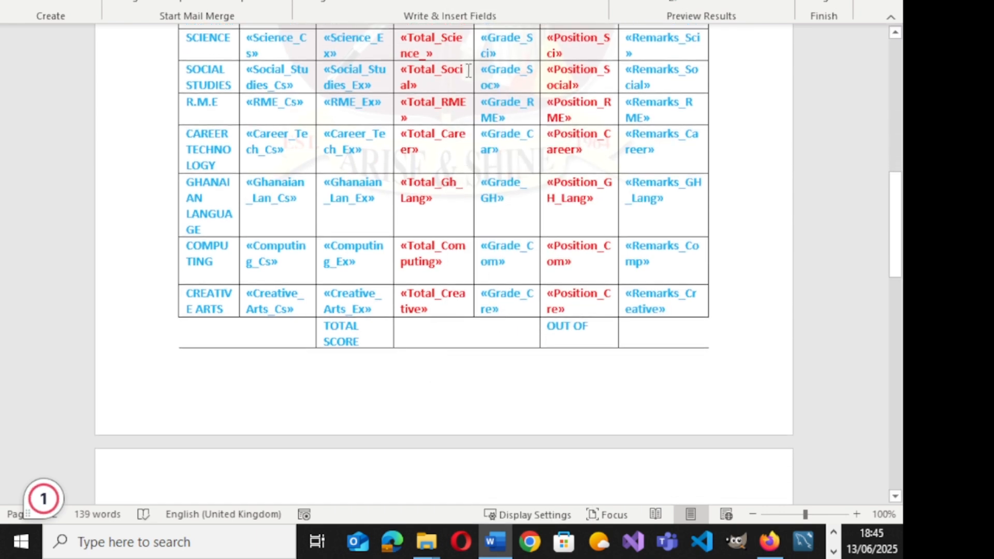
left_click(480, 4)
scroll(485, 300, "down", 6)
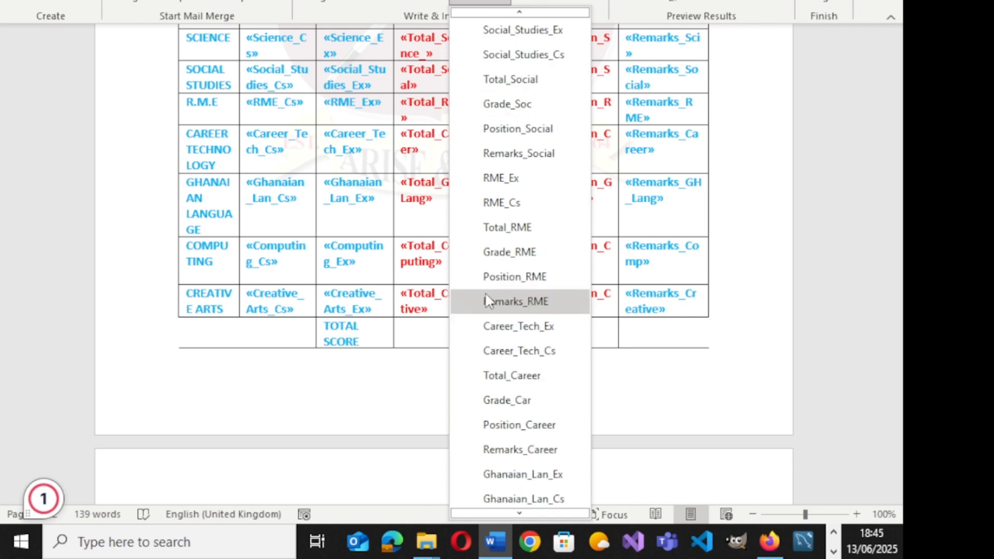
scroll(486, 295, "down", 8)
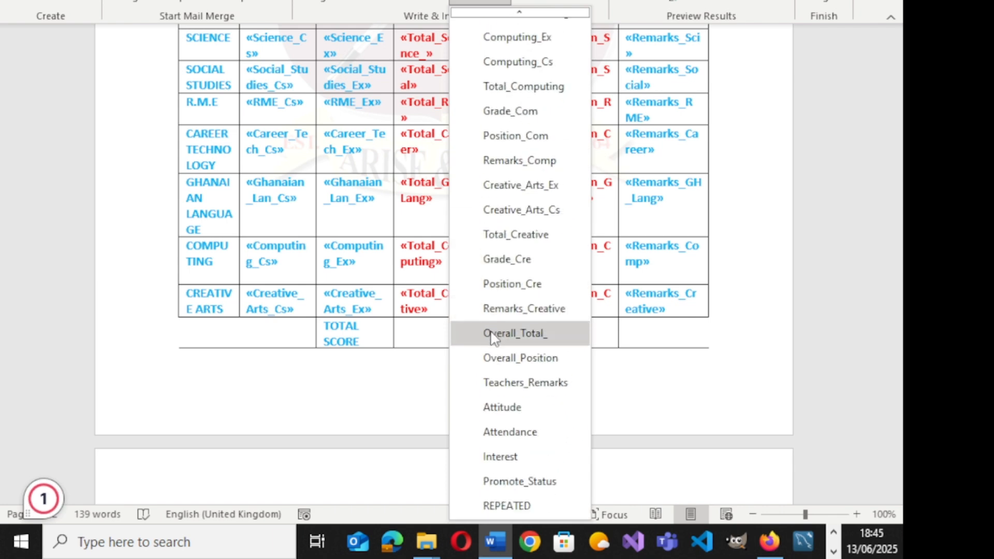
left_click(512, 337)
- Preview the merge results and examine how the scores and remarks display throughout the report card
scroll(507, 341, "down", 4)
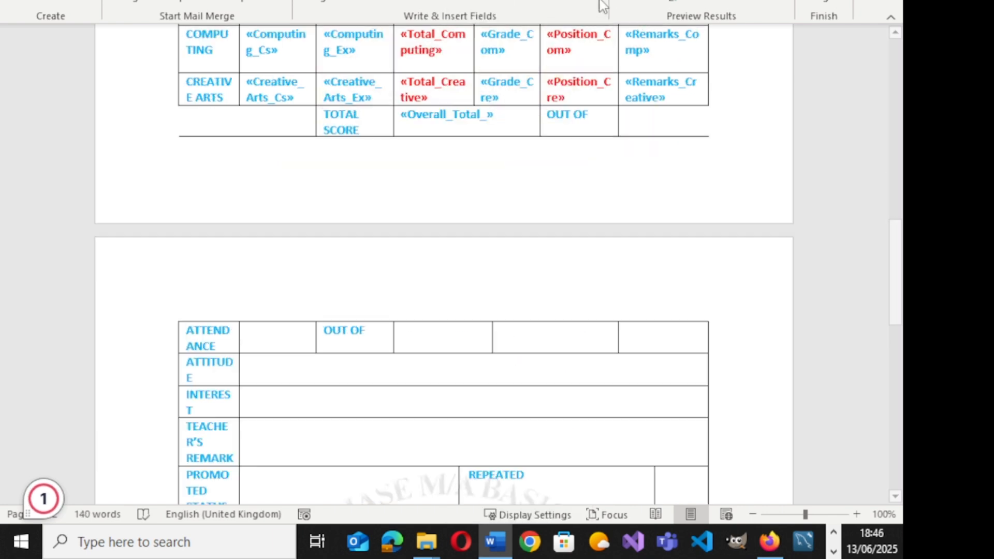
left_click(642, 2)
scroll(469, 147, "down", 1)
scroll(566, 224, "up", 10)
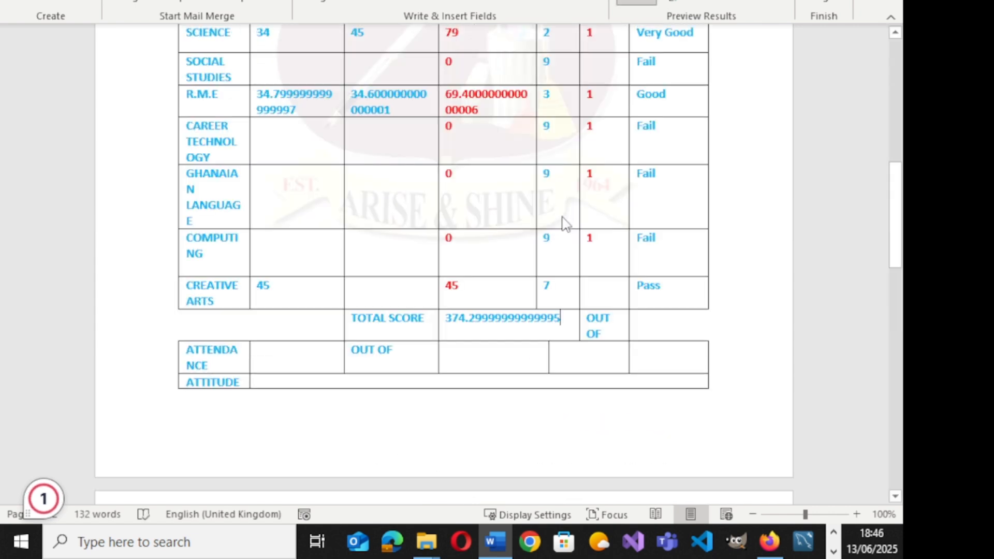
scroll(566, 224, "down", 1)
scroll(562, 249, "down", 3)
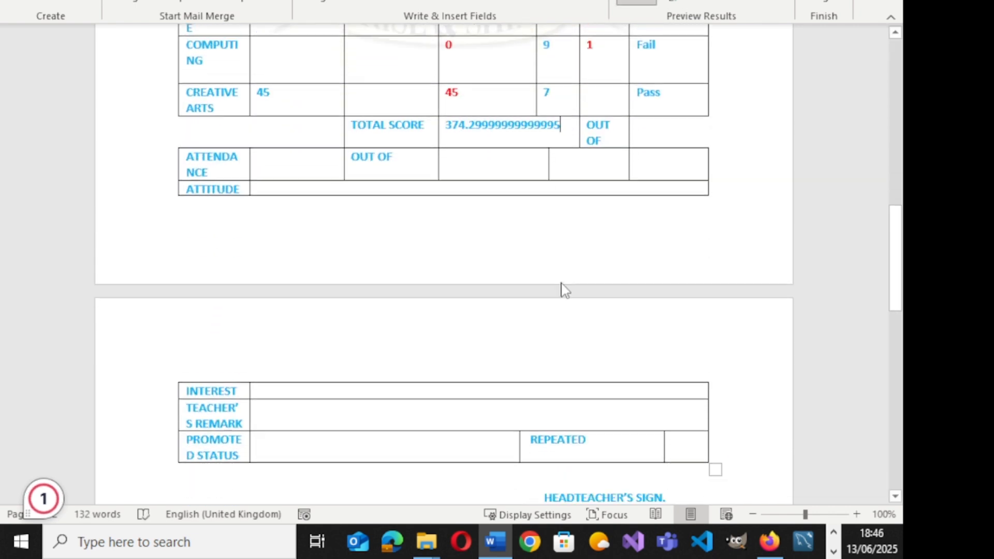
scroll(560, 285, "down", 5)
scroll(562, 279, "up", 9)
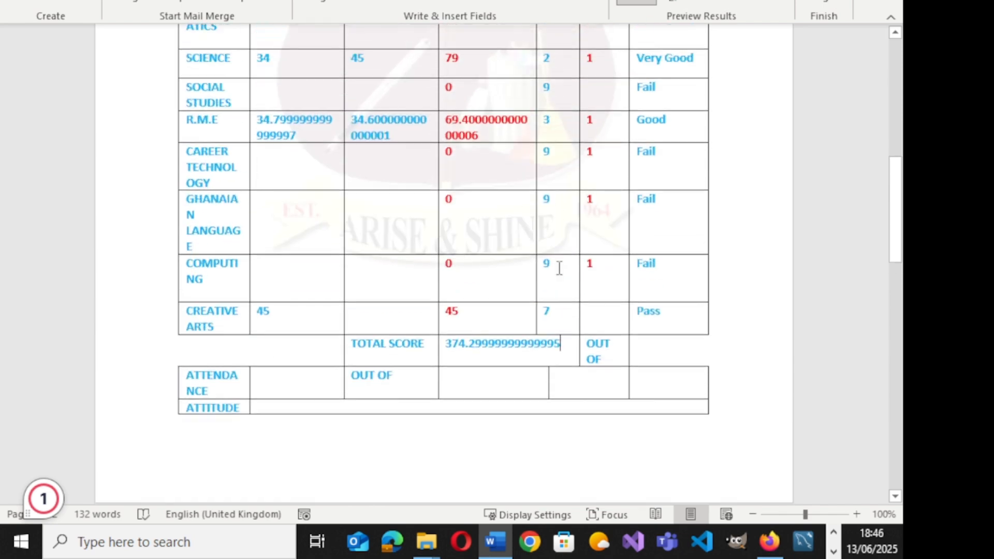
scroll(559, 267, "up", 3)
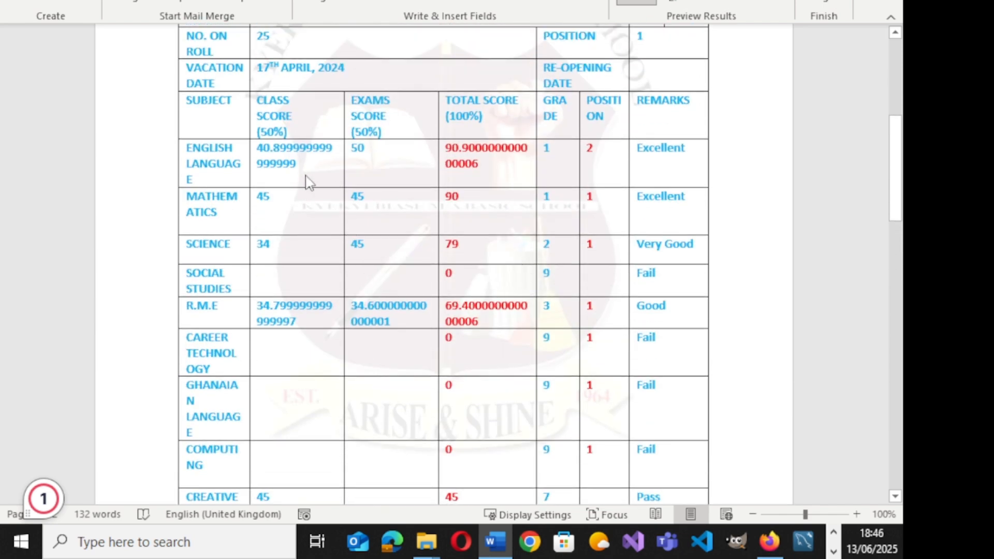
- Select the English Language class score and display the field codes of all merge fields in the document
left_click_drag(297, 163, 256, 148)
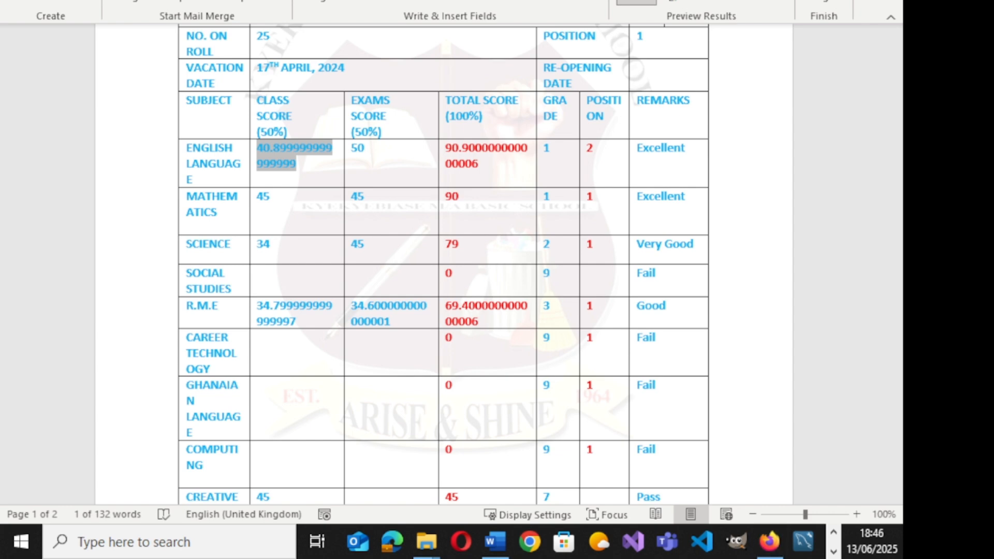
scroll(541, 223, "up", 7)
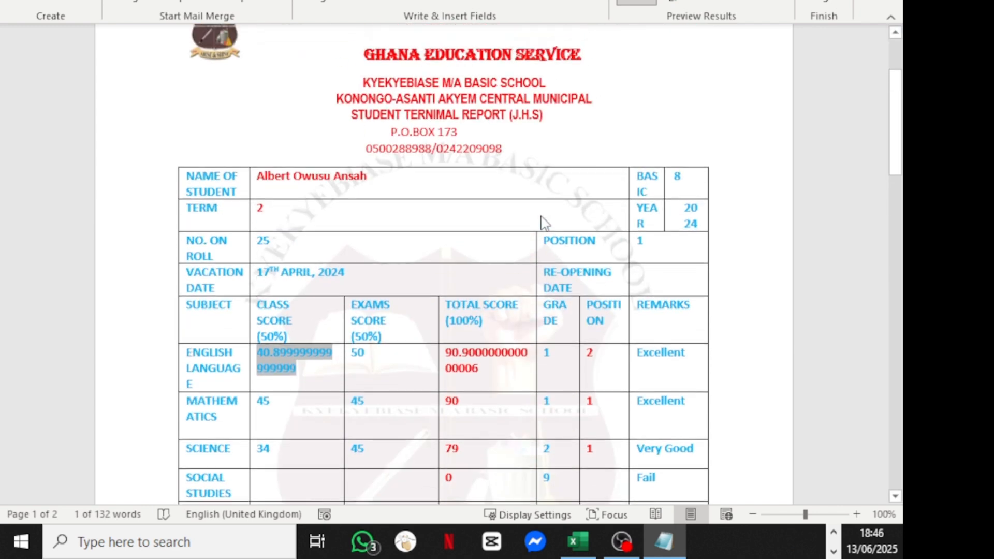
scroll(517, 299, "down", 5)
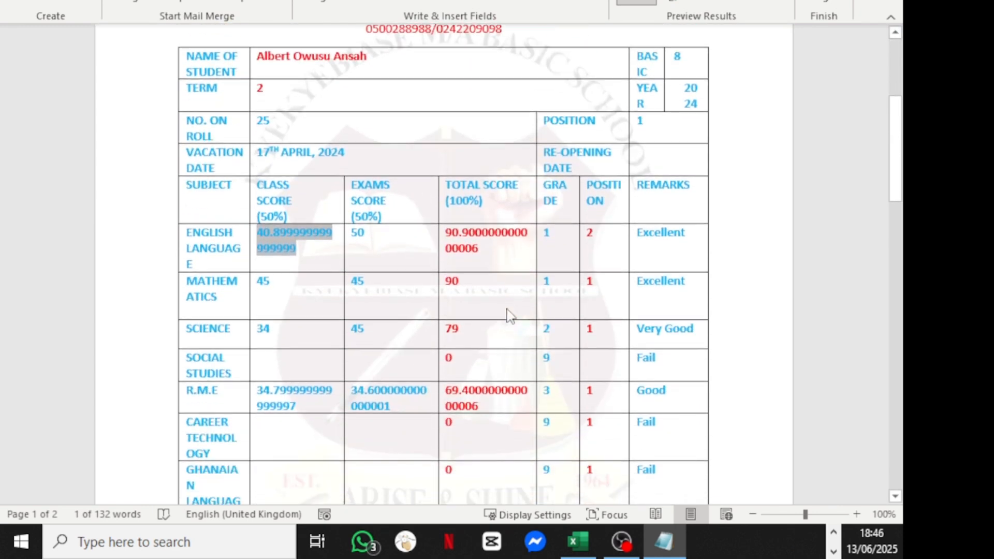
key("alt+F9")
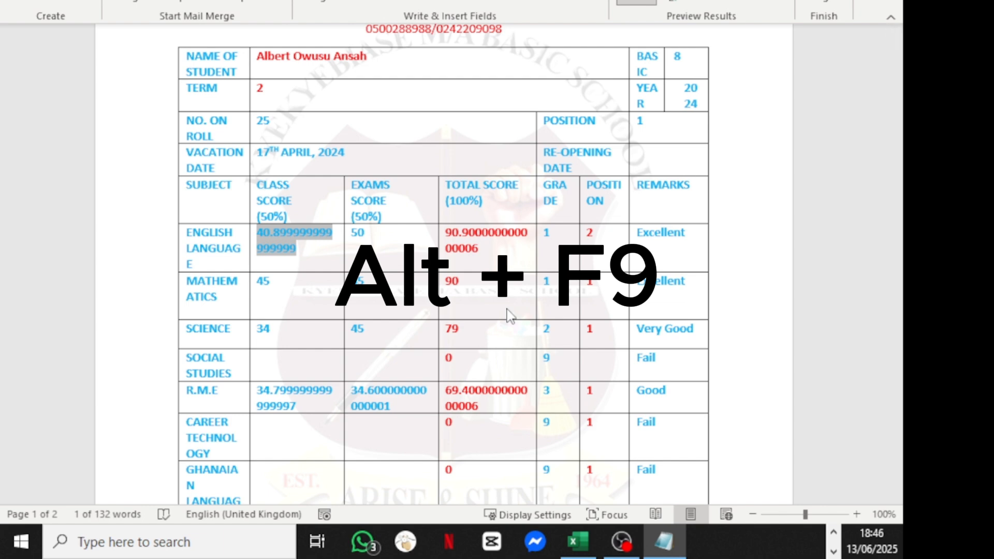
key("alt+Tab")
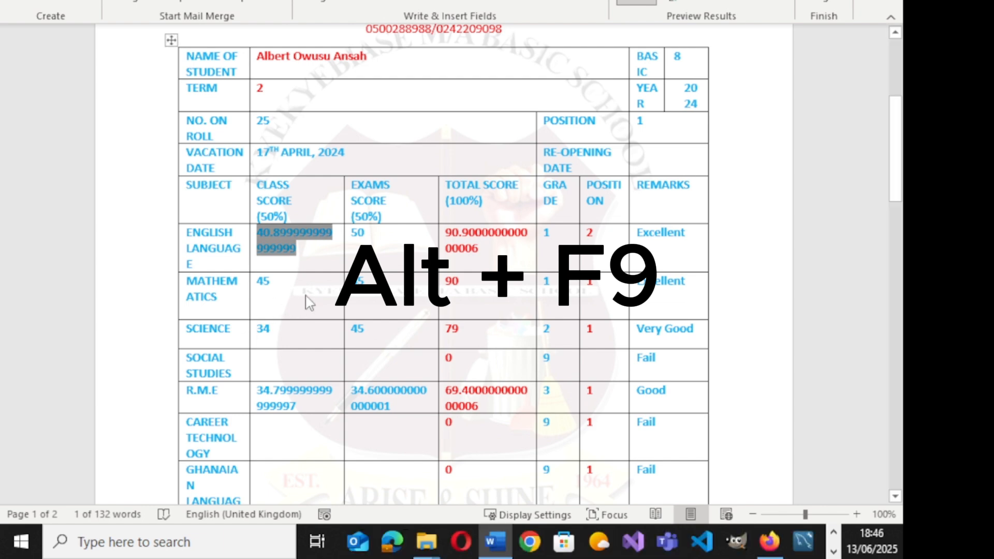
key("alt+F9")
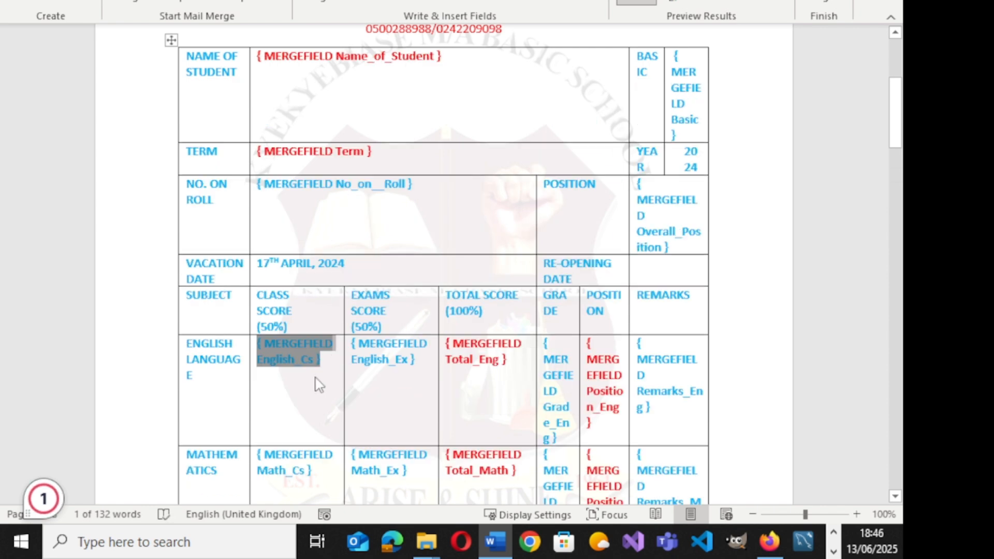
- Add the numeric format switch \#"0.0" to the English_Cs merge field code
scroll(395, 388, "down", 6)
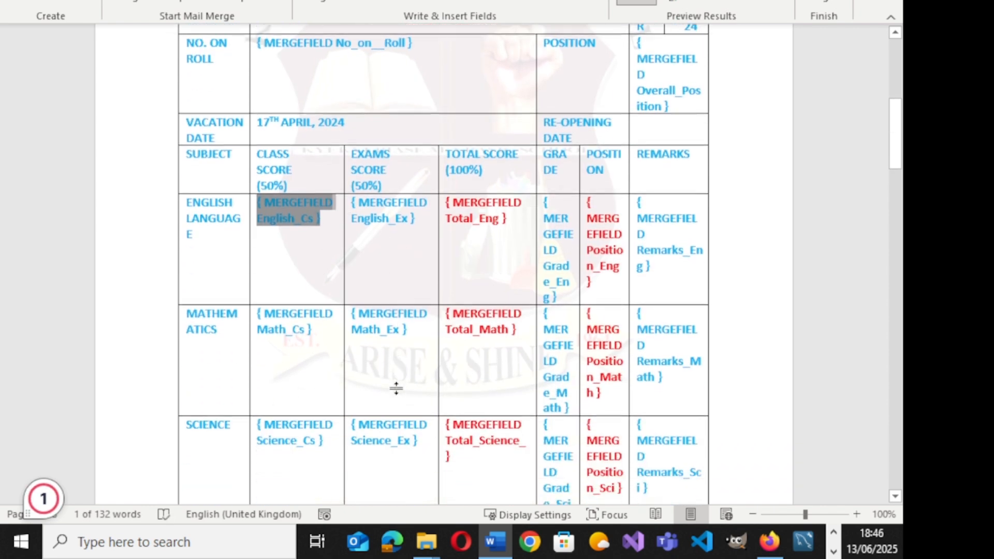
scroll(403, 396, "down", 2)
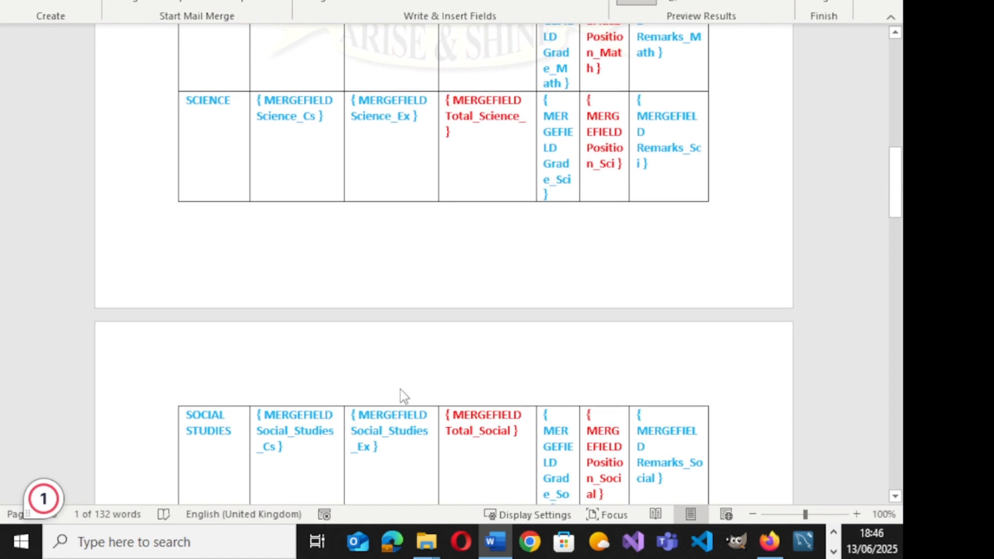
scroll(402, 393, "up", 5)
scroll(402, 389, "up", 4)
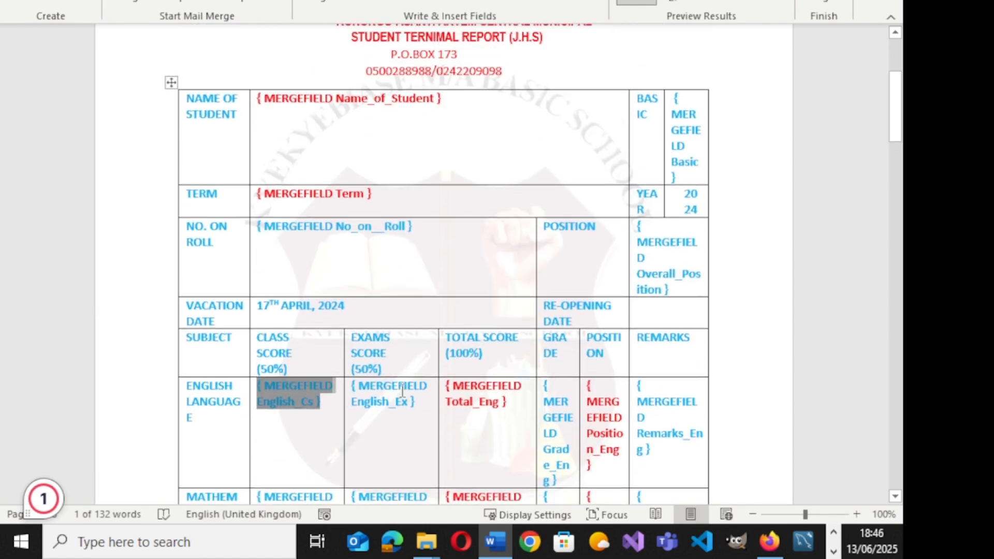
scroll(400, 396, "down", 1)
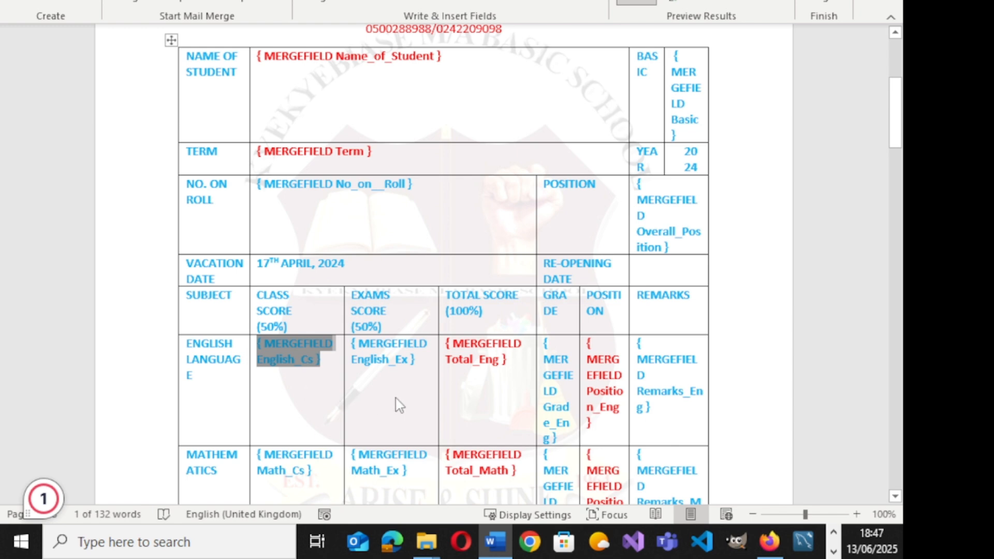
scroll(459, 401, "down", 2)
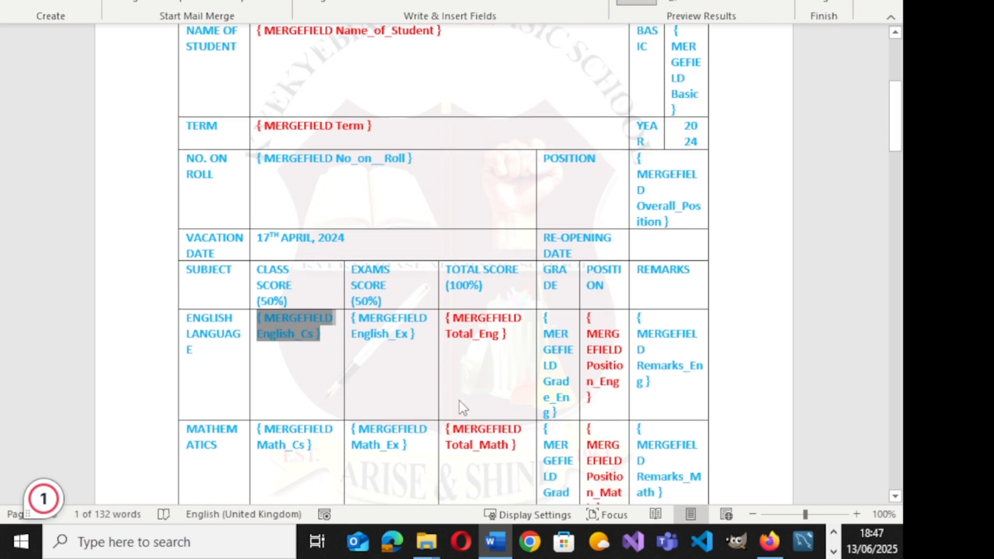
scroll(458, 399, "down", 1)
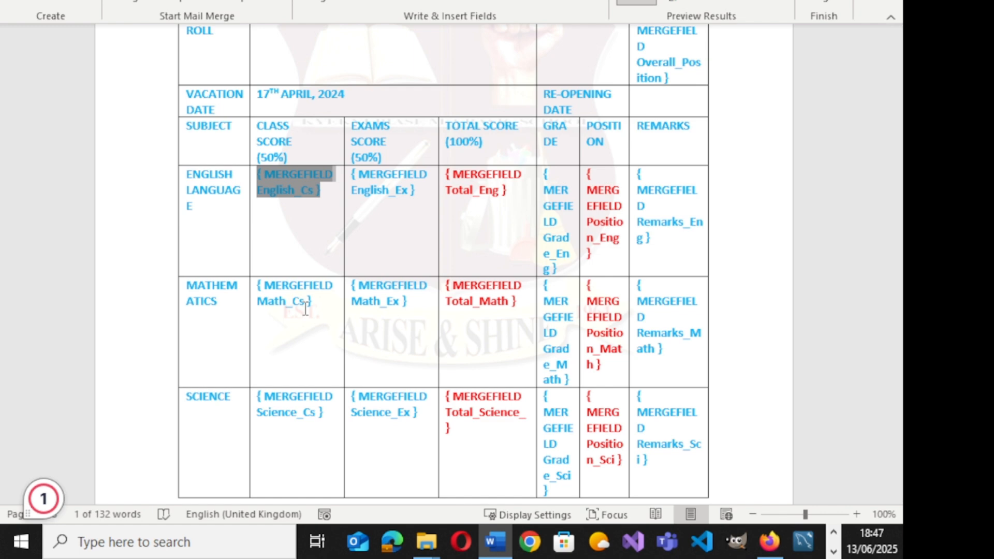
left_click(317, 191)
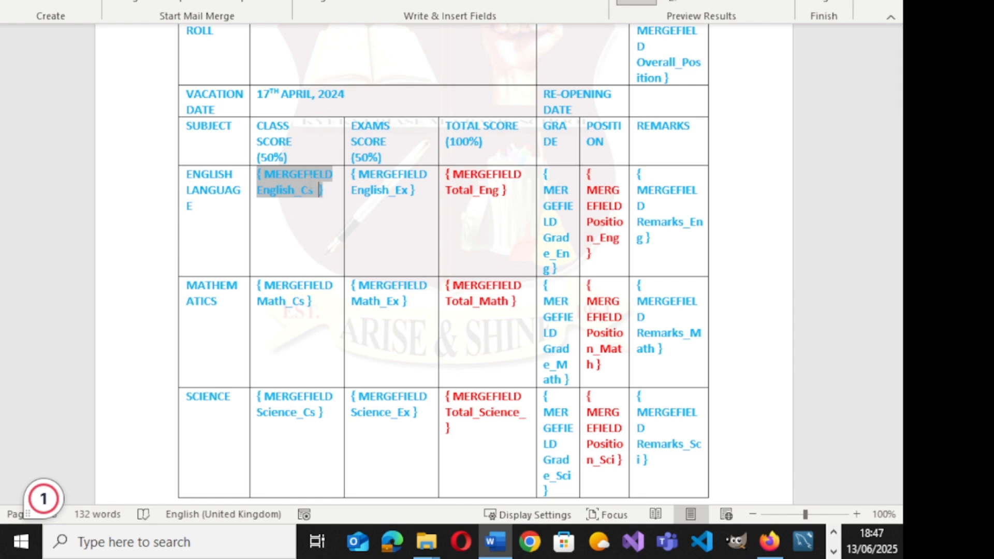
type("\\#\"\"")
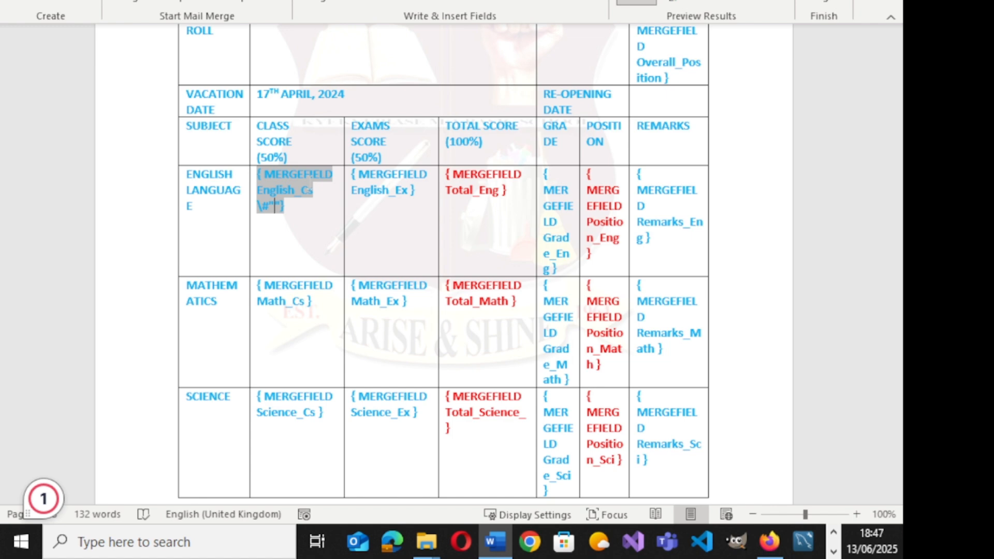
type("0.0")
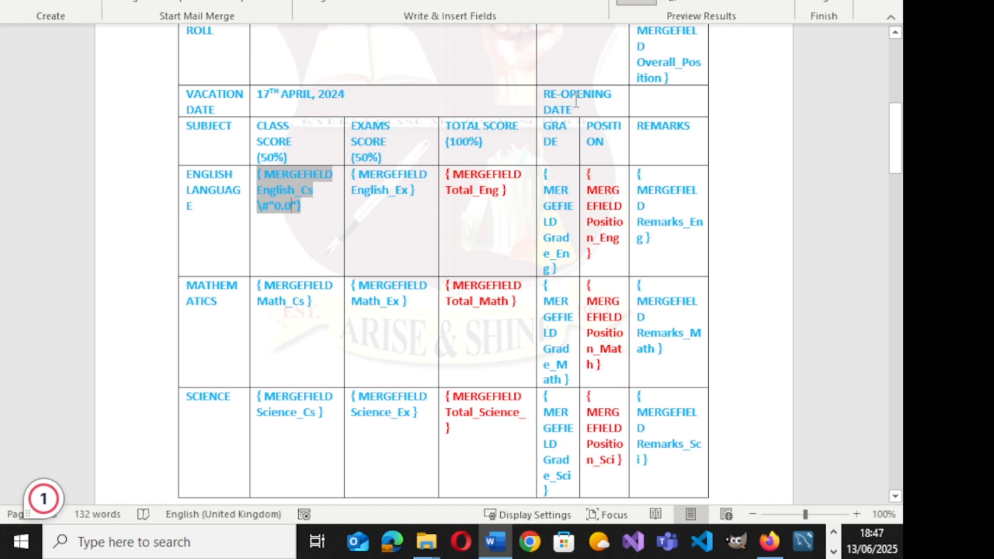
- Show the merged results to check the English Language class score's format, and return to the field codes
left_click(636, 2)
key("alt+F9")
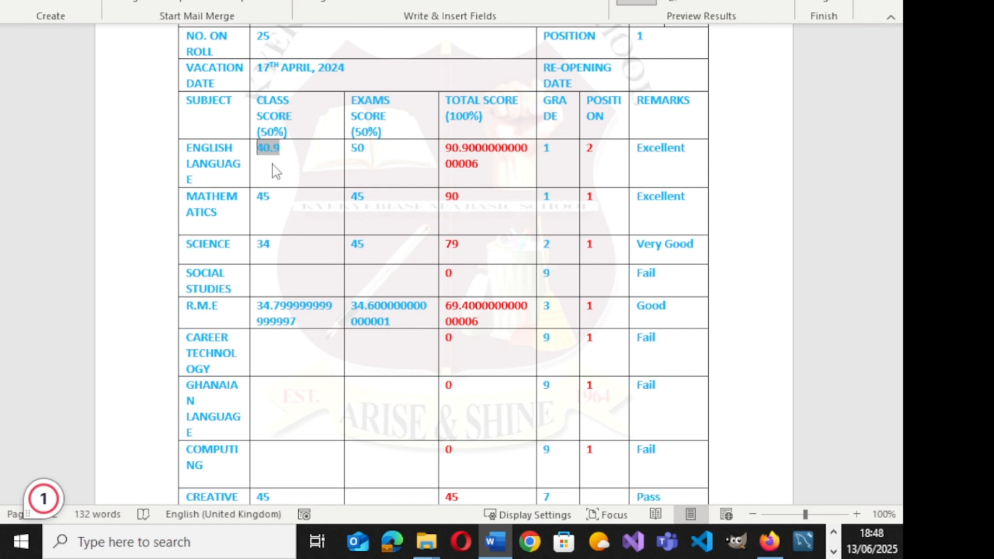
key("alt+F9")
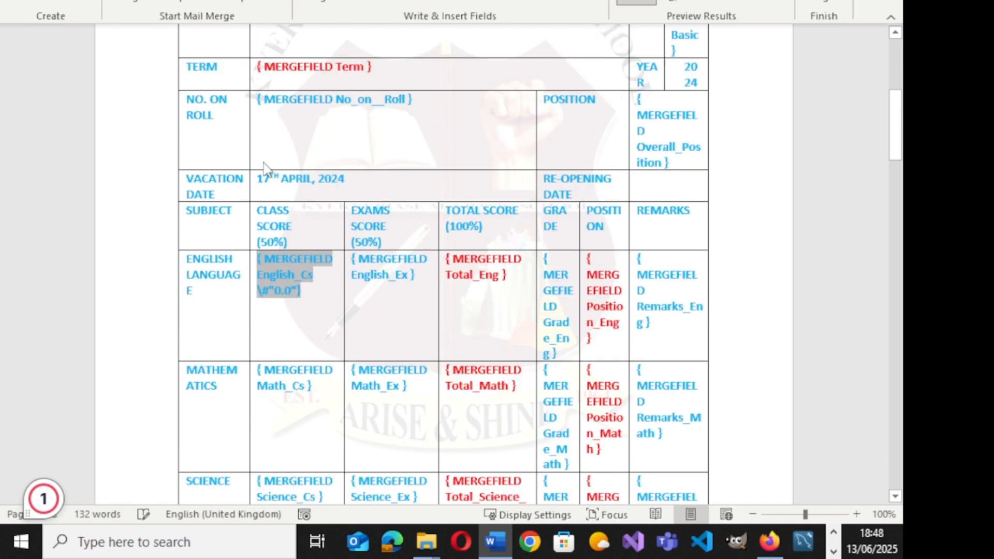
- Copy the \#"0.0" switch from the English_Cs field code into the Math_Cs and Science_Cs field codes
left_click(335, 305)
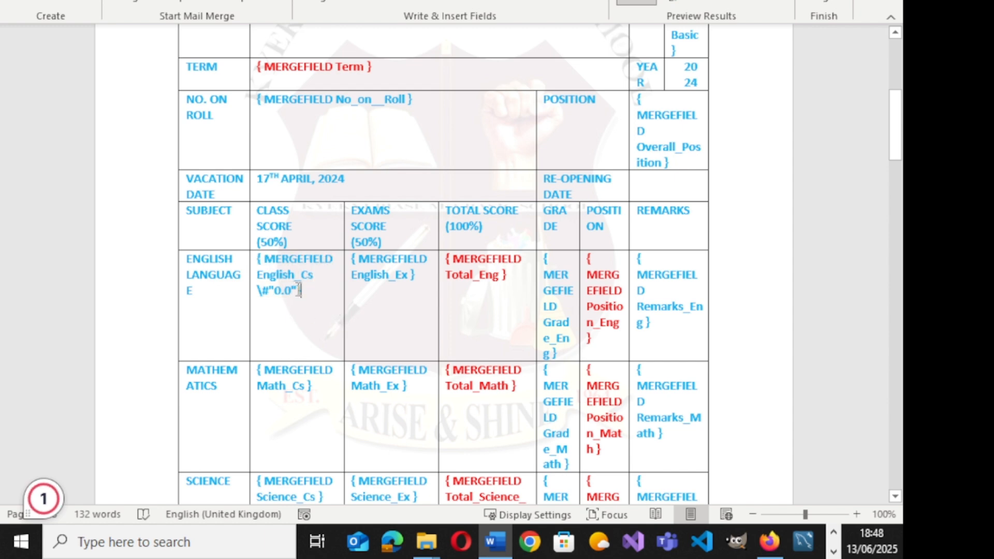
left_click_drag(301, 290, 259, 291)
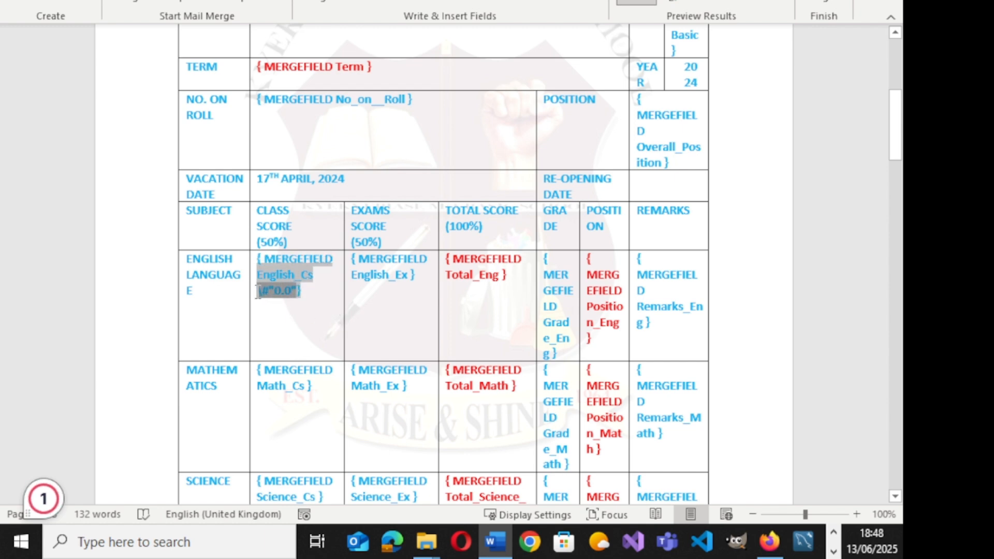
key("super")
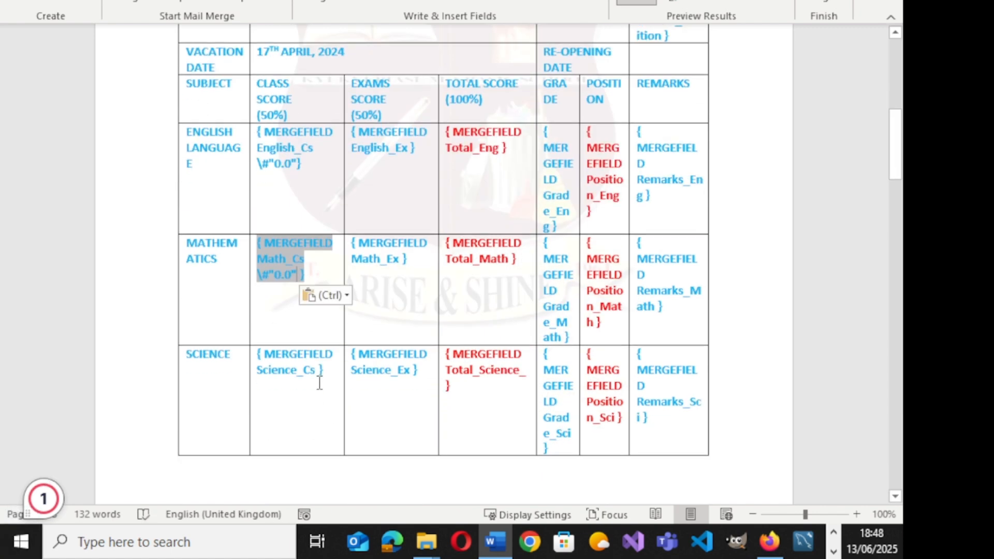
left_click(317, 380)
type("\\#\"0.0\"")
- Paste the \#"0.0" switch into the Social_Studies_Cs, RME_Cs and Career_Tech_Cs merge field codes
scroll(339, 381, "down", 5)
left_click(276, 405)
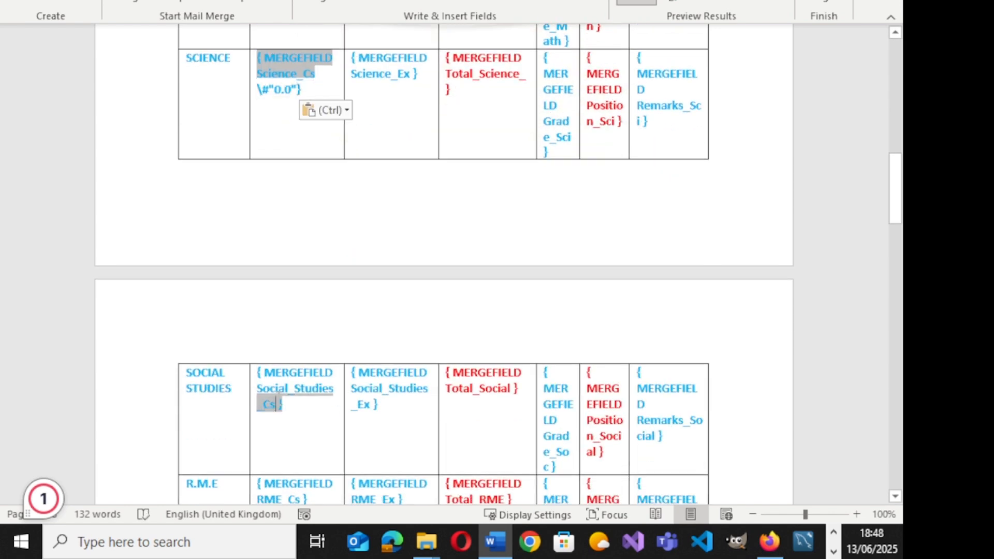
type("\\#\"0.0\"")
scroll(339, 381, "down", 5)
left_click(301, 369)
type("\\#\"0.0\"")
scroll(339, 381, "down", 5)
left_click(261, 330)
type("\\#\"0.0\"")
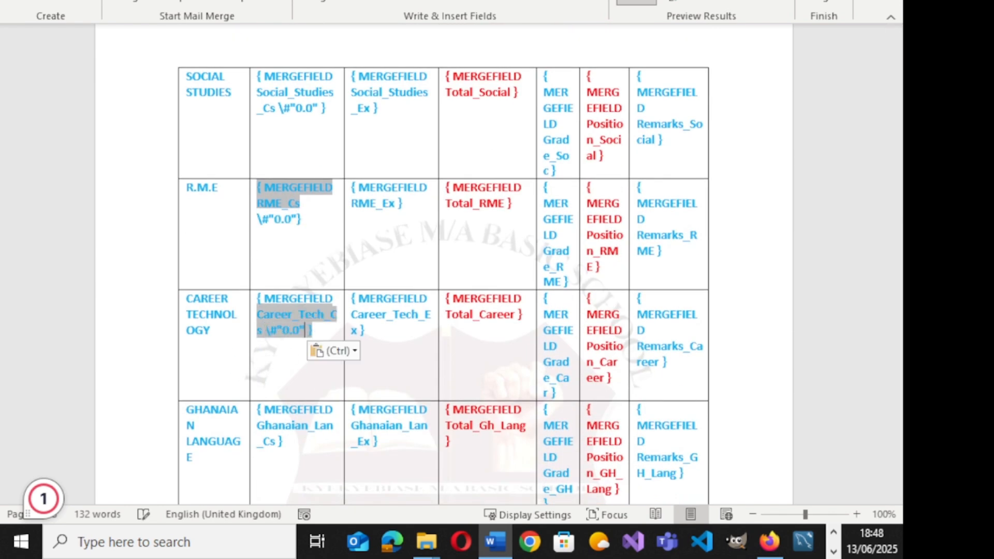
- Paste the \#"0.0" switch into the Ghanaian_Lan_Cs, Computing_Cs and Creative_Arts_Cs merge field codes
scroll(339, 381, "down", 5)
left_click(282, 315)
type("\\#\"0.0\"")
scroll(339, 382, "down", 3)
left_click(331, 282)
type("\\#\"0.0\"")
left_click(269, 282)
type("\\#\"0.0\"")
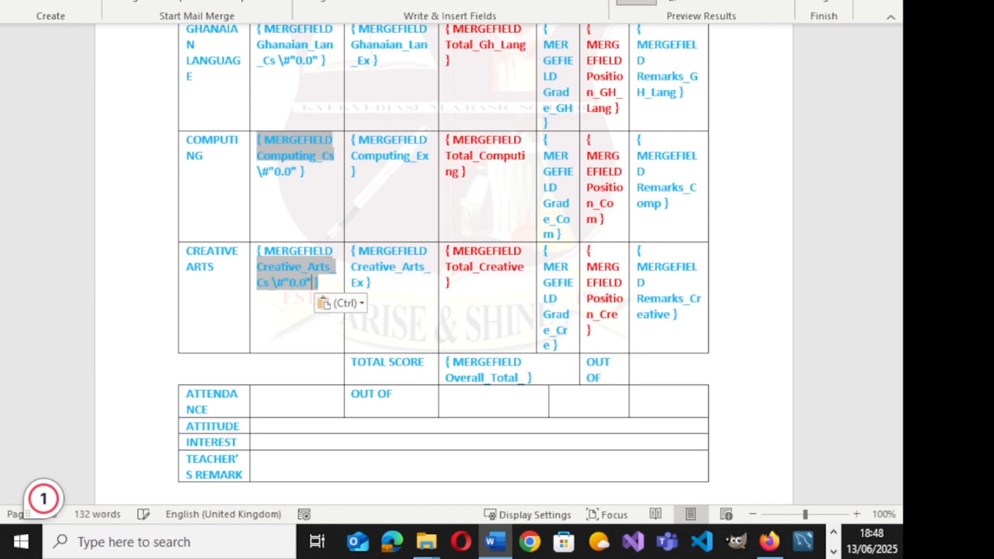
- Add the \#"0.0" switch to the exam score field codes Creative_Arts_Ex, Computing_Ex and Ghanaian_Lan_Ex
left_click(365, 282)
type("\\#\"0.0\"")
left_click(428, 156)
type("\\#\"0.0\"")
scroll(430, 158, "up", 3)
left_click(369, 144)
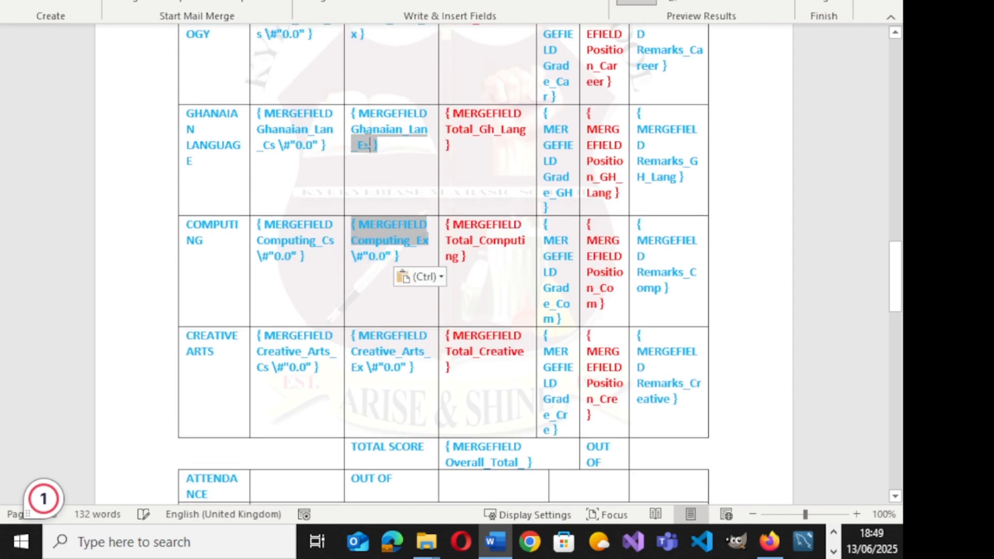
type("\\#\"0.0\"")
- Add the \#"0.0" switch to the exam score field codes Career_Tech_Ex, RME_Ex and Social_Studies_Ex
scroll(369, 150, "up", 3)
left_click(369, 163)
type("\\#\"0.0\"")
scroll(375, 91, "up", 3)
left_click(396, 160)
type("\\#\"0.0\"")
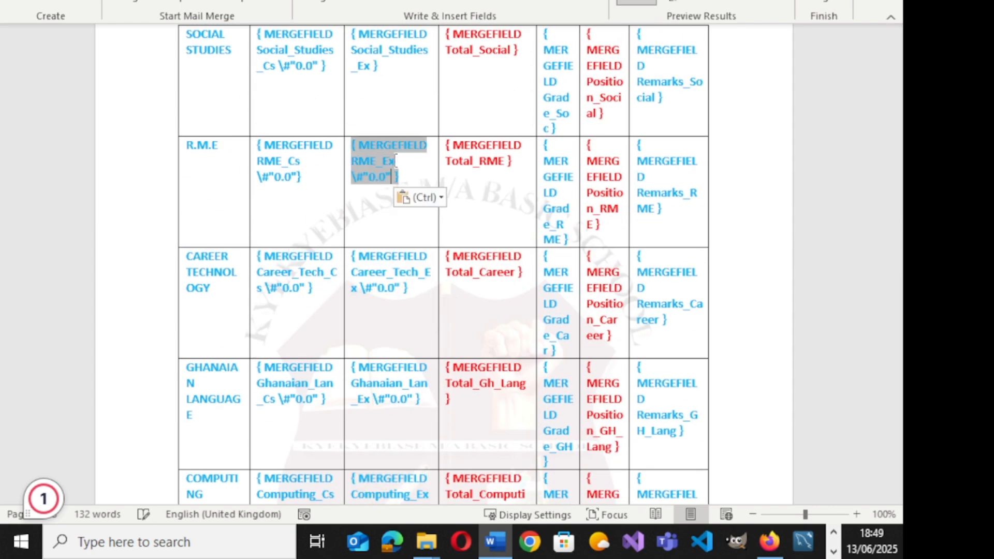
scroll(396, 160, "up", 3)
left_click(370, 195)
type("\\#\"0.0\"")
- Add the \#"0.0" switch to the exam score field codes Science_Ex, Math_Ex and English_Ex
scroll(370, 195, "up", 5)
scroll(403, 166, "up", 2)
left_click(409, 154)
type("\\#\"0.0\"")
scroll(414, 171, "up", 3)
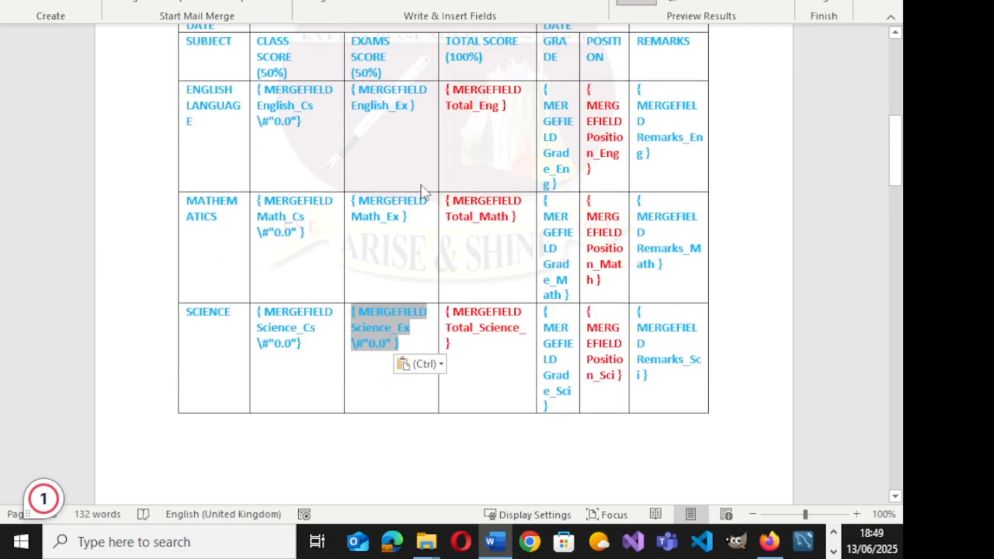
left_click(405, 216)
type("\\#\"0.0\"")
scroll(409, 207, "up", 3)
left_click(410, 190)
type("\\#\"0.0\"")
- Add the \#"0.0" switch to the total score field codes Total_Eng, Total_Math and Total_Science_
left_click(499, 190)
type("\\#\"0.0\"")
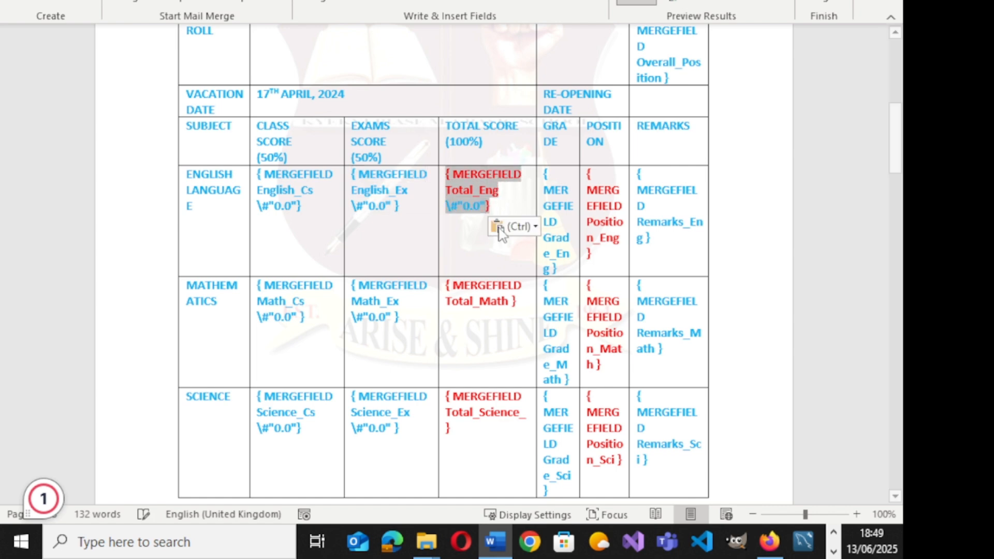
left_click(511, 301)
type("\\#\"0.0\"")
left_click(525, 414)
type("\\#\"0.0\"")
- Add the \#"0.0" switch to the total score field codes Total_Social, Total_RME and Total_Career
scroll(518, 427, "down", 3)
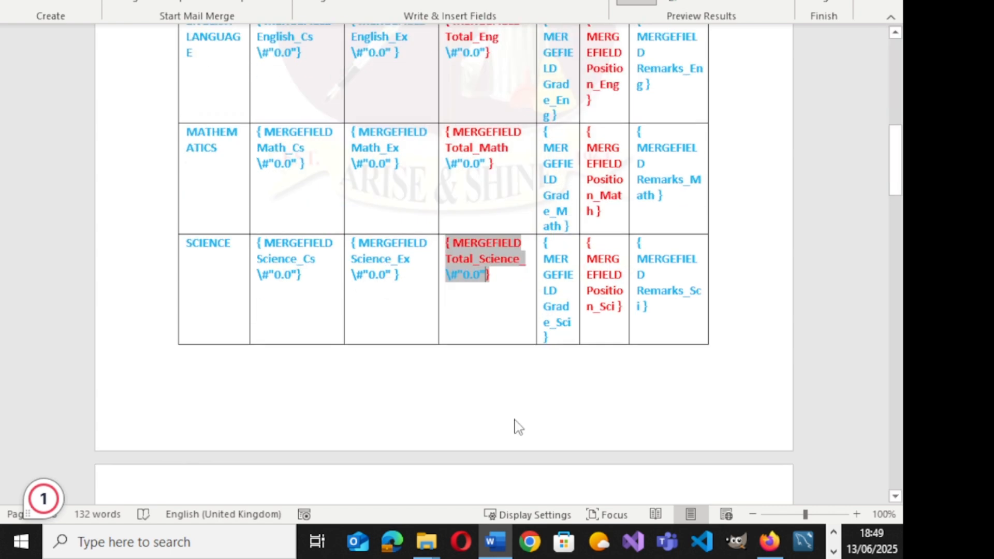
scroll(518, 427, "down", 3)
scroll(518, 311, "down", 3)
left_click(512, 216)
type("\\#\"0.0\"")
left_click(506, 327)
type("\\#\"0.0\"")
scroll(512, 321, "down", 2)
left_click(518, 315)
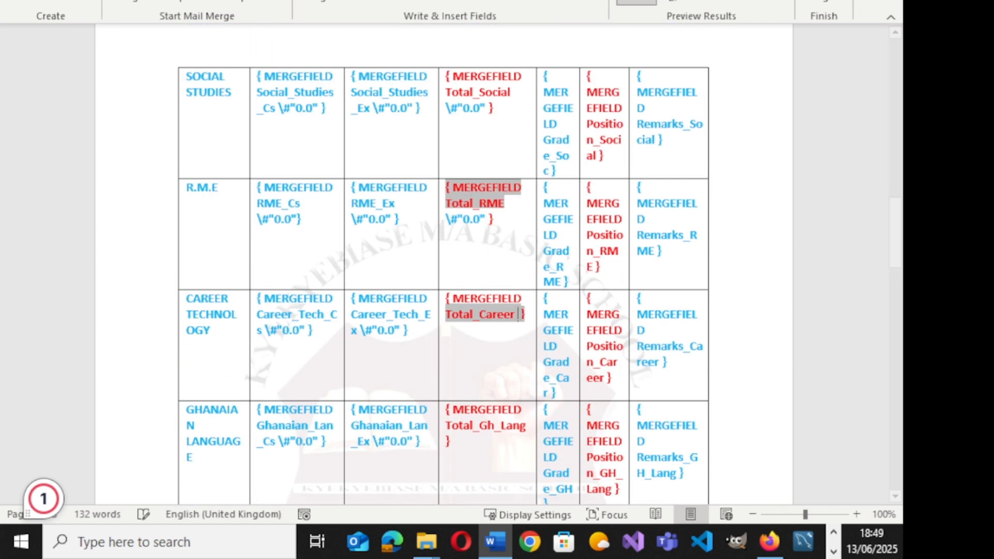
type("\\#\"0.0\"")
- Add the \#"0.0" switch to the total score field codes Total_Gh_Lang, Total_Computing and Total_Creative
scroll(518, 314, "down", 3)
left_click(524, 289)
type("\\#\"0.0\"")
scroll(517, 310, "down", 3)
left_click(458, 297)
type("\\#\"0.0\"")
scroll(460, 298, "down", 3)
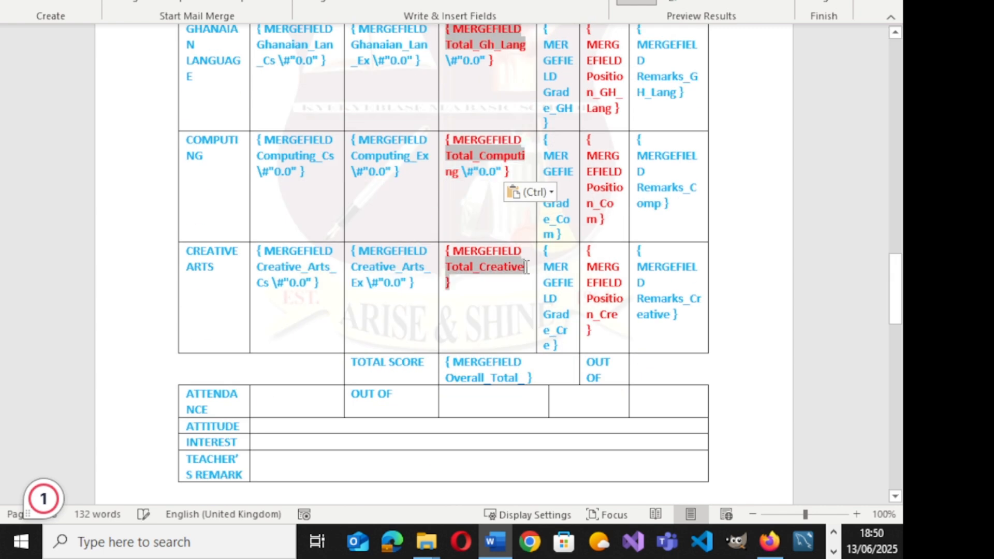
type("\\#\"0.0\"")
- Hide the field codes and examine the number format of the class, exam and total scores in the merged report card
scroll(516, 332, "down", 3)
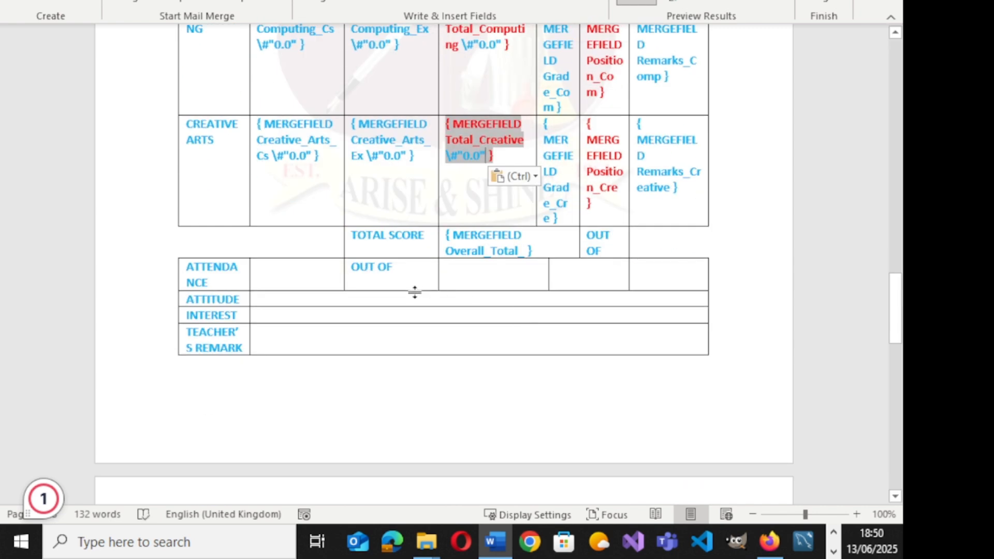
scroll(516, 244, "up", 5)
scroll(516, 243, "down", 3)
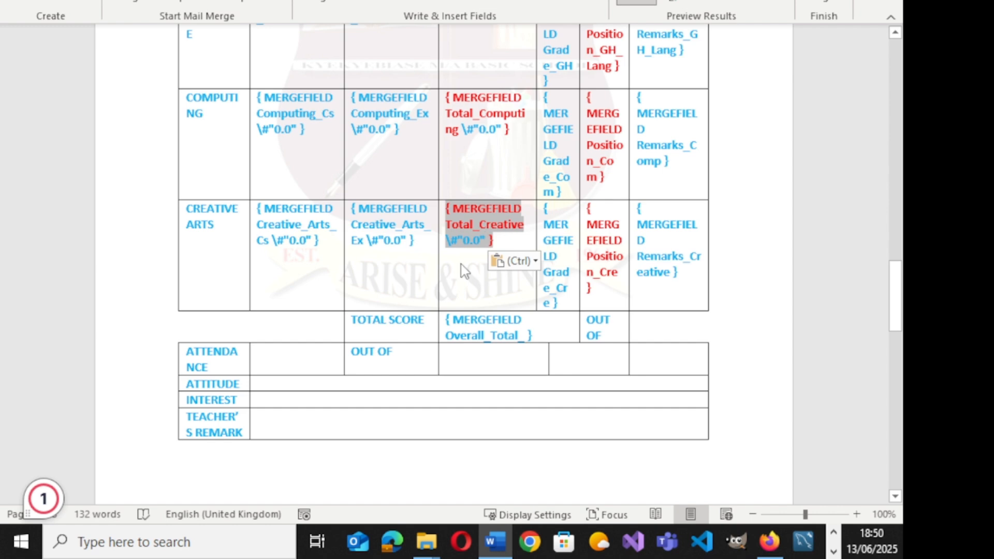
scroll(461, 263, "down", 10)
scroll(428, 255, "up", 3)
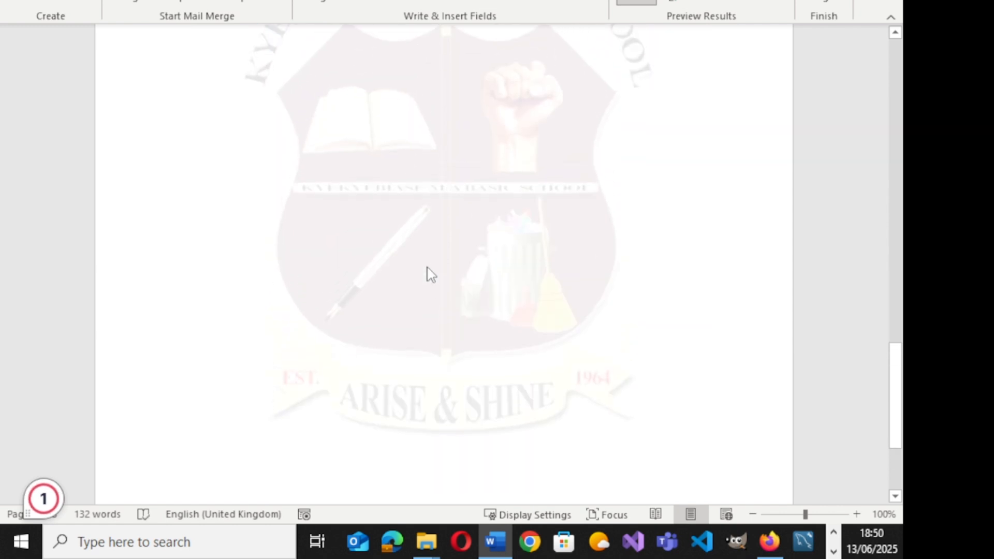
scroll(432, 274, "up", 20)
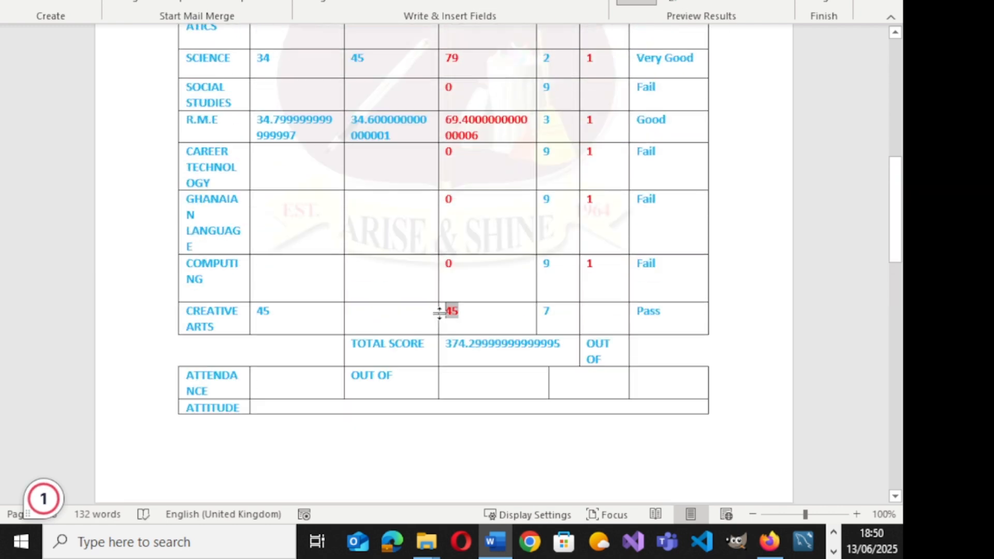
scroll(440, 314, "up", 5)
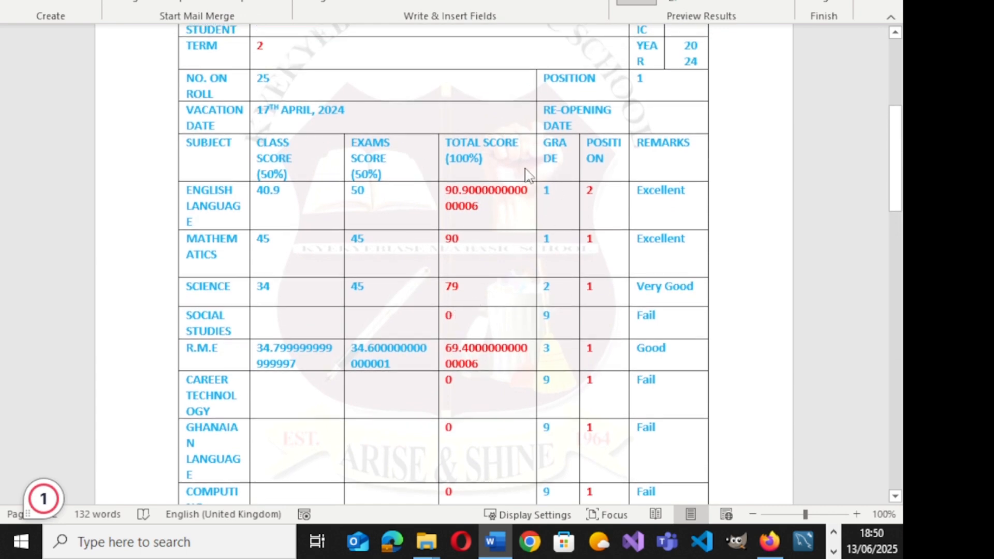
scroll(431, 321, "down", 2)
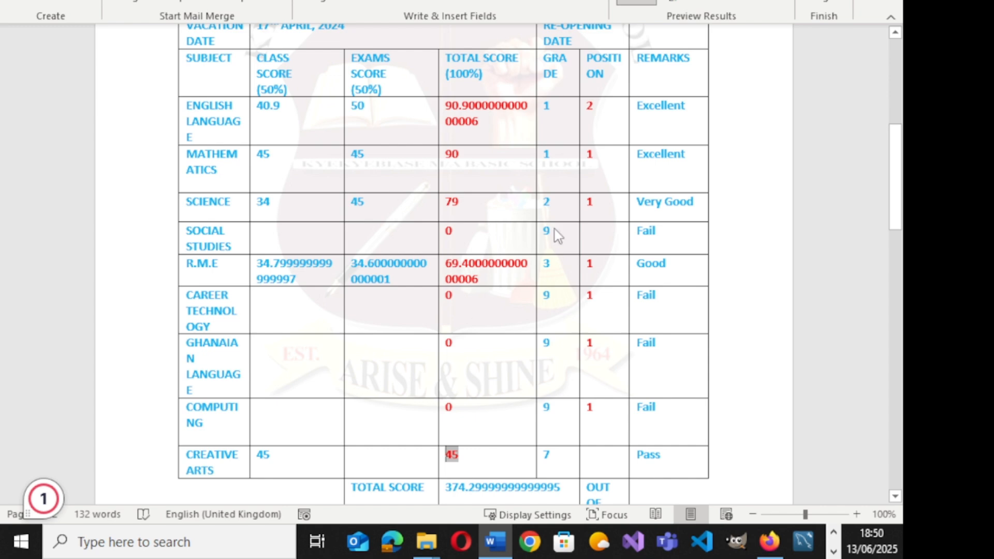
scroll(505, 192, "up", 1)
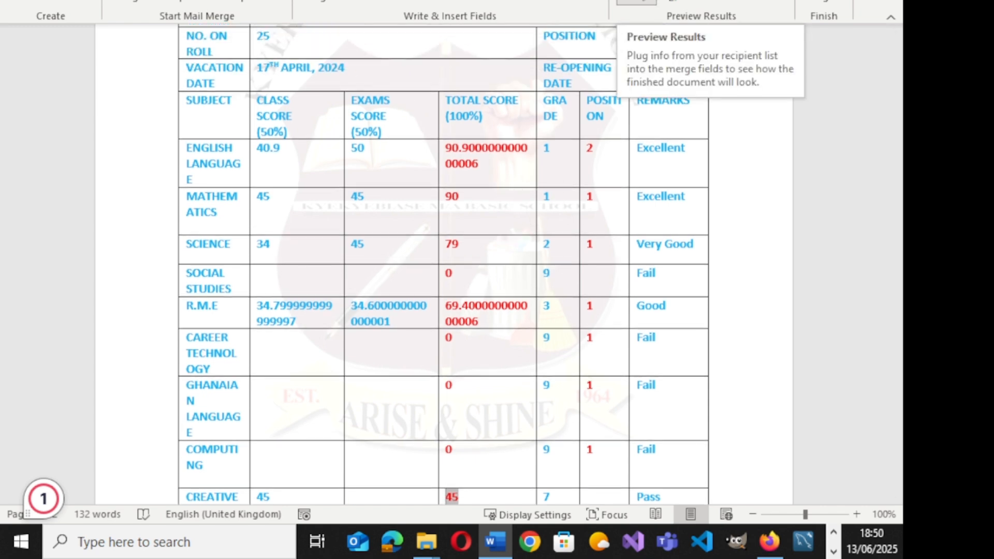
- Refresh the merged results preview and check the decimal format of every subject score and the overall total score
left_click(636, 3)
left_click(636, 2)
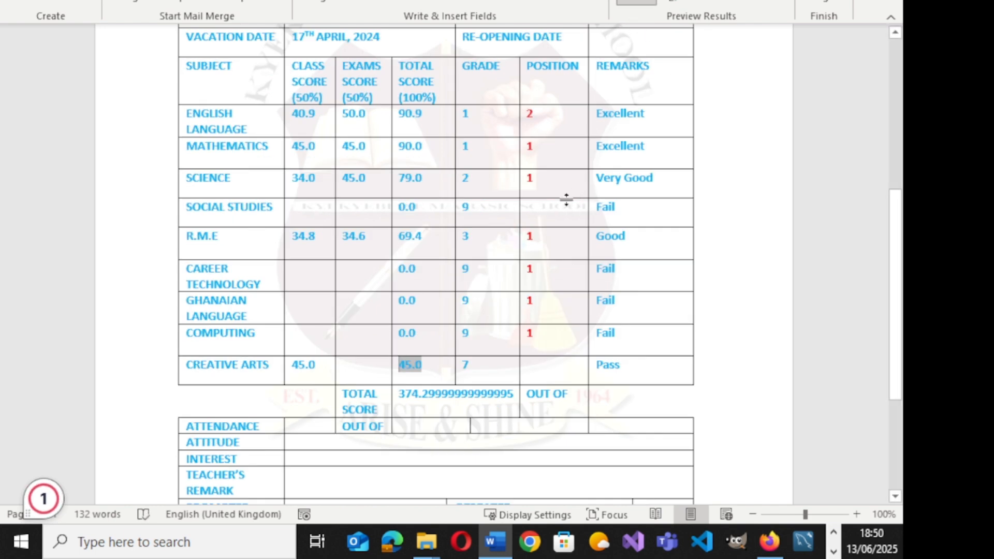
left_click(641, 3)
left_click(640, 2)
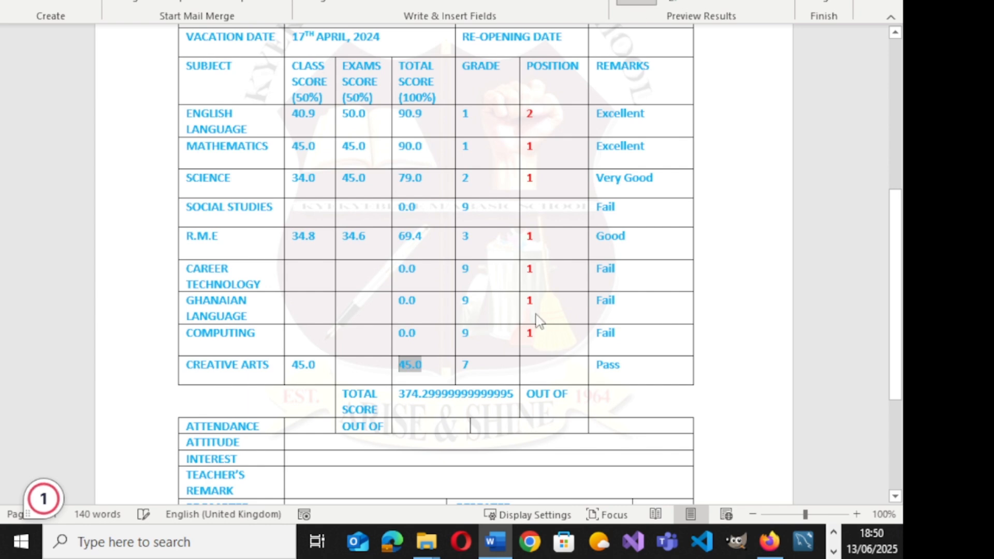
scroll(538, 321, "down", 4)
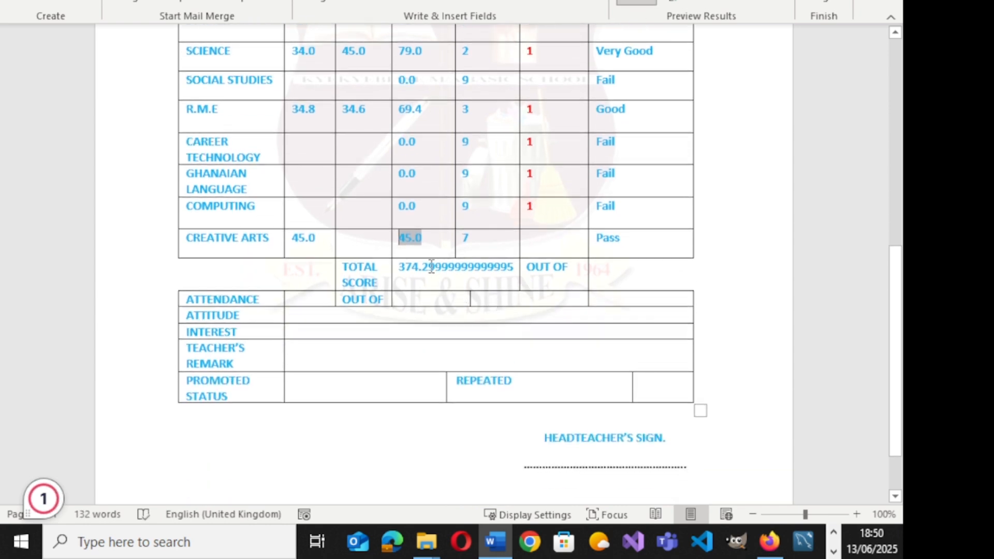
- Display the field codes again and add the \#"0.0" switch to the Overall_Total_ field code in the TOTAL SCORE row
left_click(631, 5)
scroll(508, 315, "down", 6)
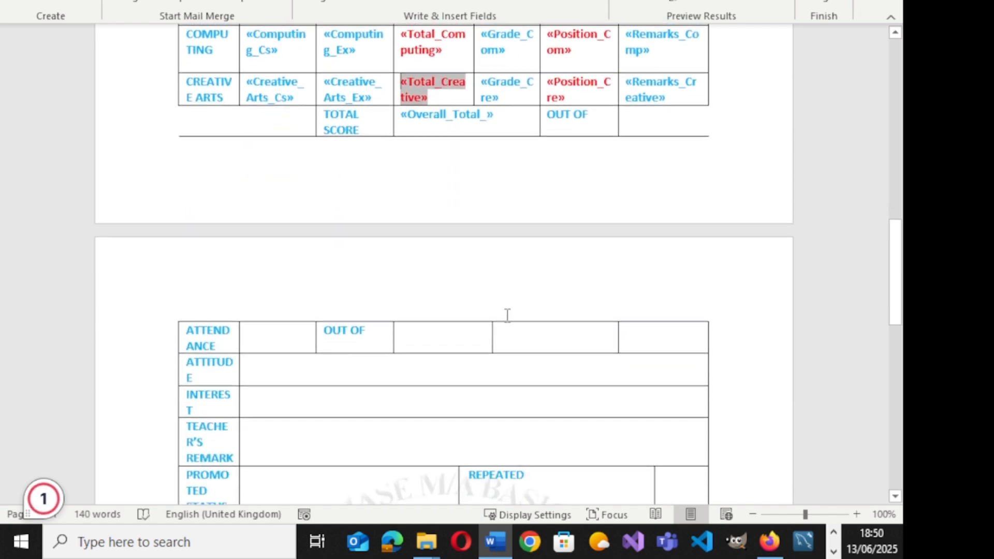
scroll(507, 314, "down", 3)
scroll(505, 315, "up", 4)
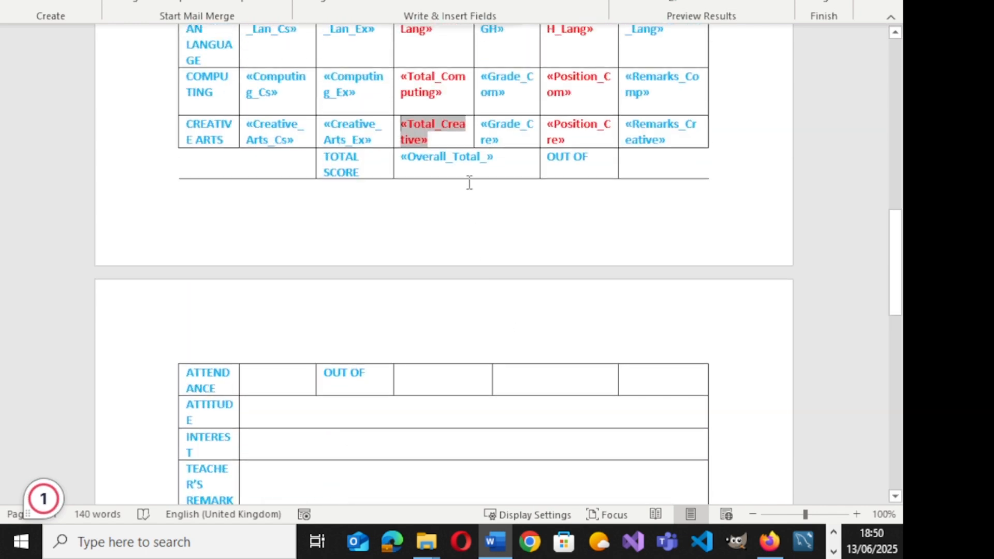
double_click(489, 160)
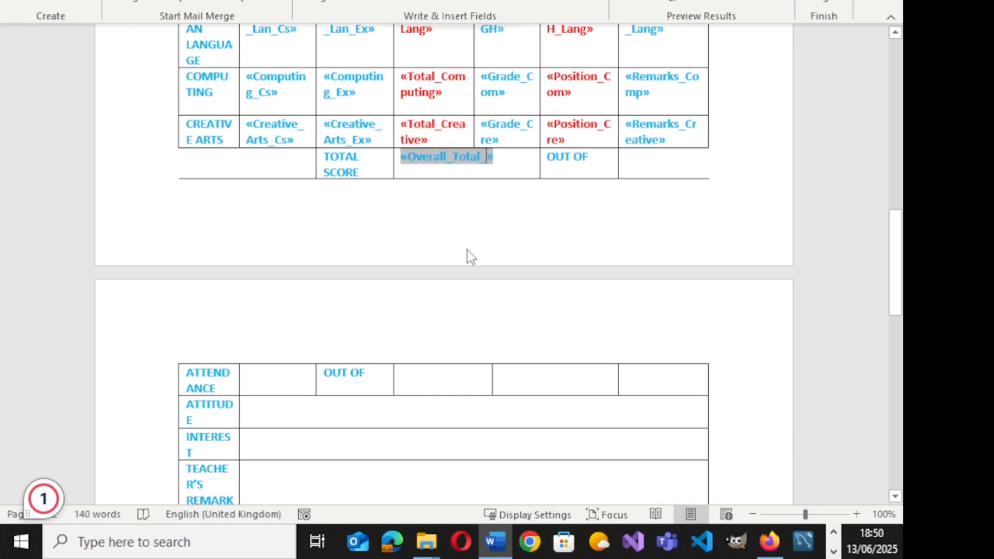
key("alt+F9")
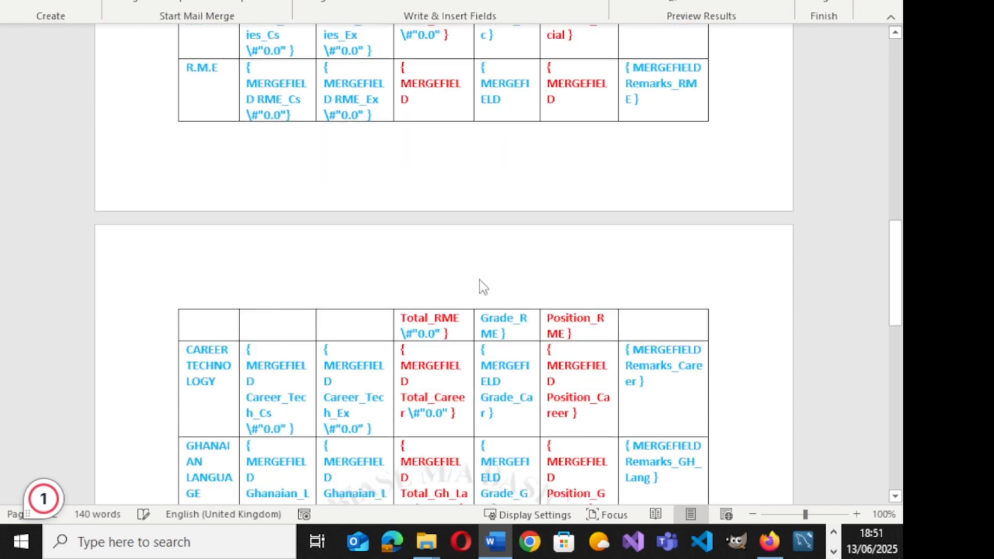
scroll(480, 300, "down", 15)
scroll(475, 282, "up", 5)
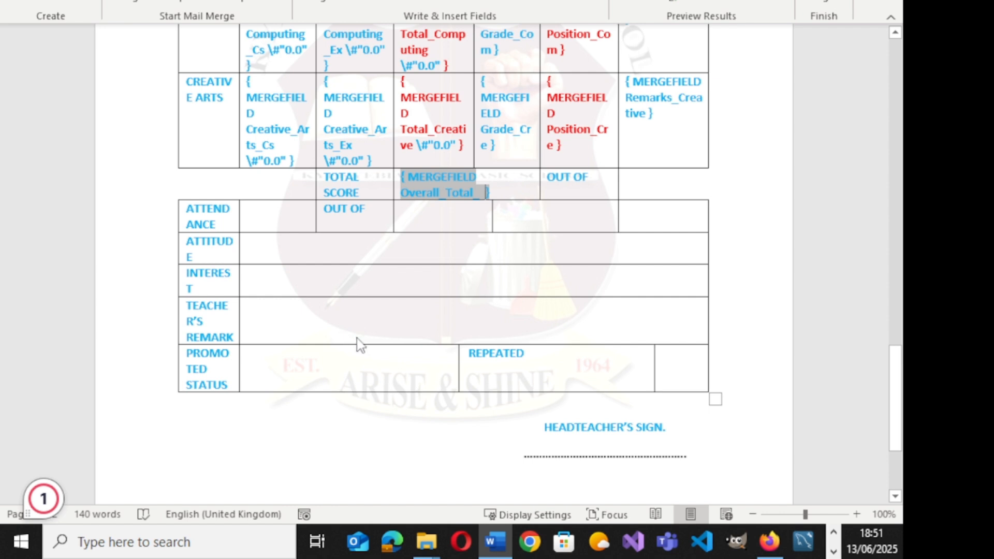
type("\\#\"0.0\"")
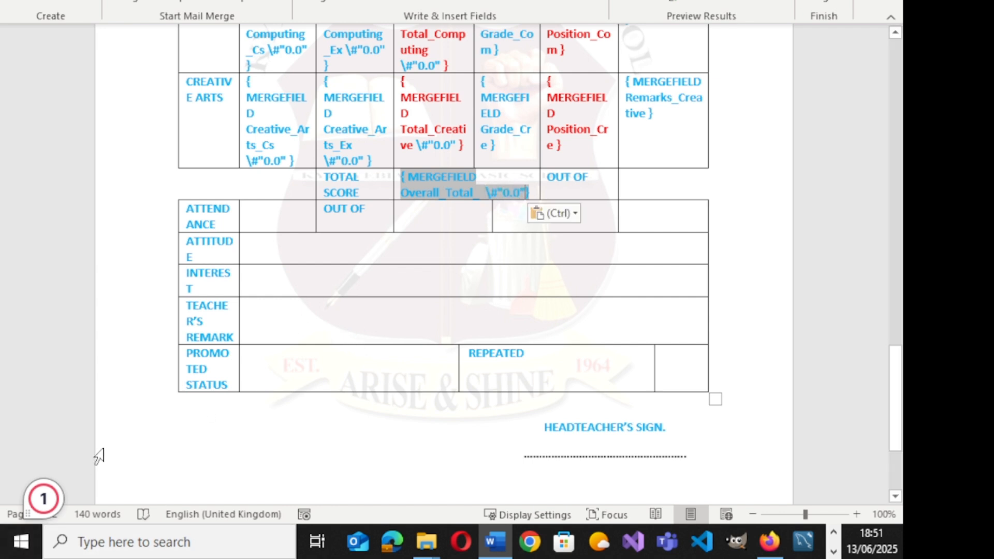
- Preview the merged results and check the format of the overall total and the subject scores
left_click(631, 1)
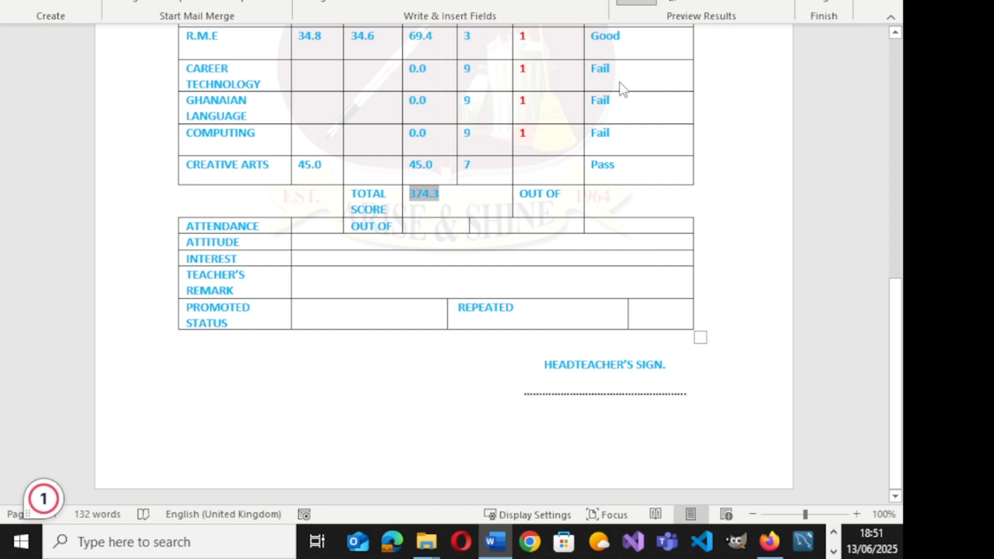
scroll(489, 161, "up", 5)
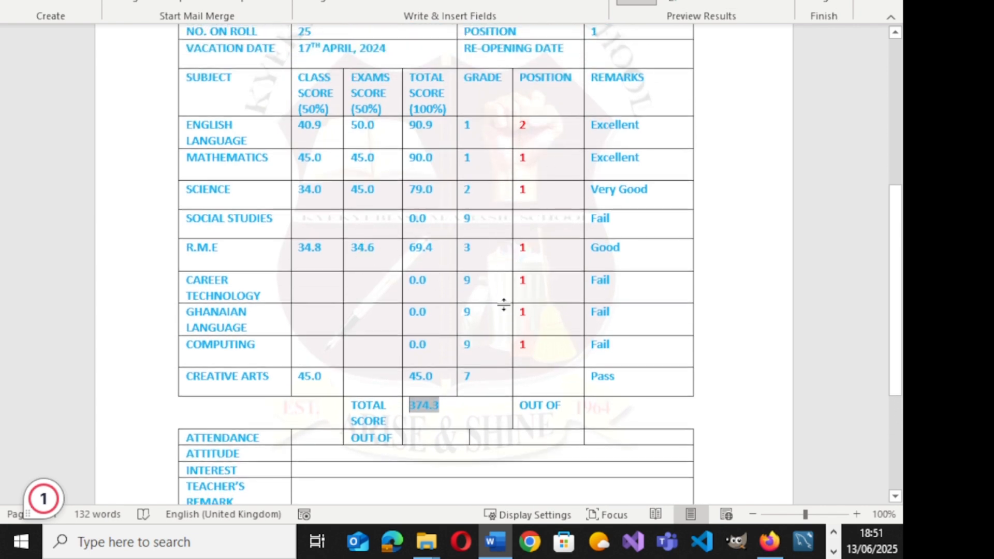
scroll(445, 256, "down", 3)
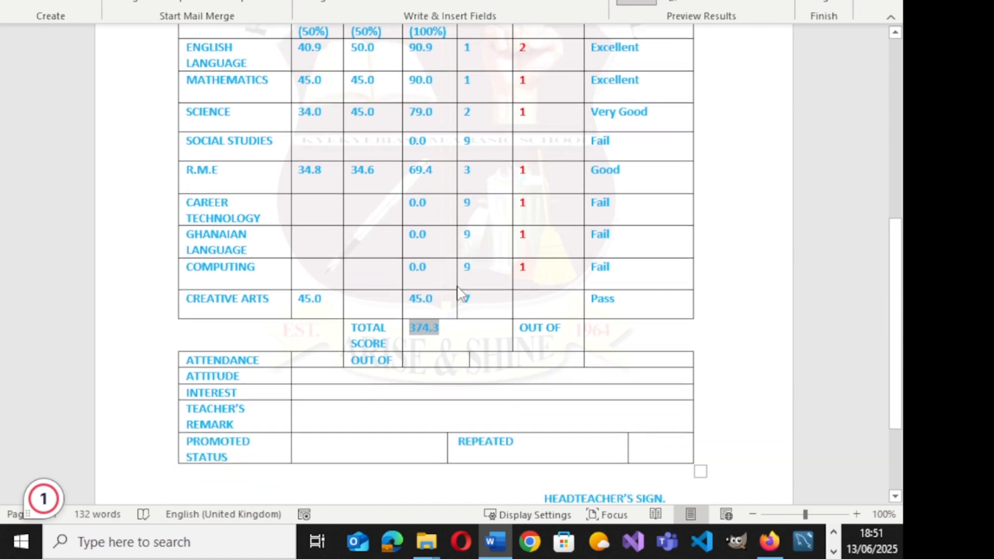
scroll(449, 267, "up", 2)
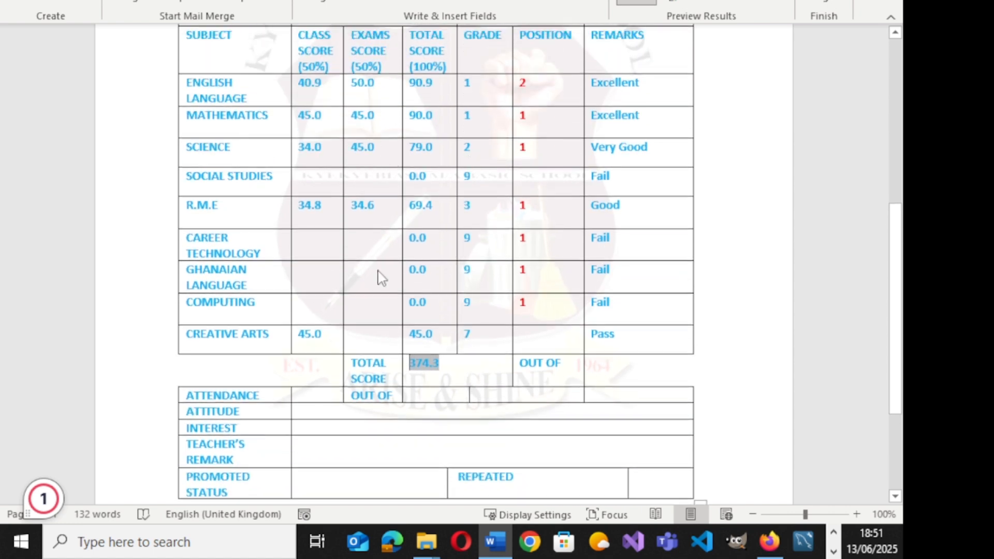
scroll(382, 278, "down", 4)
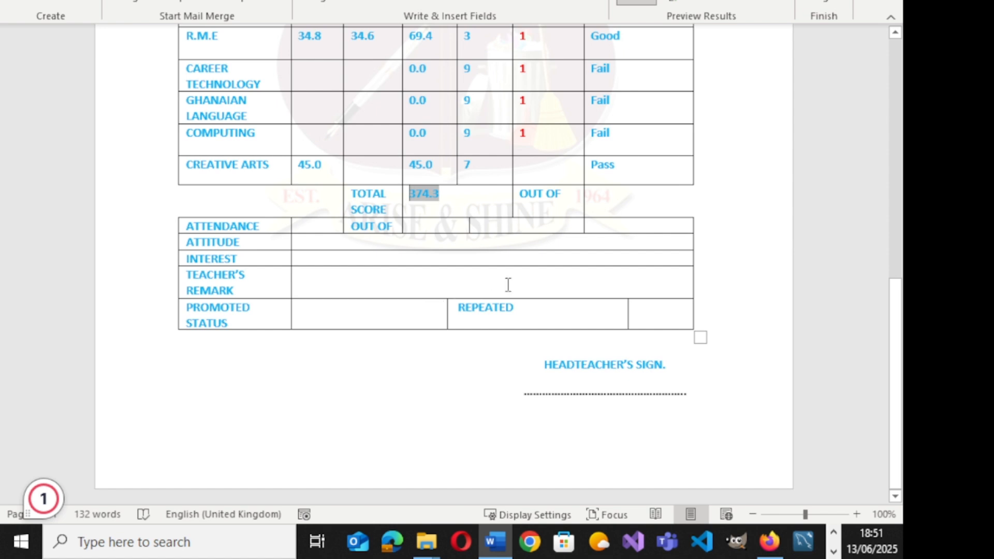
- Correct the misspelled word in the student report heading to TERMINAL and review the rest of the report card
scroll(507, 284, "up", 4)
scroll(510, 302, "up", 5)
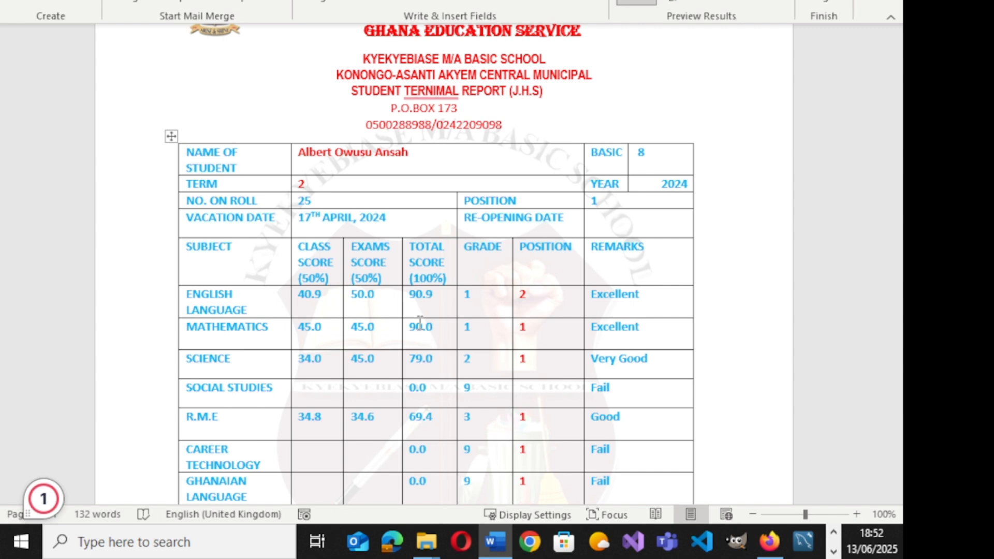
scroll(409, 352, "up", 3)
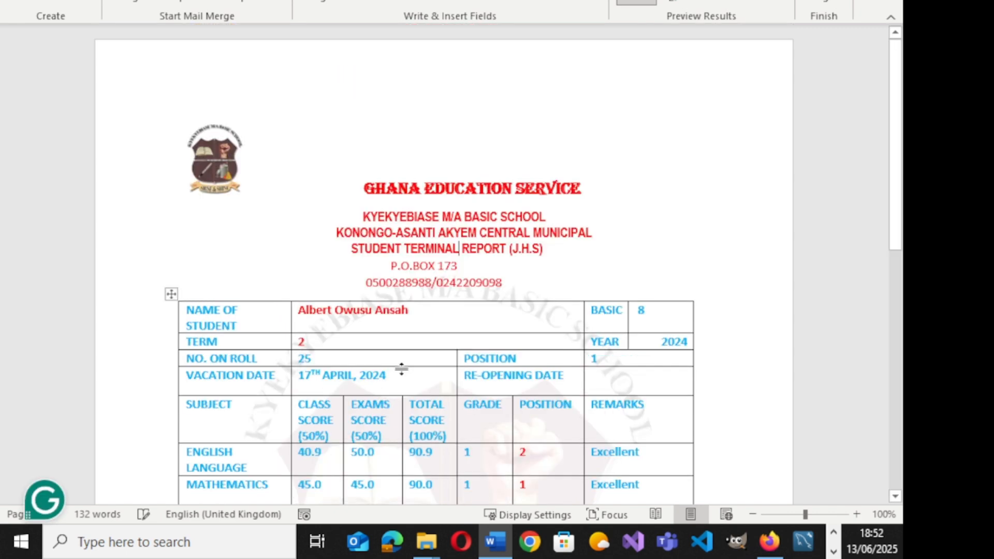
scroll(401, 371, "down", 3)
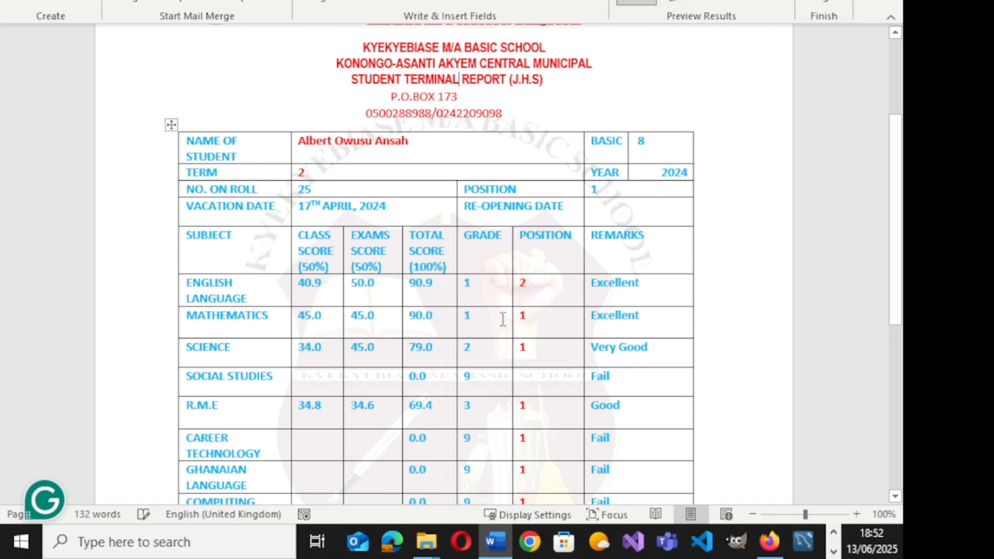
scroll(489, 344, "down", 3)
scroll(489, 357, "down", 3)
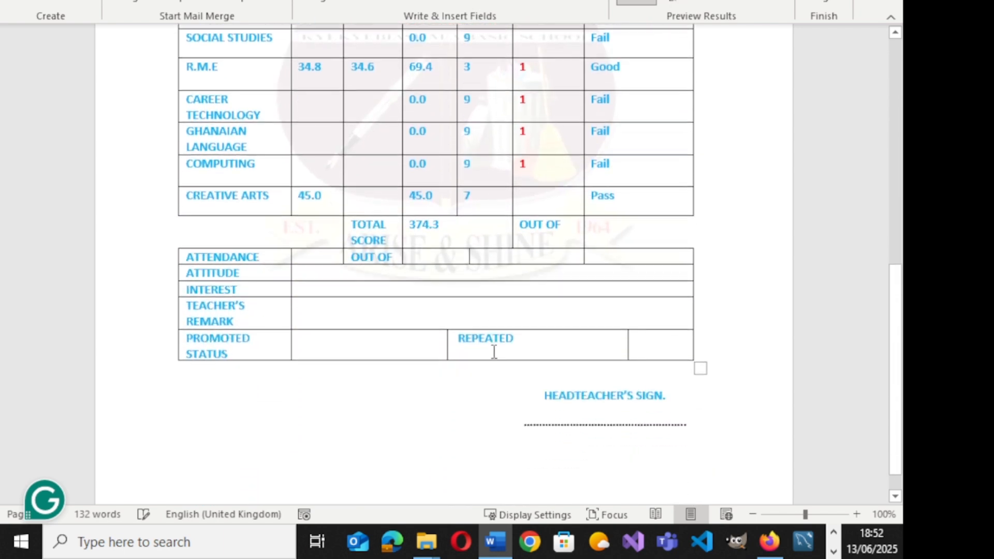
- Review the previewed report card from the school heading down to the headteacher's signature line
scroll(496, 356, "up", 9)
scroll(499, 354, "up", 1)
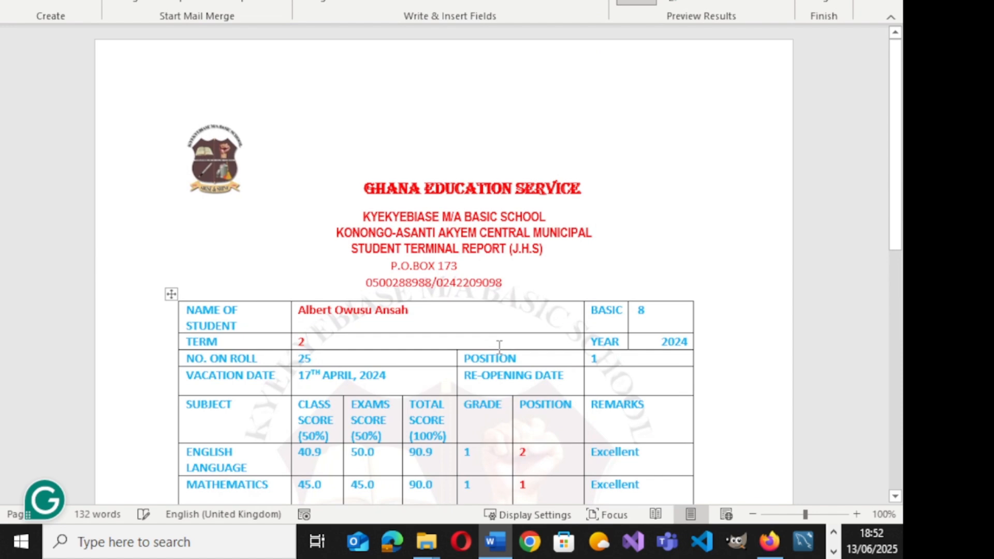
scroll(499, 345, "down", 6)
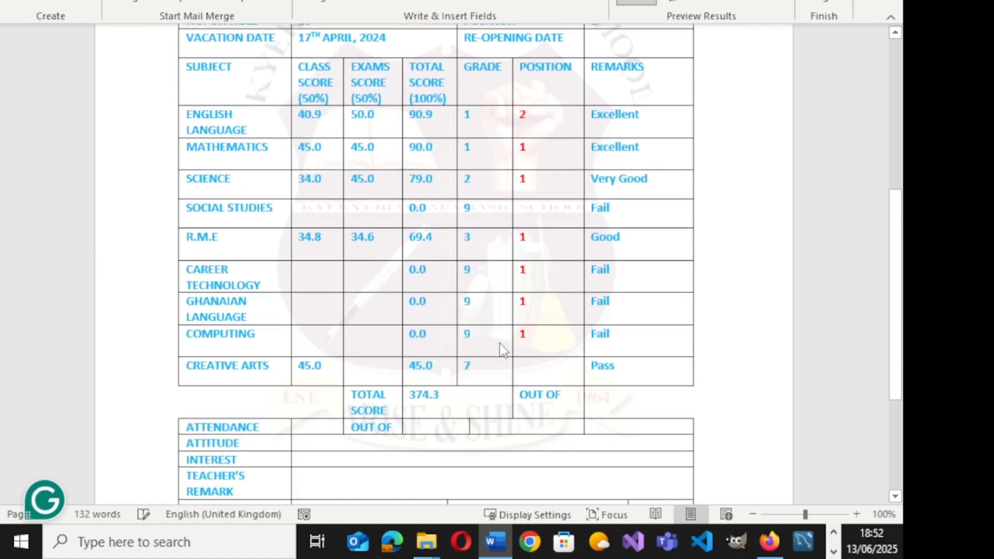
scroll(500, 347, "down", 3)
scroll(500, 344, "up", 1)
scroll(501, 343, "down", 1)
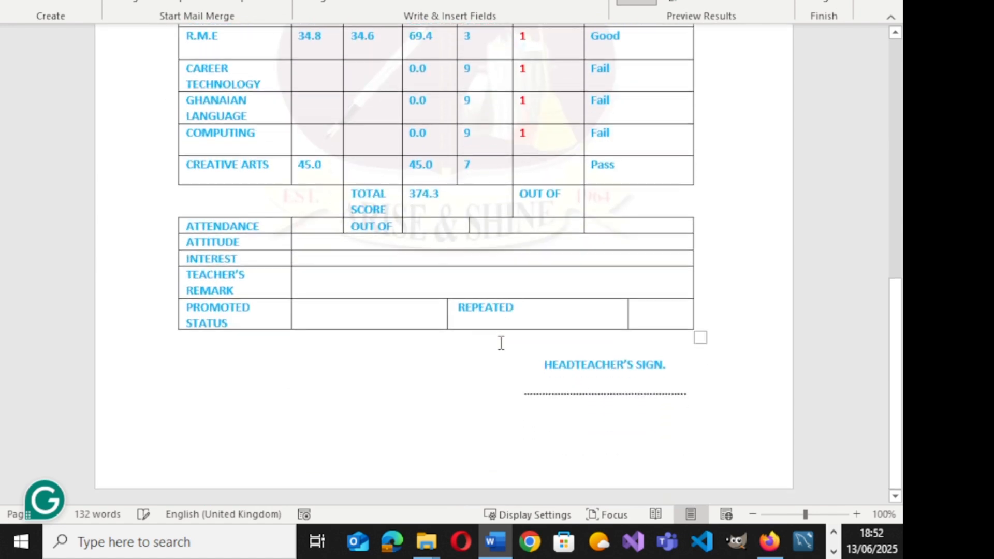
scroll(500, 343, "up", 8)
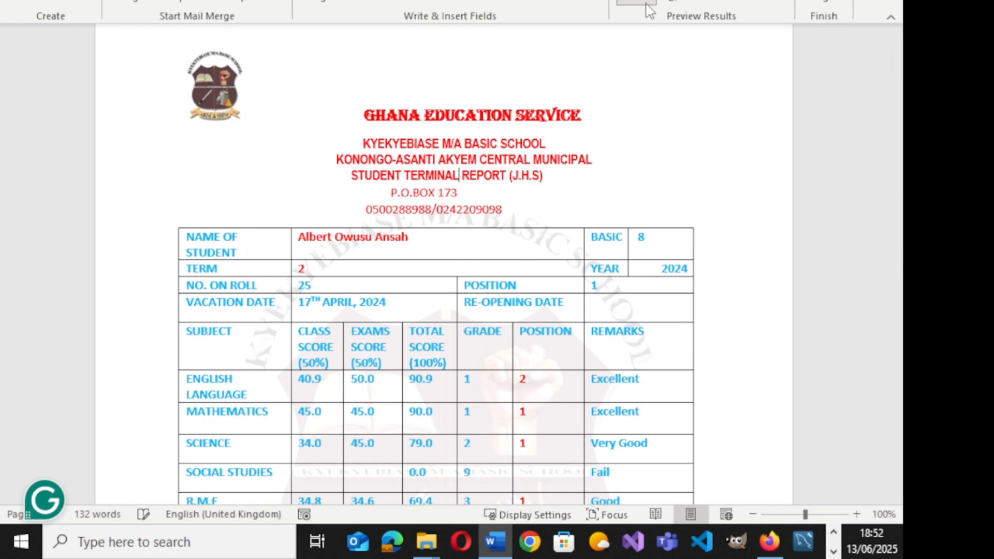
scroll(581, 242, "down", 8)
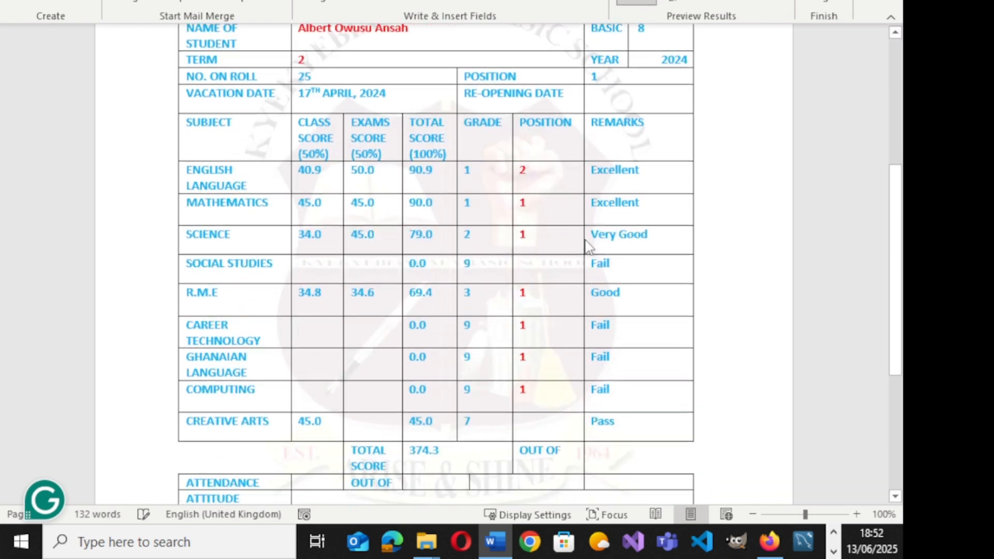
- Insert the Attitude merge field in the empty cell of the ATTITUDE row
scroll(582, 241, "down", 1)
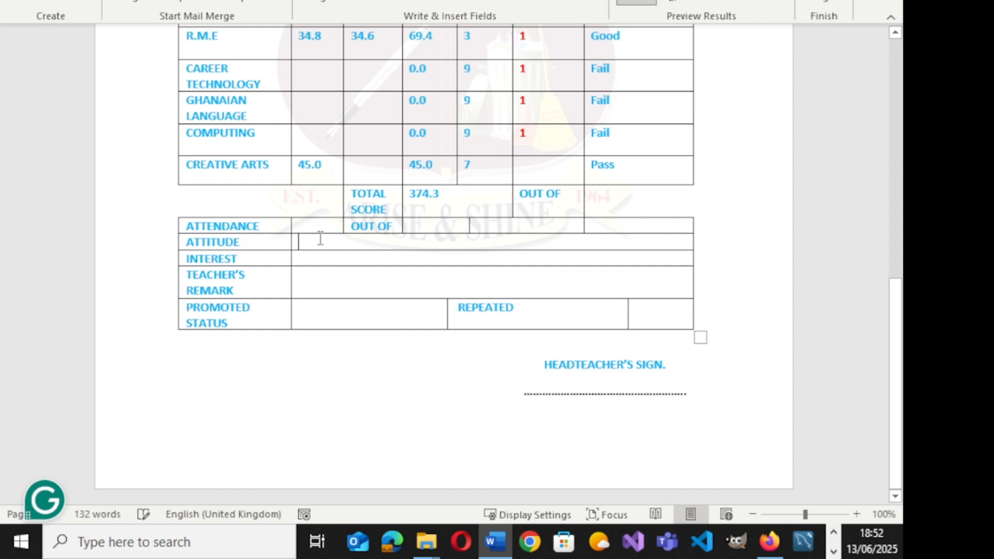
left_click(497, 6)
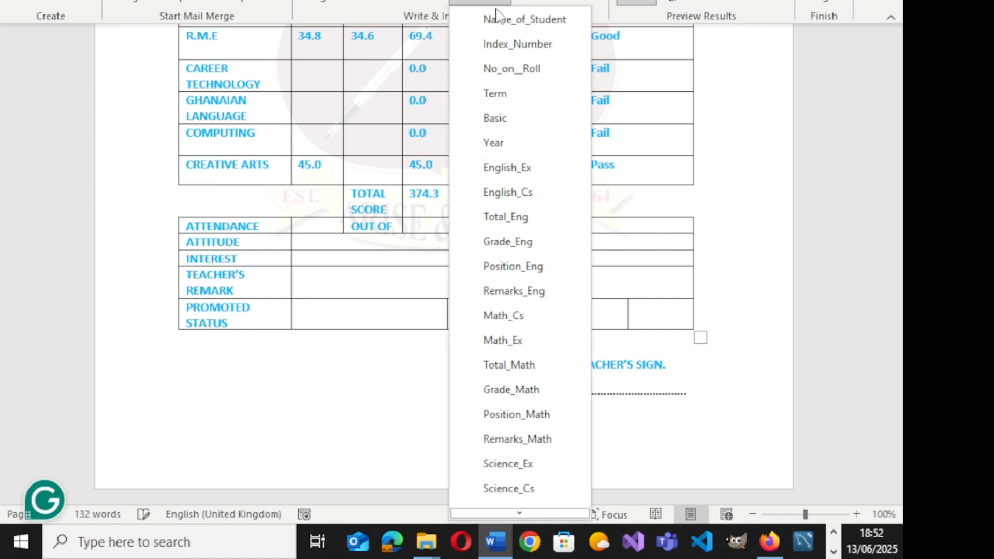
scroll(511, 343, "down", 15)
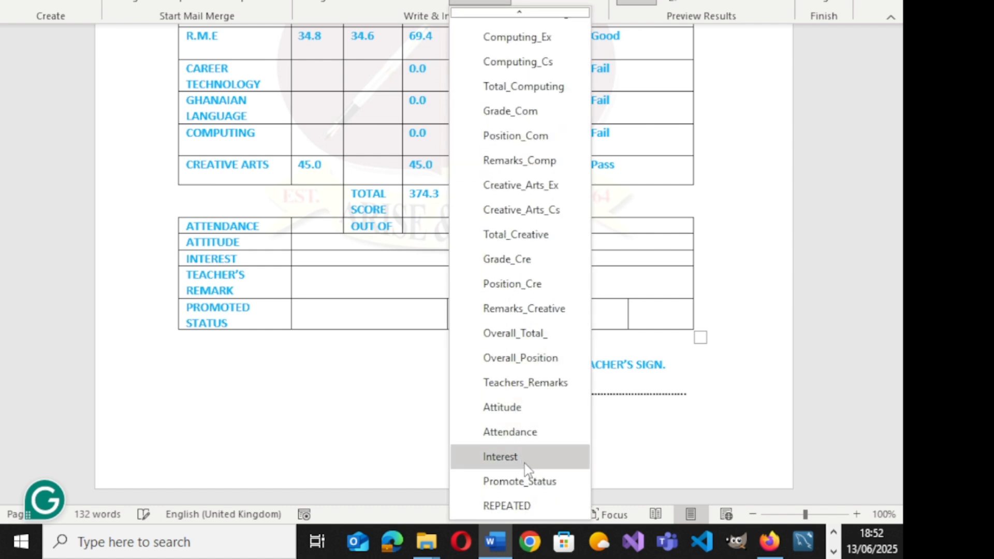
left_click(512, 408)
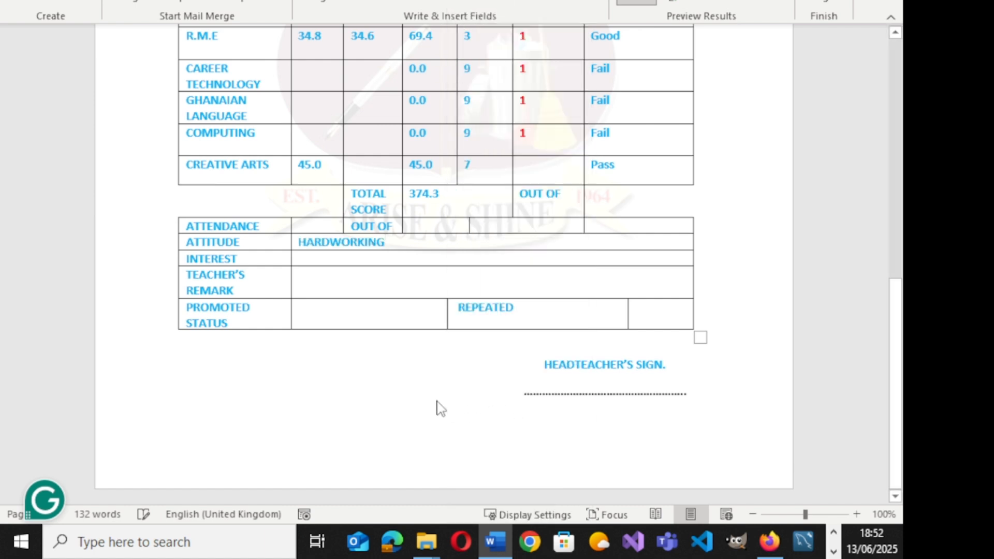
- Insert the Interest merge field in the empty cell of the INTEREST row
left_click(314, 261)
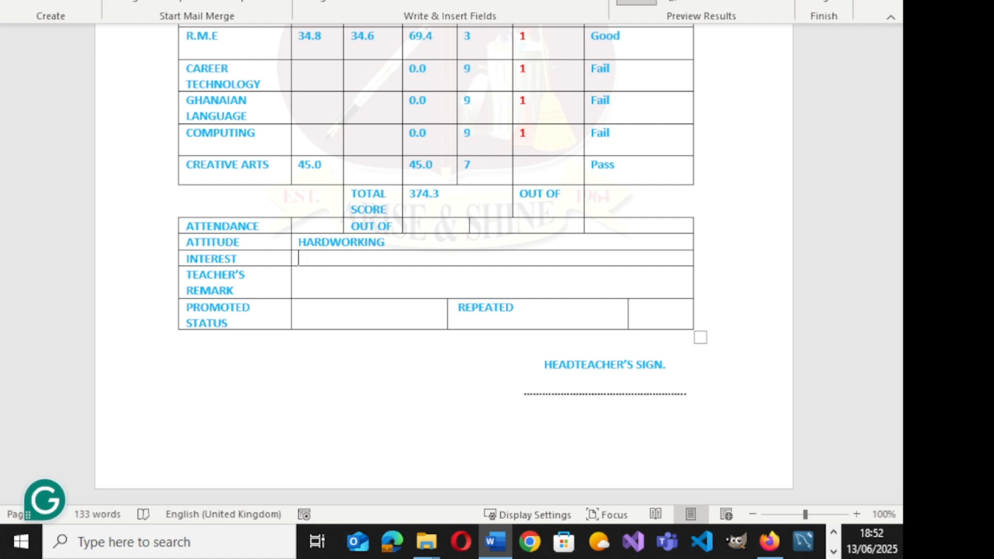
left_click(492, 2)
scroll(506, 472, "down", 7)
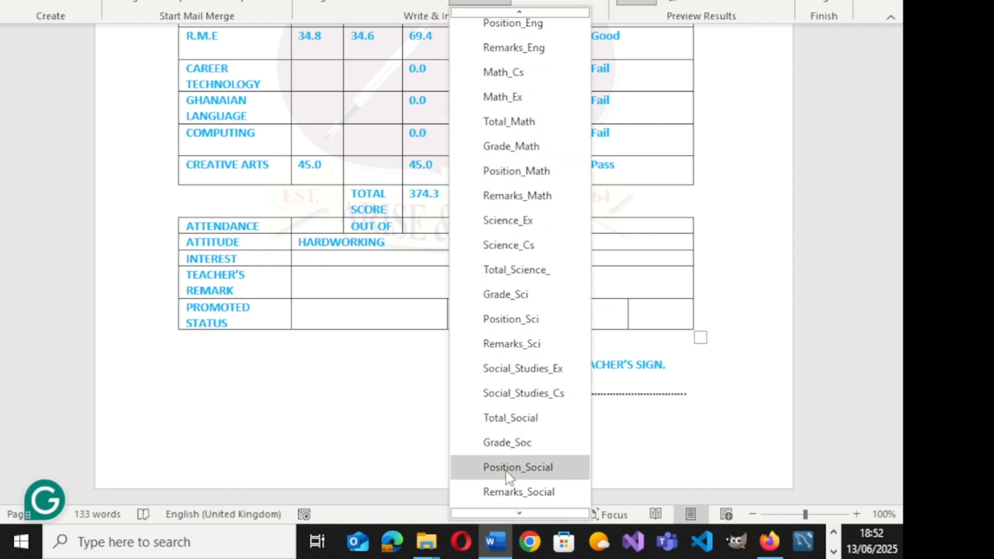
scroll(509, 468, "down", 9)
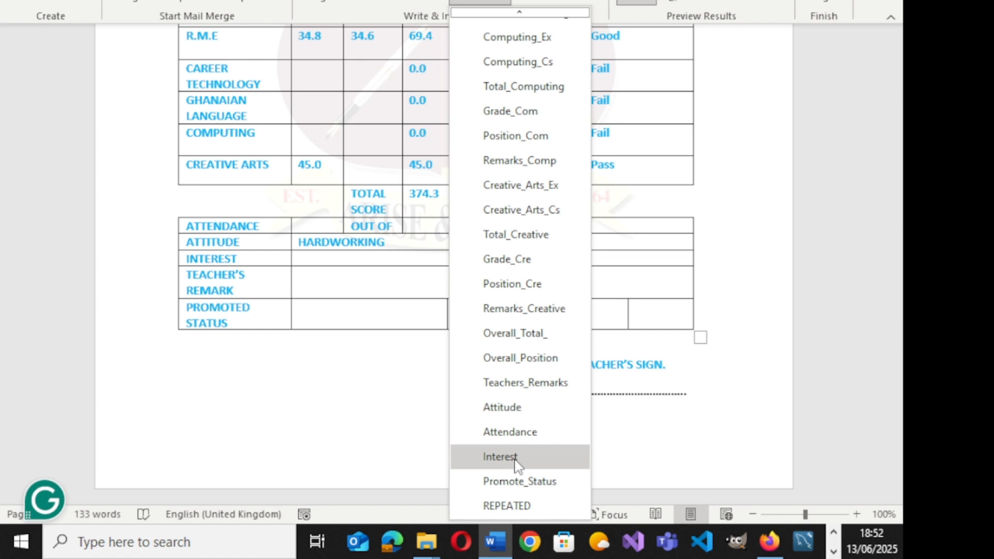
left_click(520, 457)
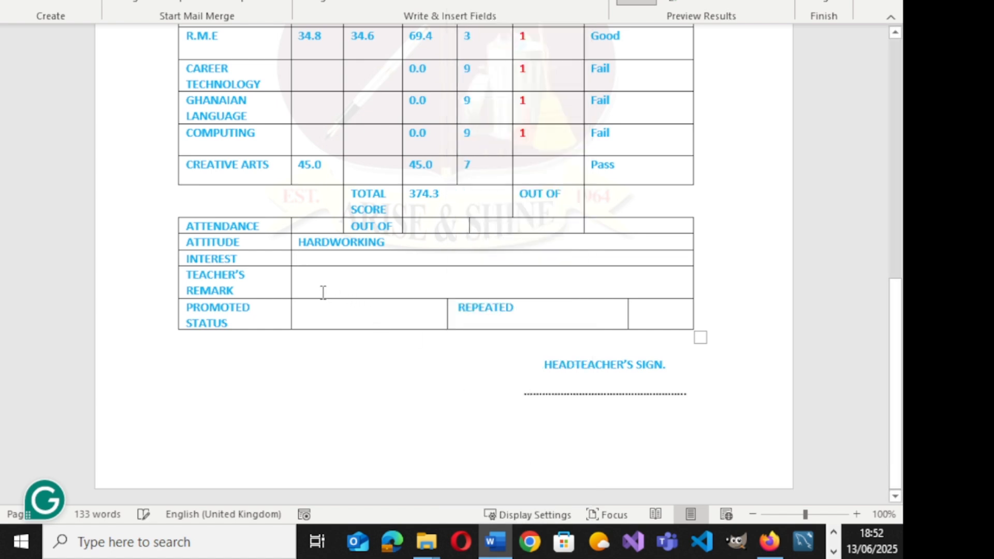
- Insert the Teachers_Remarks merge field in the empty cell of the TEACHER'S REMARK row
left_click(491, 1)
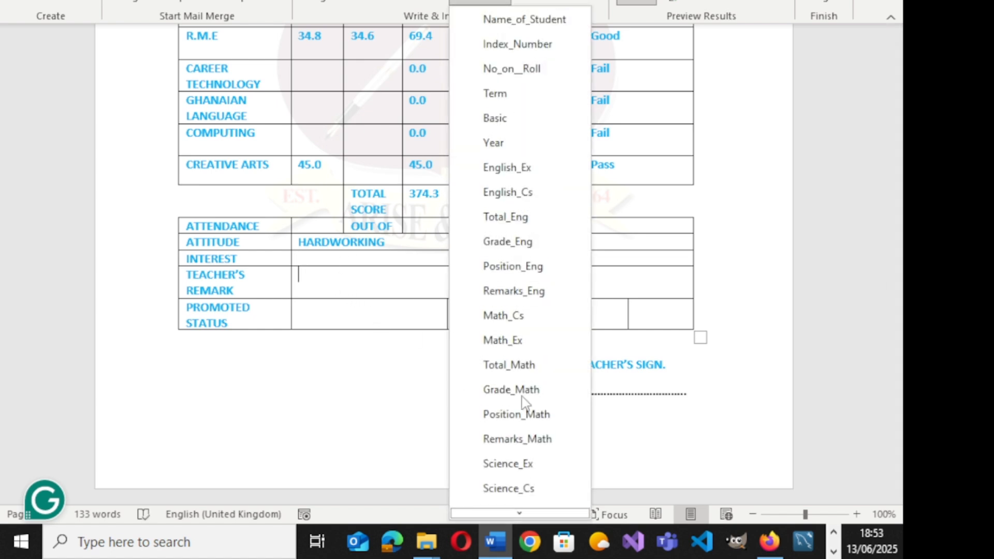
scroll(518, 409, "down", 6)
scroll(520, 409, "down", 10)
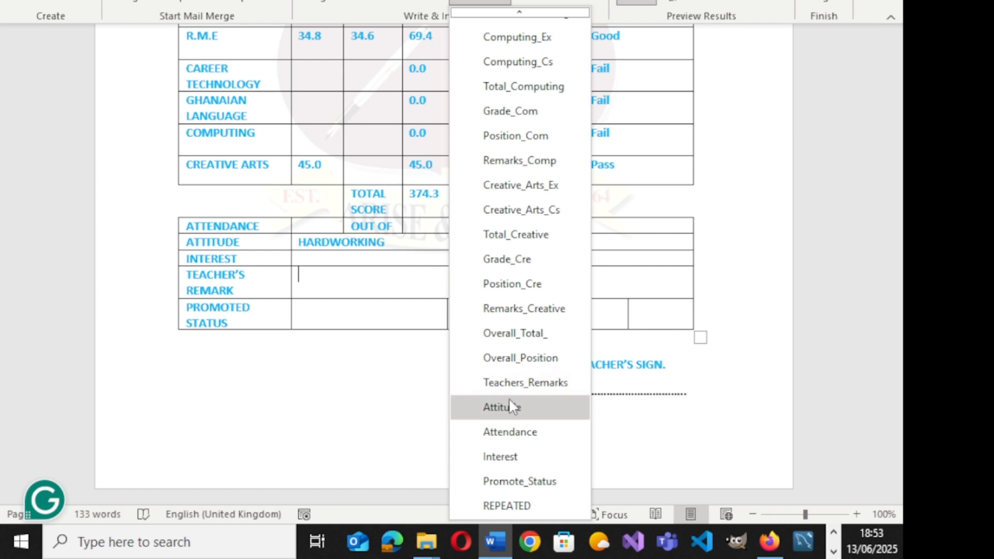
left_click(524, 394)
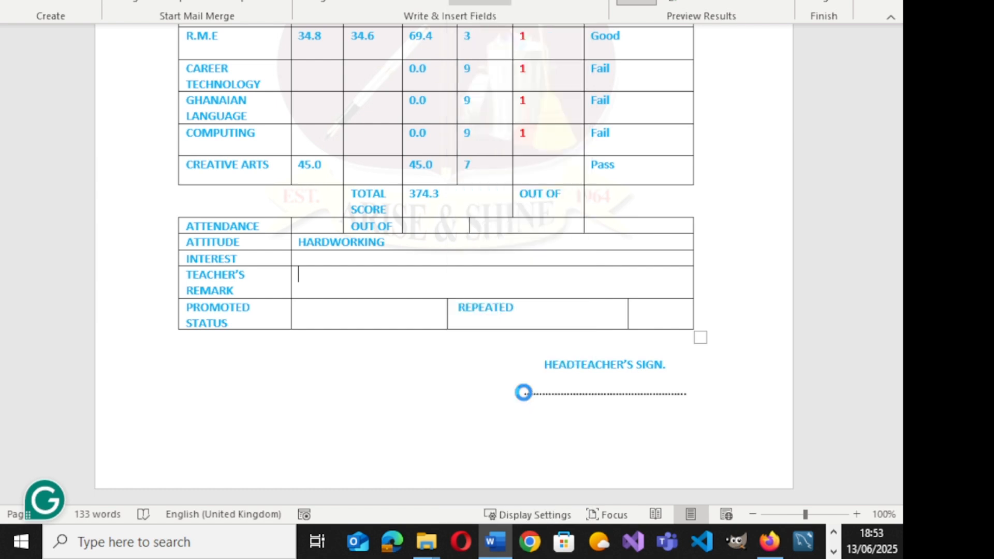
- Insert the Promote_Status merge field in the cell beside PROMOTED STATUS
left_click(401, 310)
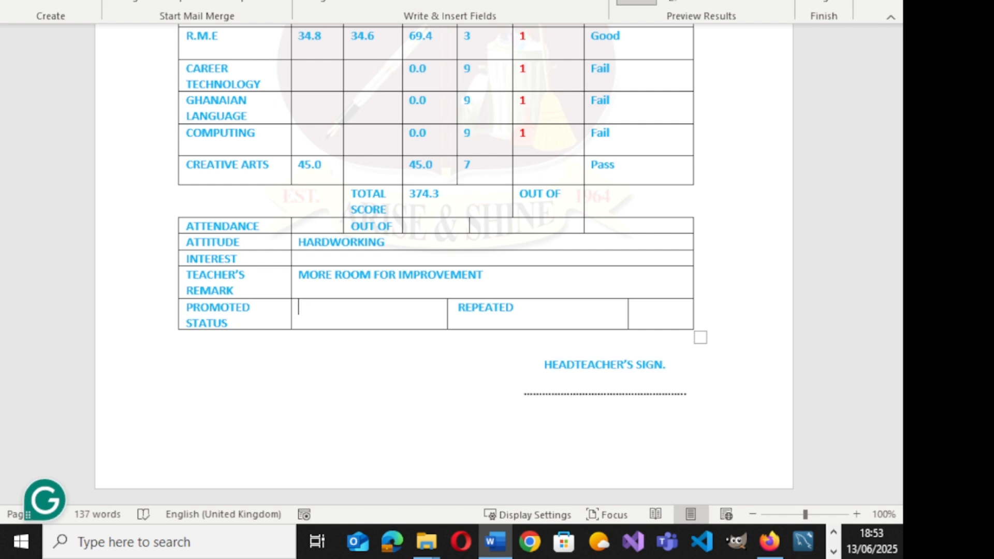
left_click(479, 2)
scroll(518, 383, "down", 16)
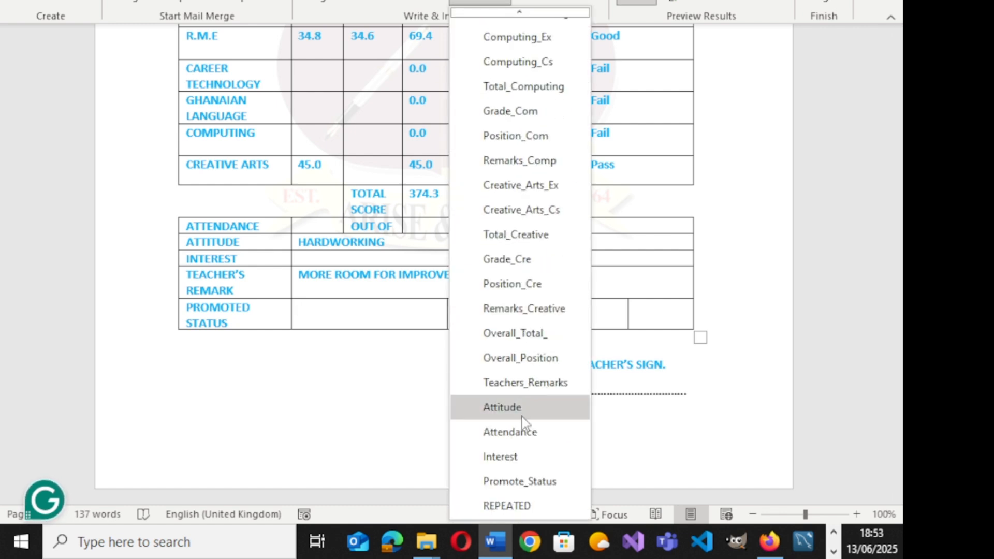
left_click(533, 478)
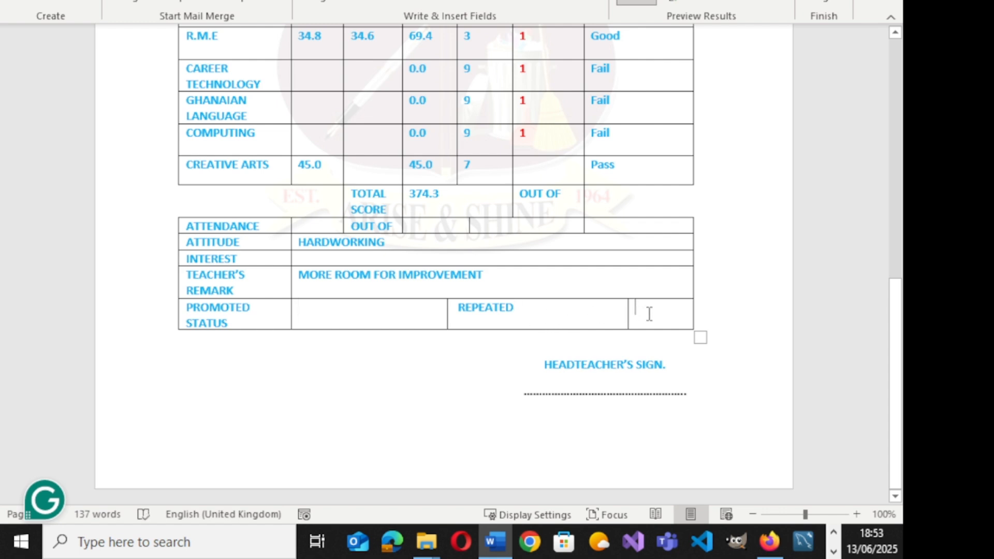
- Insert the REPEATED merge field in the empty cell beside the REPEATED label
left_click(502, 2)
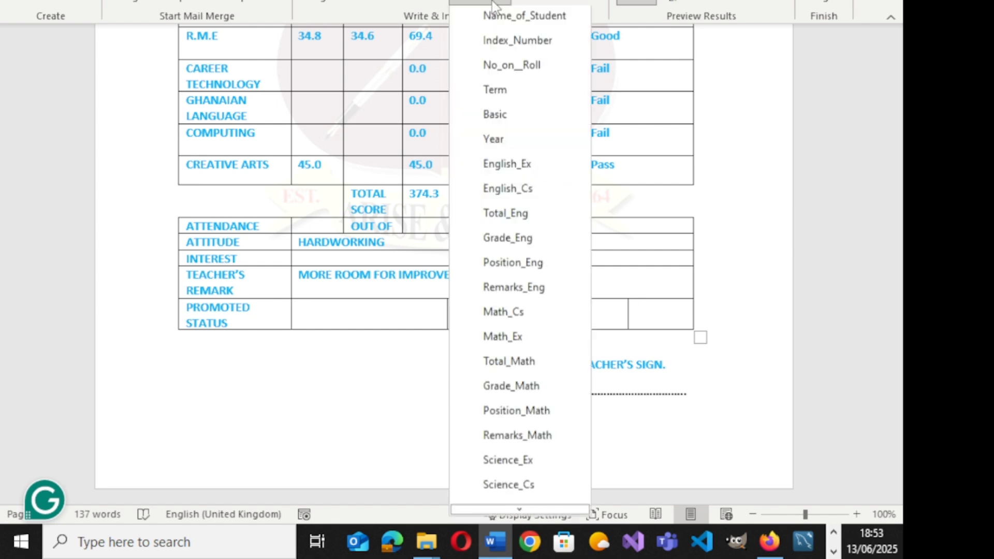
scroll(495, 417, "down", 10)
scroll(494, 422, "down", 6)
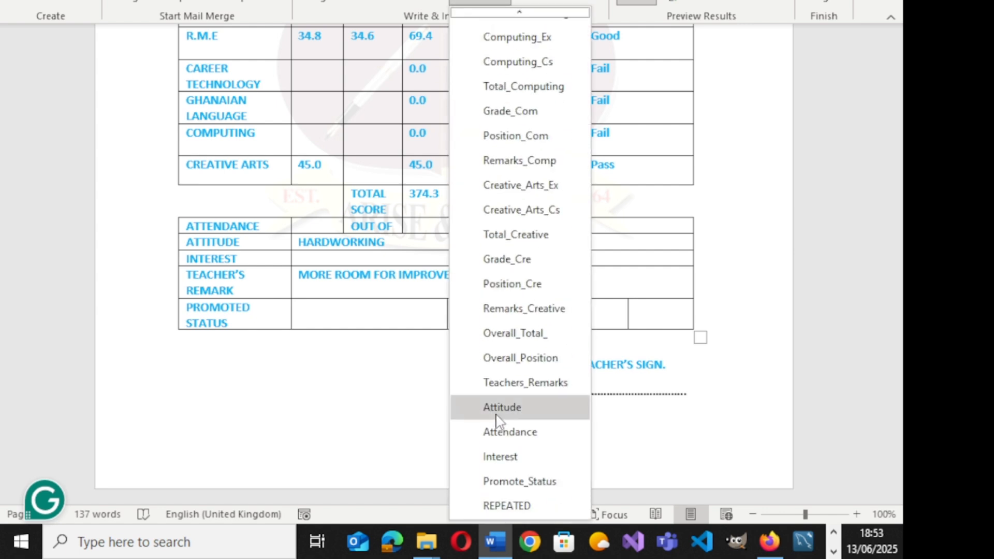
left_click(528, 505)
- Turn the results preview off to inspect the merge field placeholders in the report card, and turn it back on
scroll(494, 262, "up", 10)
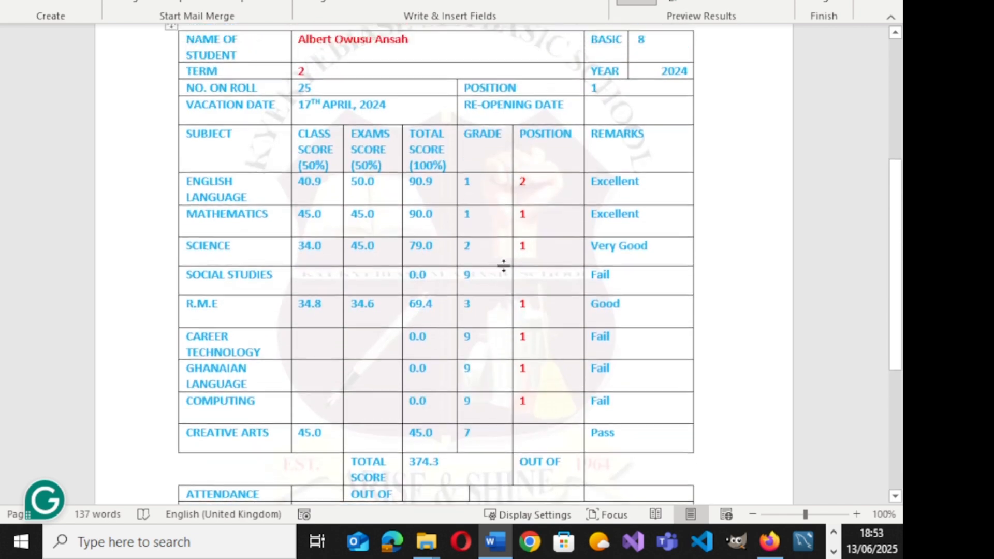
left_click(637, 3)
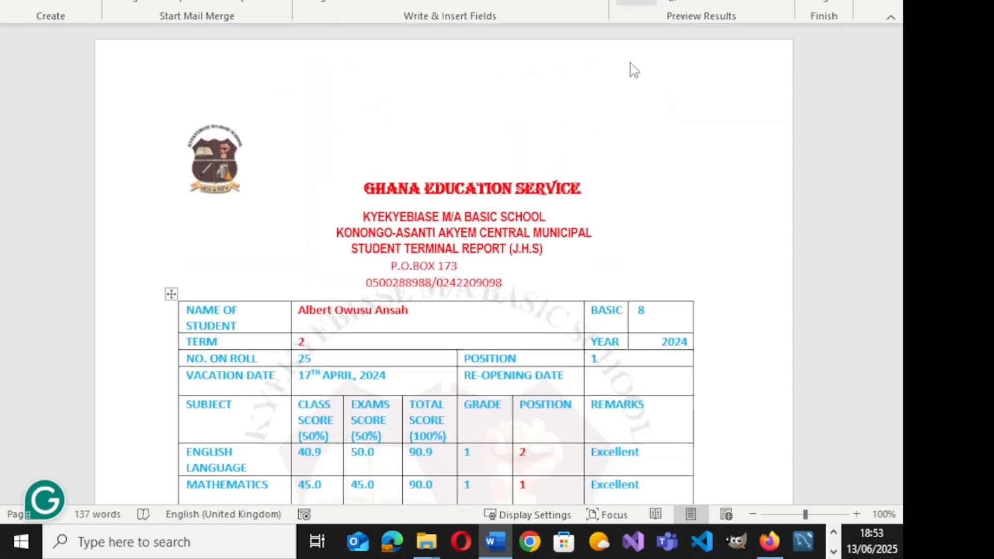
scroll(623, 233, "down", 4)
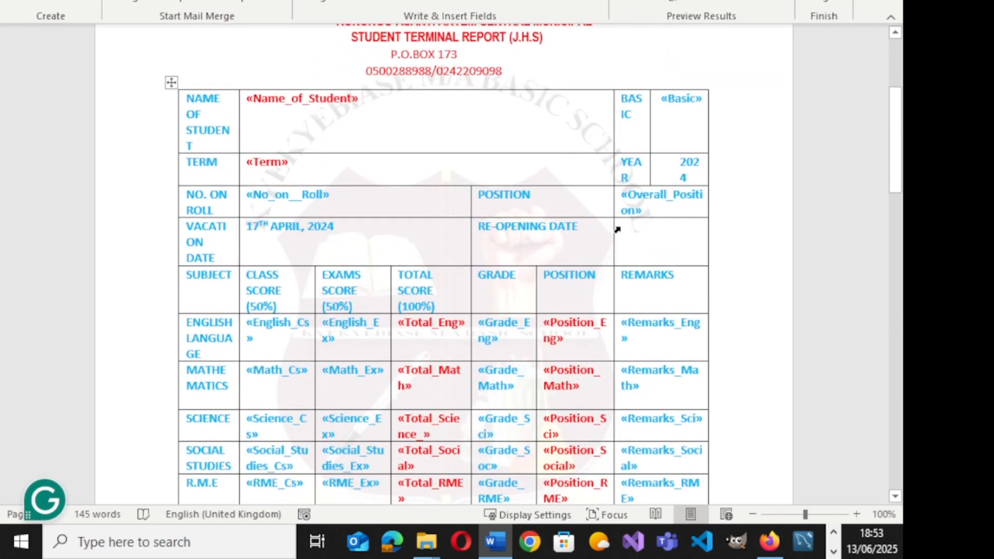
left_click(636, 3)
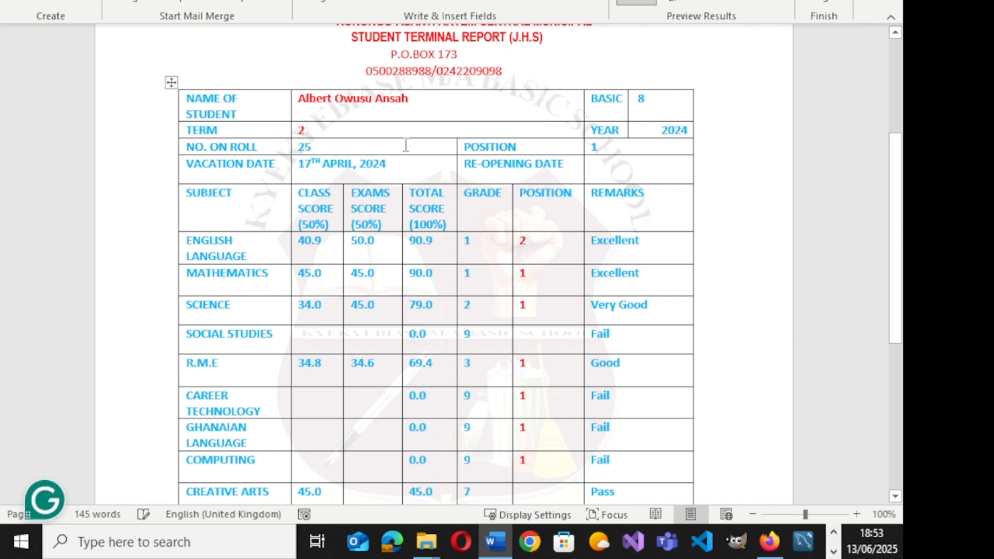
- Set the font colour of the NO. ON ROLL value and the overall POSITION value to red
left_click(306, 146)
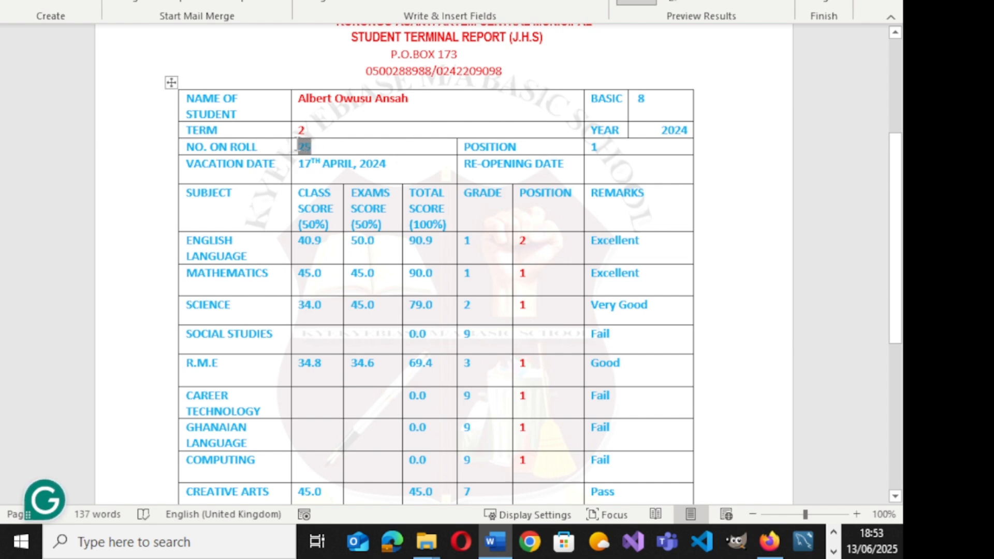
left_click(65, 1)
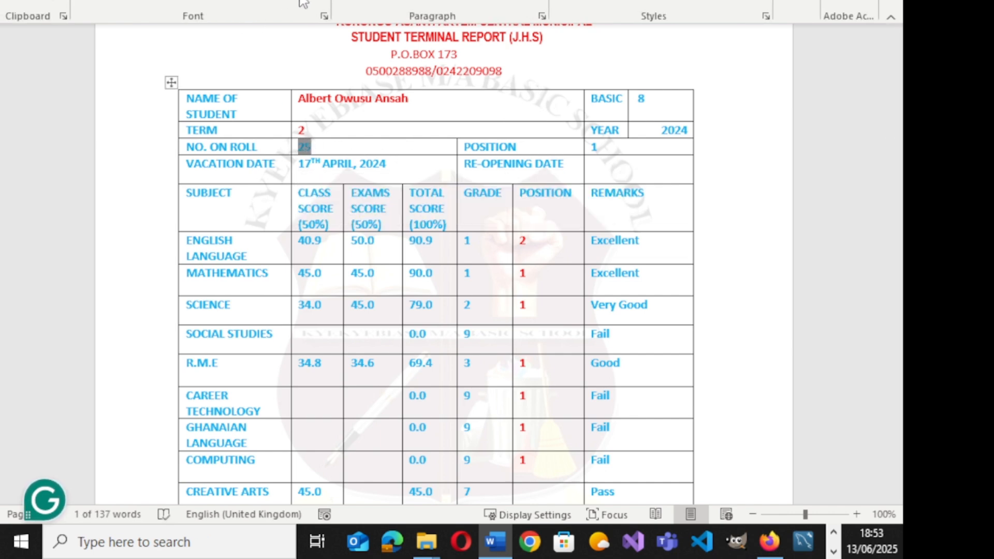
double_click(594, 147)
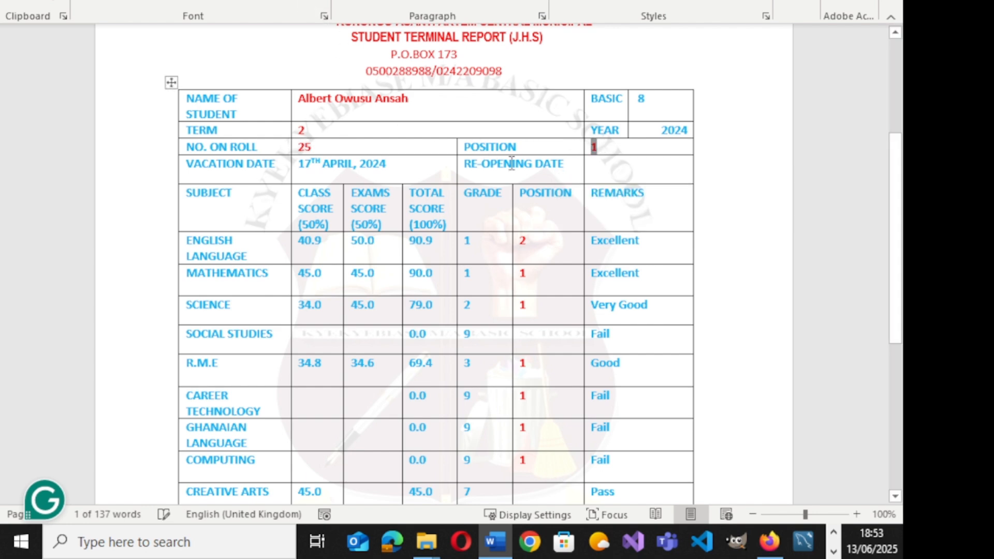
- Return to the mail merge preview, move to the next student's record and check its scores, total and remarks
scroll(521, 81, "down", 1)
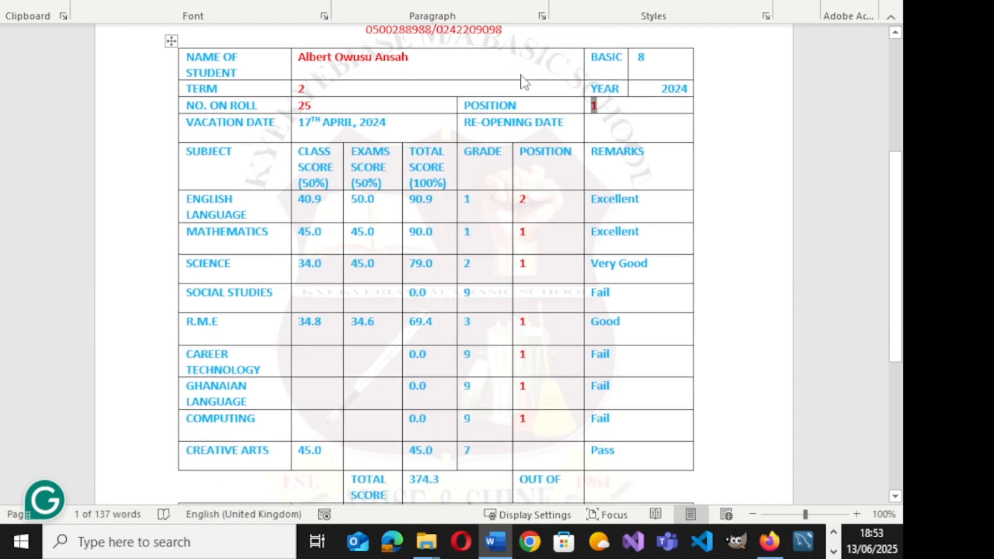
scroll(592, 79, "up", 5)
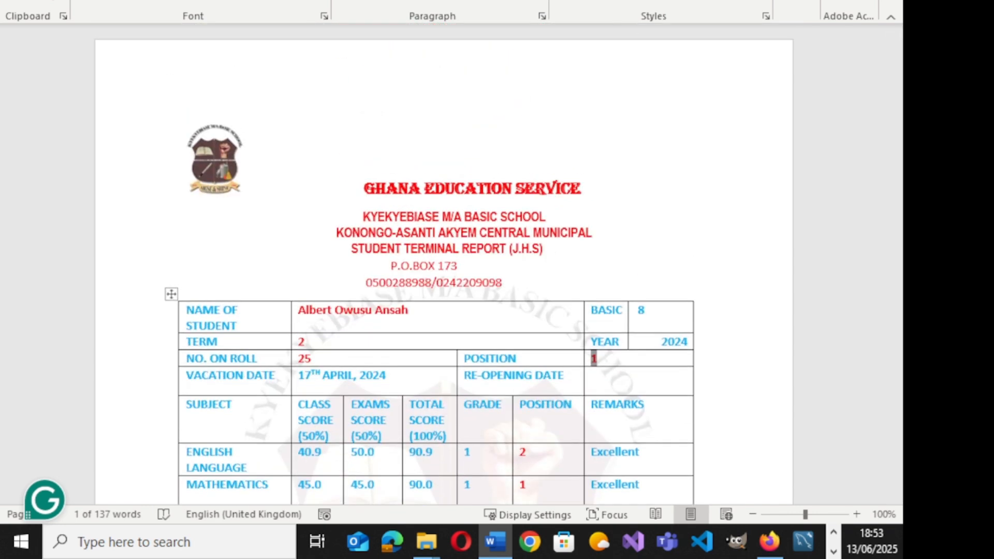
left_click(357, 0)
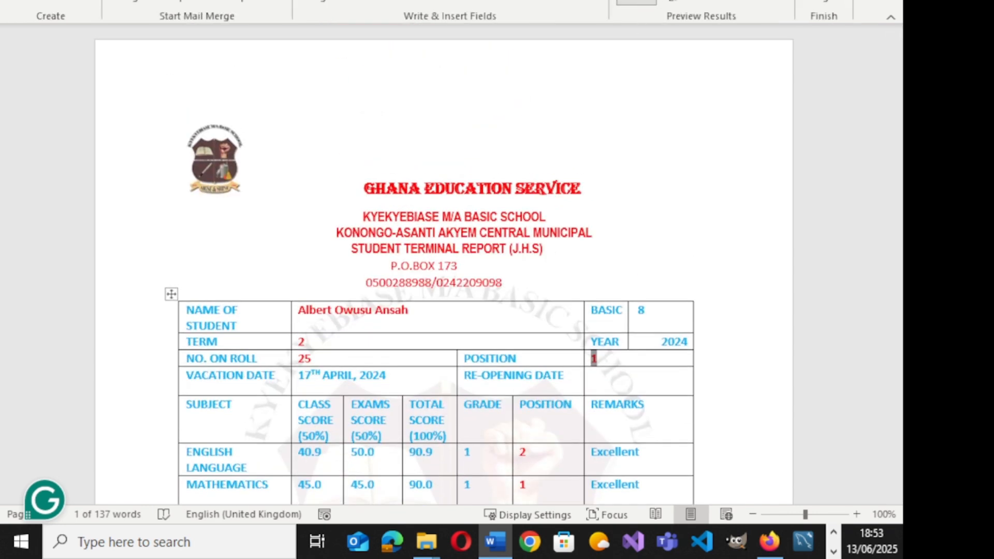
left_click(636, 3)
left_click(636, 3)
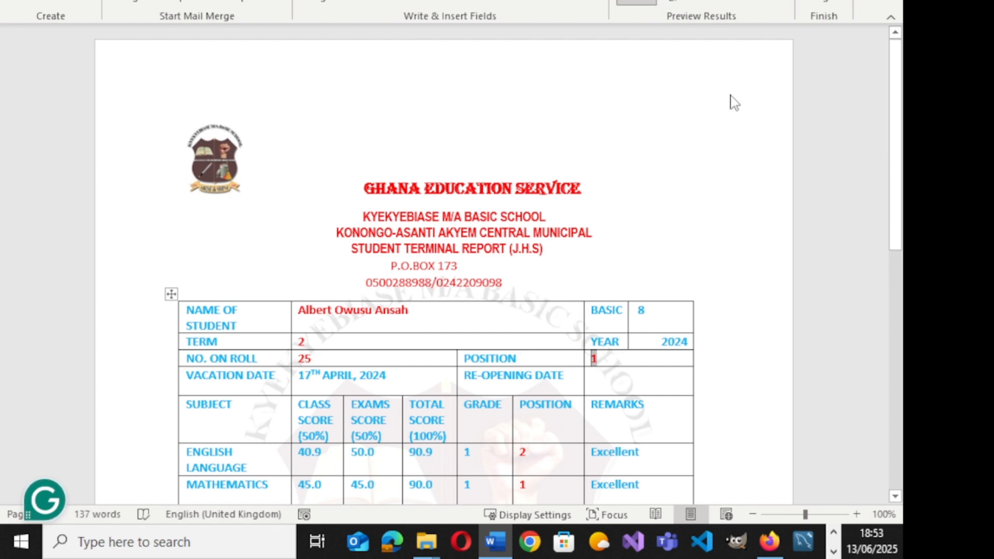
scroll(732, 101, "down", 8)
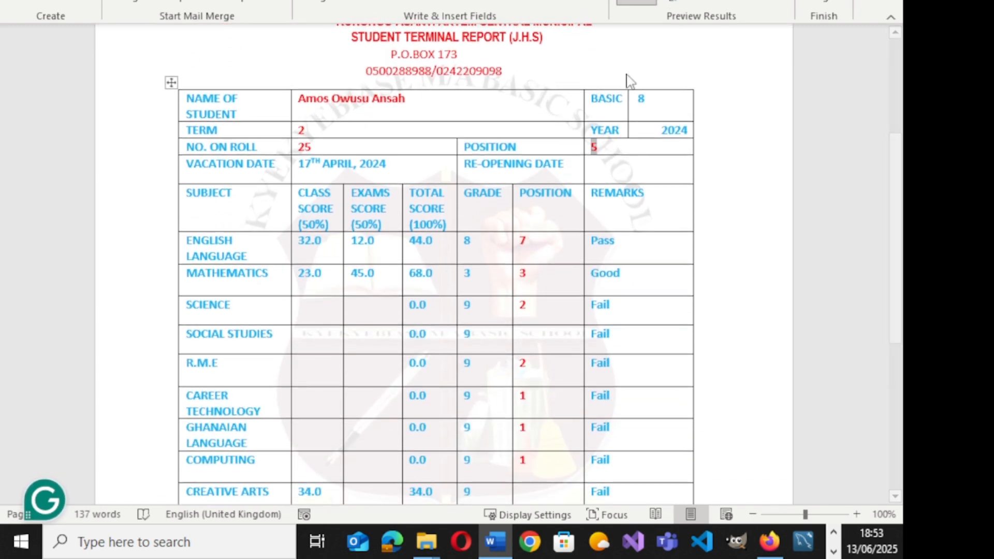
scroll(628, 80, "up", 3)
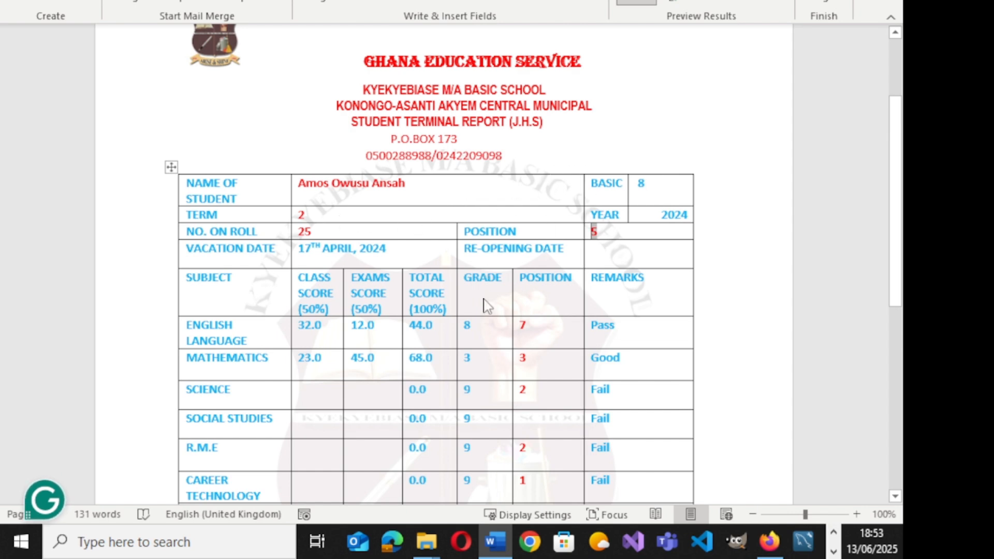
scroll(486, 321, "down", 5)
scroll(487, 337, "down", 1)
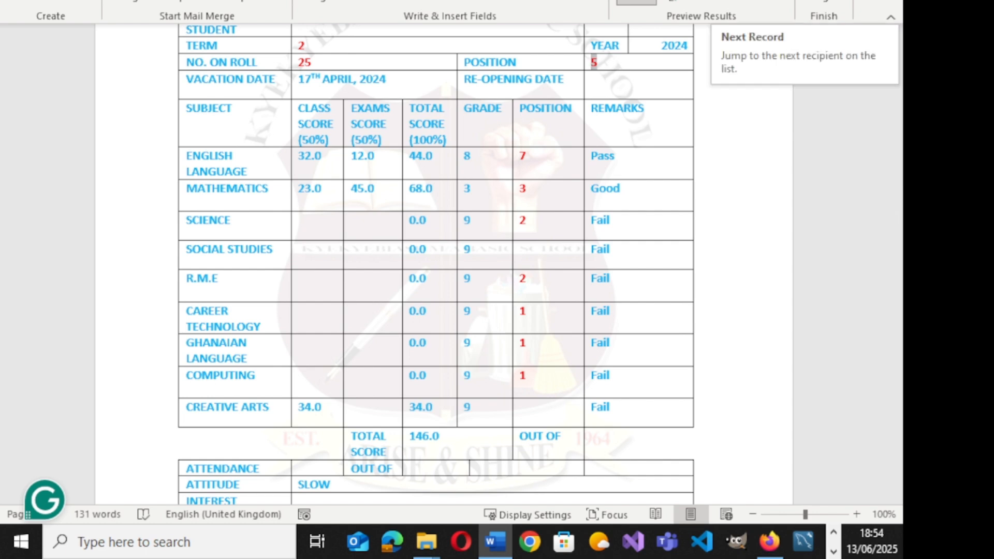
- Page through the following students' records in the merge preview, checking each one's name, overall position, scores and remarks
left_click(757, 1)
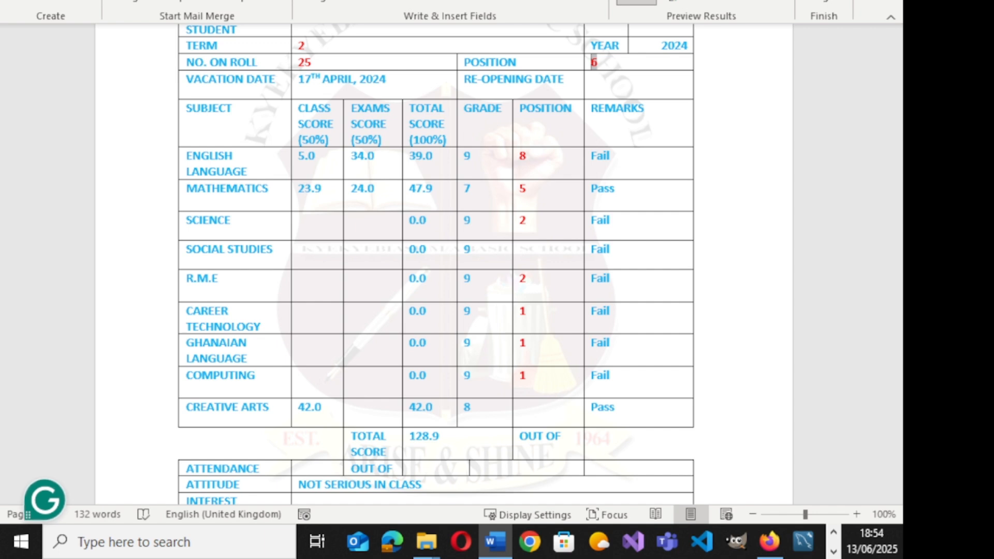
left_click(757, 1)
scroll(646, 112, "up", 4)
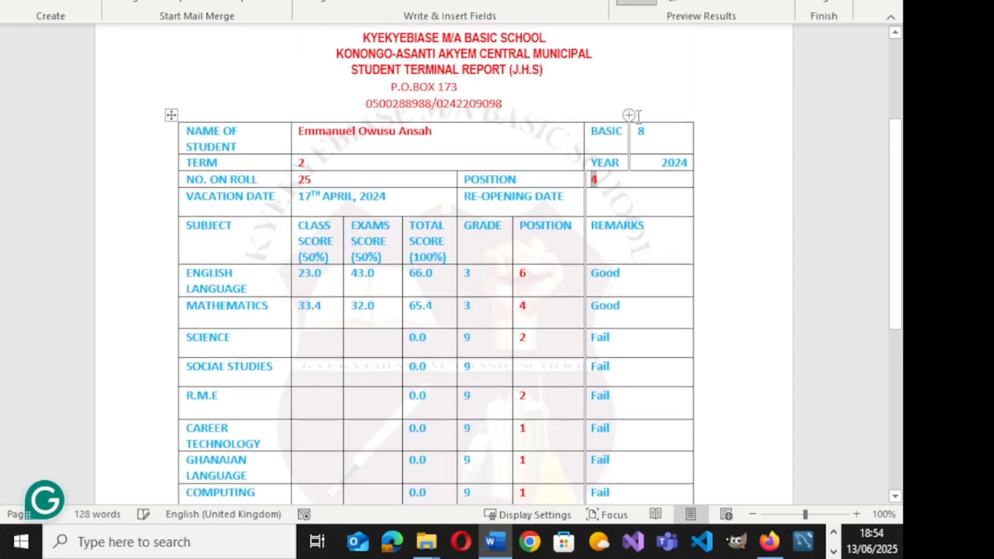
scroll(646, 112, "up", 2)
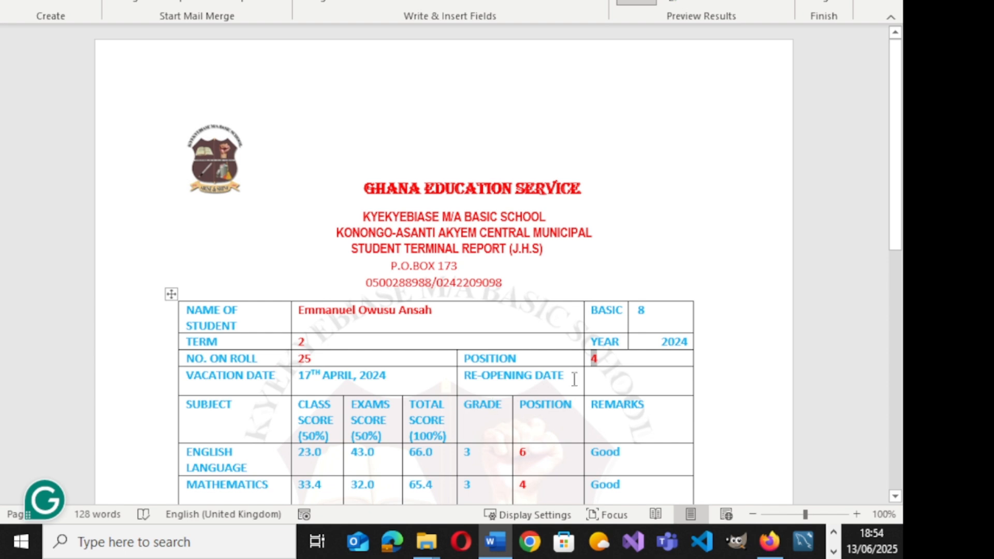
left_click(832, 3)
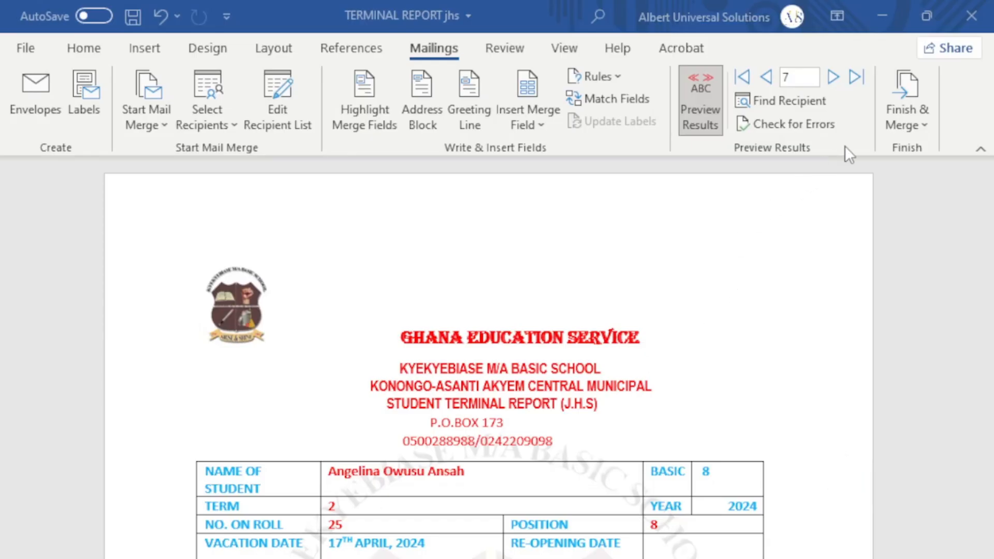
- Finish the mail merge by merging all records into a new document of individual report cards
left_click(920, 120)
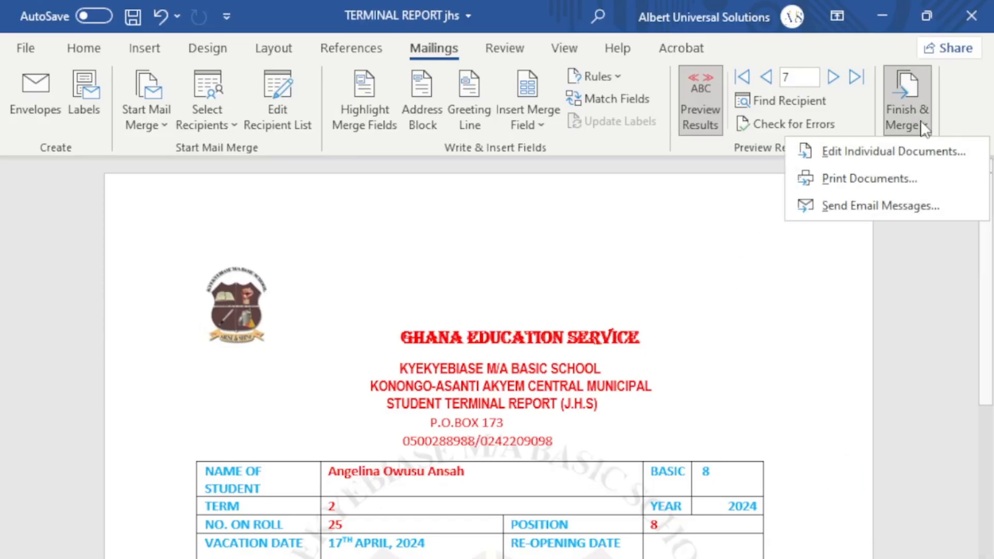
left_click(892, 150)
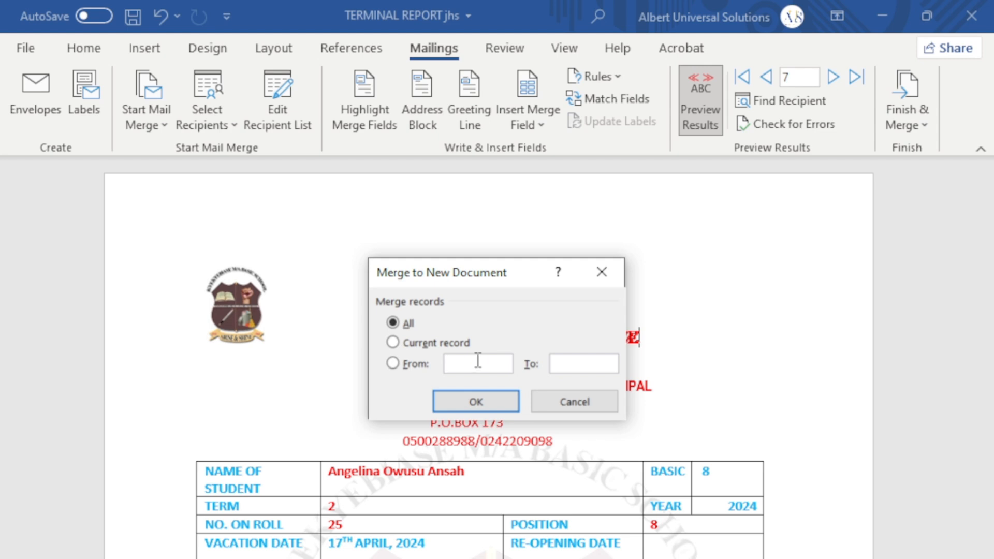
type("1")
left_click(492, 394)
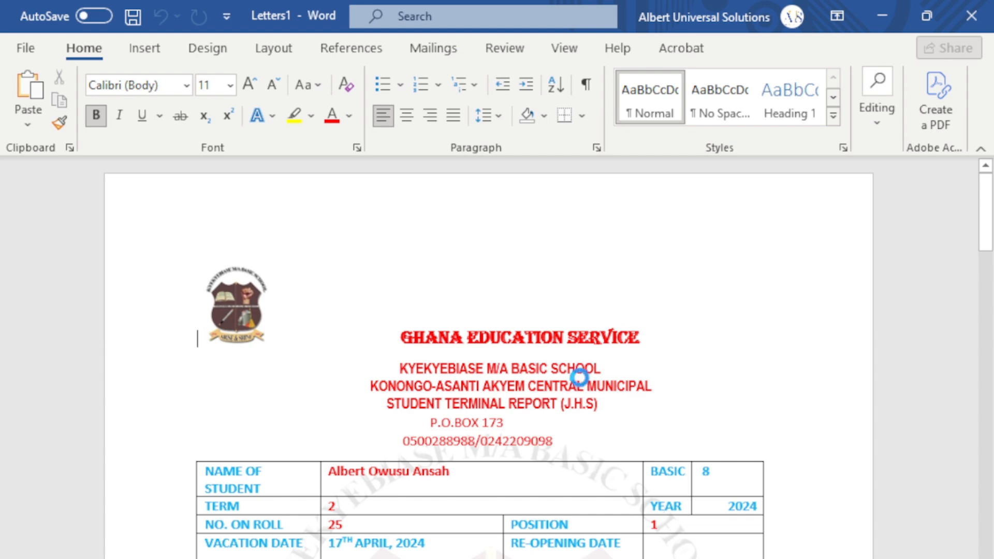
- Test editing the merged document by adding extra letters to the second report card's student name and deleting them
scroll(583, 381, "down", 3)
scroll(586, 381, "down", 10)
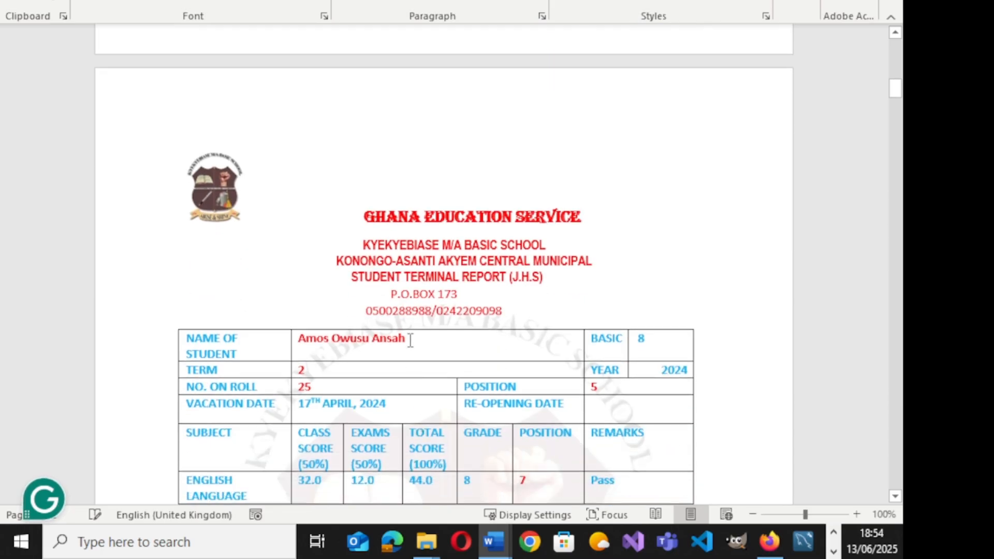
left_click(413, 346)
key("BackSpace")
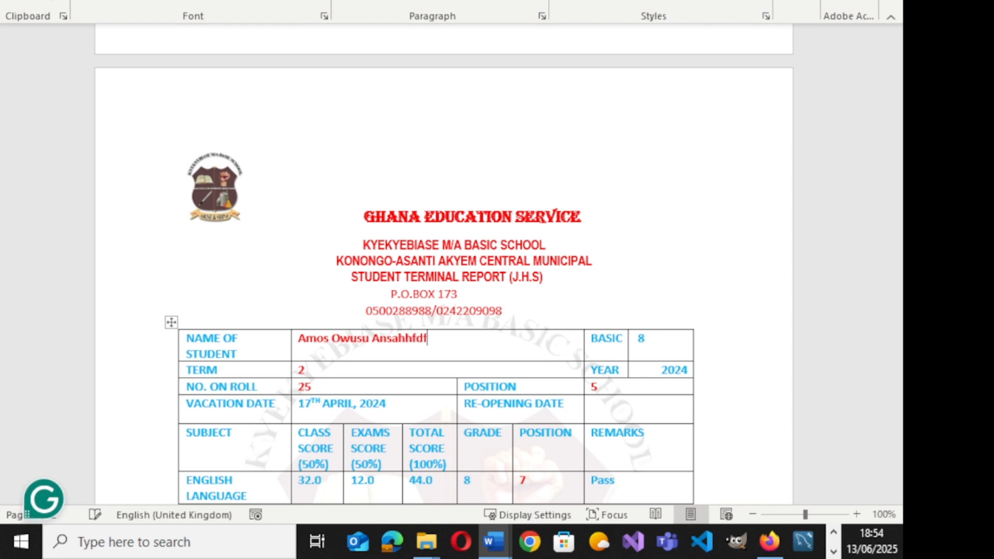
key("BackSpace")
key("BackSpace")
- Examine the first two merged report cards, including the subject scores, grades, positions, total score, attitude and teacher's remark
scroll(401, 316, "up", 10)
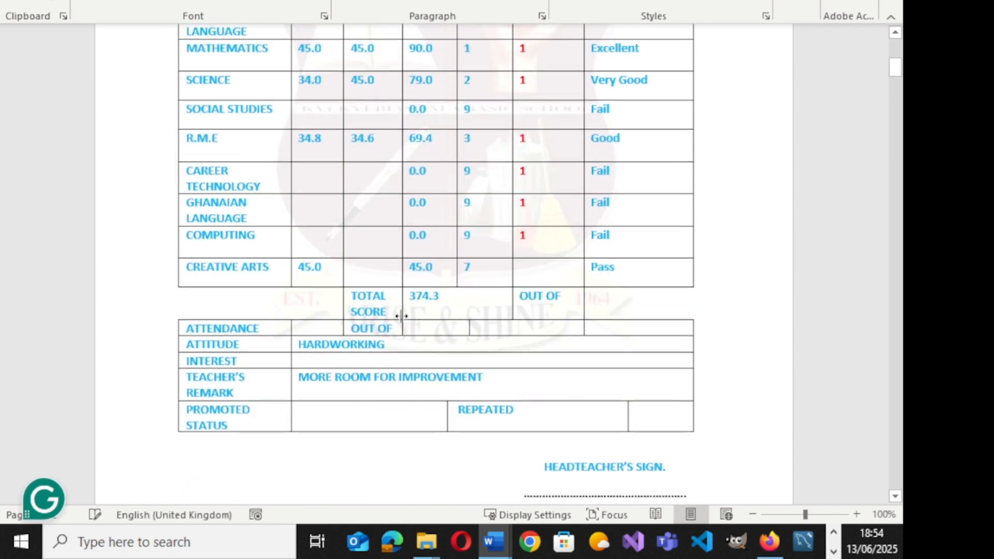
scroll(350, 434, "down", 1)
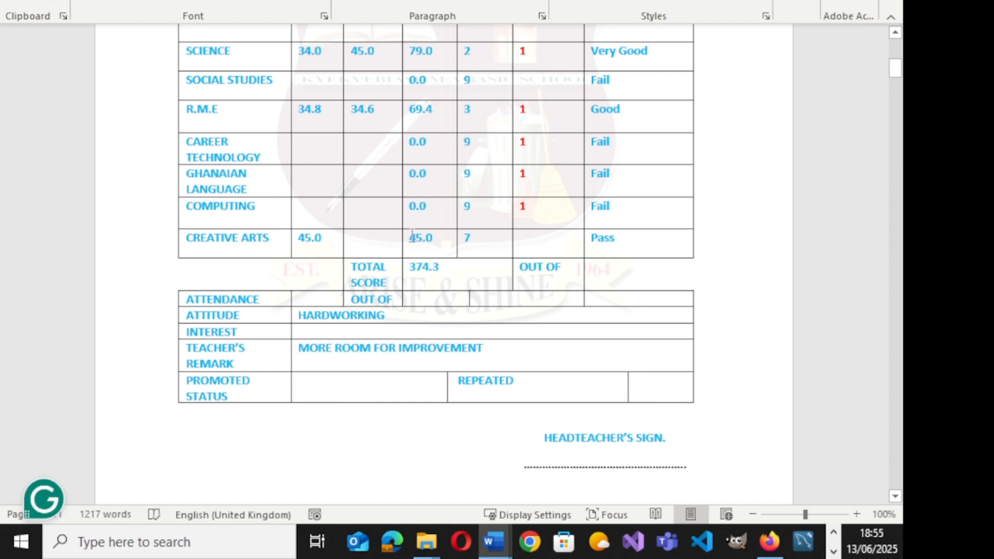
scroll(448, 239, "down", 1)
scroll(449, 250, "up", 4)
scroll(449, 251, "up", 4)
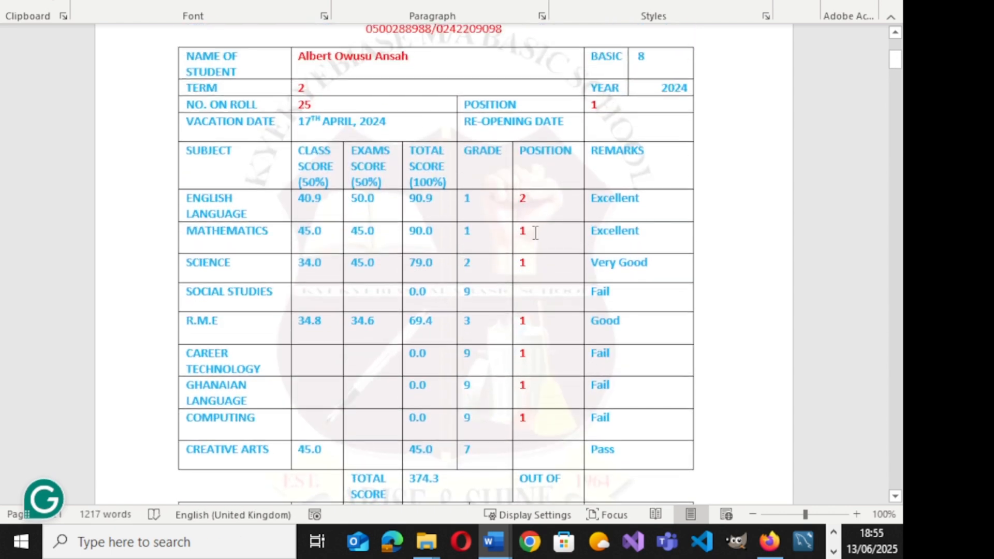
scroll(495, 254, "up", 7)
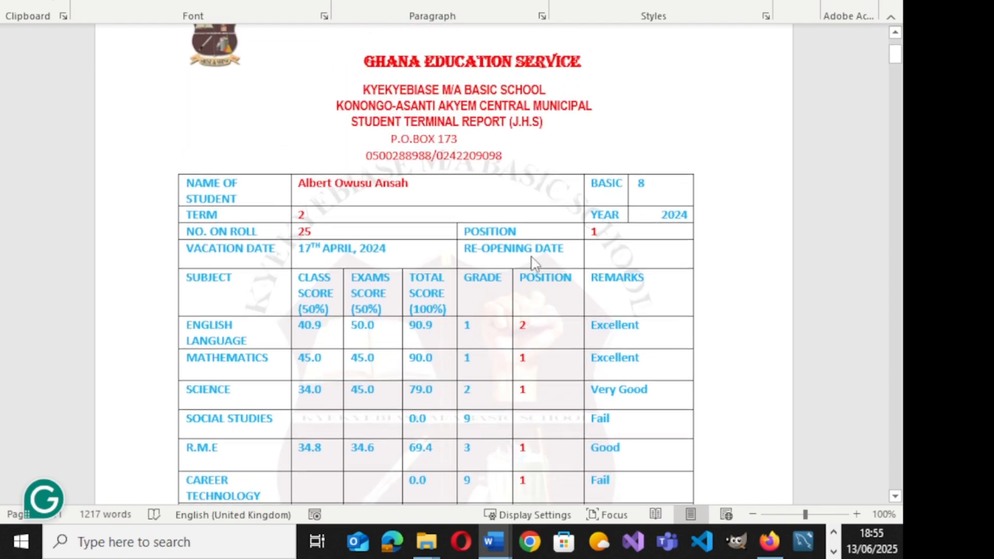
scroll(533, 262, "down", 18)
scroll(571, 399, "up", 20)
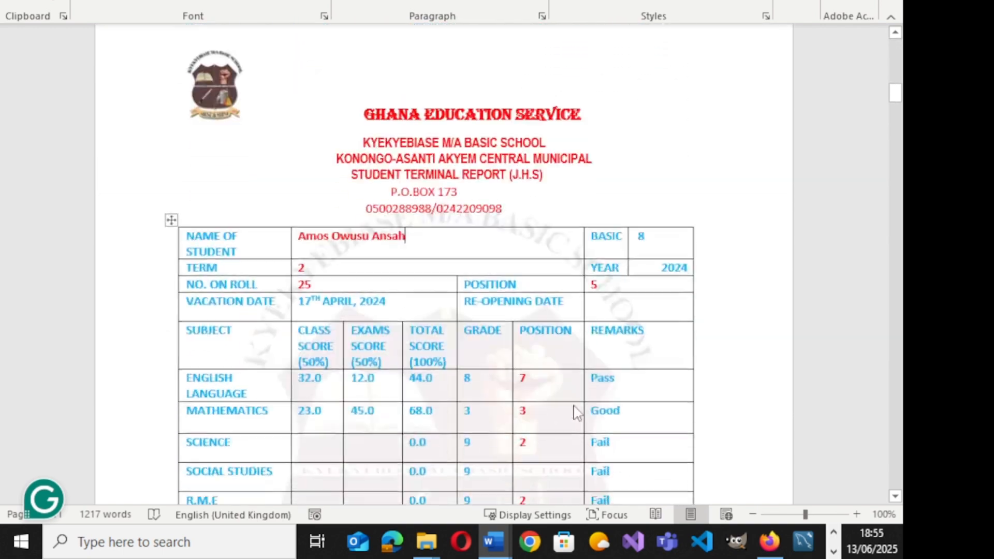
- Look through the remaining merged report cards up to the end of the document
scroll(575, 412, "down", 20)
scroll(580, 424, "down", 20)
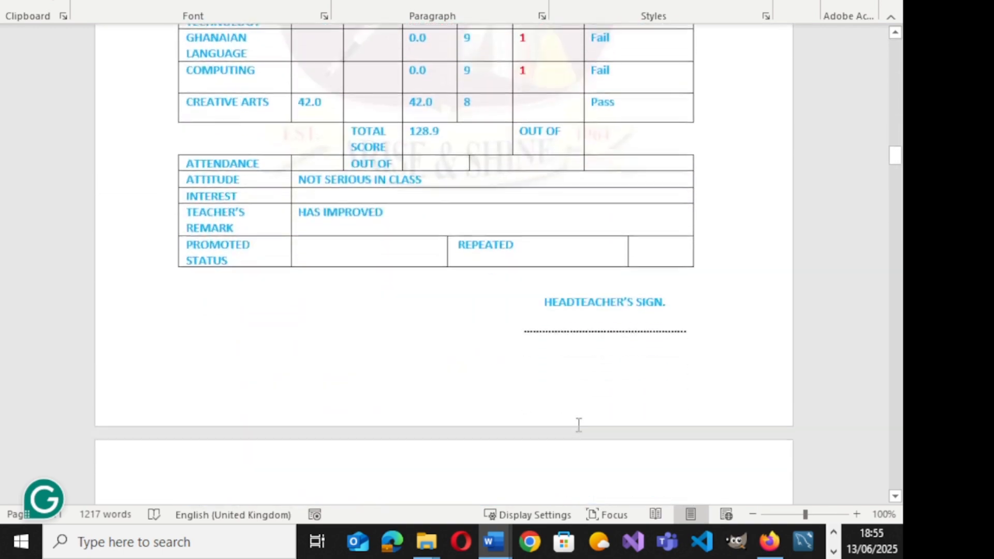
scroll(581, 425, "down", 2)
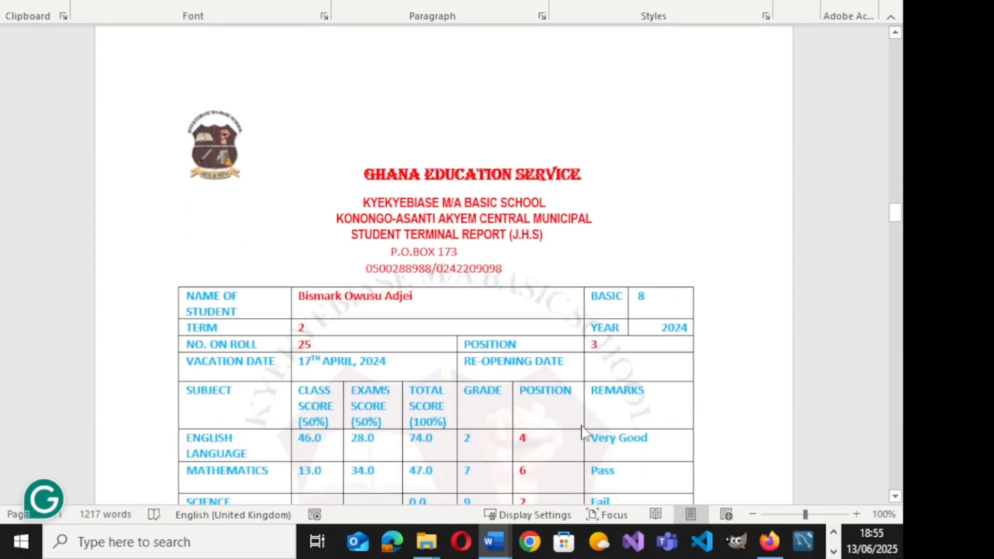
scroll(585, 427, "down", 20)
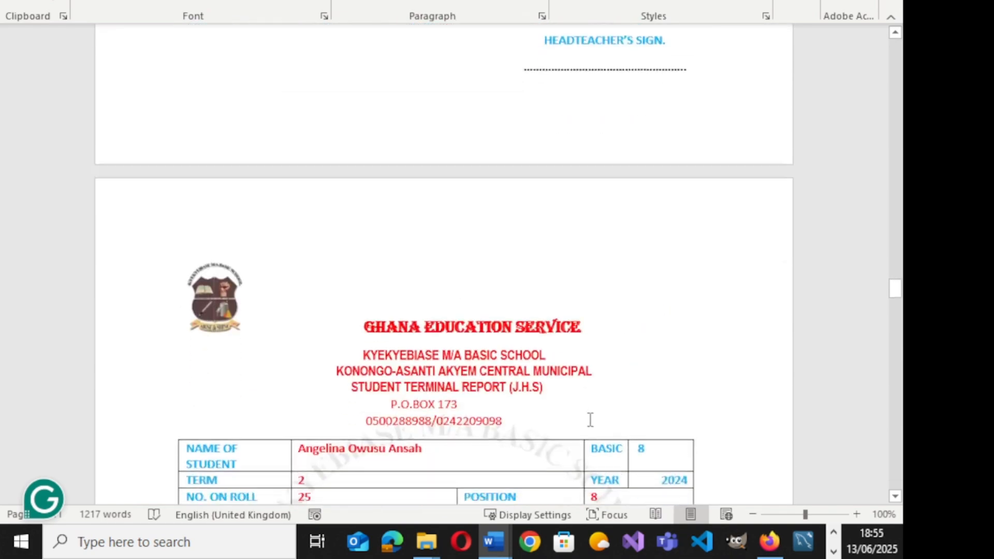
scroll(590, 412, "down", 20)
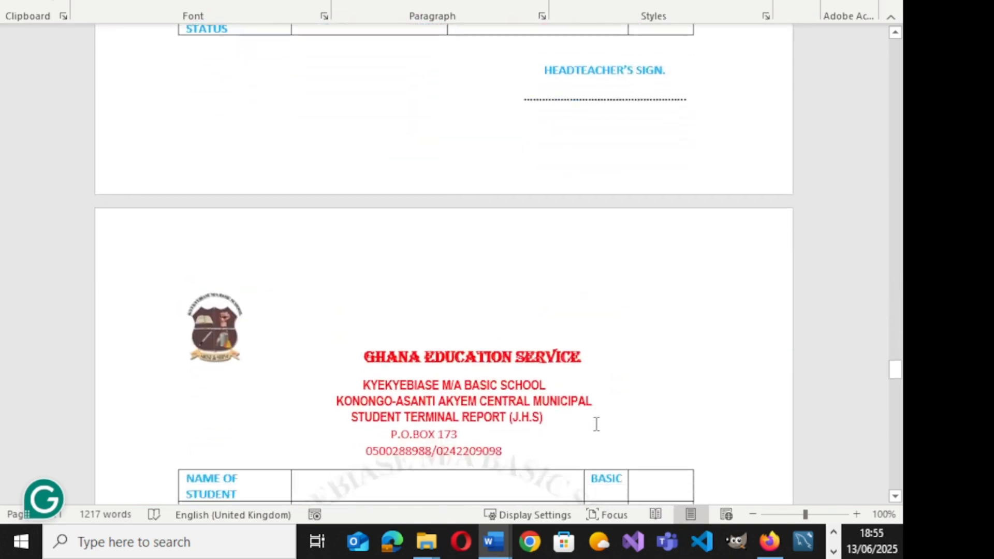
scroll(599, 430, "down", 20)
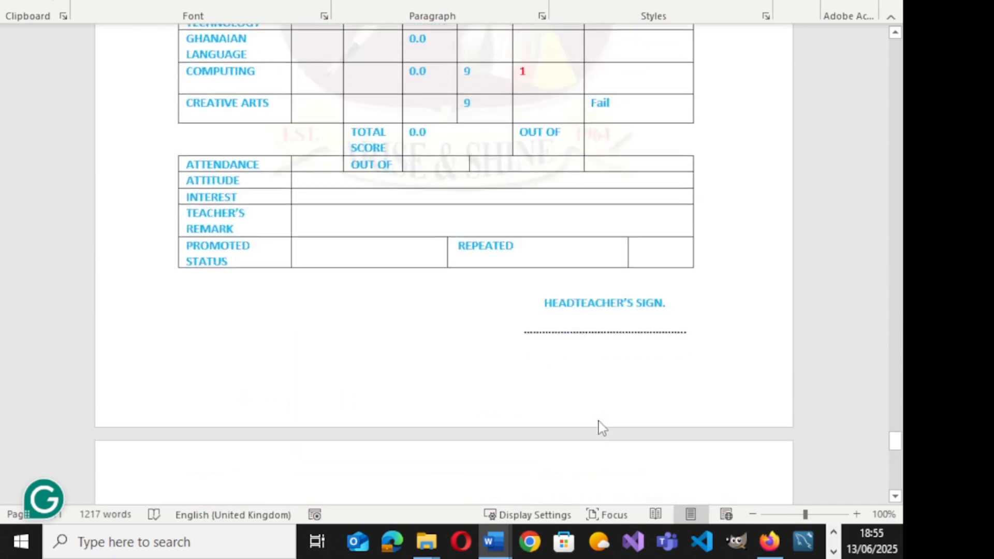
scroll(598, 424, "down", 10)
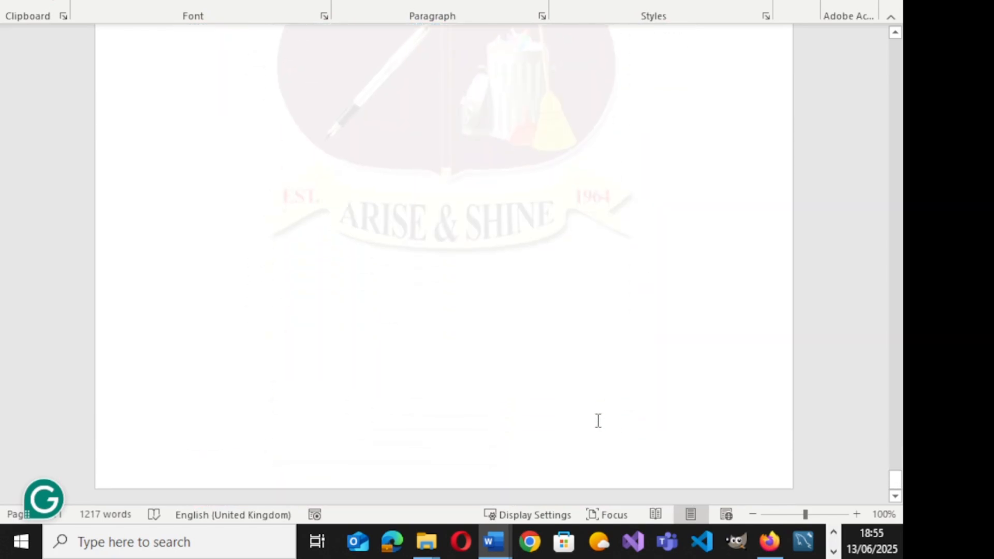
- Go back through the merged report cards from the end of the document to the first students' cards
scroll(598, 421, "down", 20)
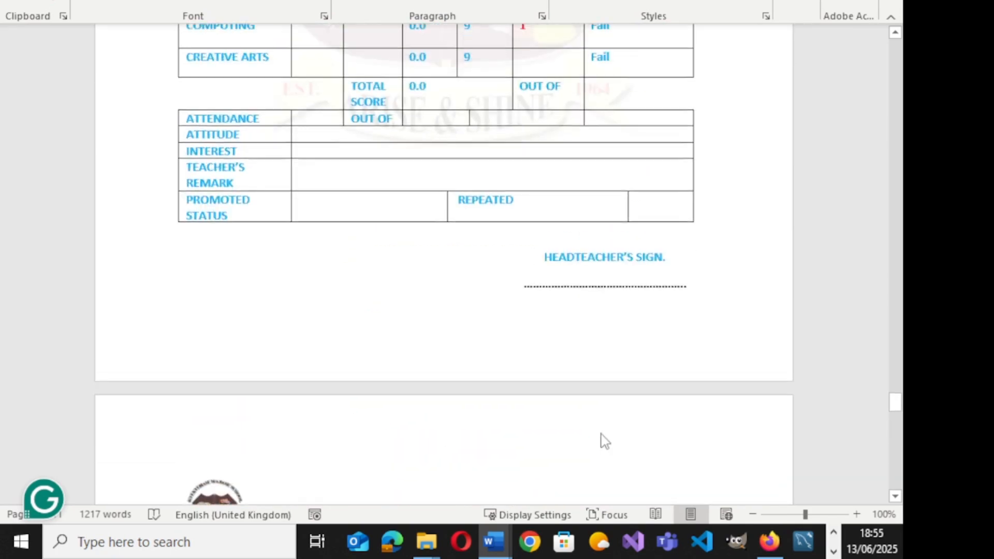
scroll(605, 441, "down", 20)
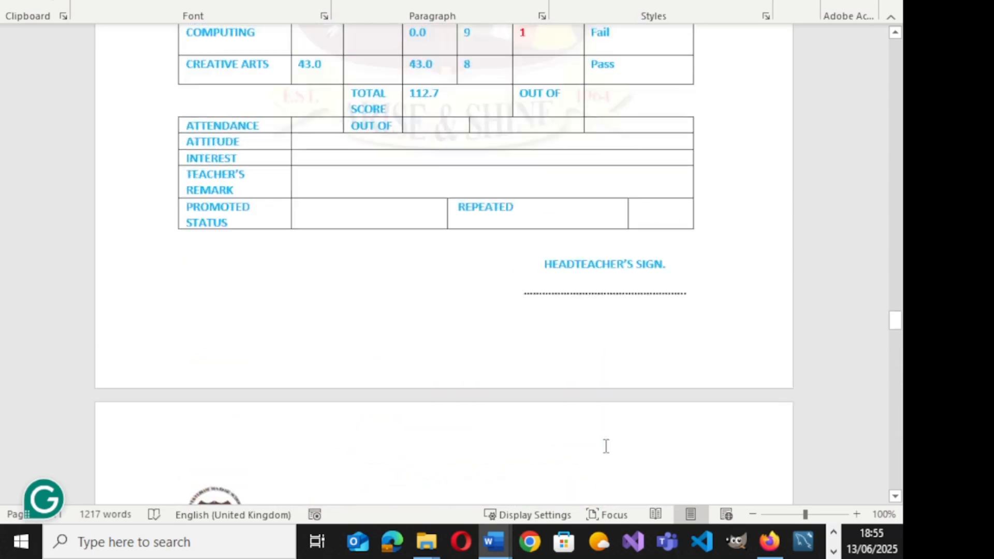
scroll(606, 446, "down", 20)
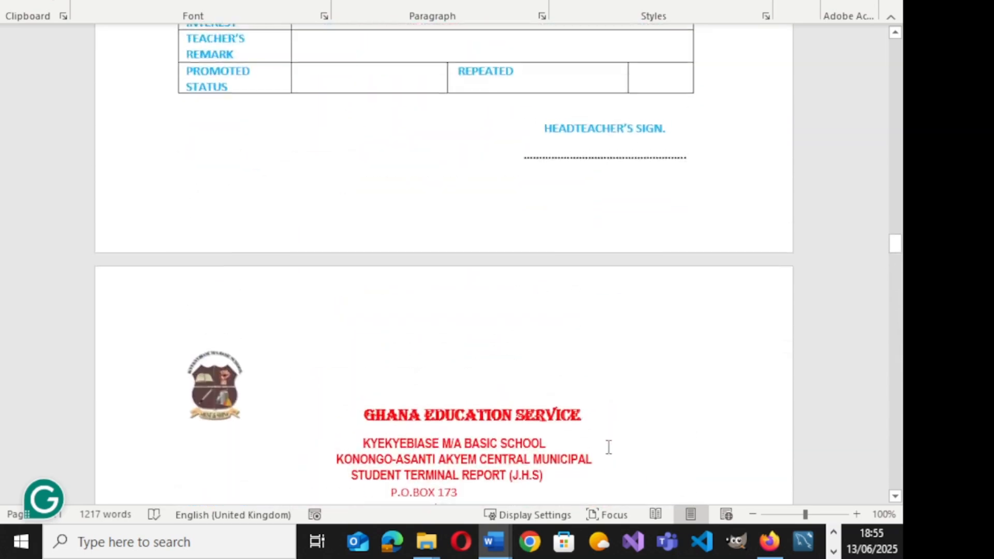
scroll(608, 447, "down", 20)
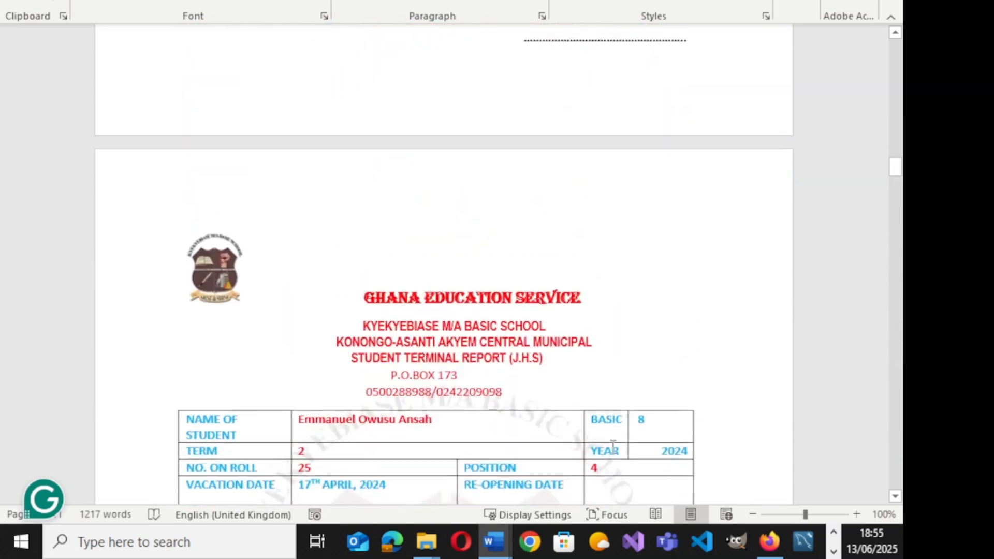
scroll(613, 446, "down", 20)
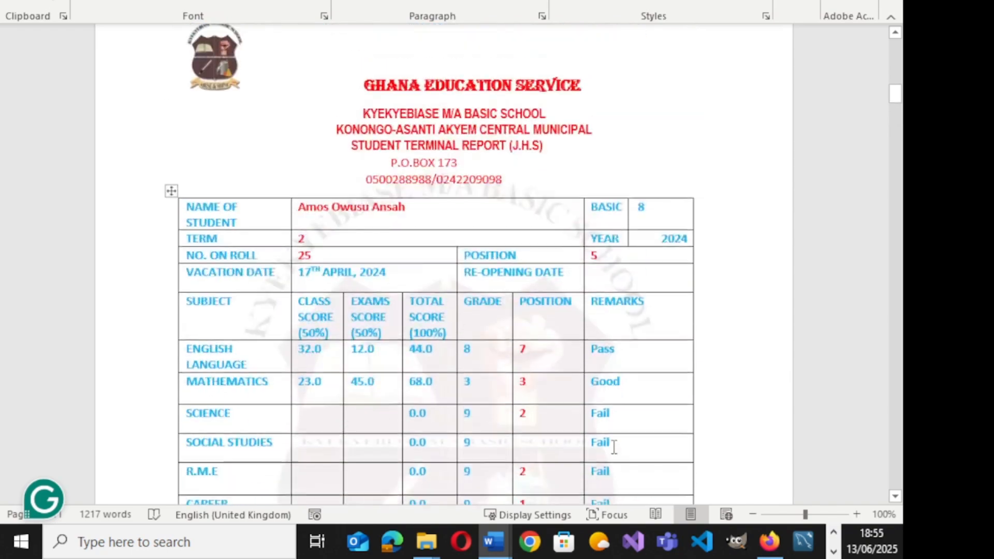
scroll(614, 447, "down", 20)
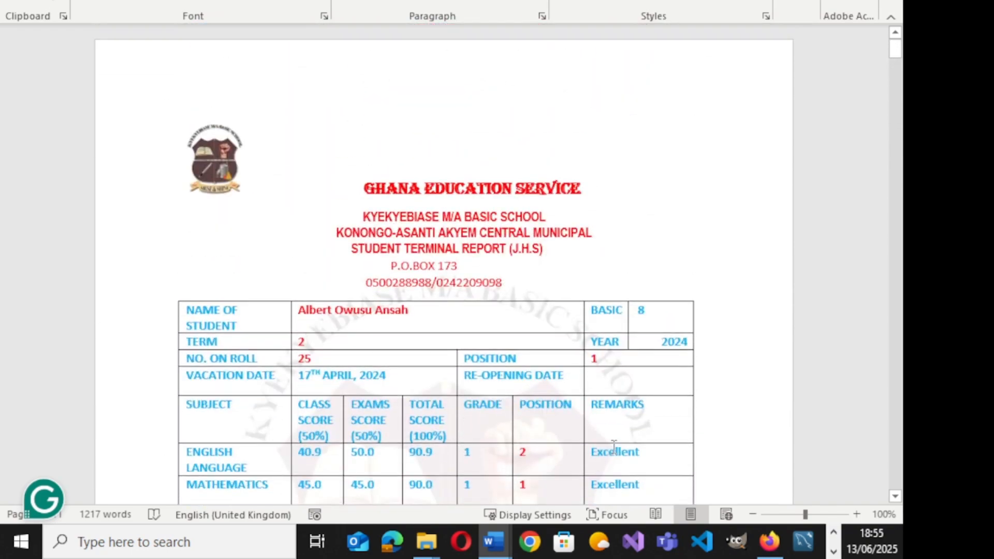
scroll(613, 446, "down", 20)
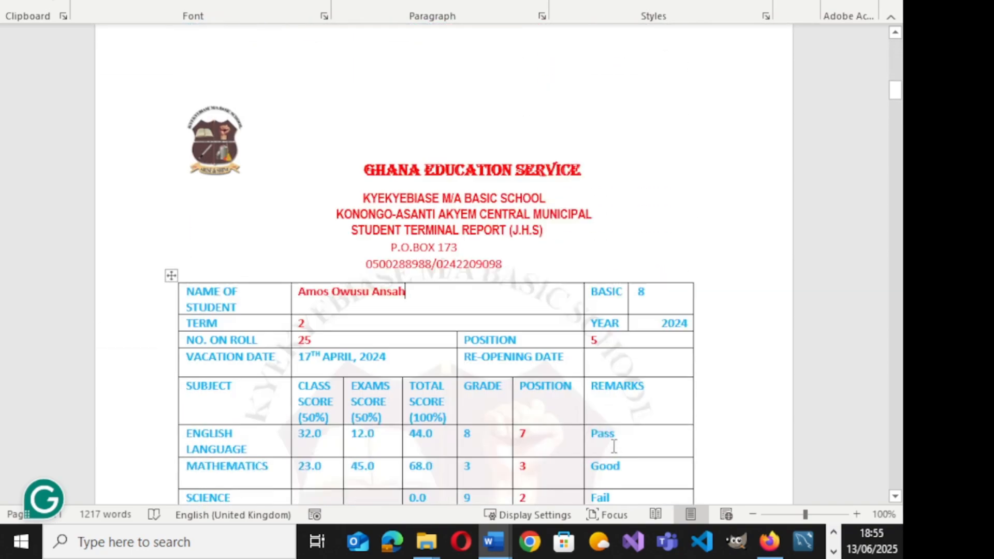
- Review the first student's merged report card from its heading to the subject scores and total, and return to its heading
scroll(612, 445, "down", 5)
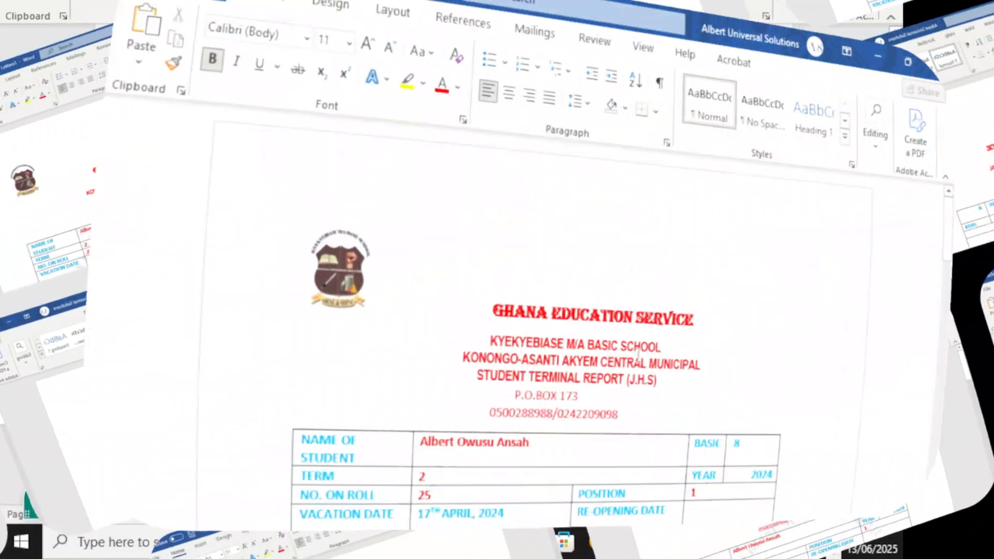
scroll(582, 381, "down", 5)
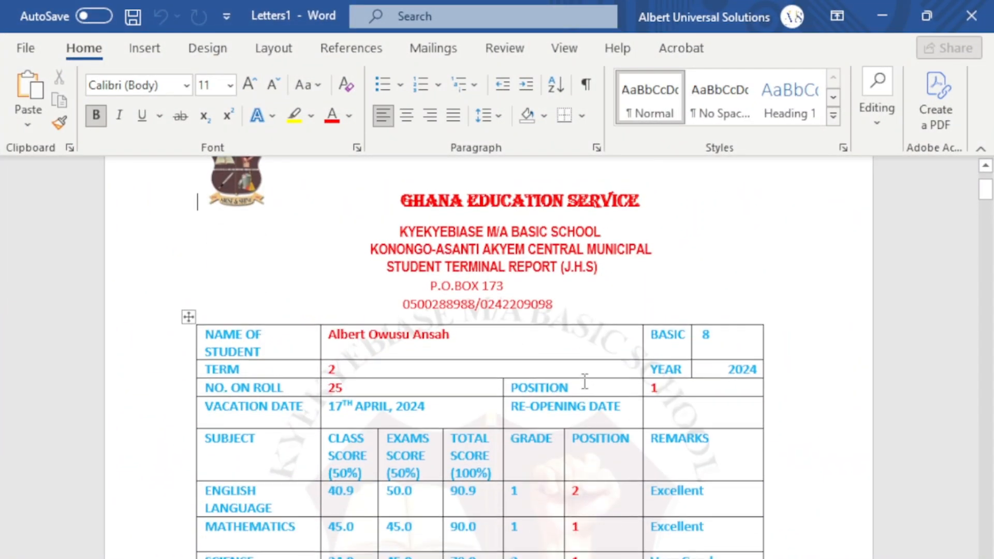
scroll(586, 381, "down", 4)
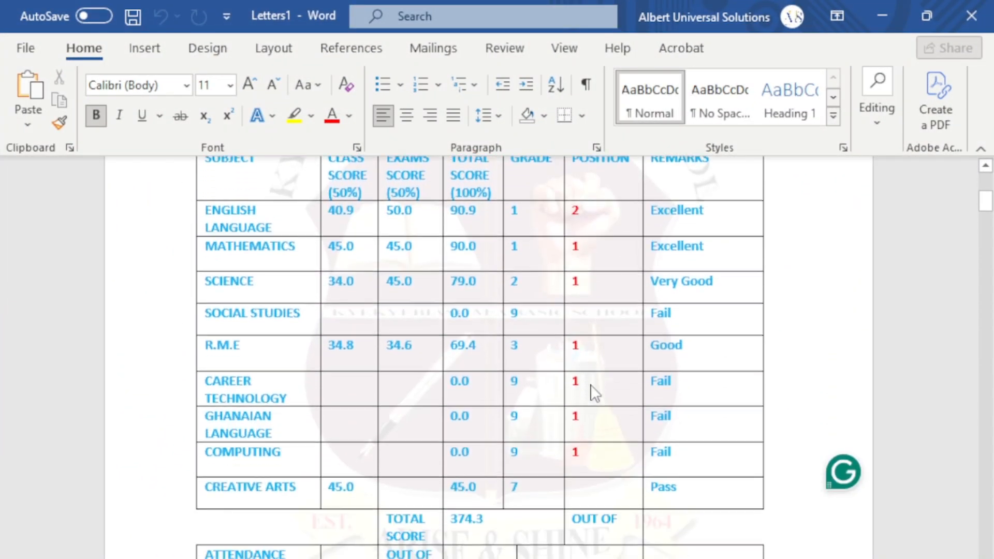
scroll(591, 385, "up", 7)
scroll(594, 385, "up", 3)
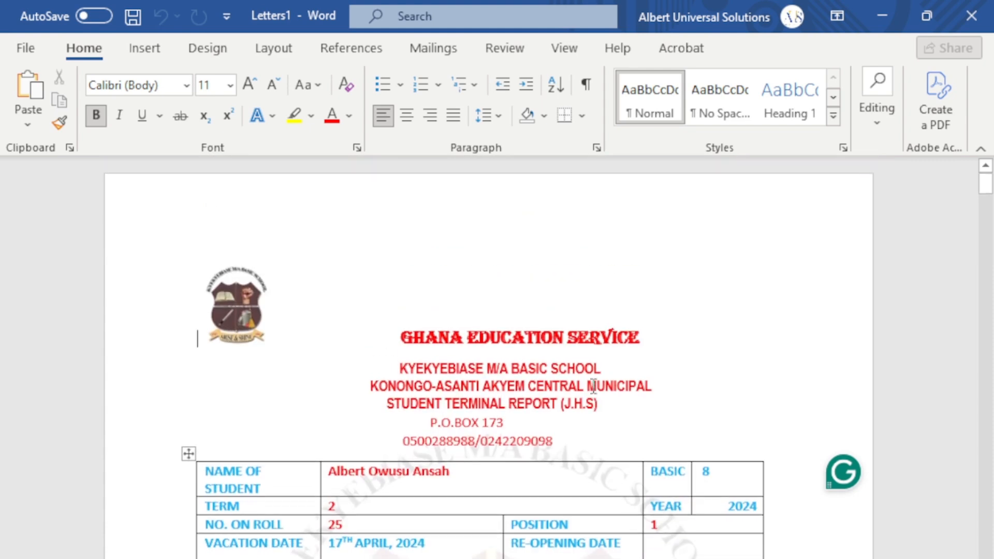